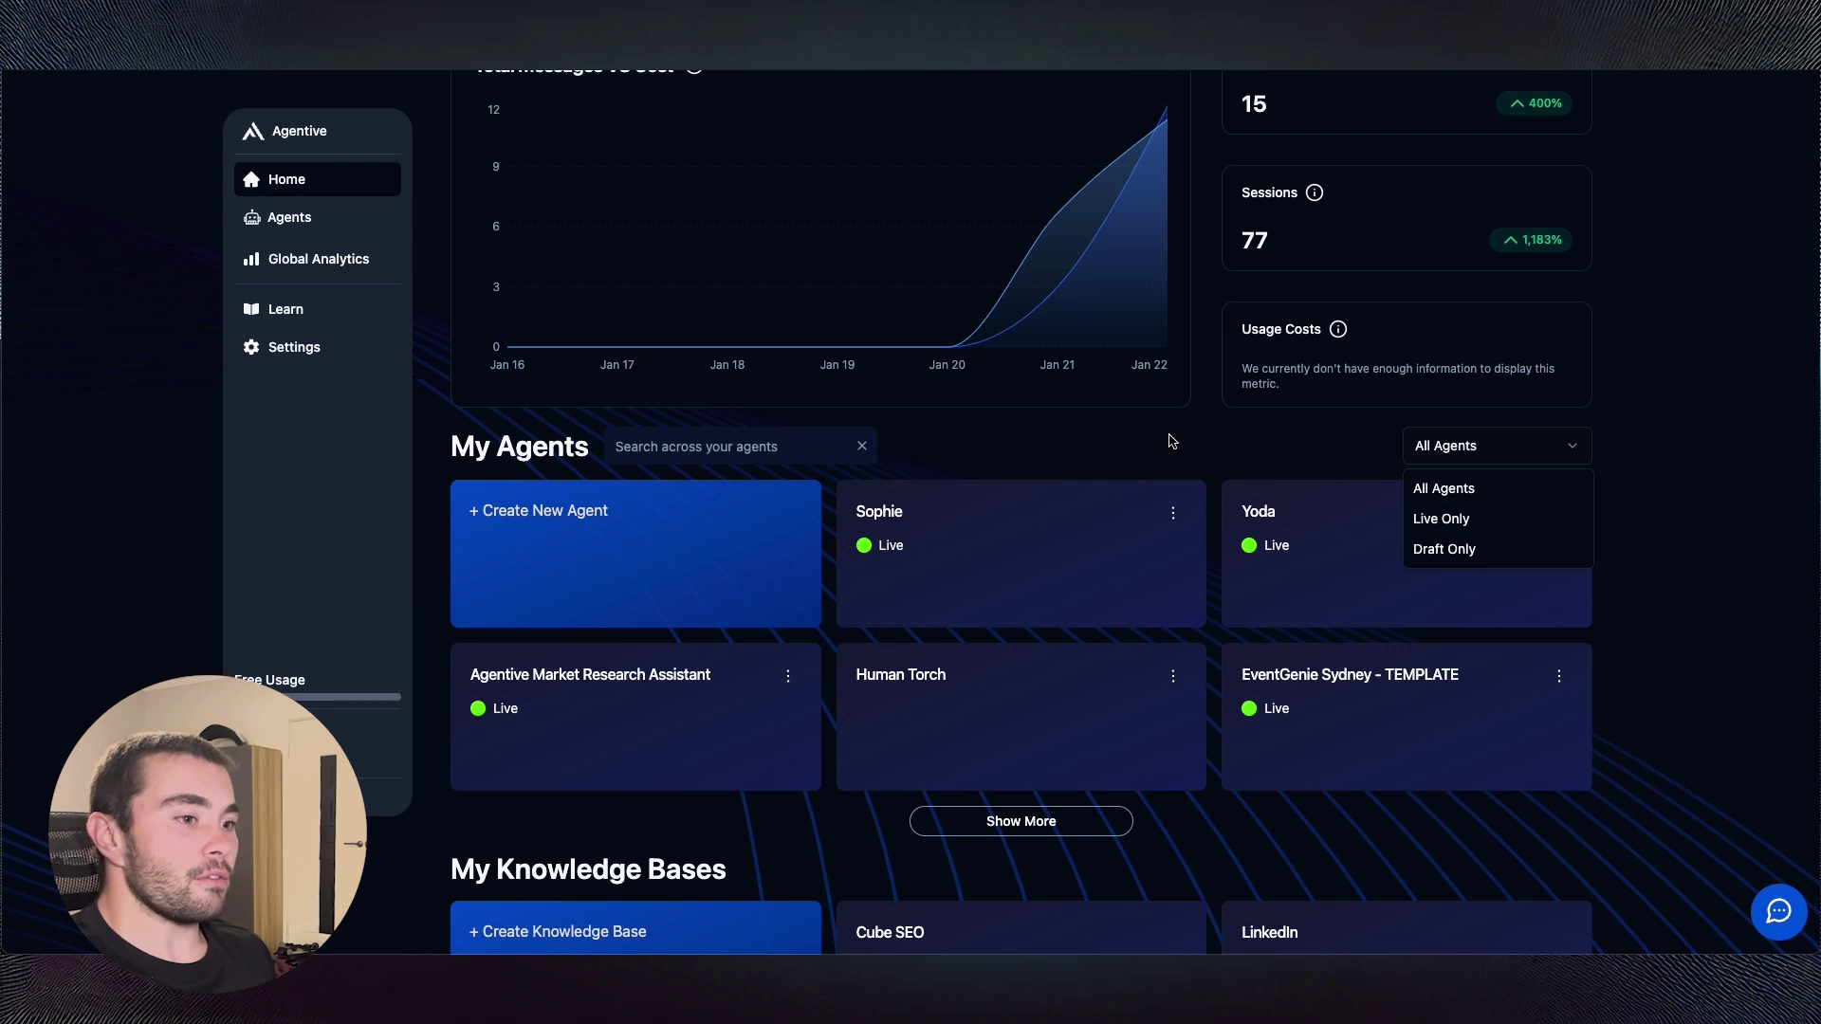
# - Expand the My Agents list twice and look through the existing agents on the home page
pyautogui.click(983, 862)
pyautogui.click(1029, 833)
pyautogui.scroll(-6, 1005, 730)
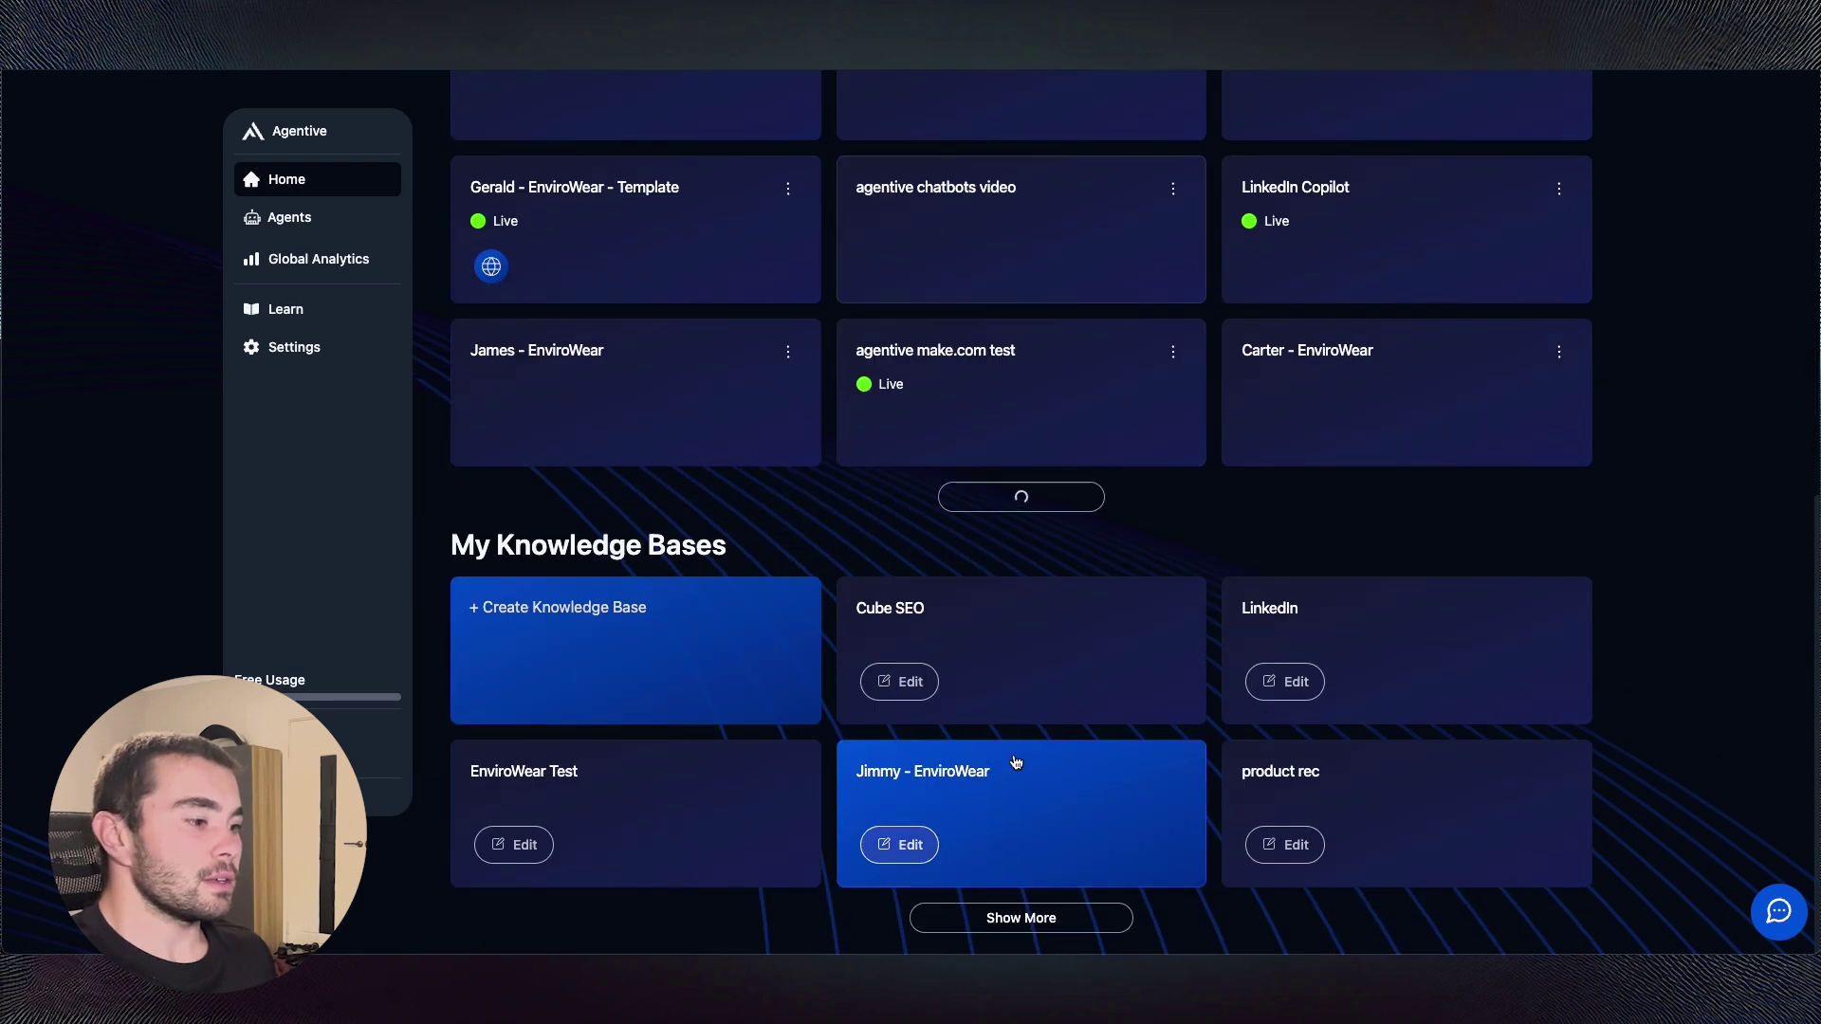
pyautogui.scroll(4, 967, 658)
pyautogui.scroll(-4, 977, 759)
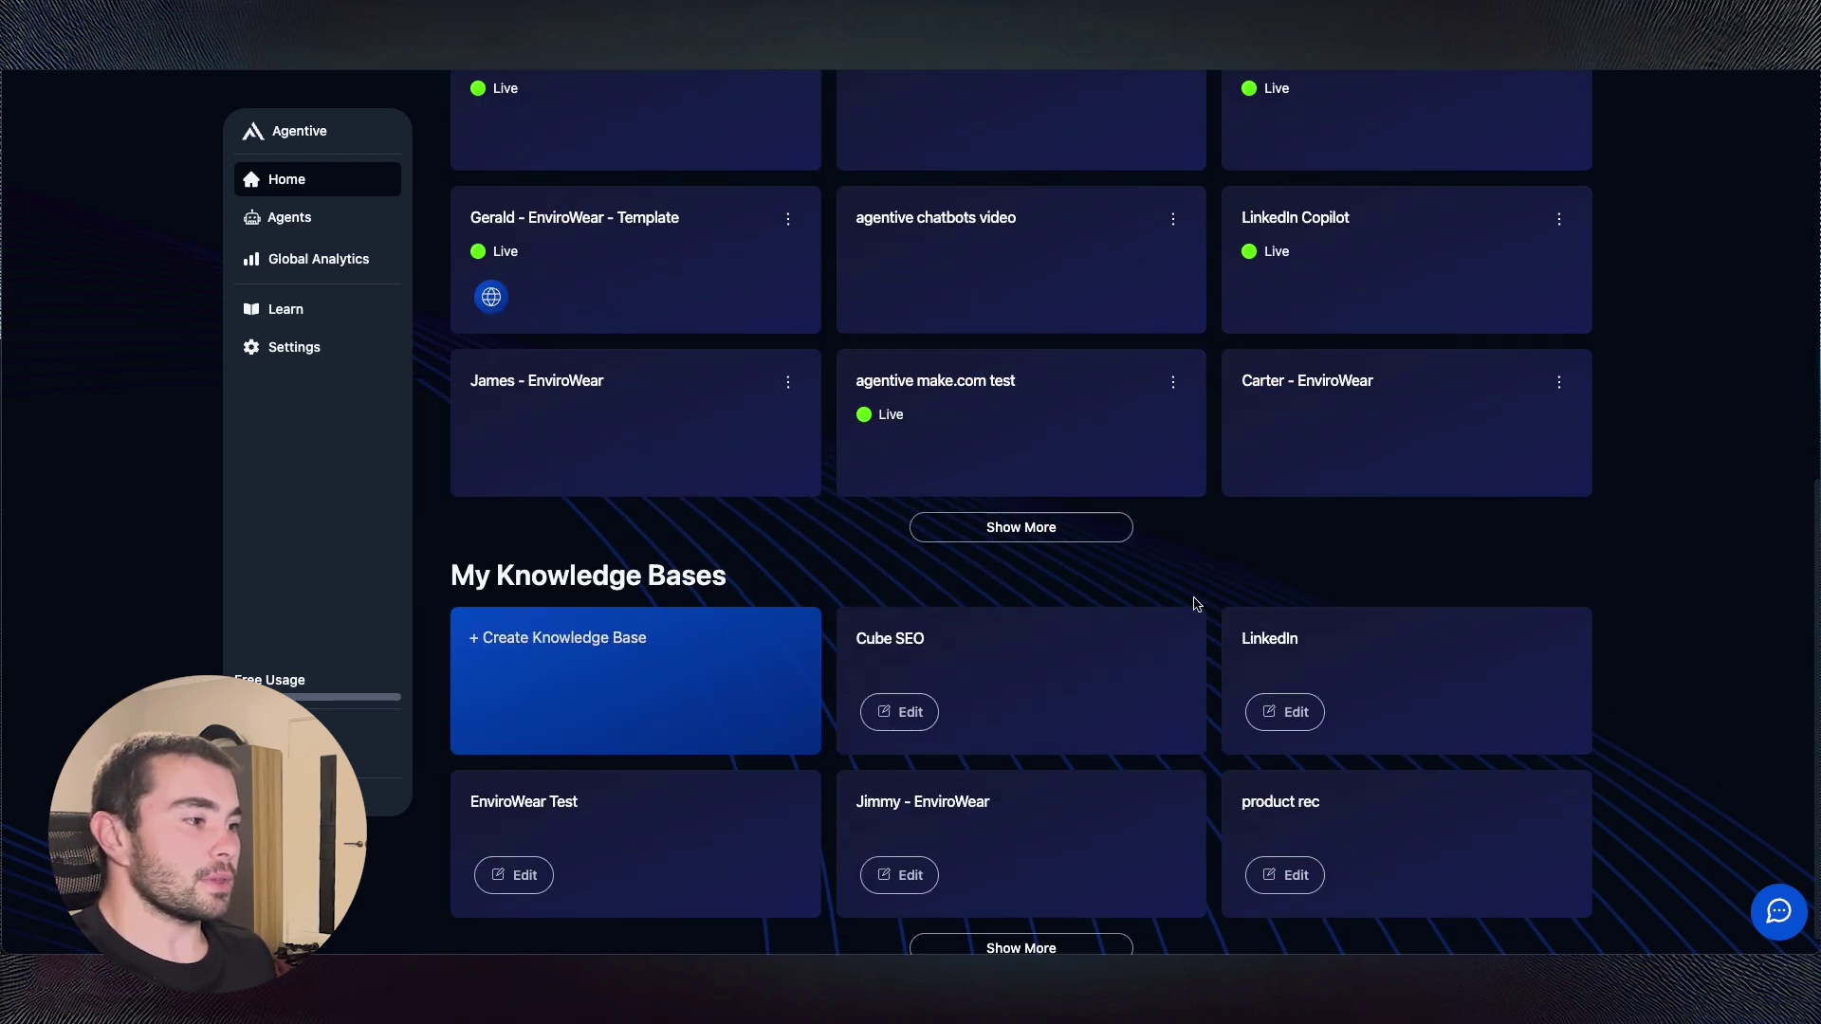
pyautogui.click(1028, 554)
pyautogui.scroll(5, 1118, 630)
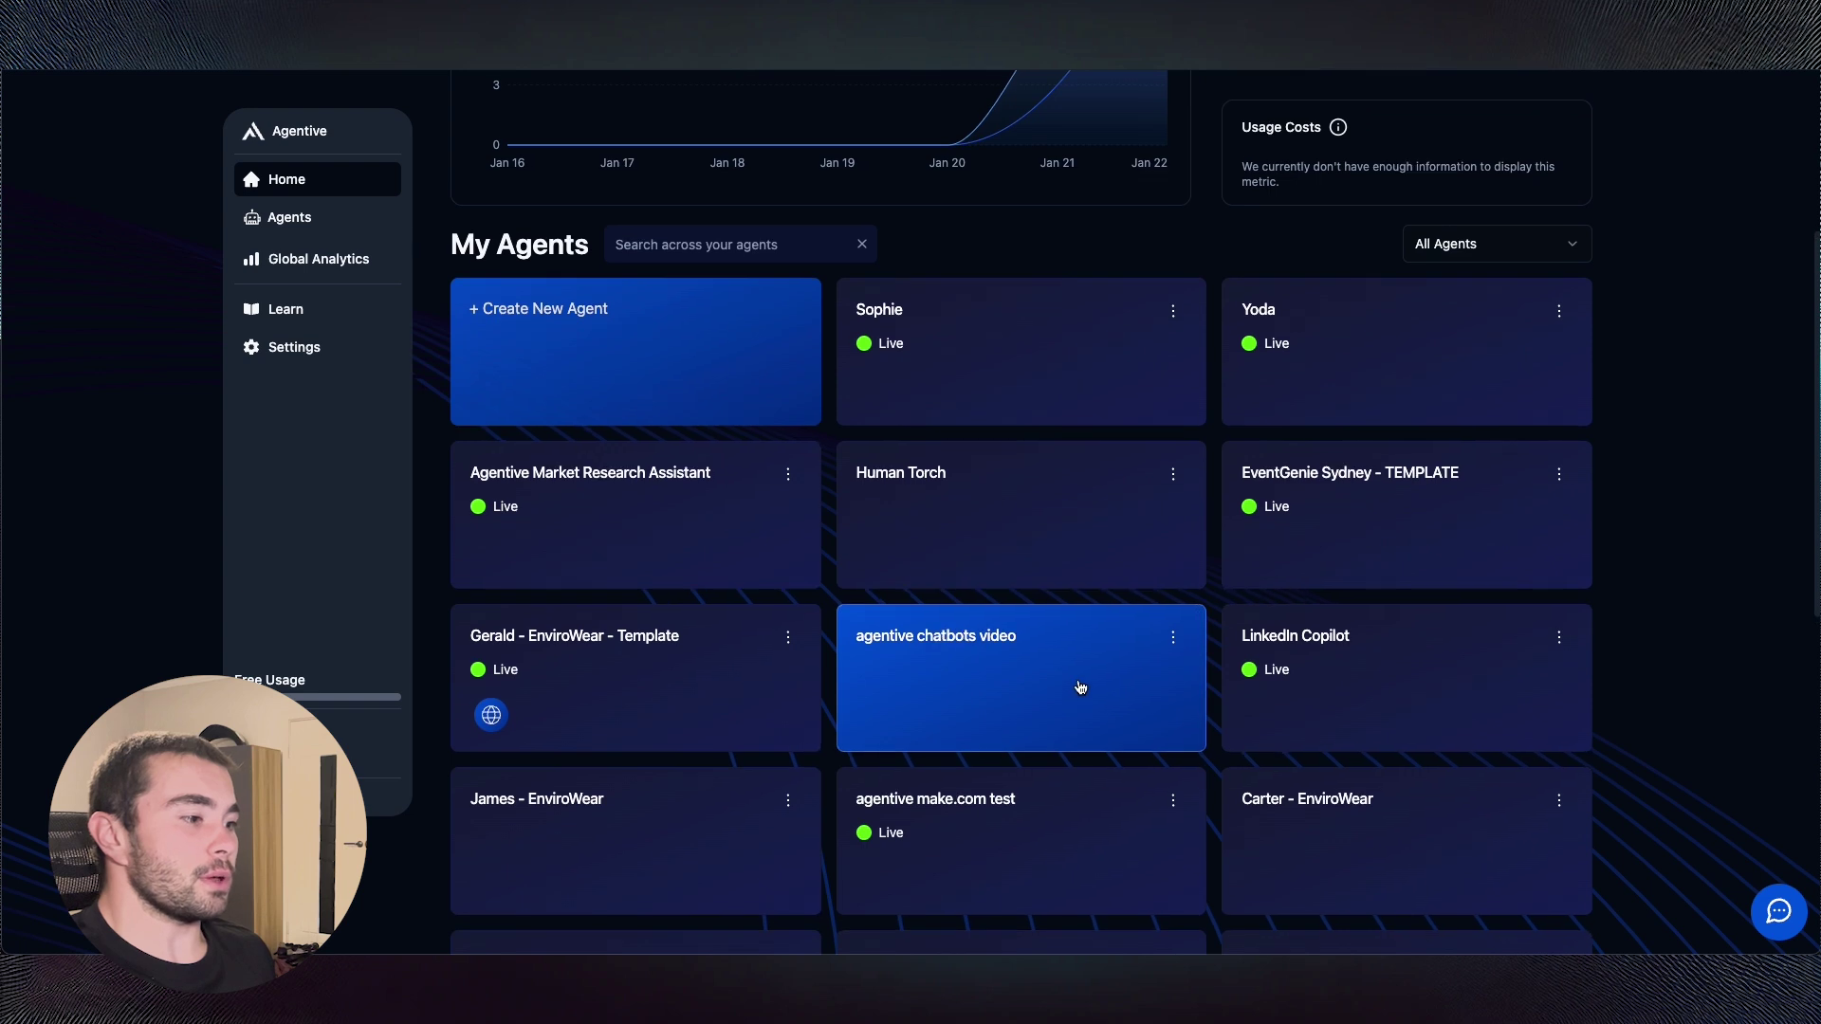
pyautogui.scroll(-5, 1164, 693)
pyautogui.scroll(-1, 1195, 707)
pyautogui.scroll(-3, 853, 664)
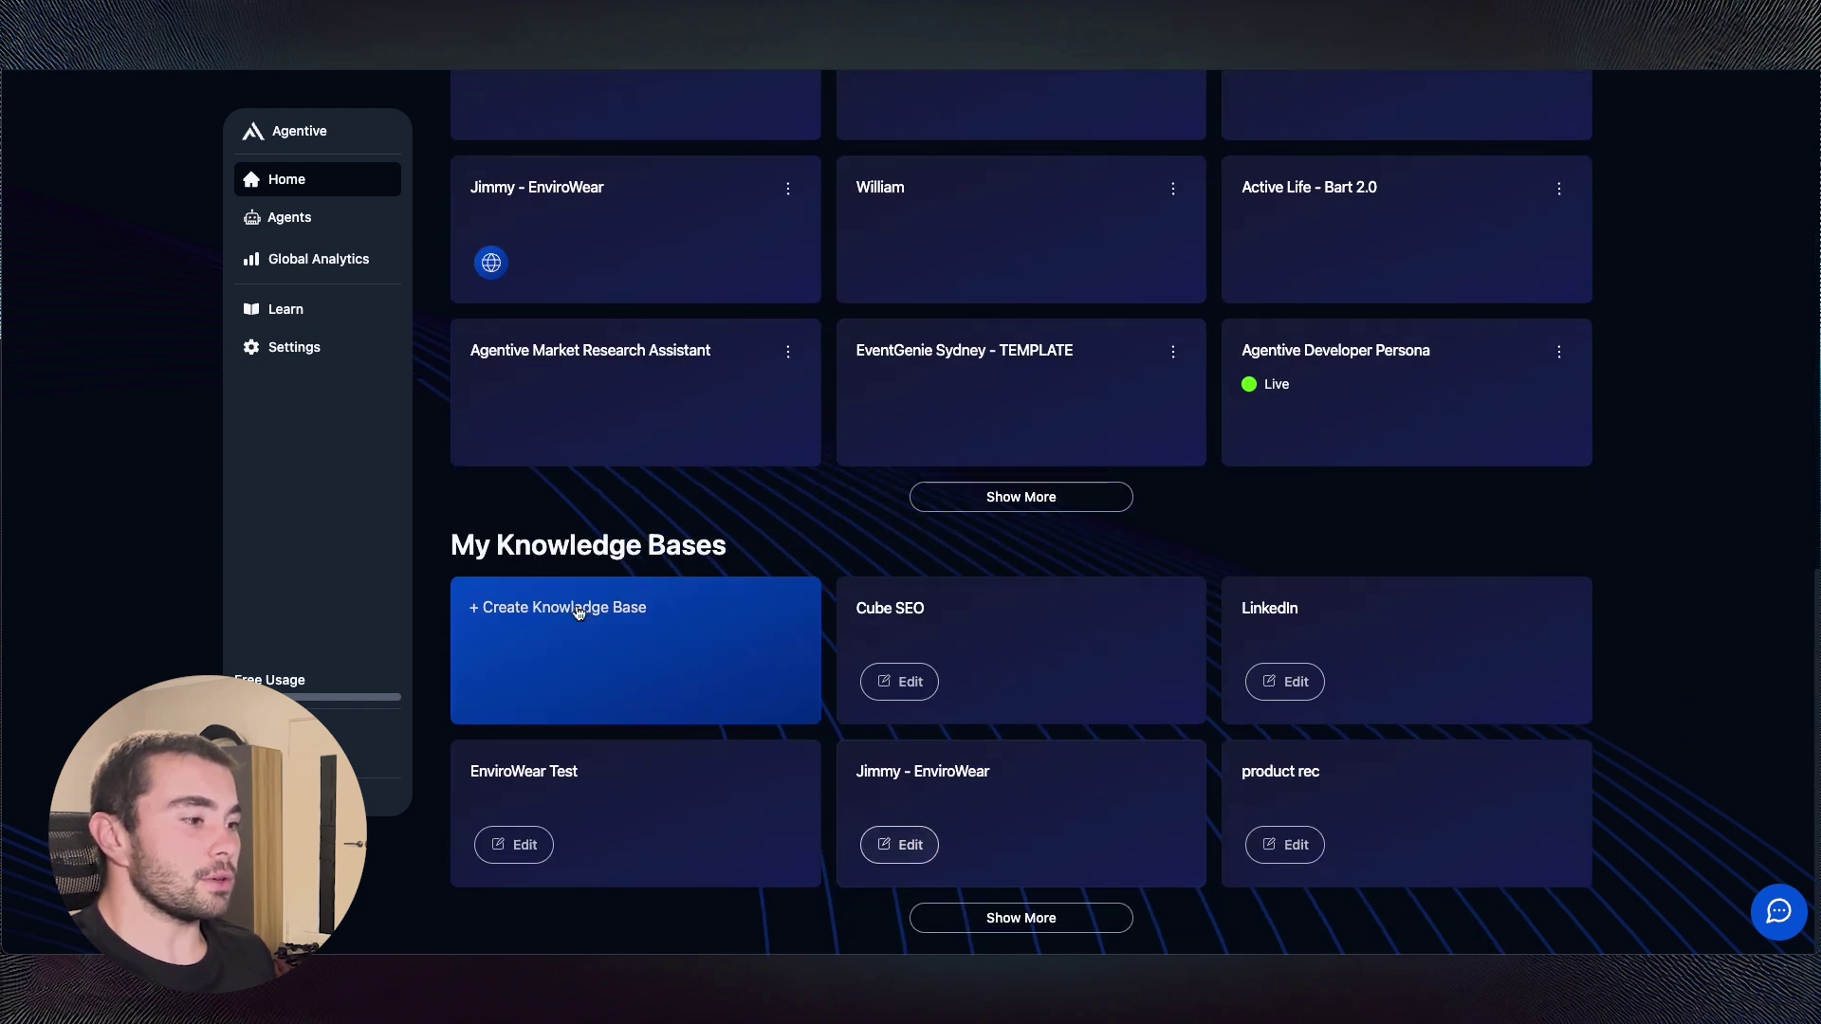
# - Show more knowledge bases, view the documents in the Jimmy - EnviroWear knowledge base, and return to the home page
pyautogui.click(1087, 929)
pyautogui.scroll(-3, 1055, 868)
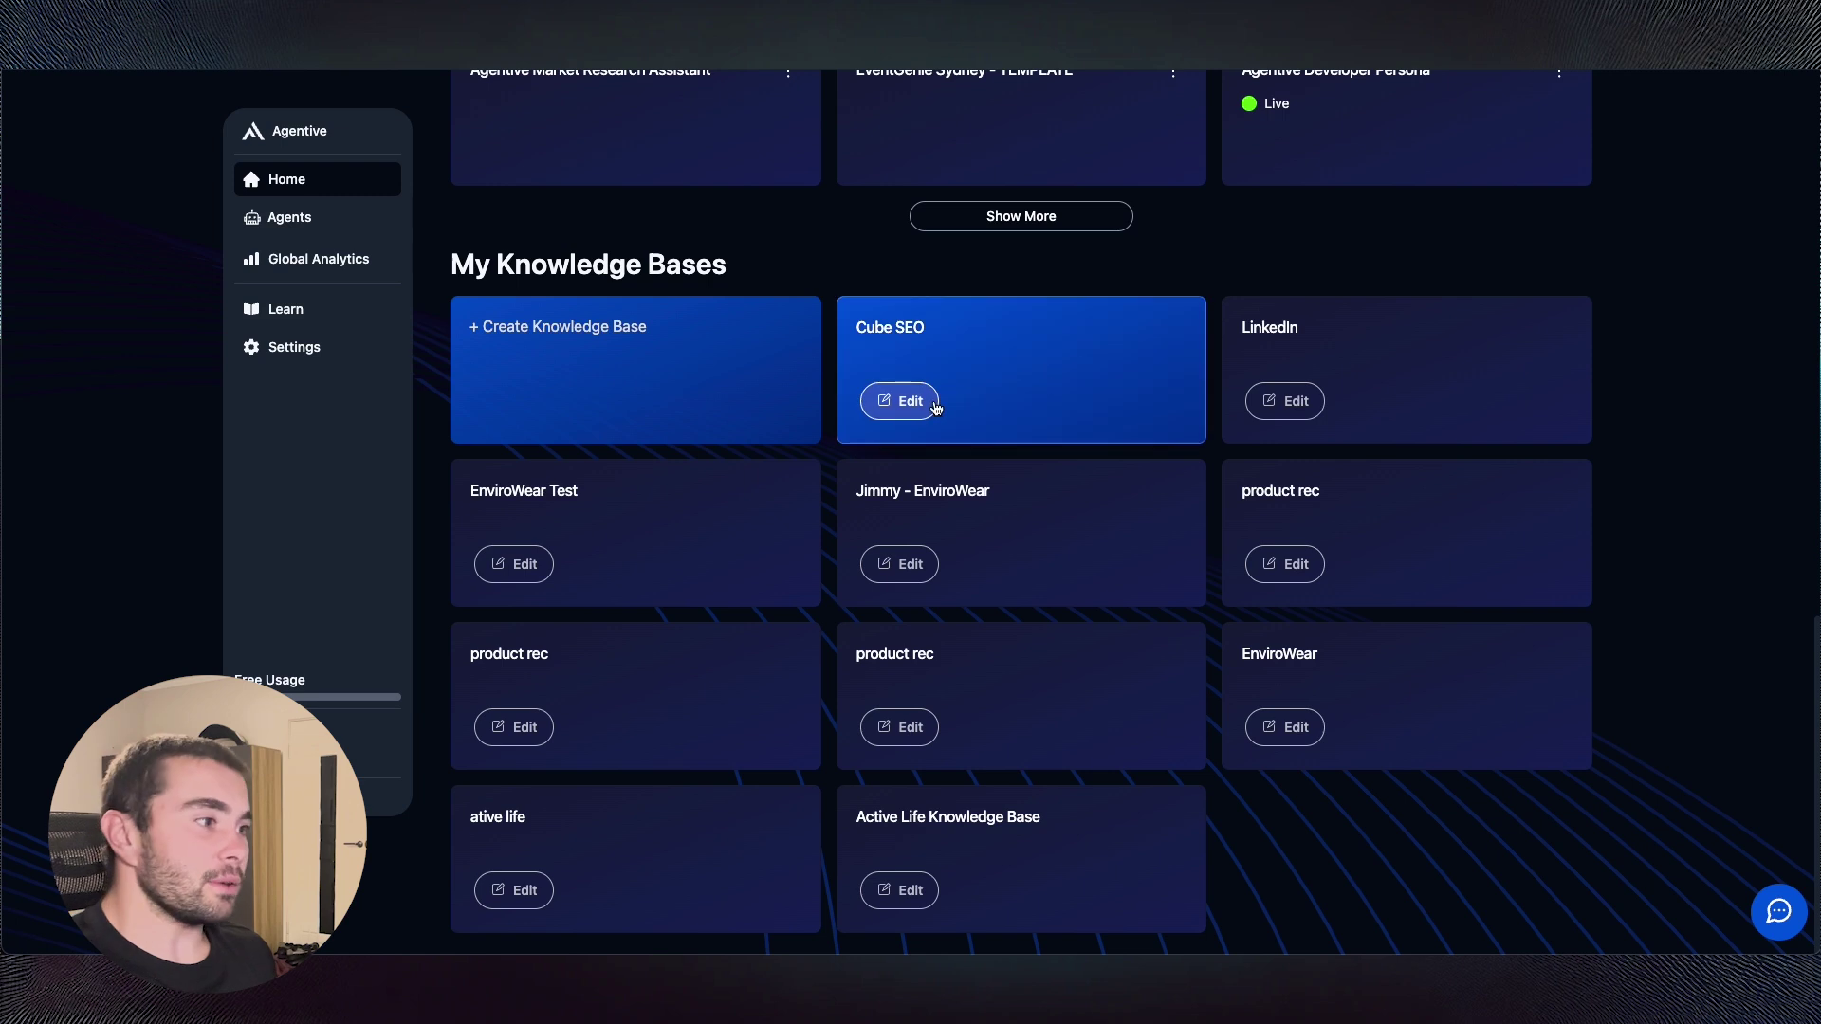
pyautogui.click(888, 565)
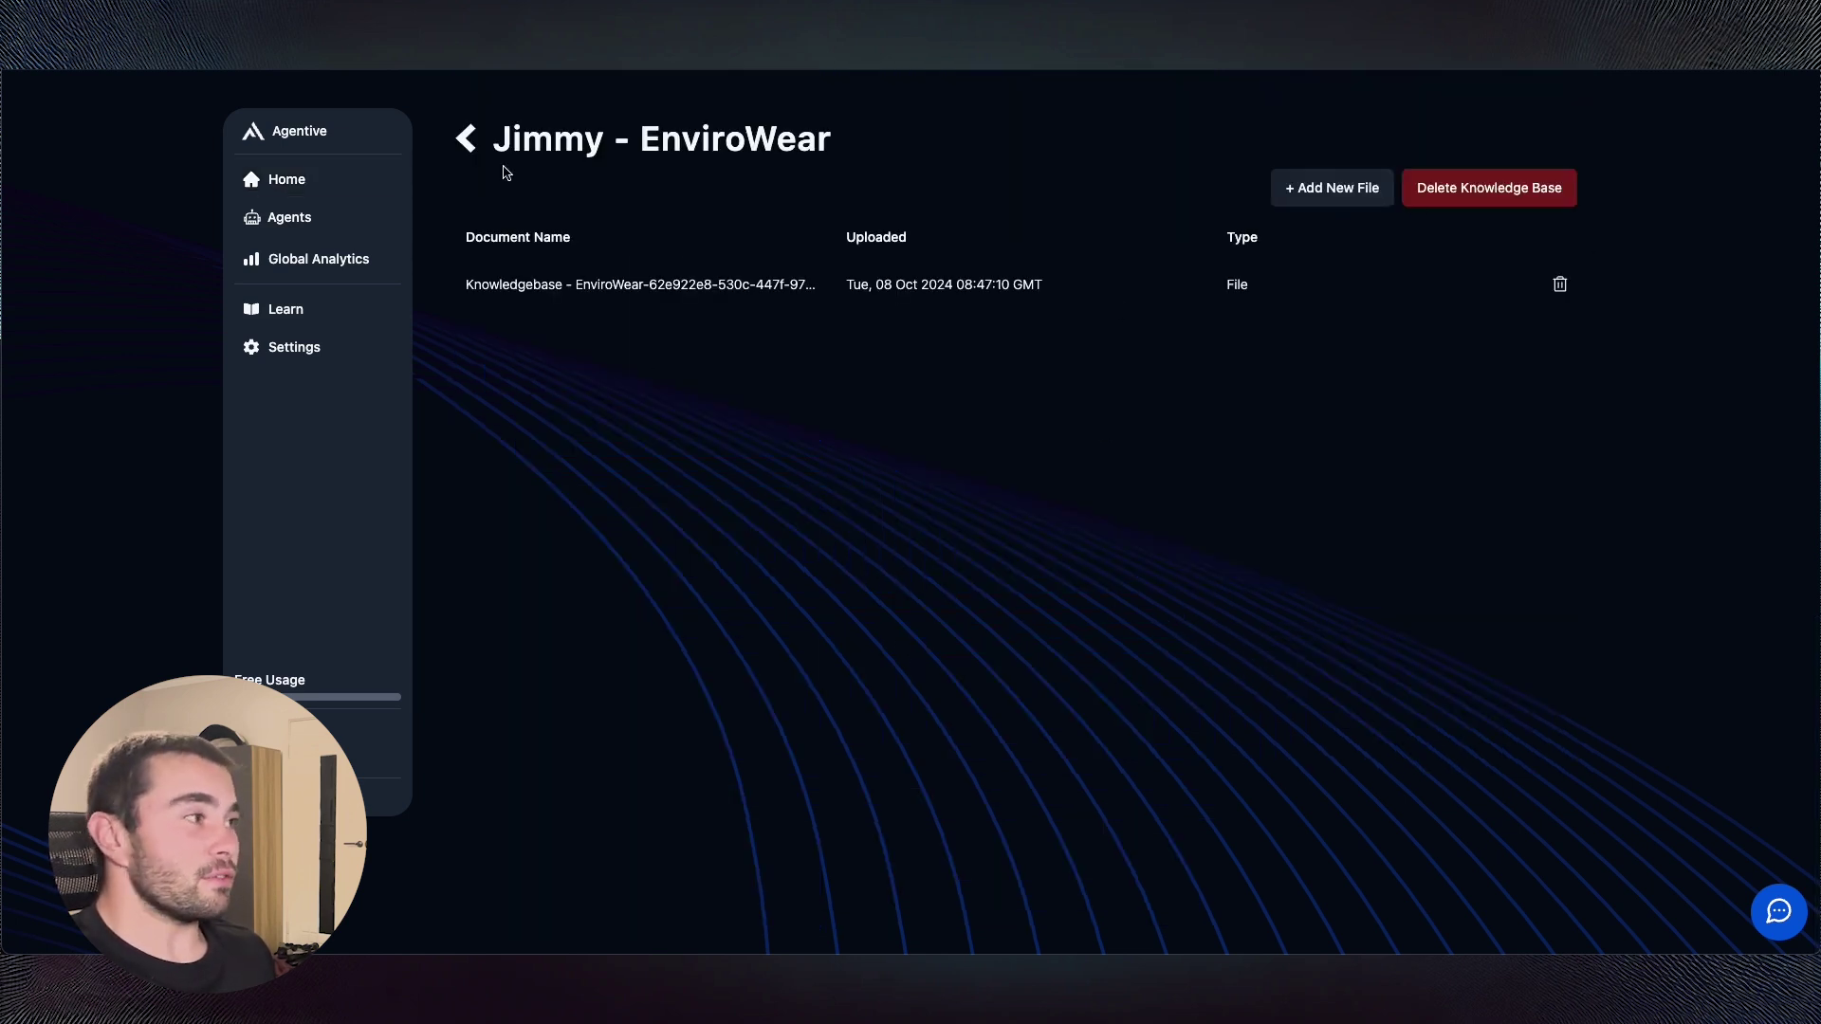
pyautogui.click(466, 139)
# - Review the agents and knowledge bases overview, and briefly view the Customer Support Agent chat before closing it
pyautogui.scroll(-5, 948, 626)
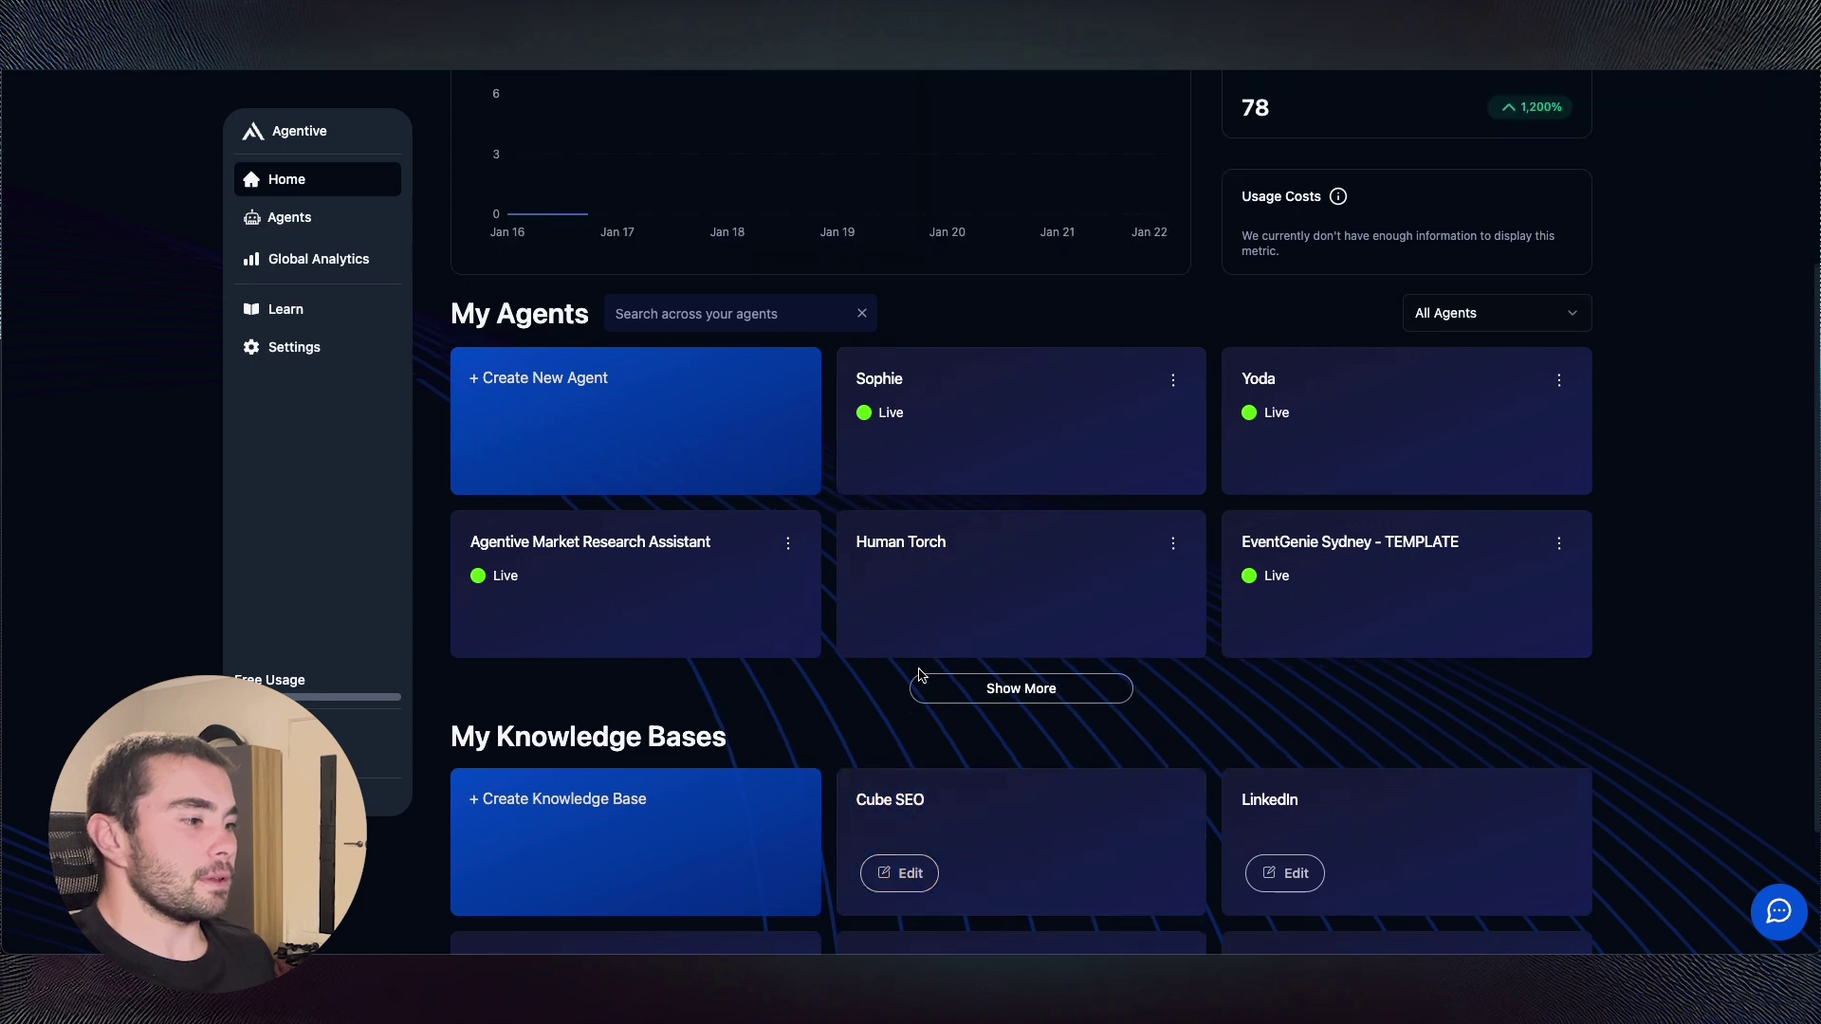
pyautogui.scroll(-2, 882, 678)
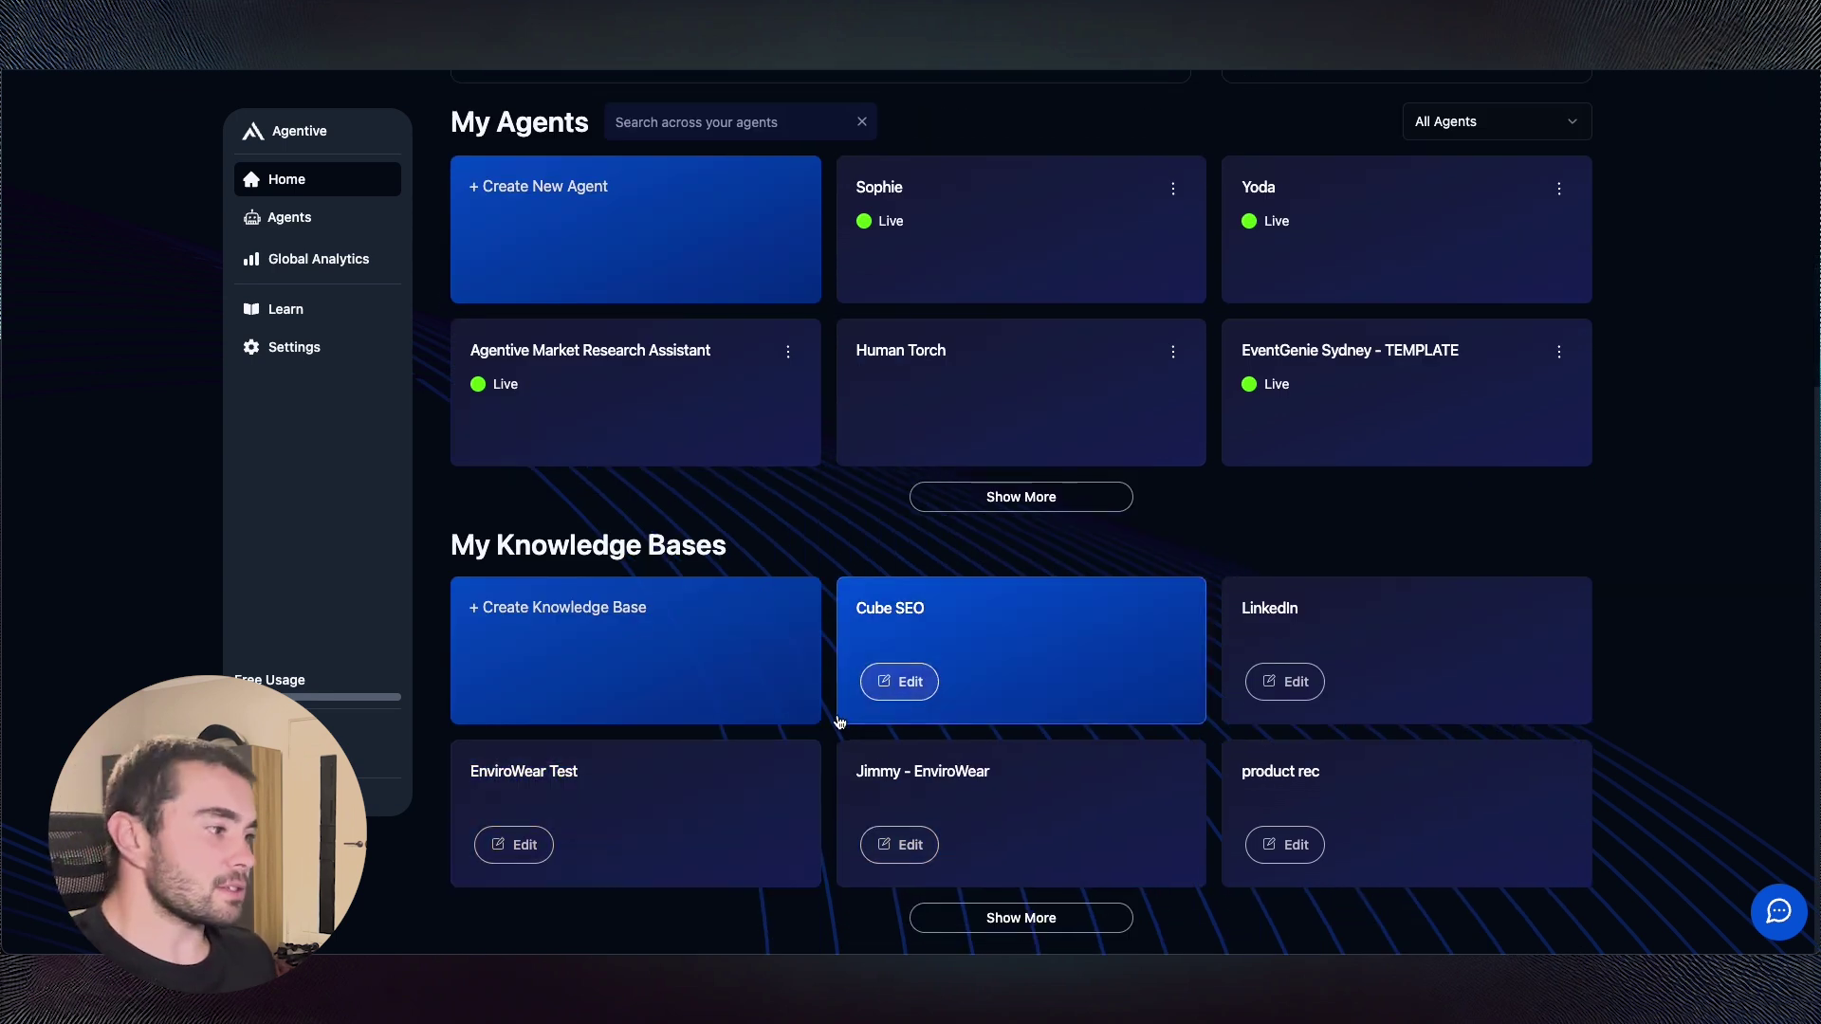
pyautogui.scroll(1, 824, 776)
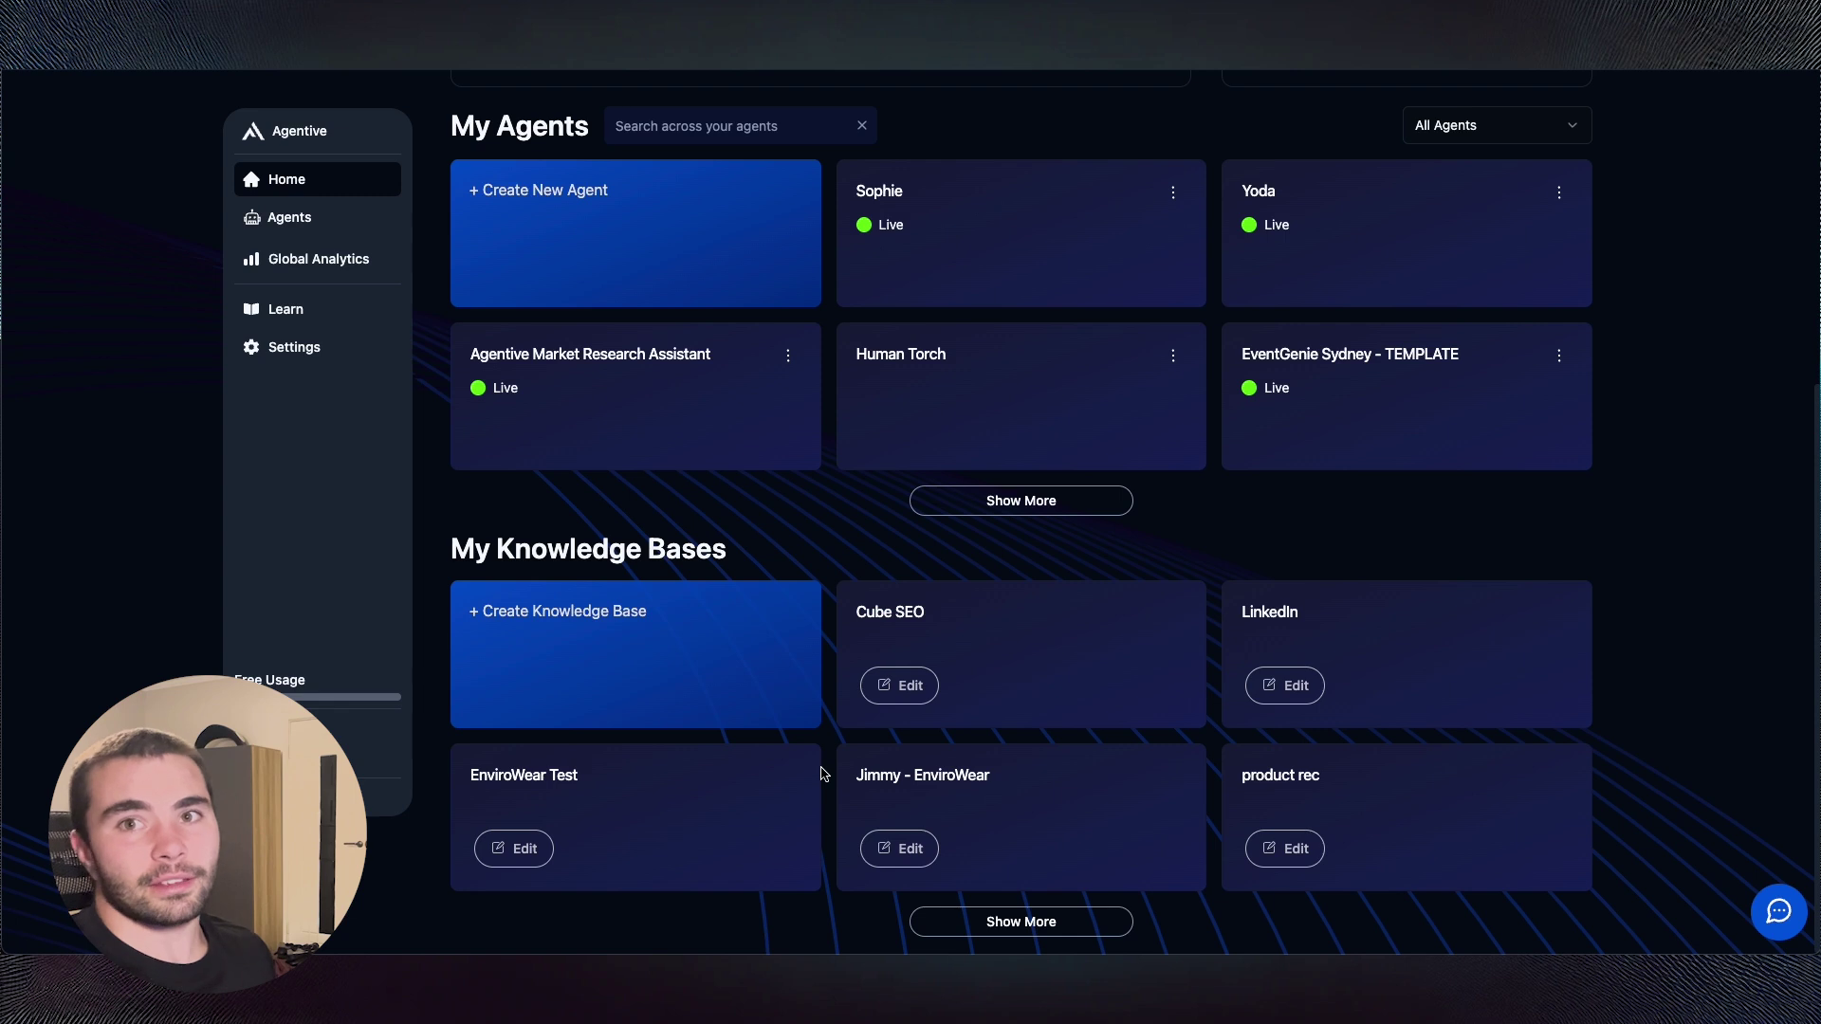
pyautogui.scroll(-1, 1341, 528)
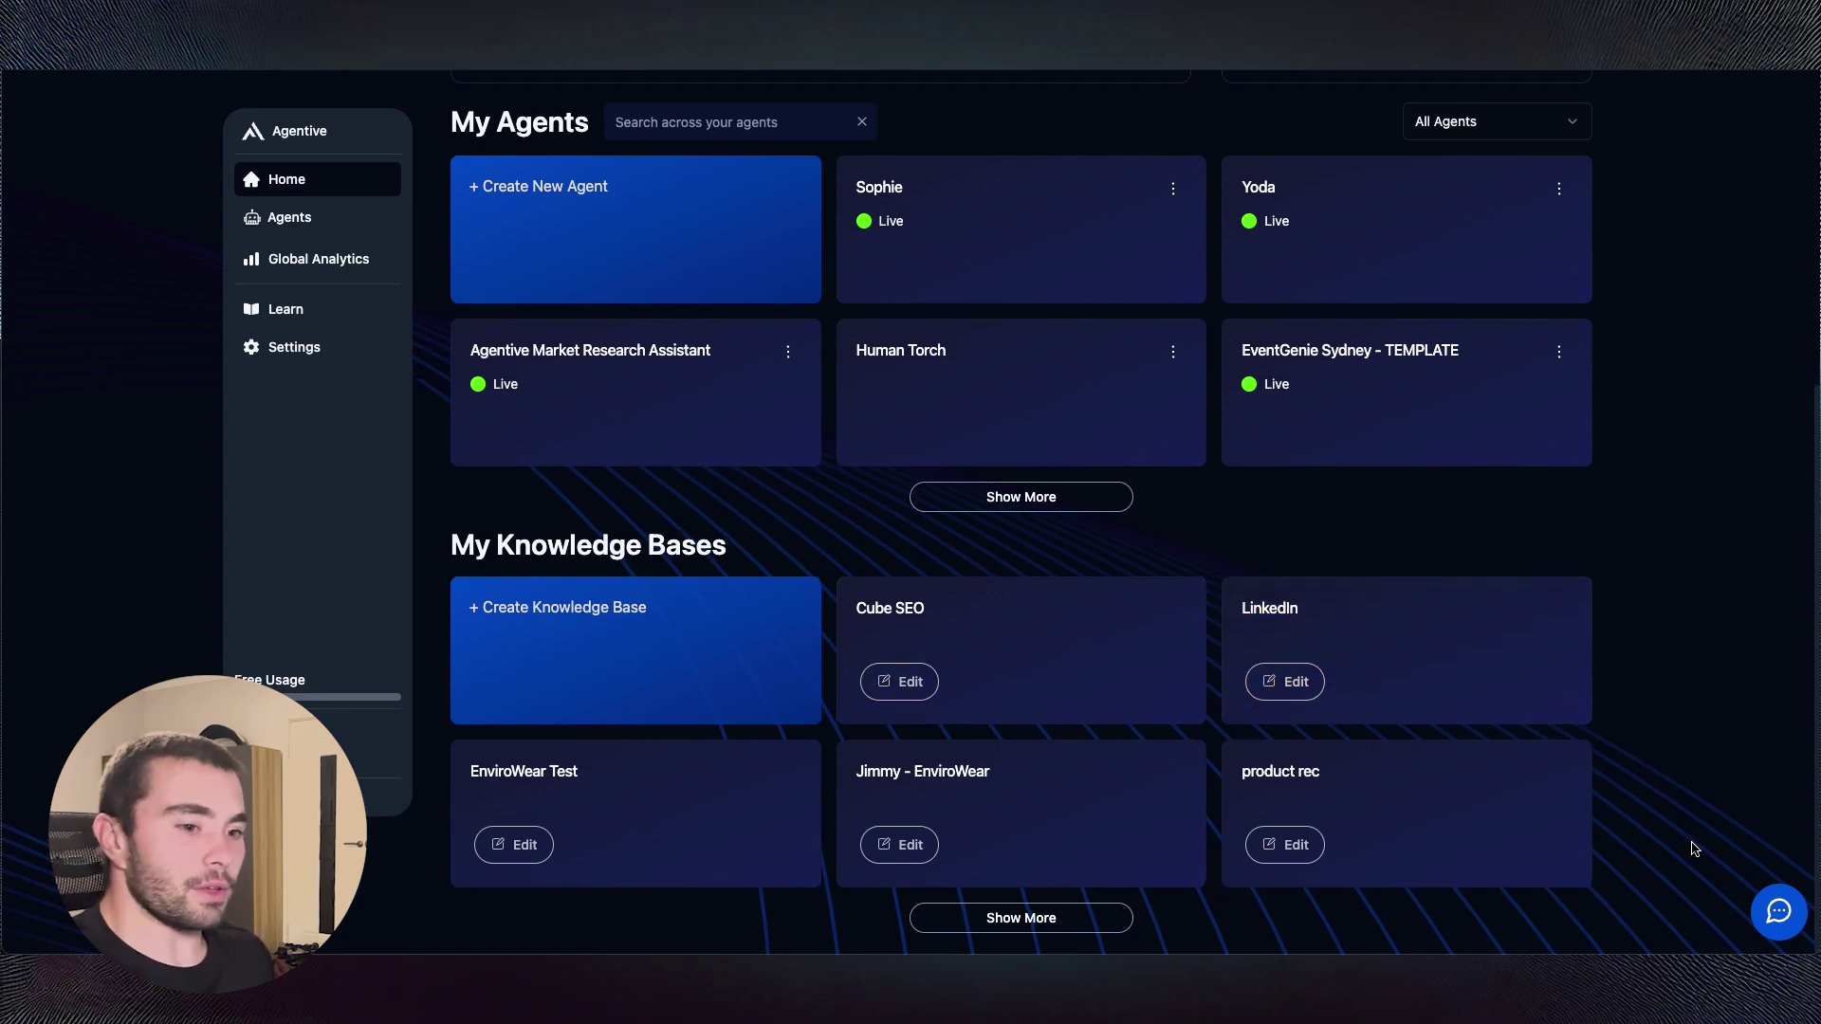
pyautogui.click(1779, 915)
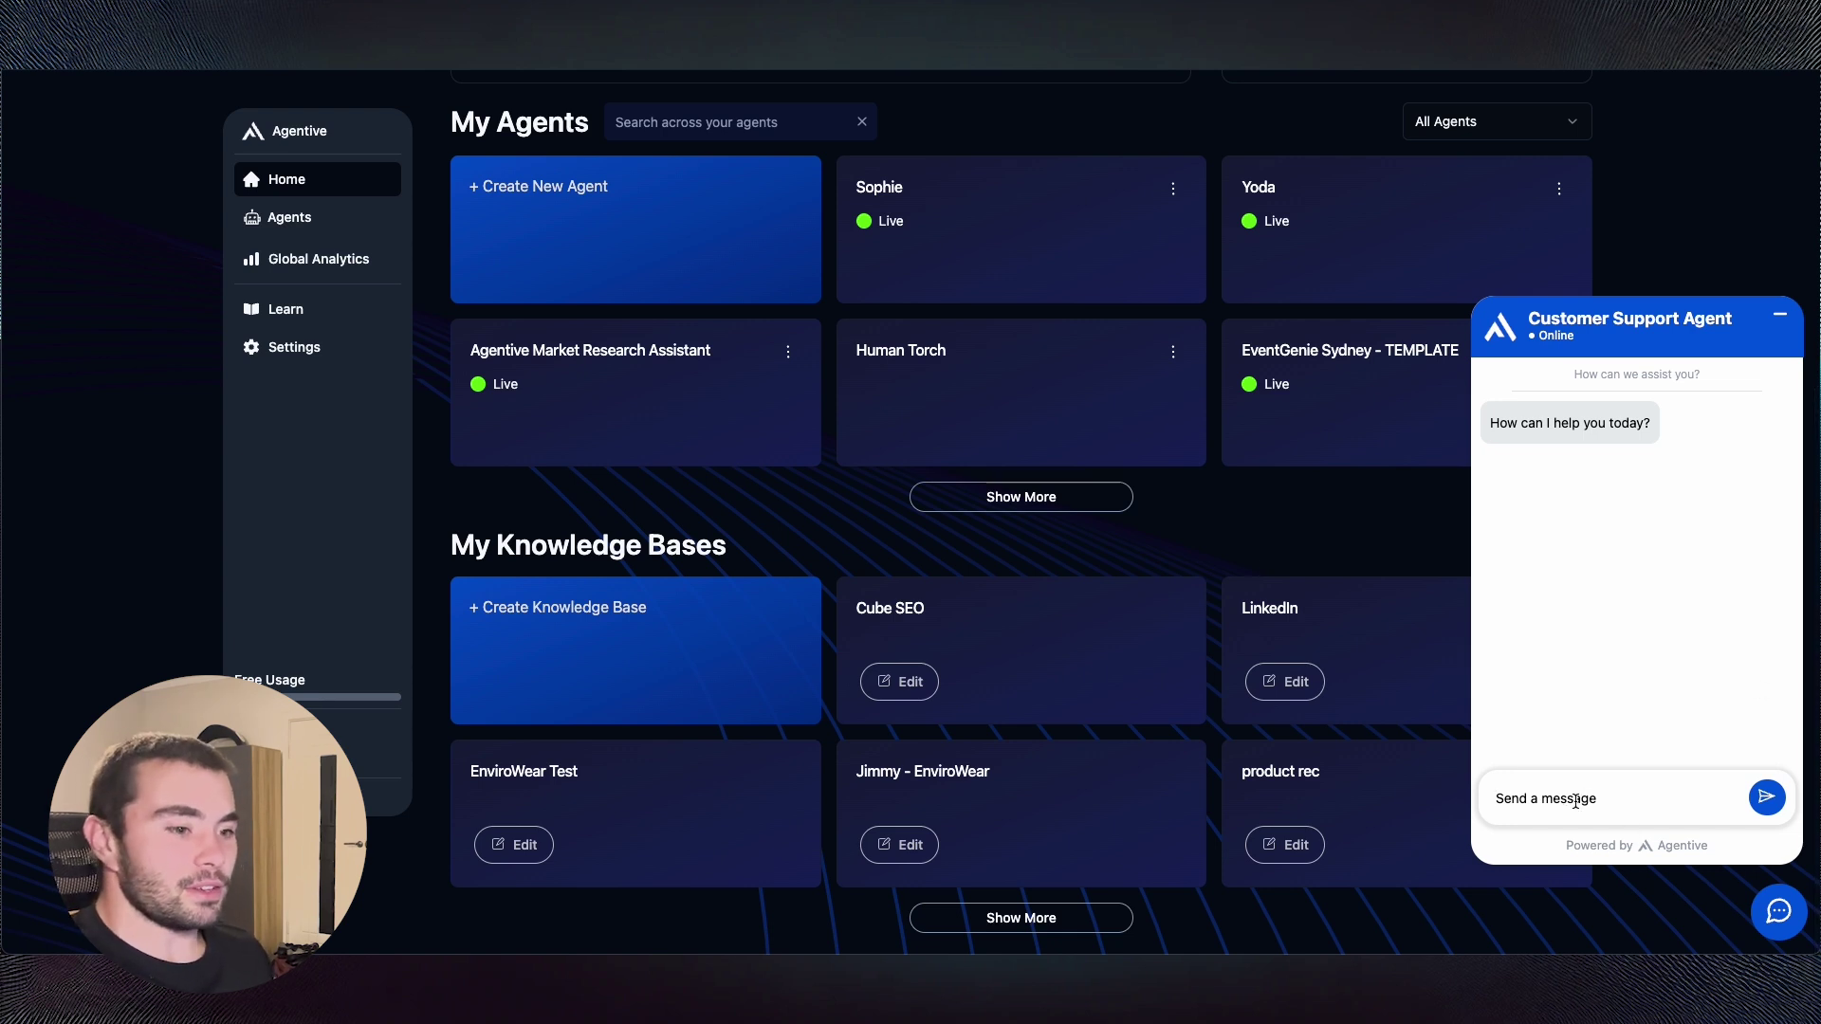
pyautogui.click(1780, 315)
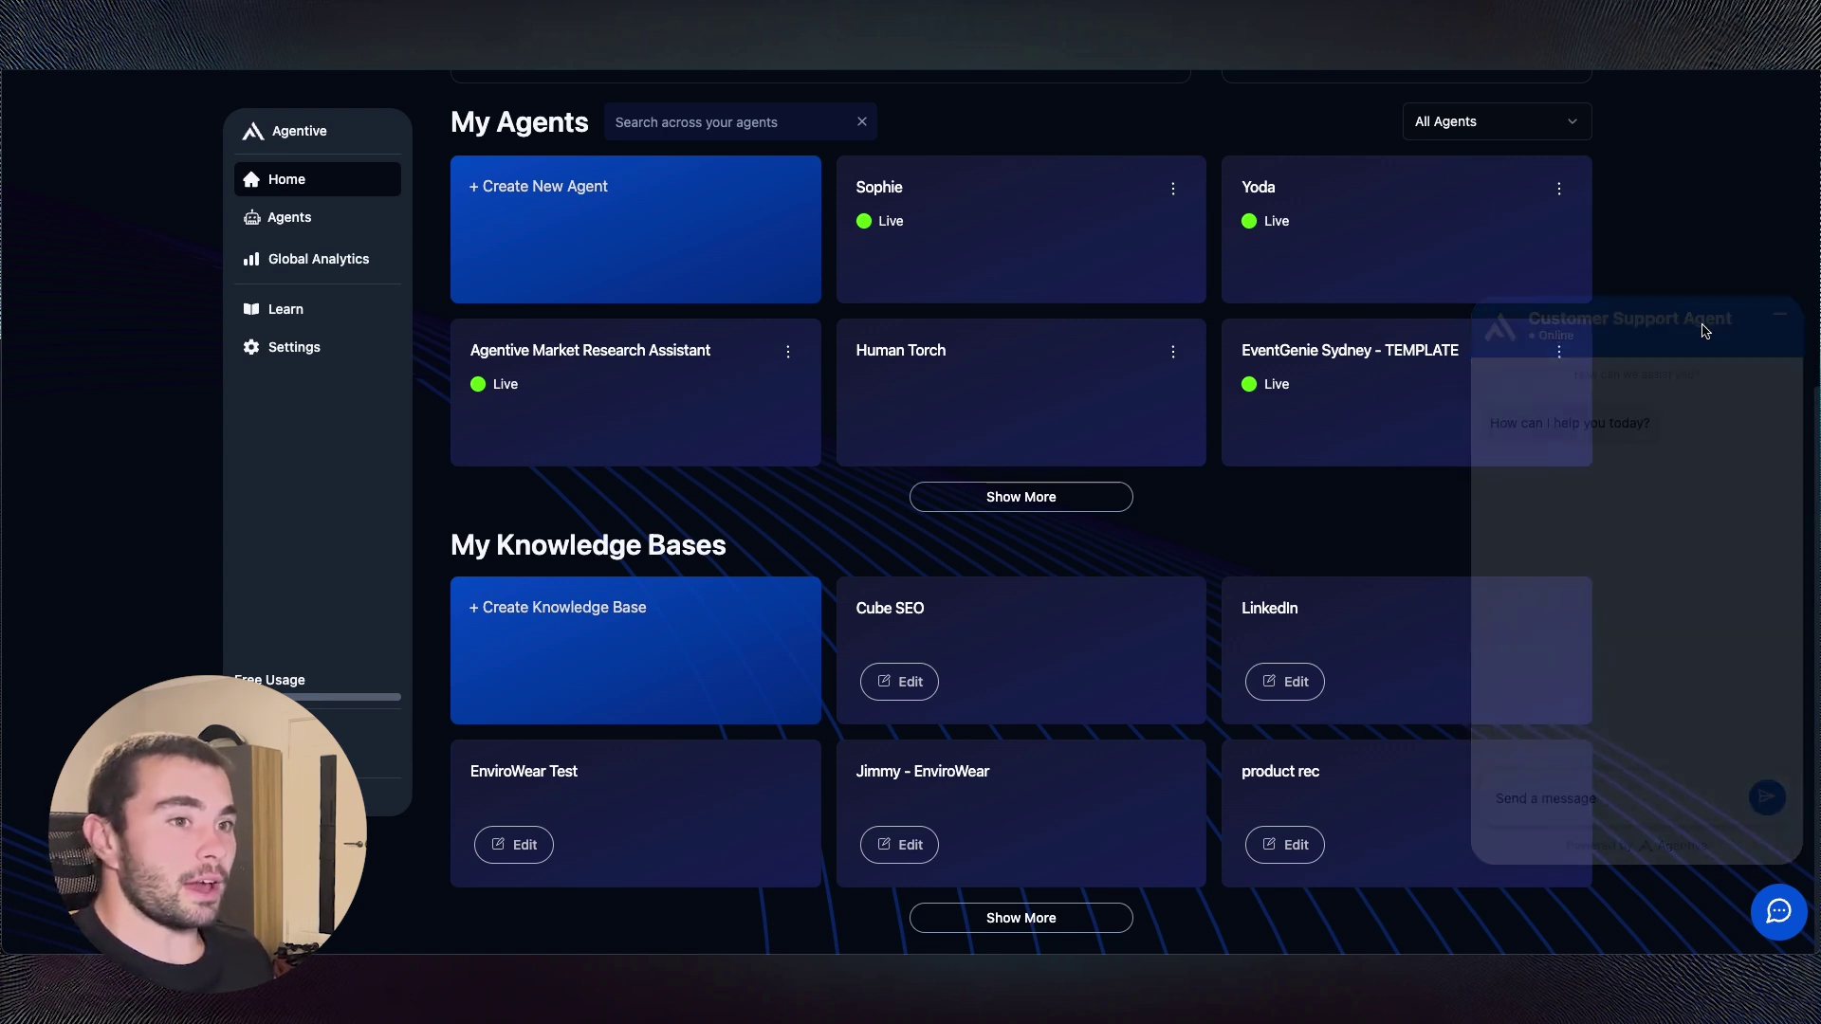
# - Go to the Agents page, show more agents, and check the agent filter and knowledge bases
pyautogui.click(258, 224)
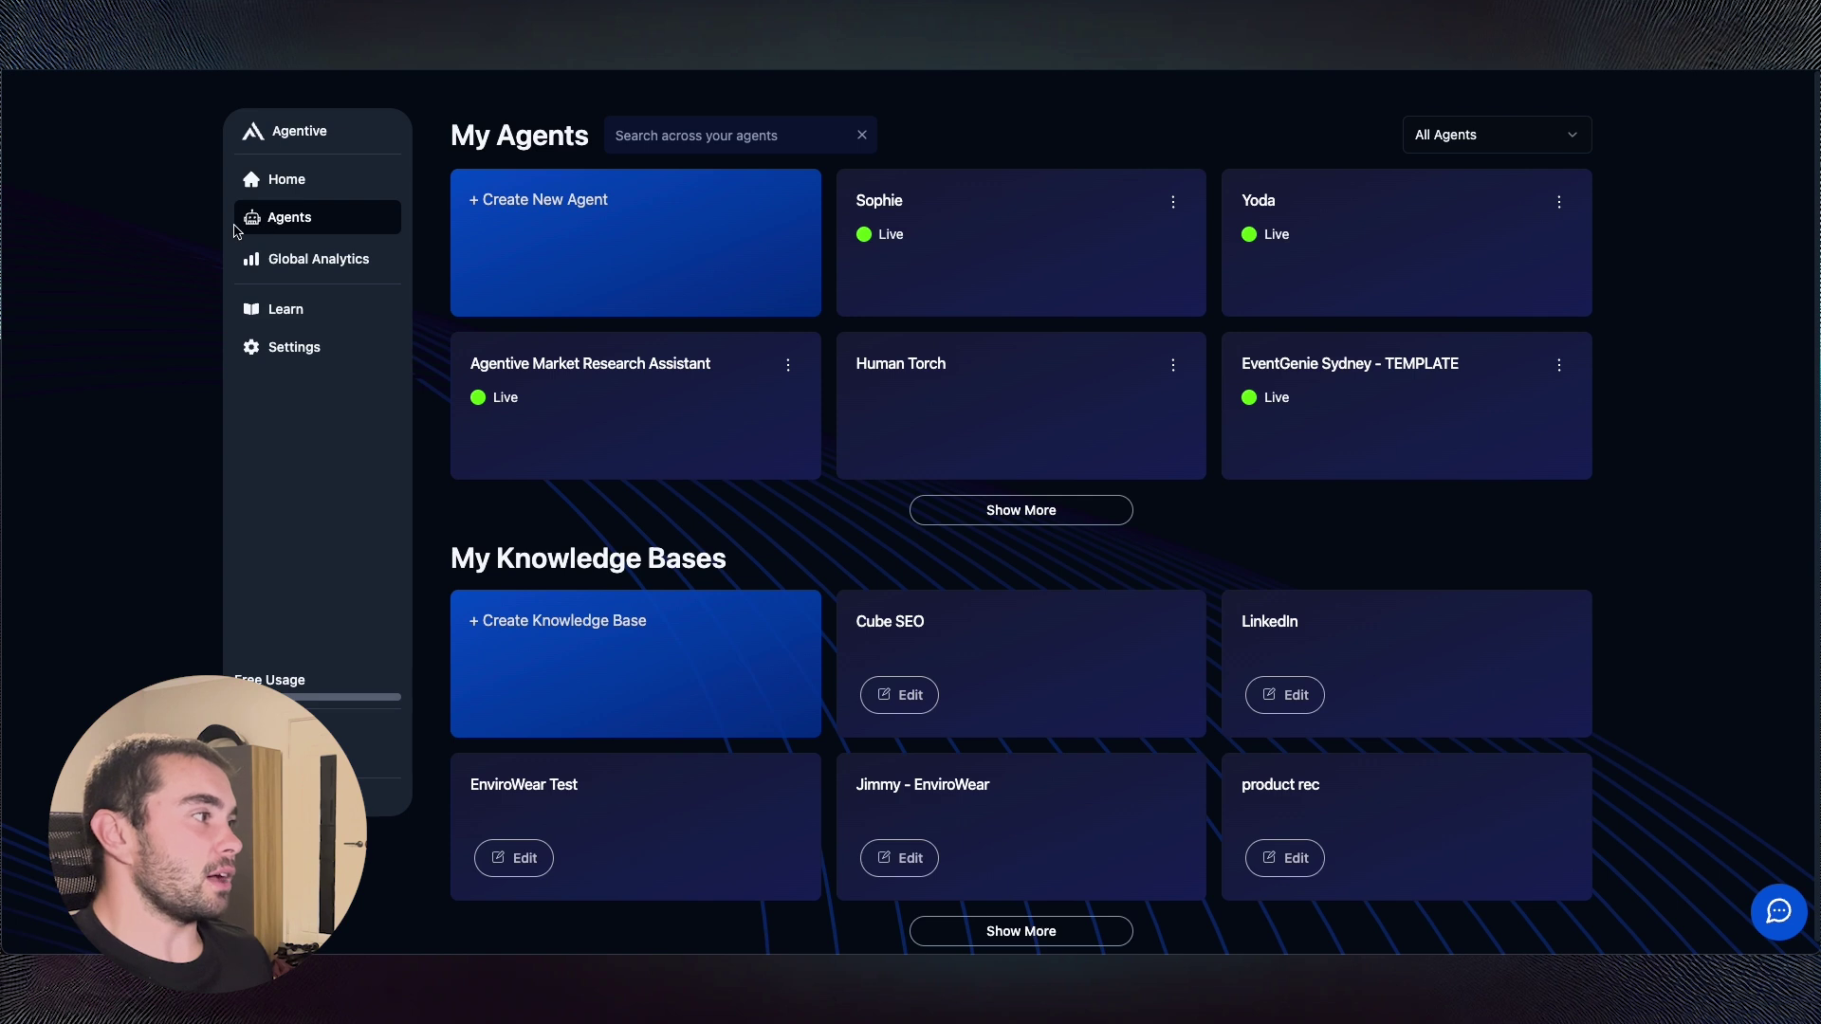
pyautogui.click(1078, 522)
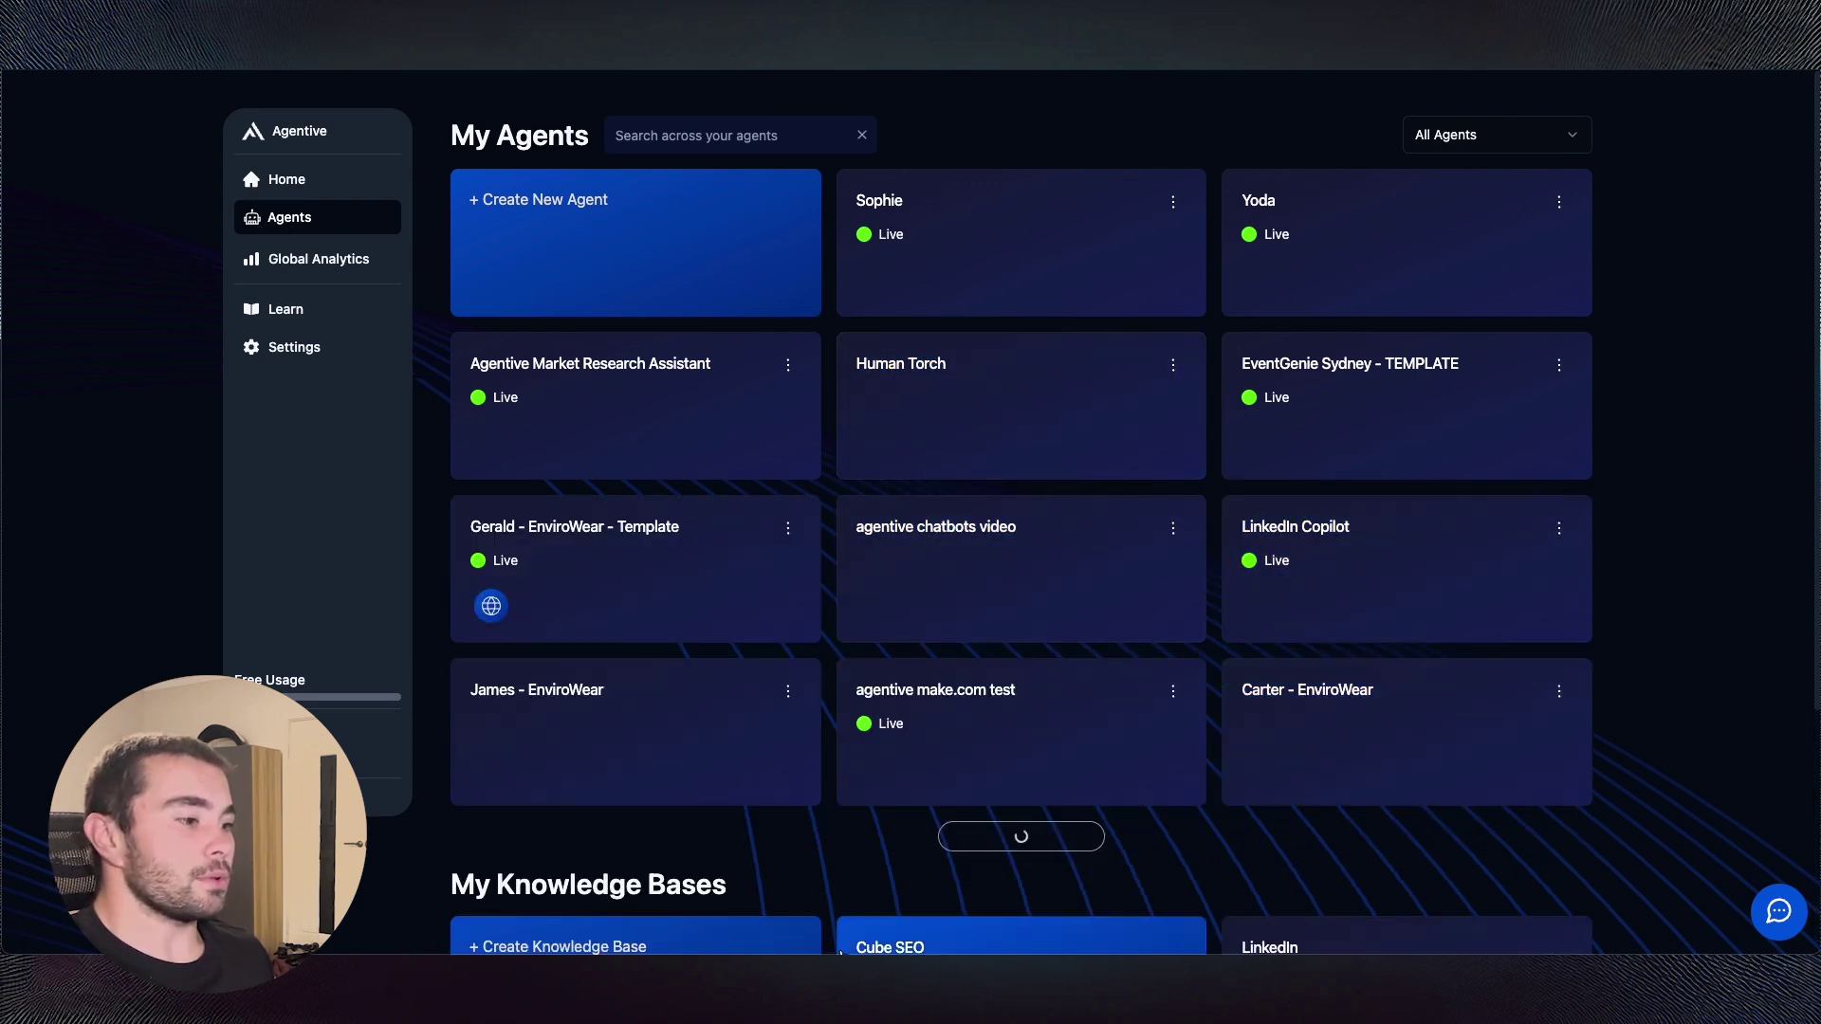
pyautogui.click(1508, 134)
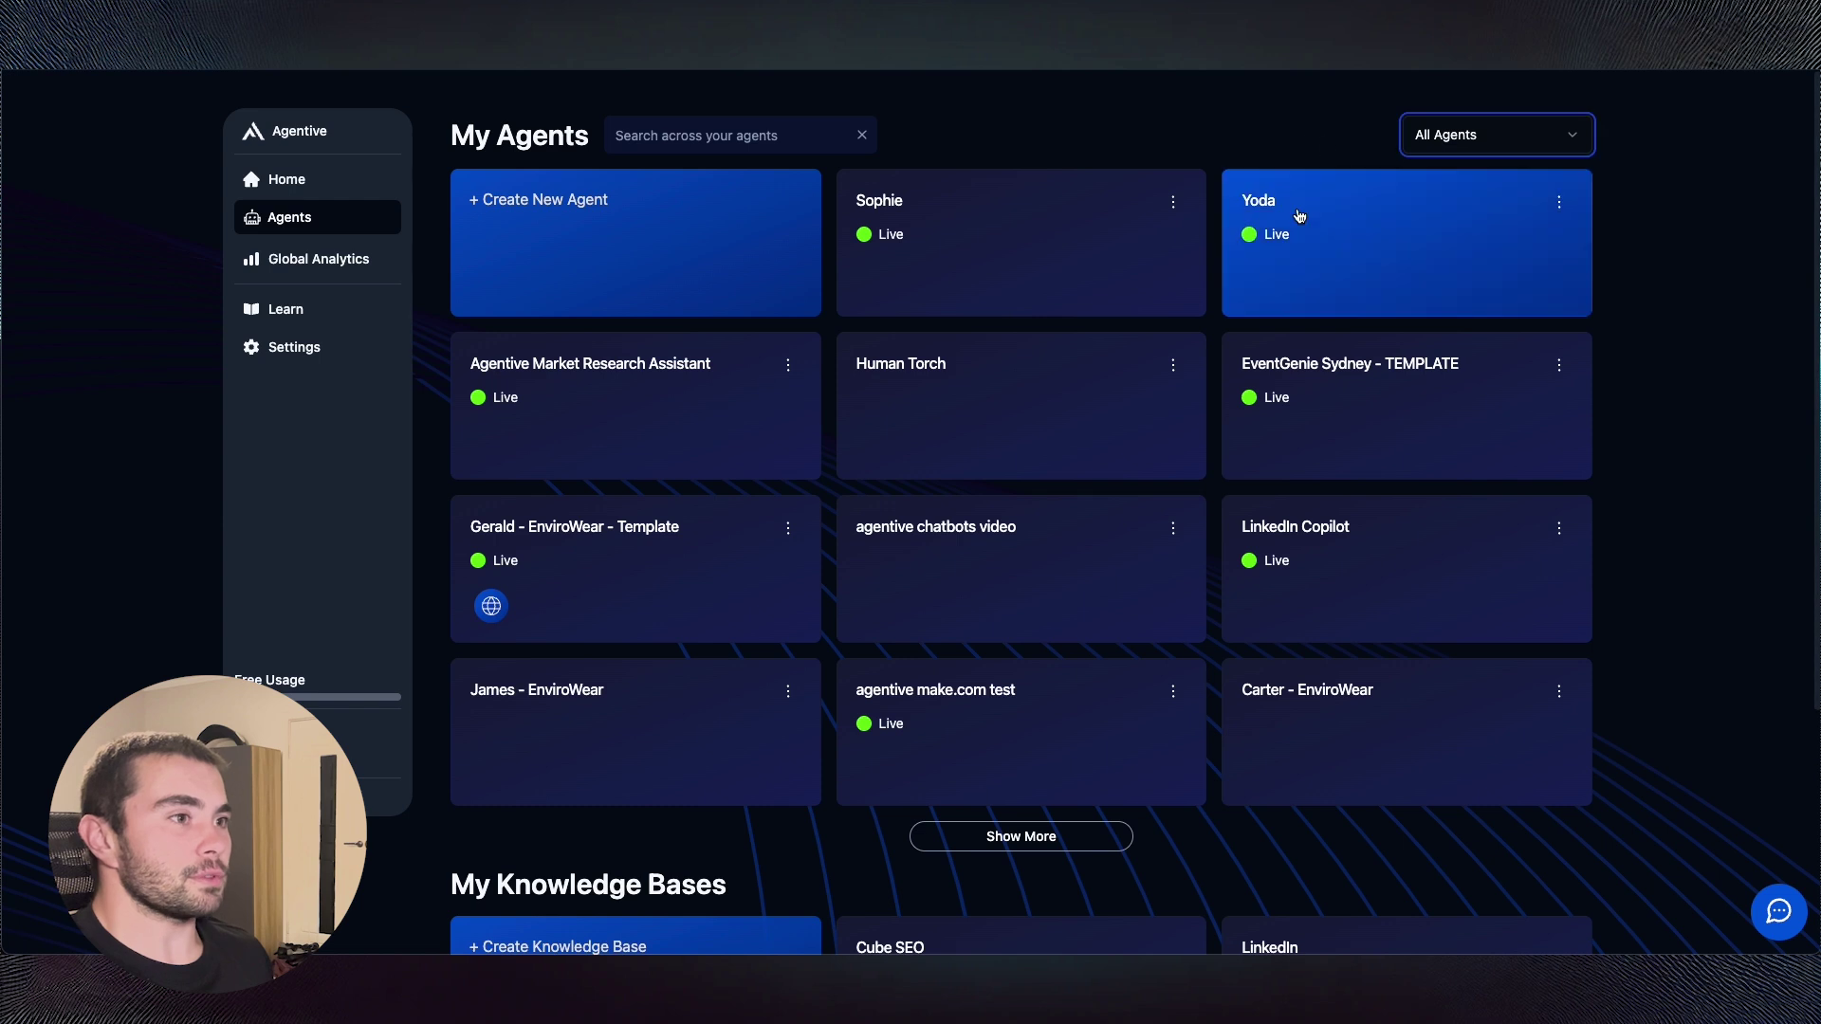
pyautogui.scroll(-4, 639, 703)
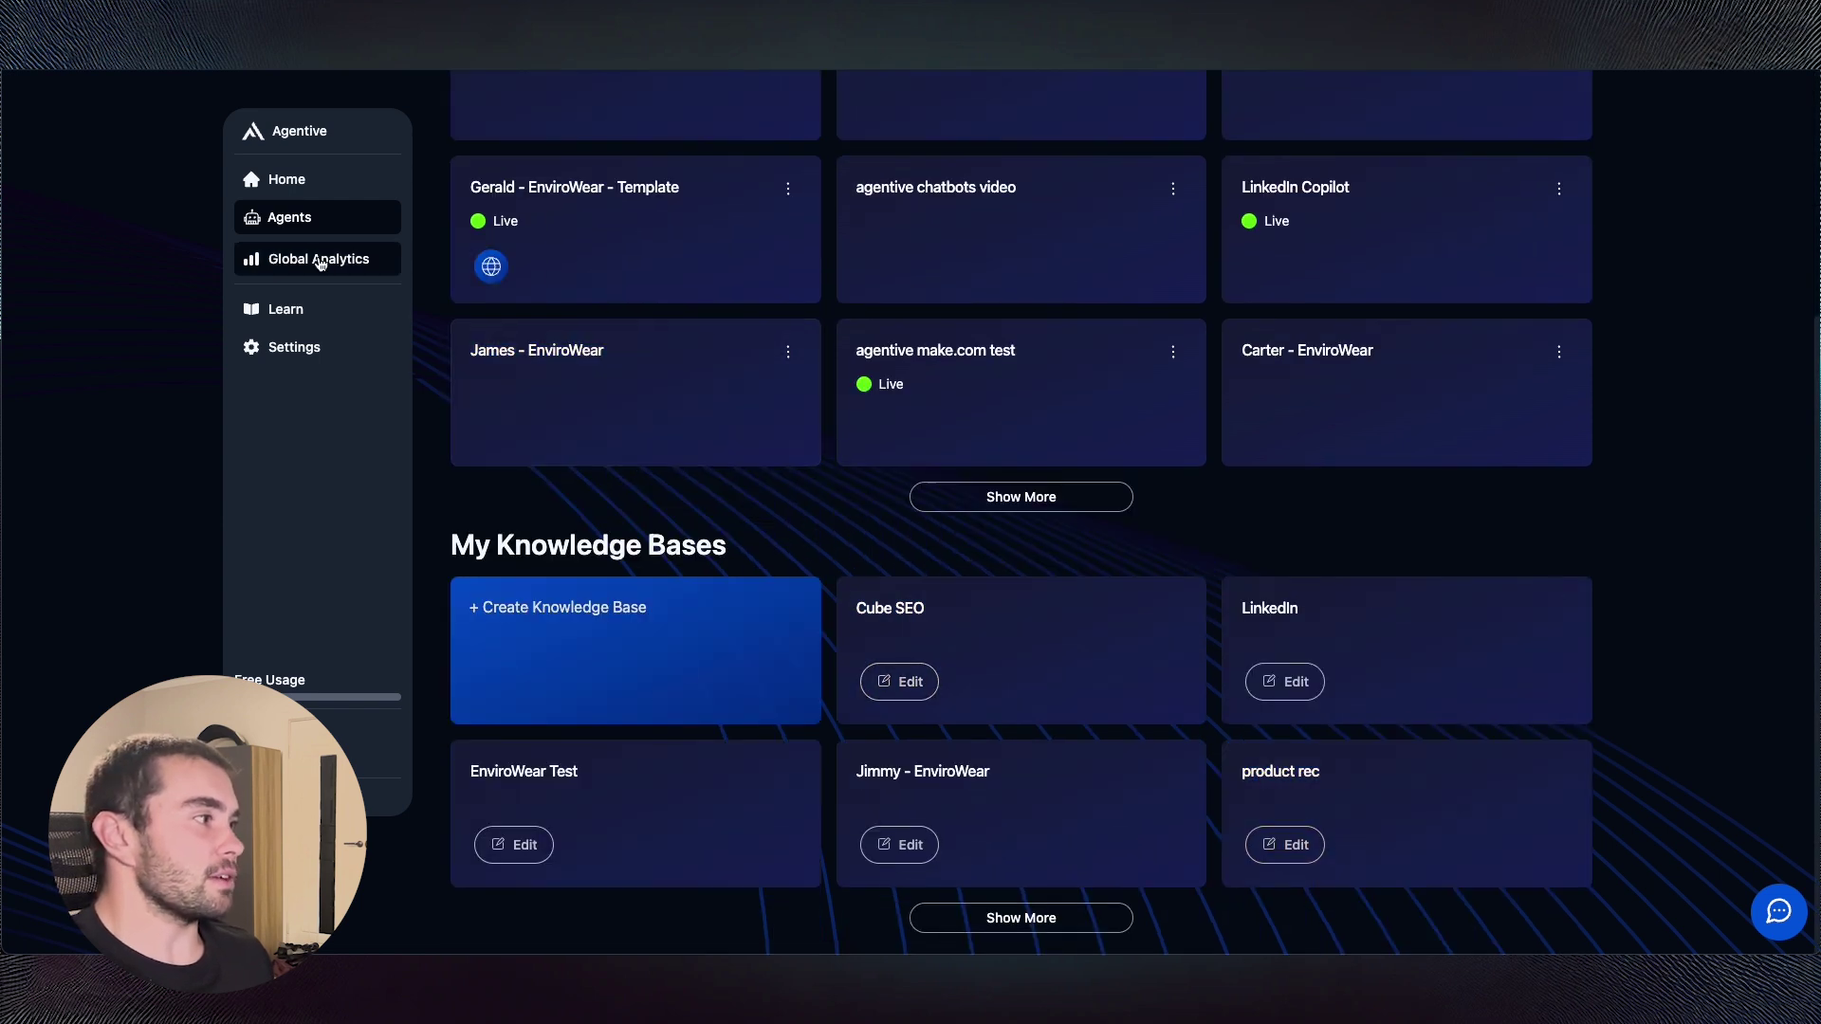
# - View the Global Analytics page down to its tool calls, tool errors and tool error log sections
pyautogui.click(322, 260)
pyautogui.scroll(-8, 1106, 496)
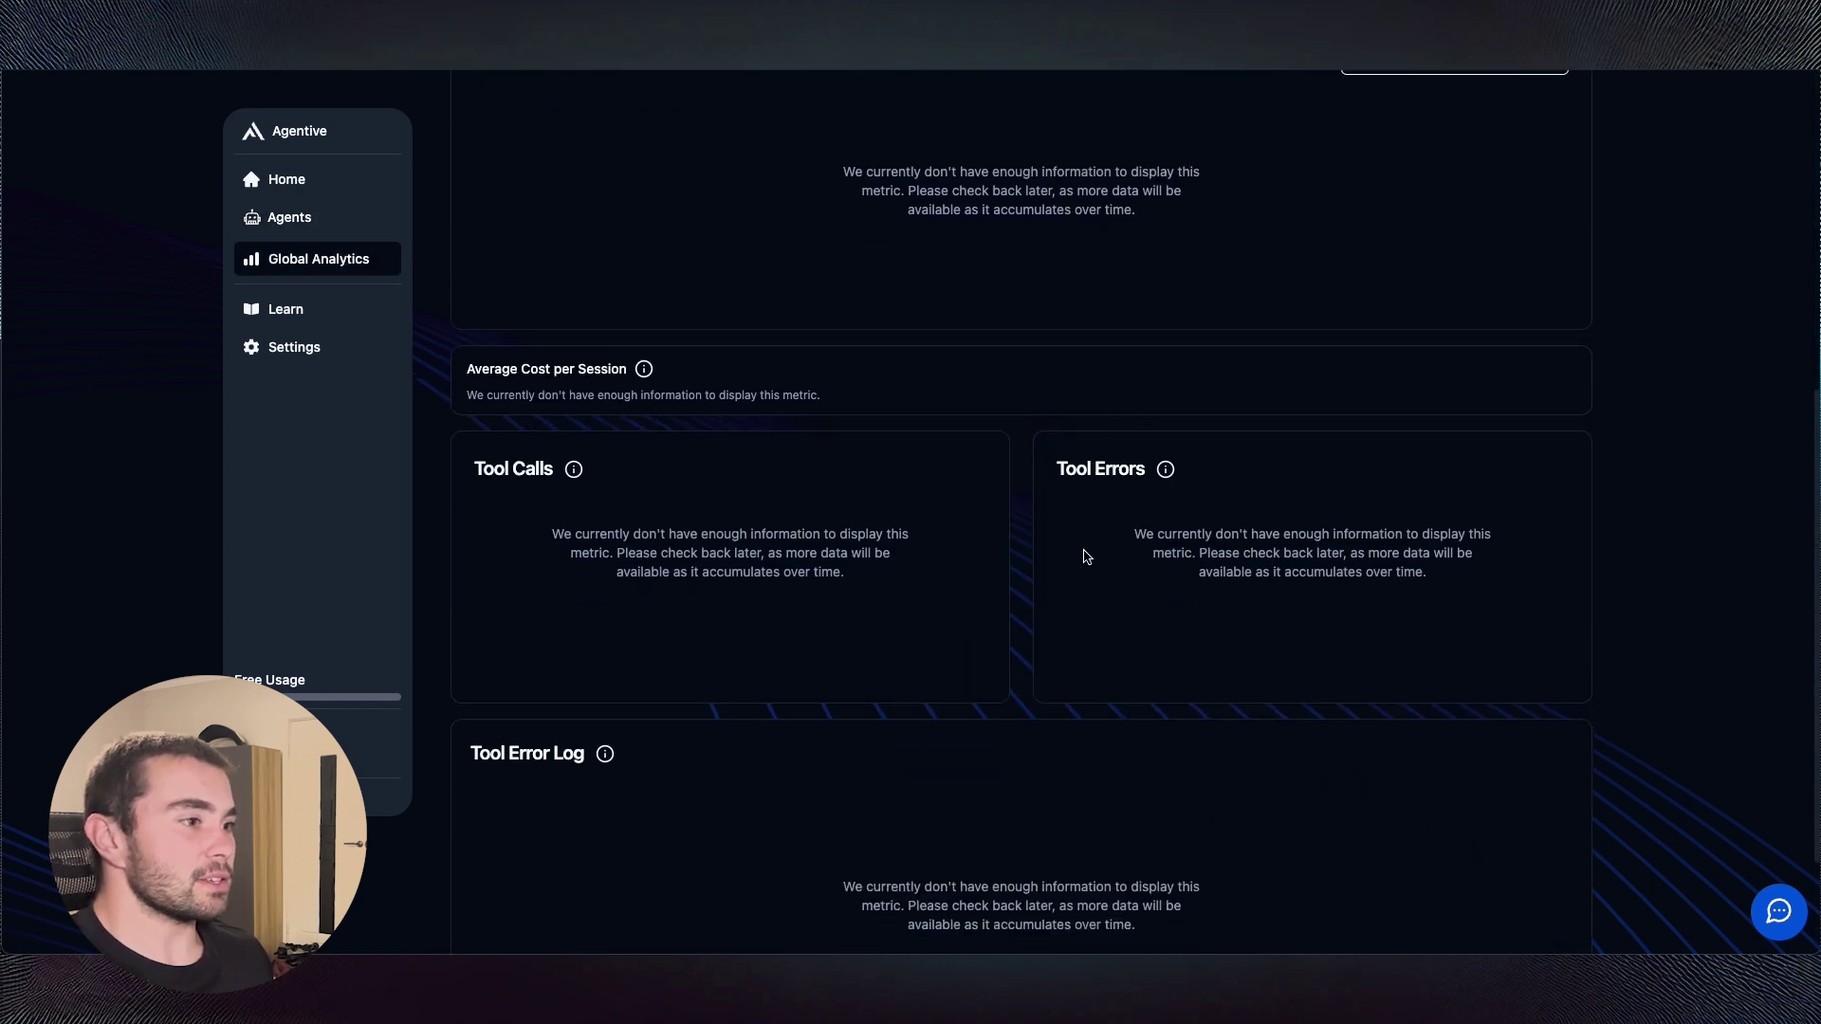
# - Look through the tutorial guides on the Learn page, from the welcome videos to the Telegram and Discord guides
pyautogui.click(315, 319)
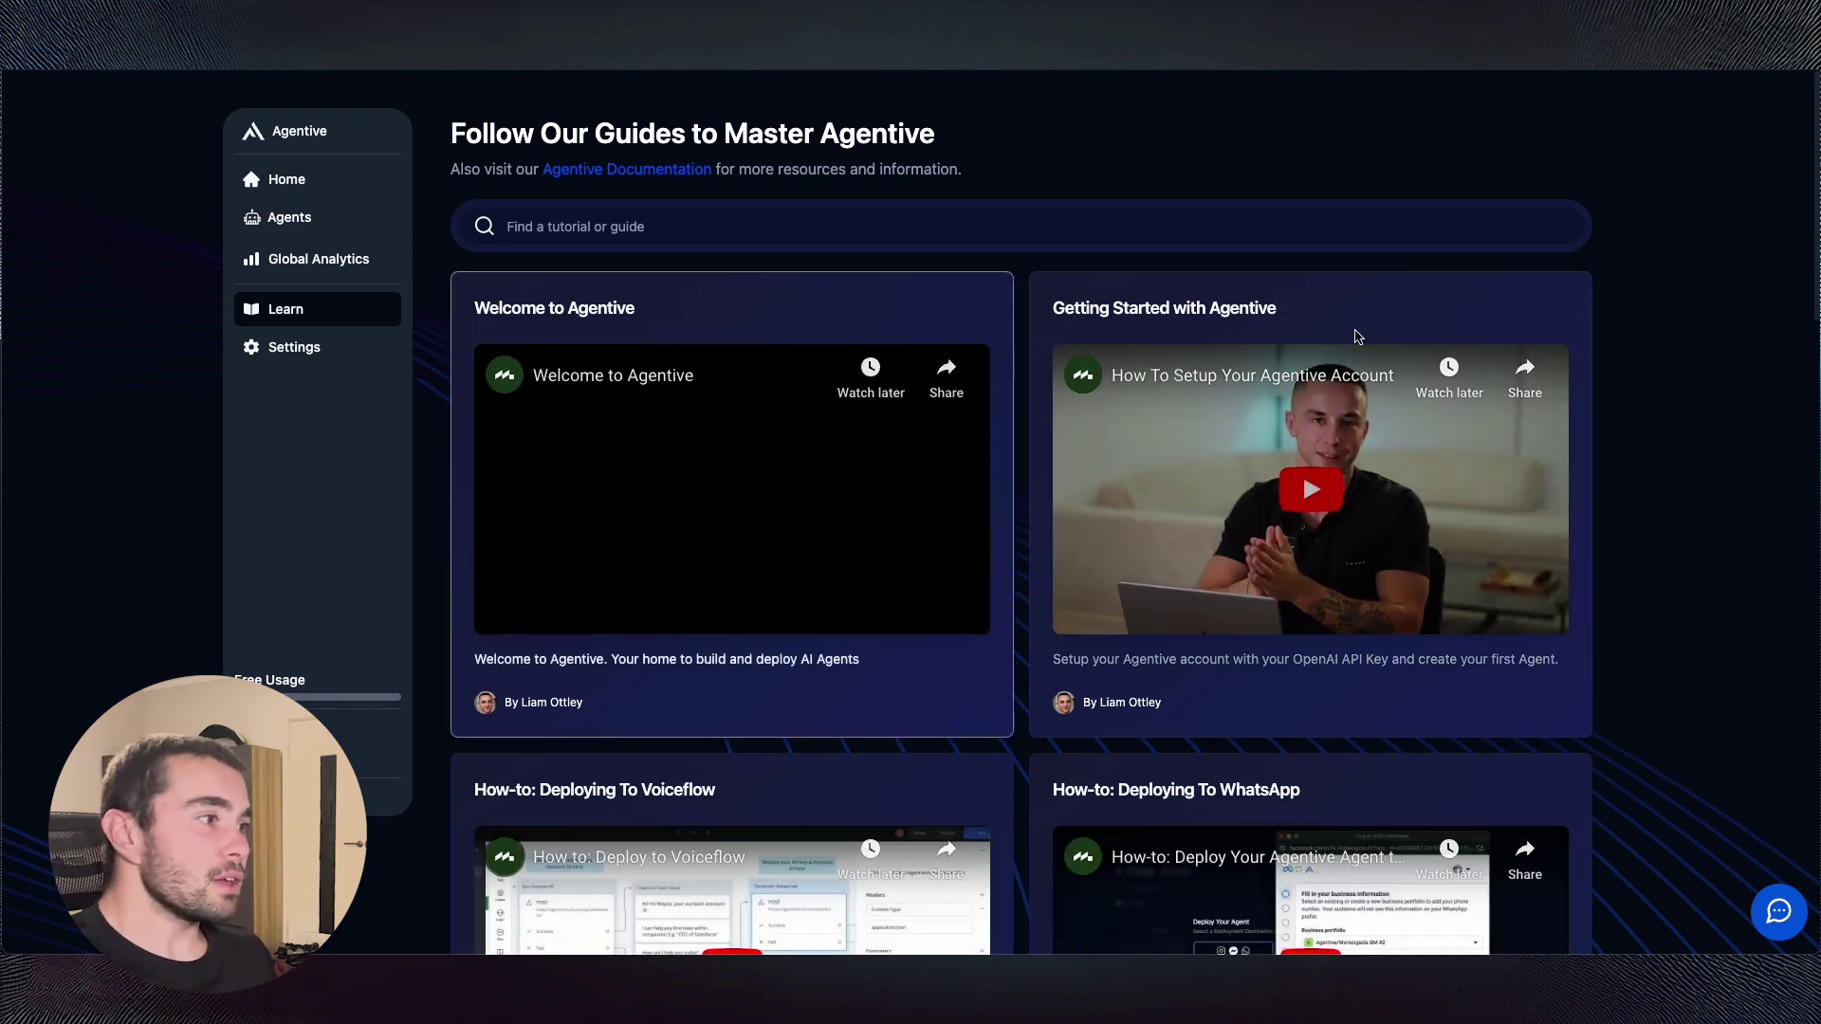
pyautogui.scroll(-4, 572, 538)
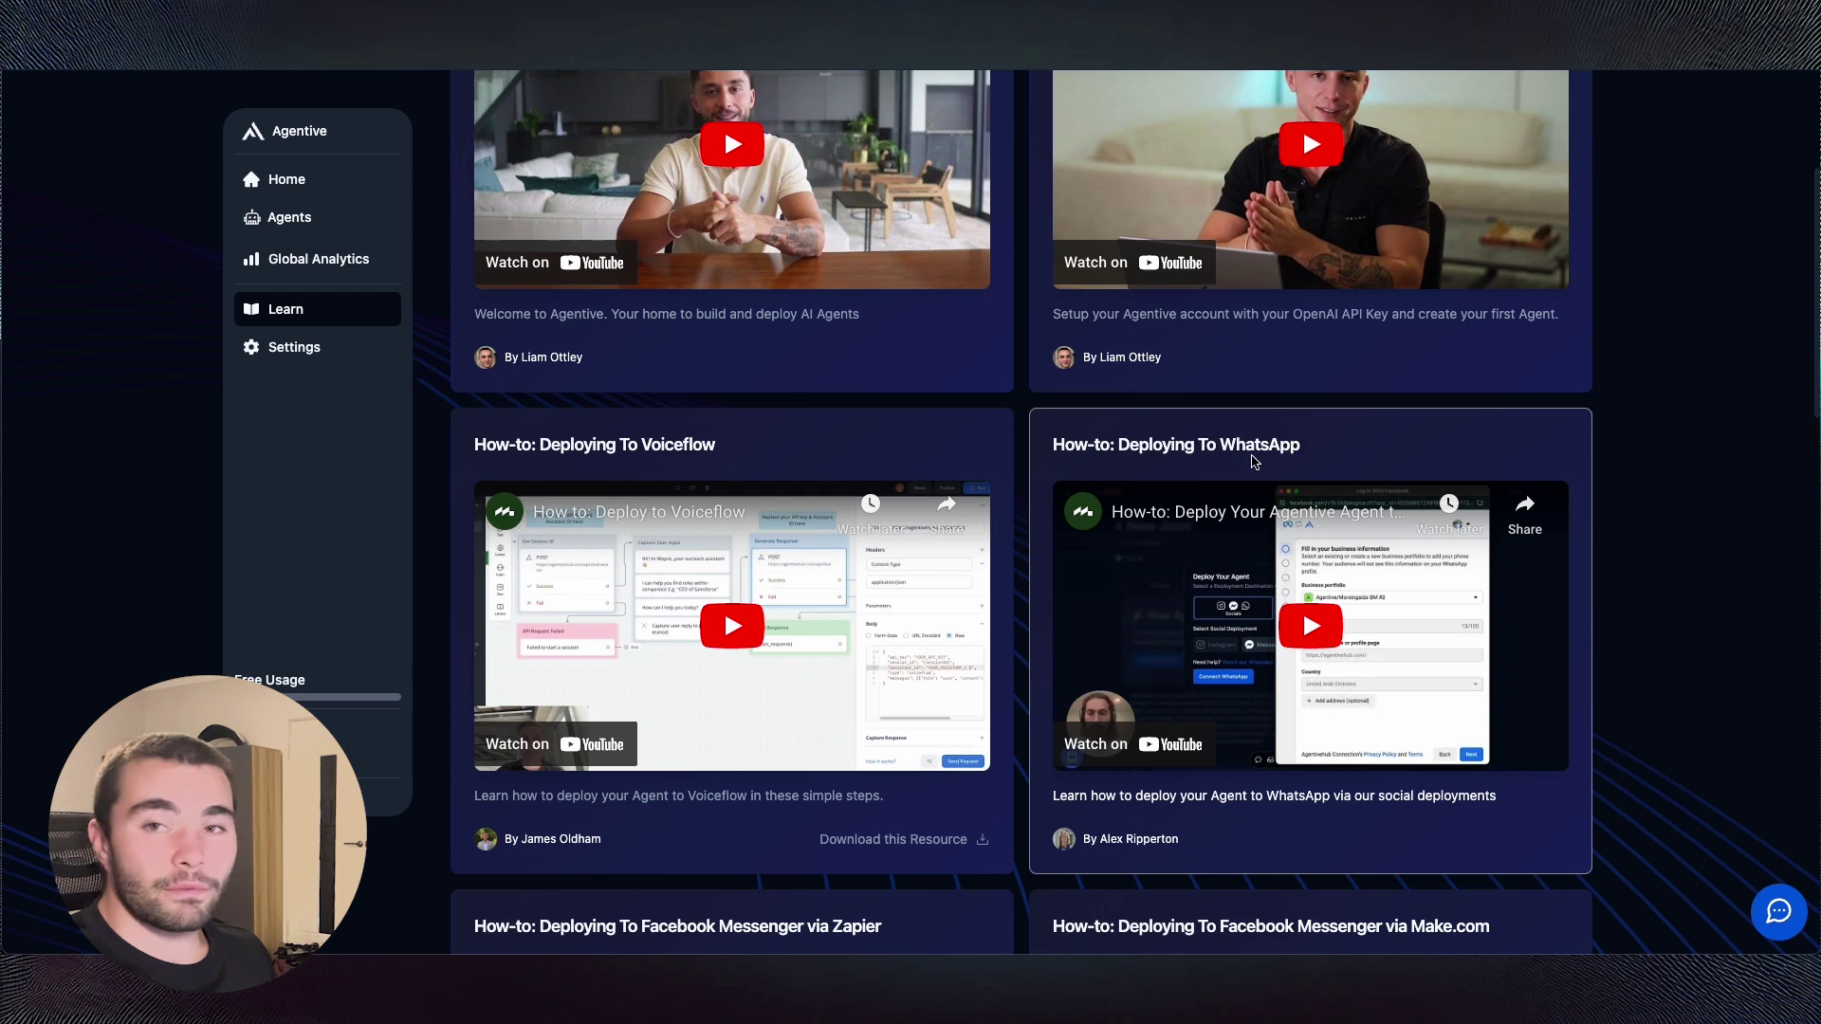
pyautogui.scroll(-6, 1221, 463)
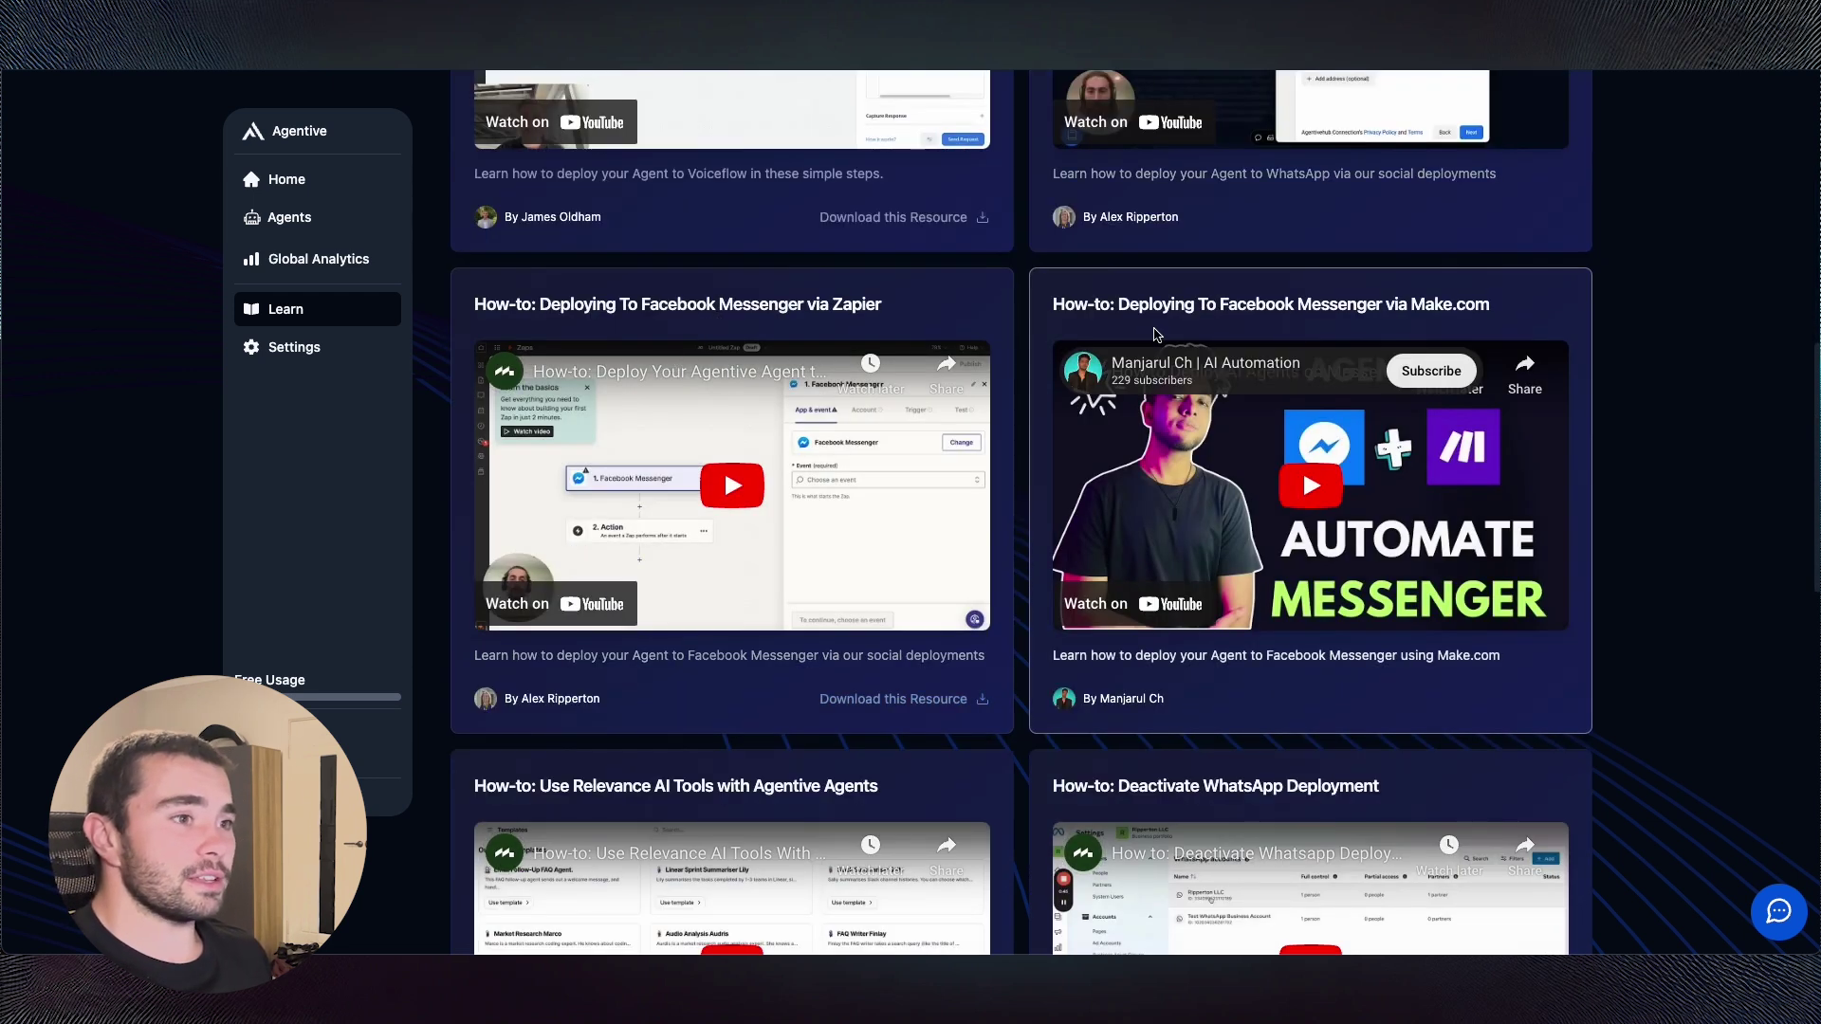
pyautogui.scroll(-5, 1086, 567)
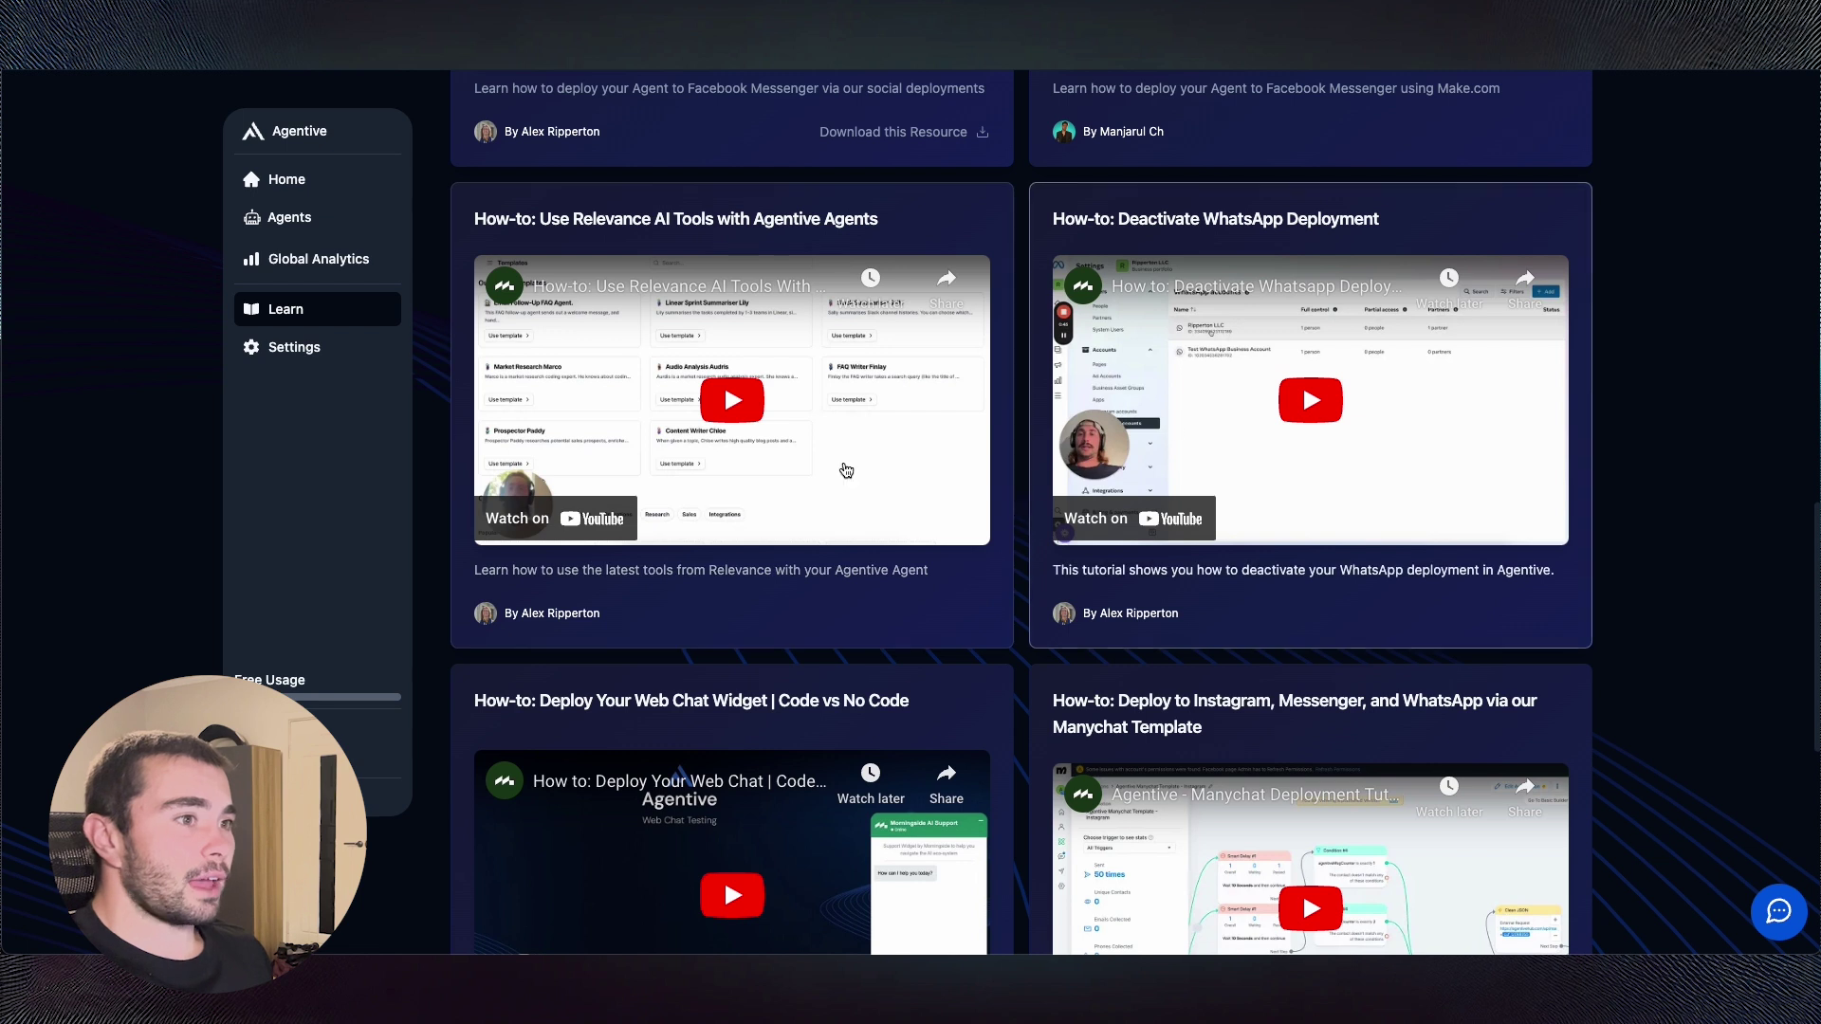
pyautogui.scroll(-3, 1086, 568)
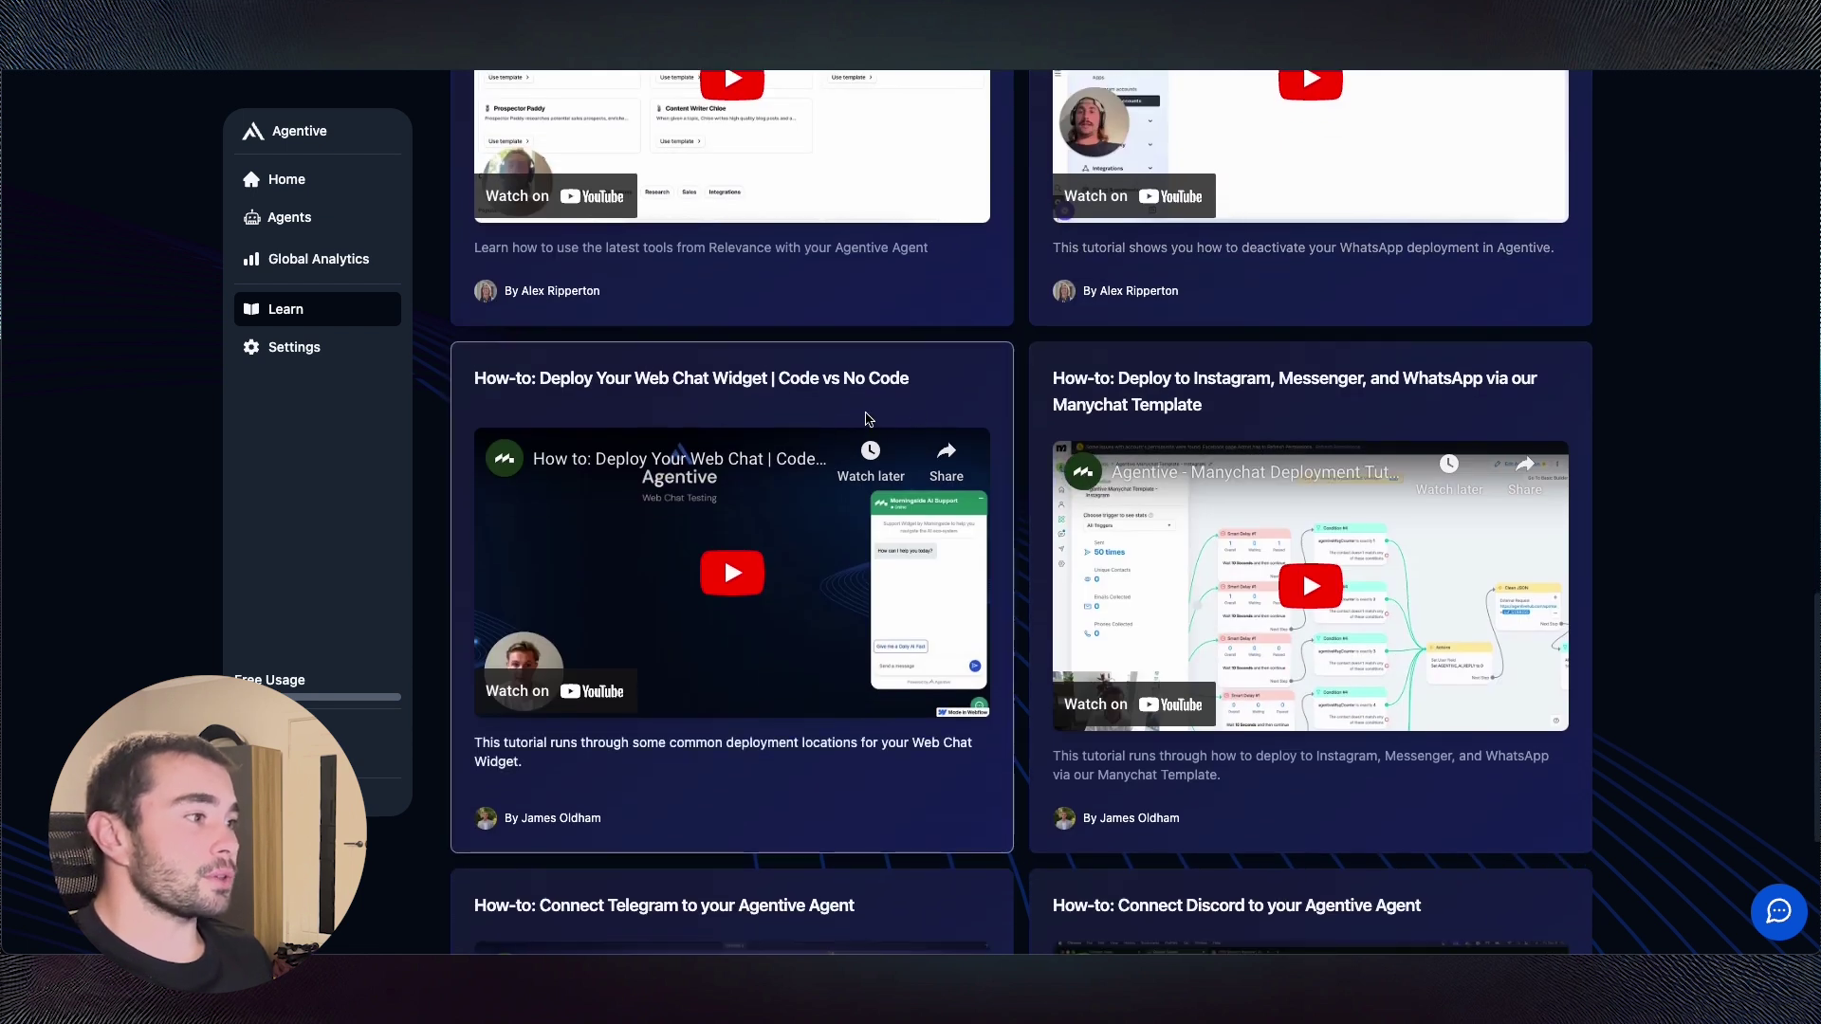
pyautogui.scroll(-2, 1016, 550)
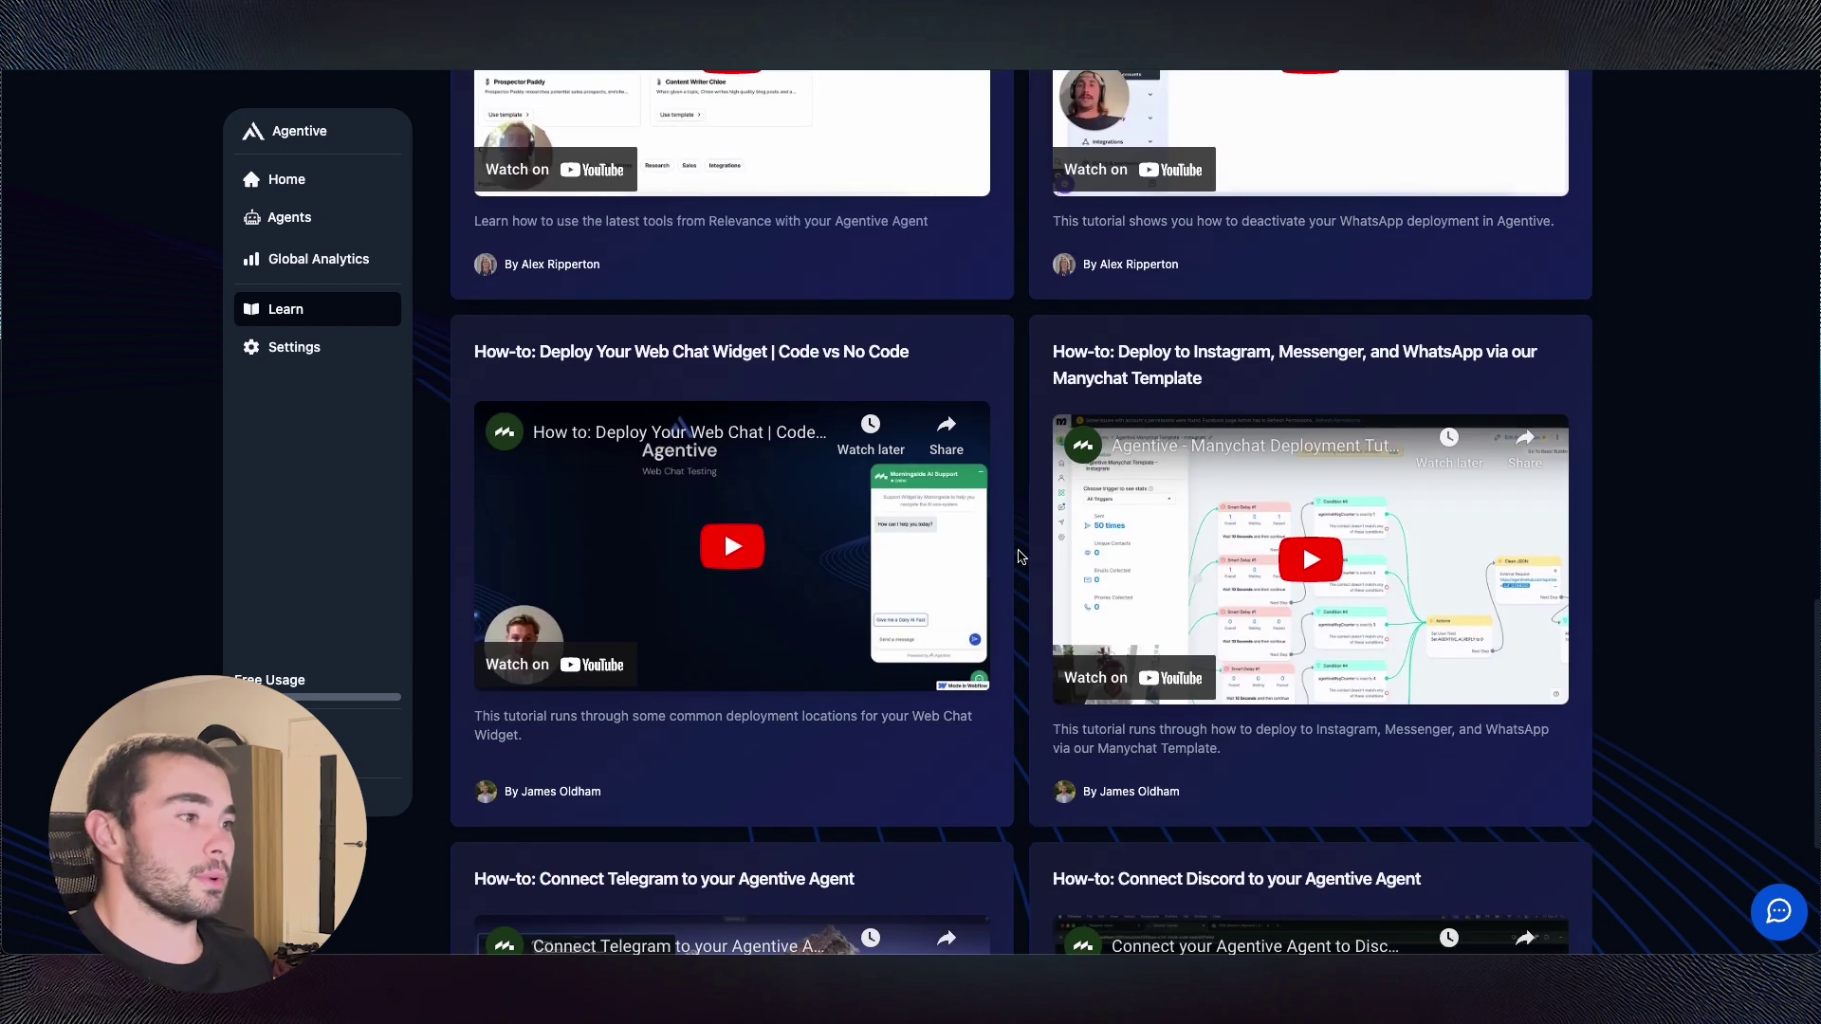
pyautogui.scroll(-2, 1017, 551)
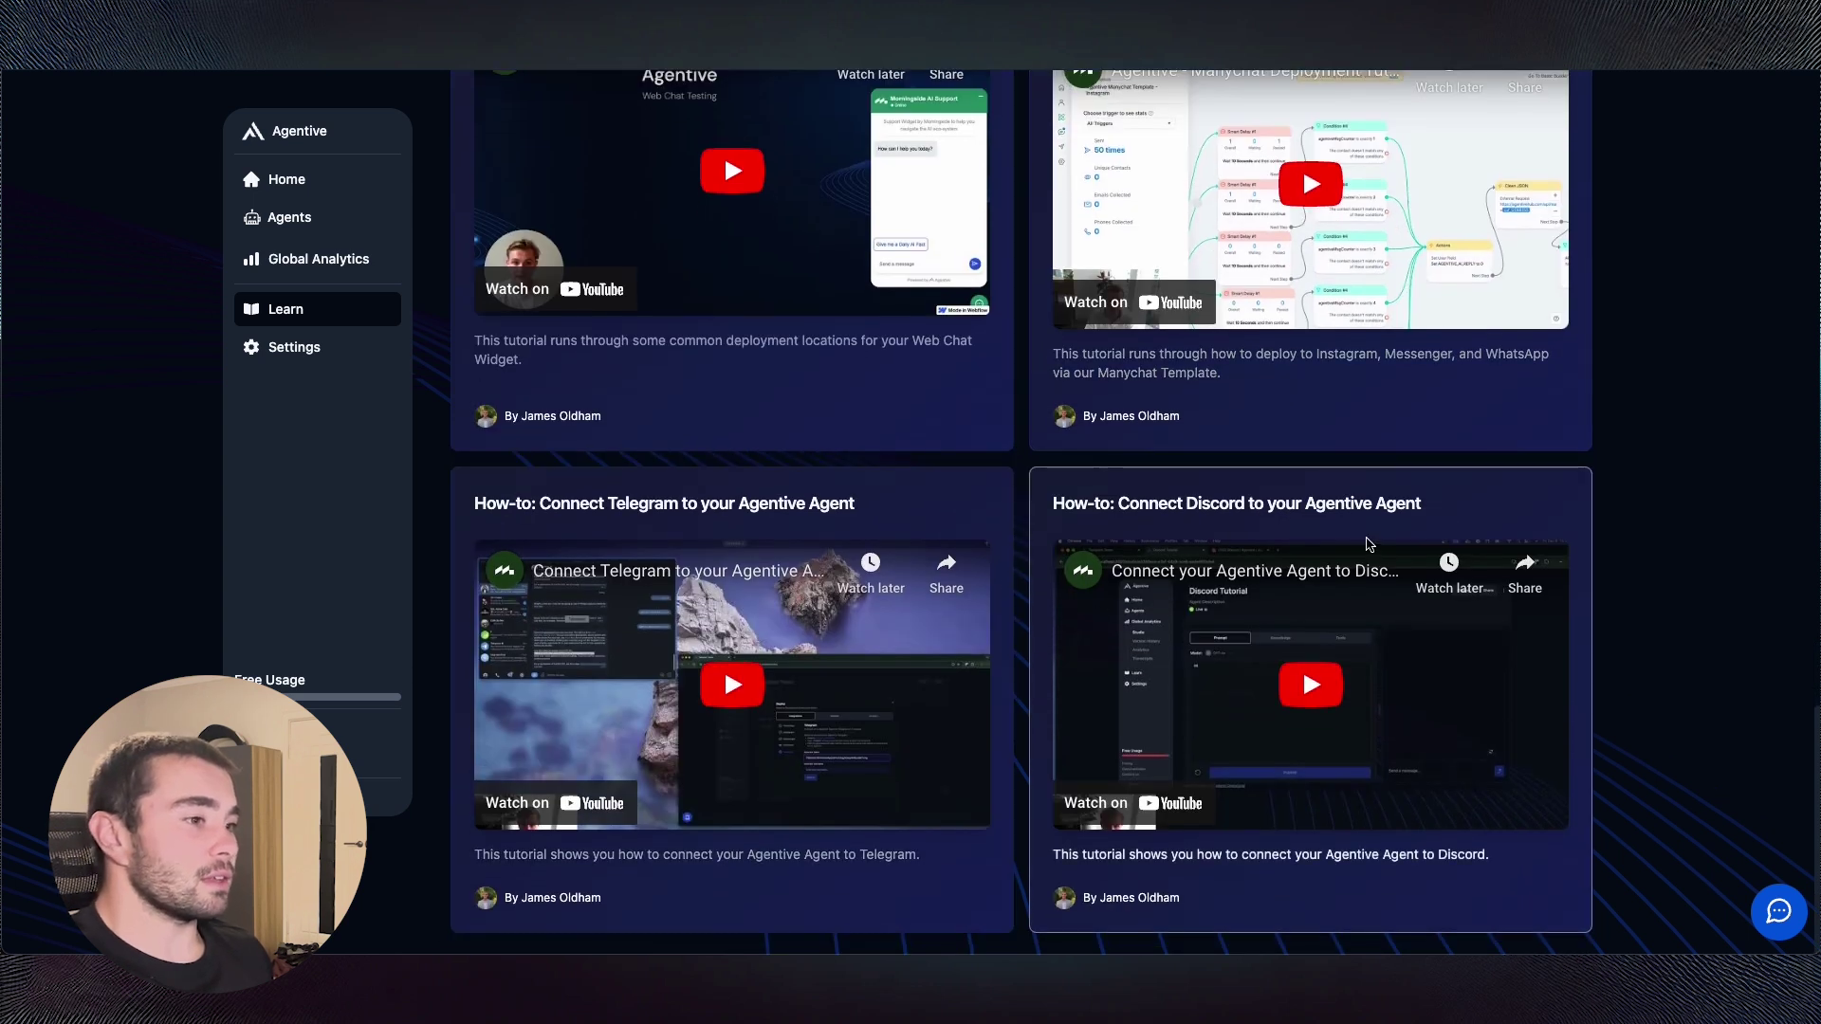
pyautogui.scroll(15, 1021, 553)
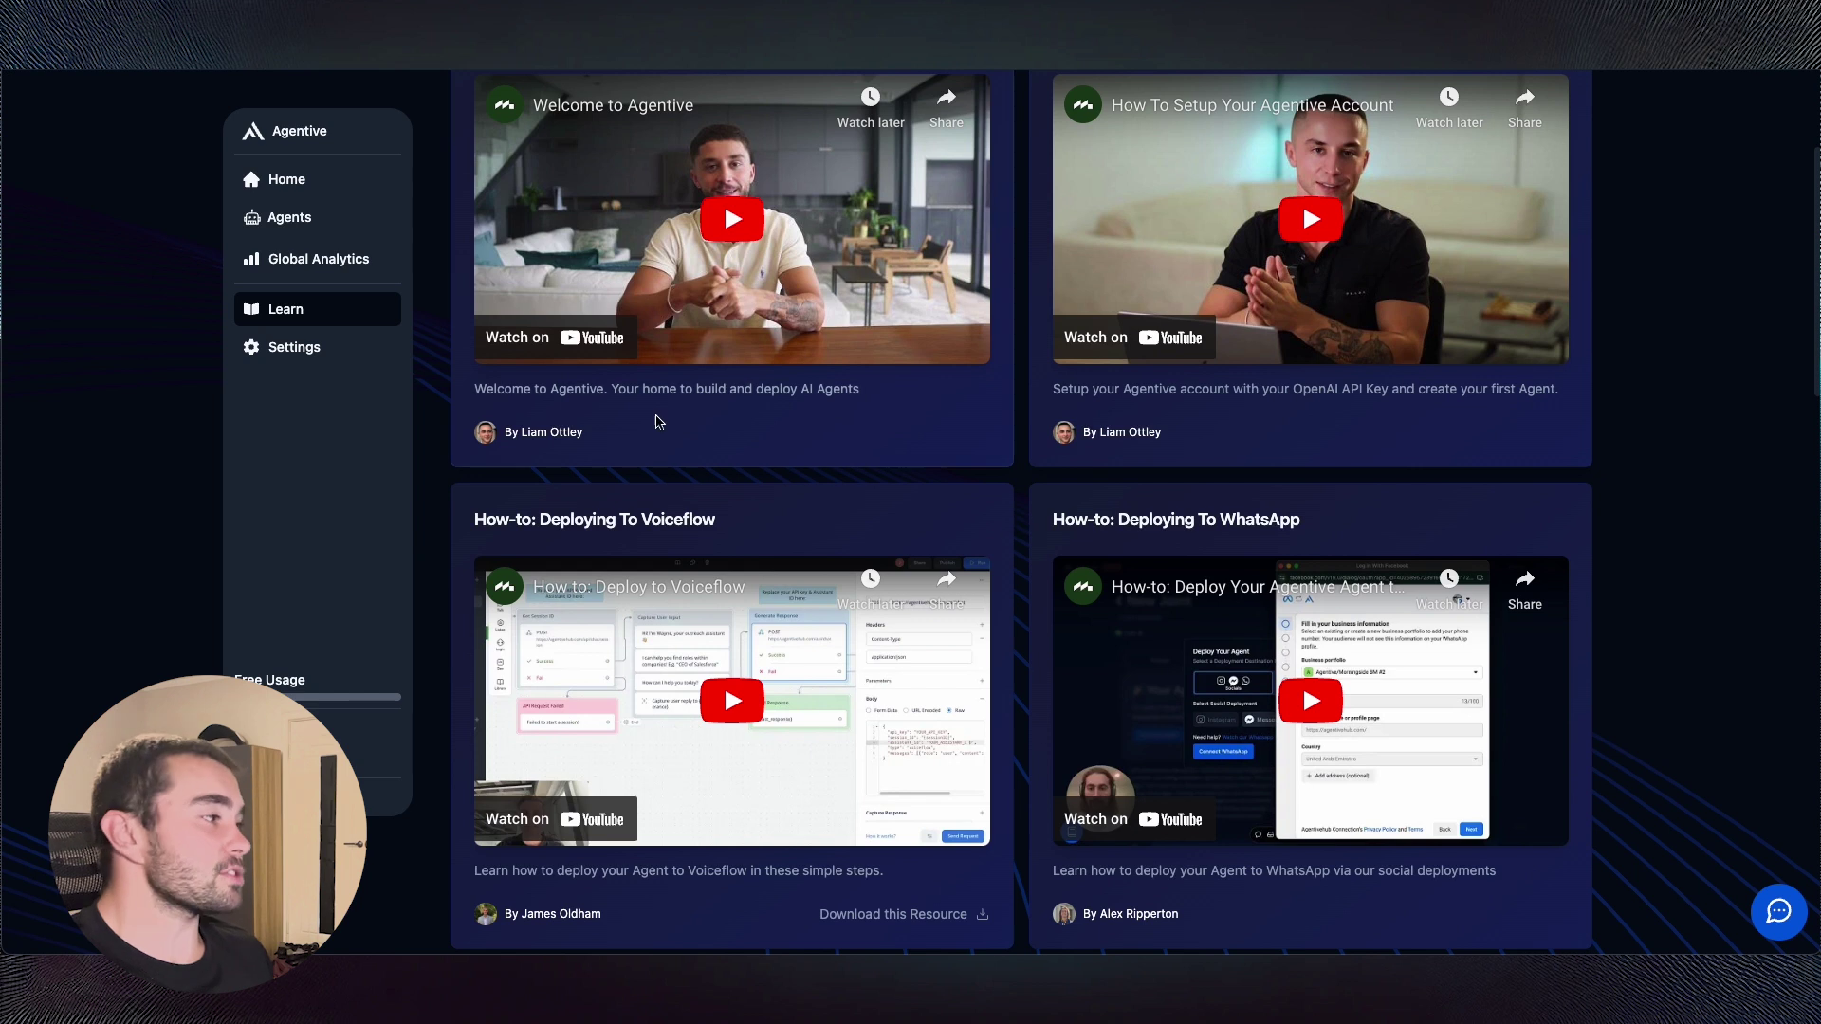
pyautogui.scroll(3, 1038, 569)
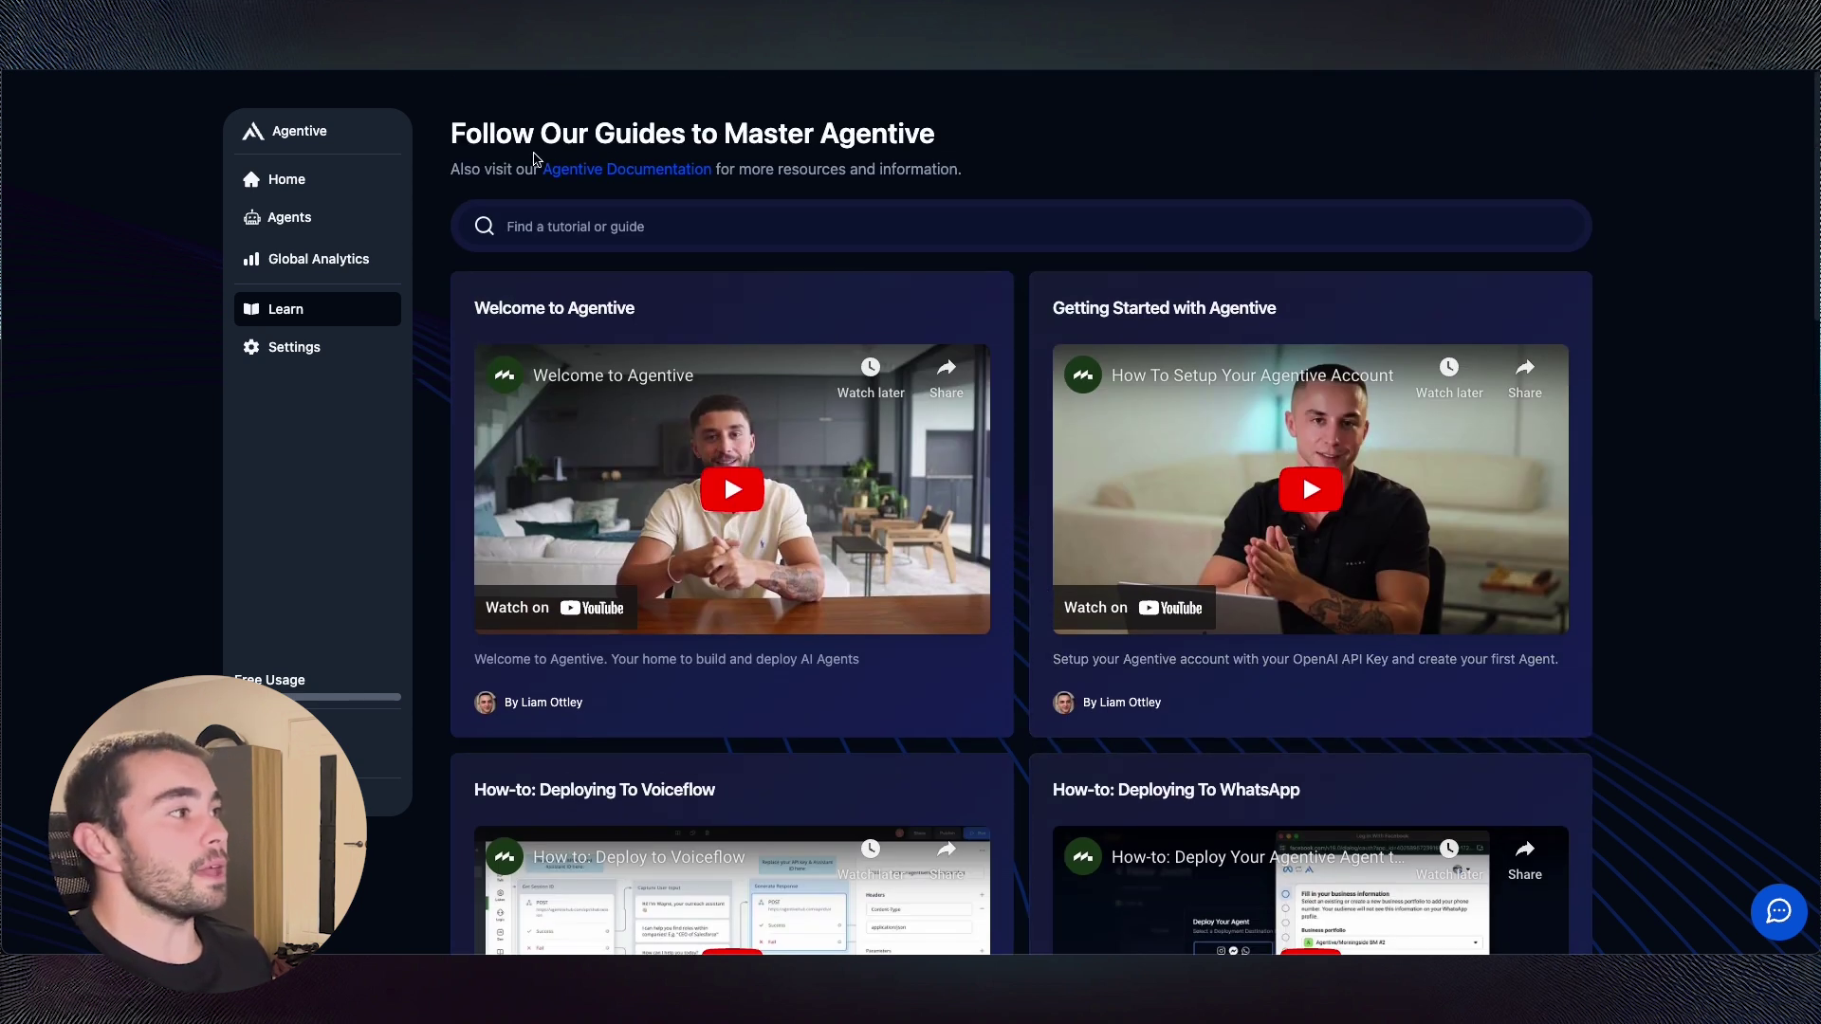
# - Open the Agentive Documentation and examine the Tools section with its list of integration providers
pyautogui.click(625, 179)
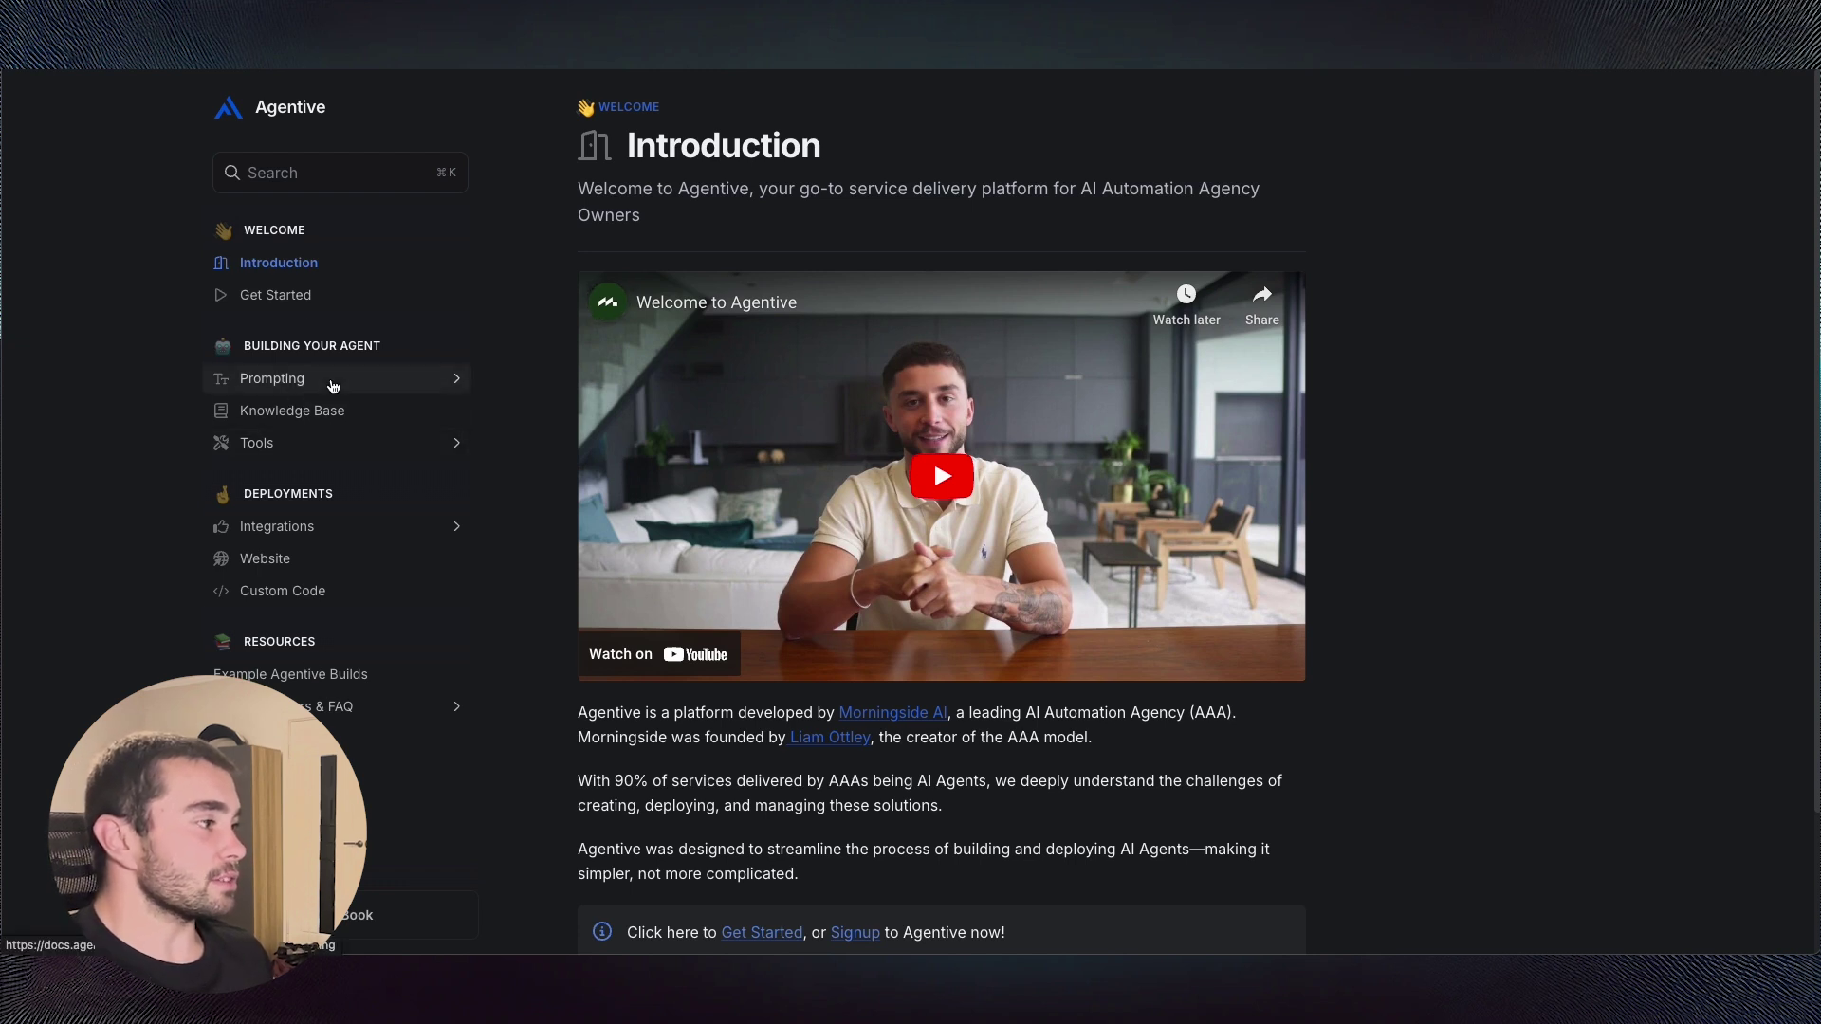
pyautogui.click(302, 459)
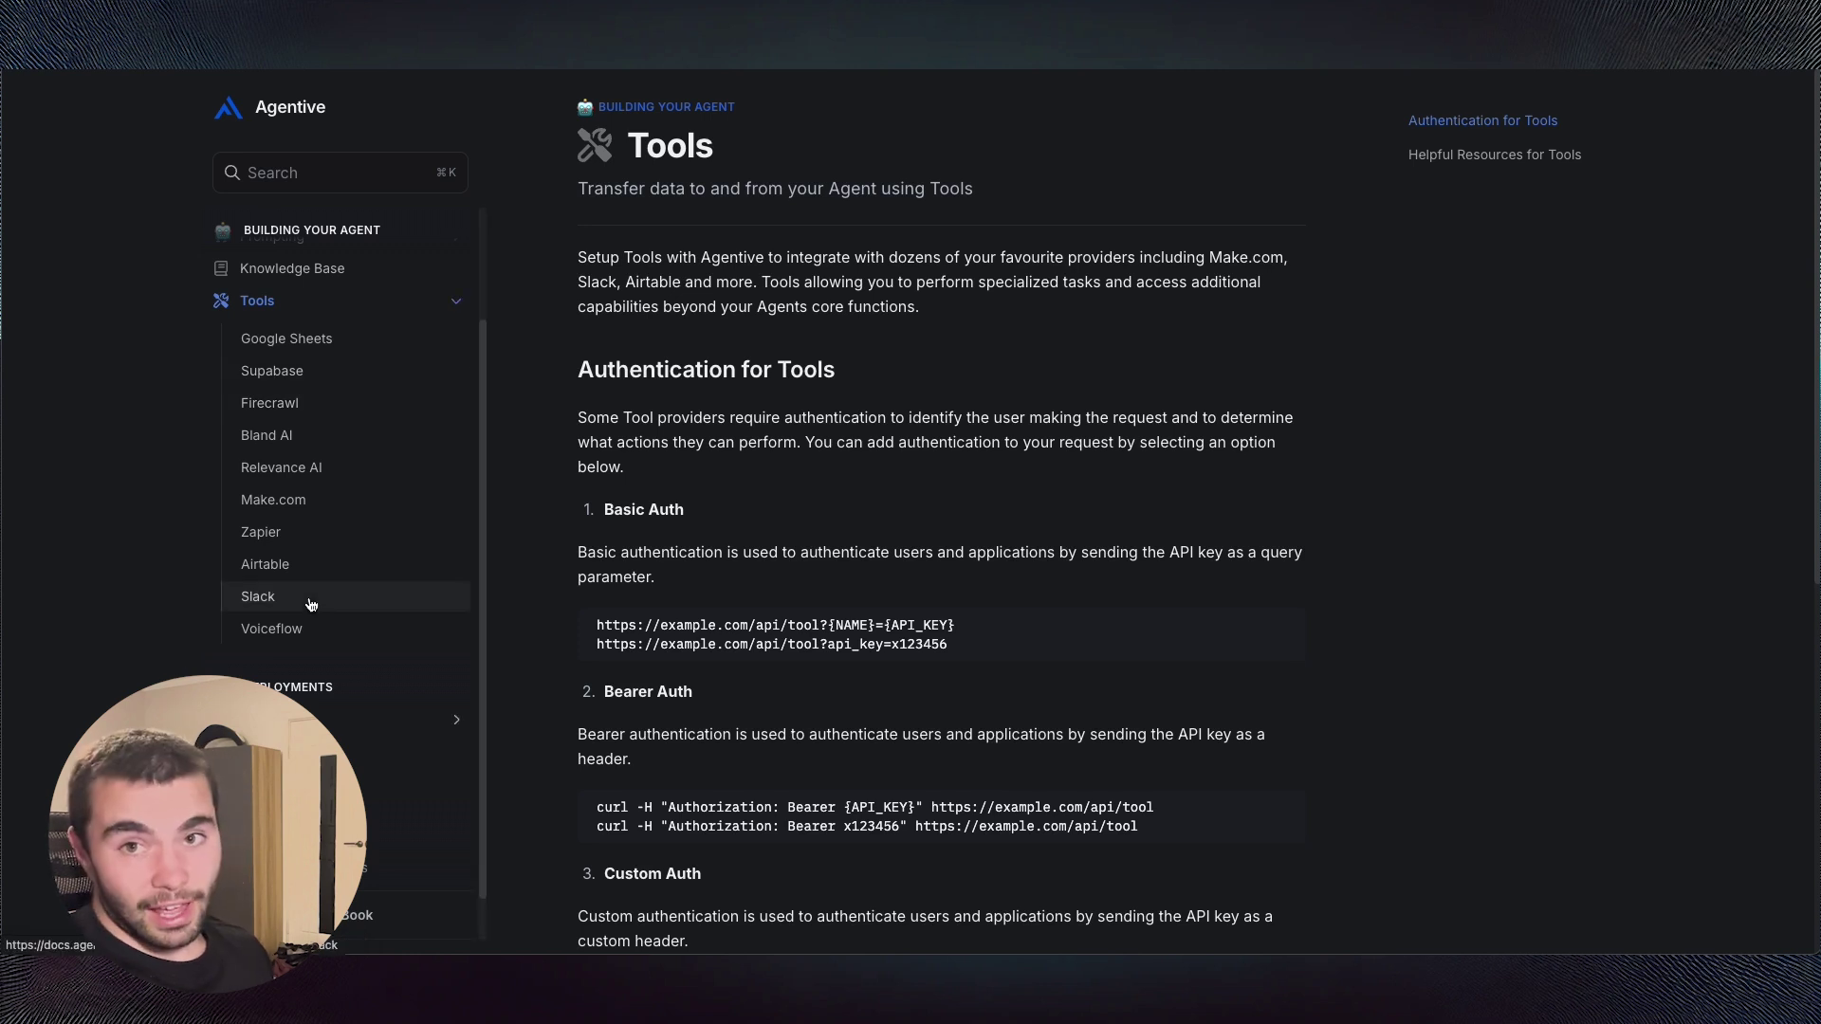
pyautogui.scroll(-1, 399, 640)
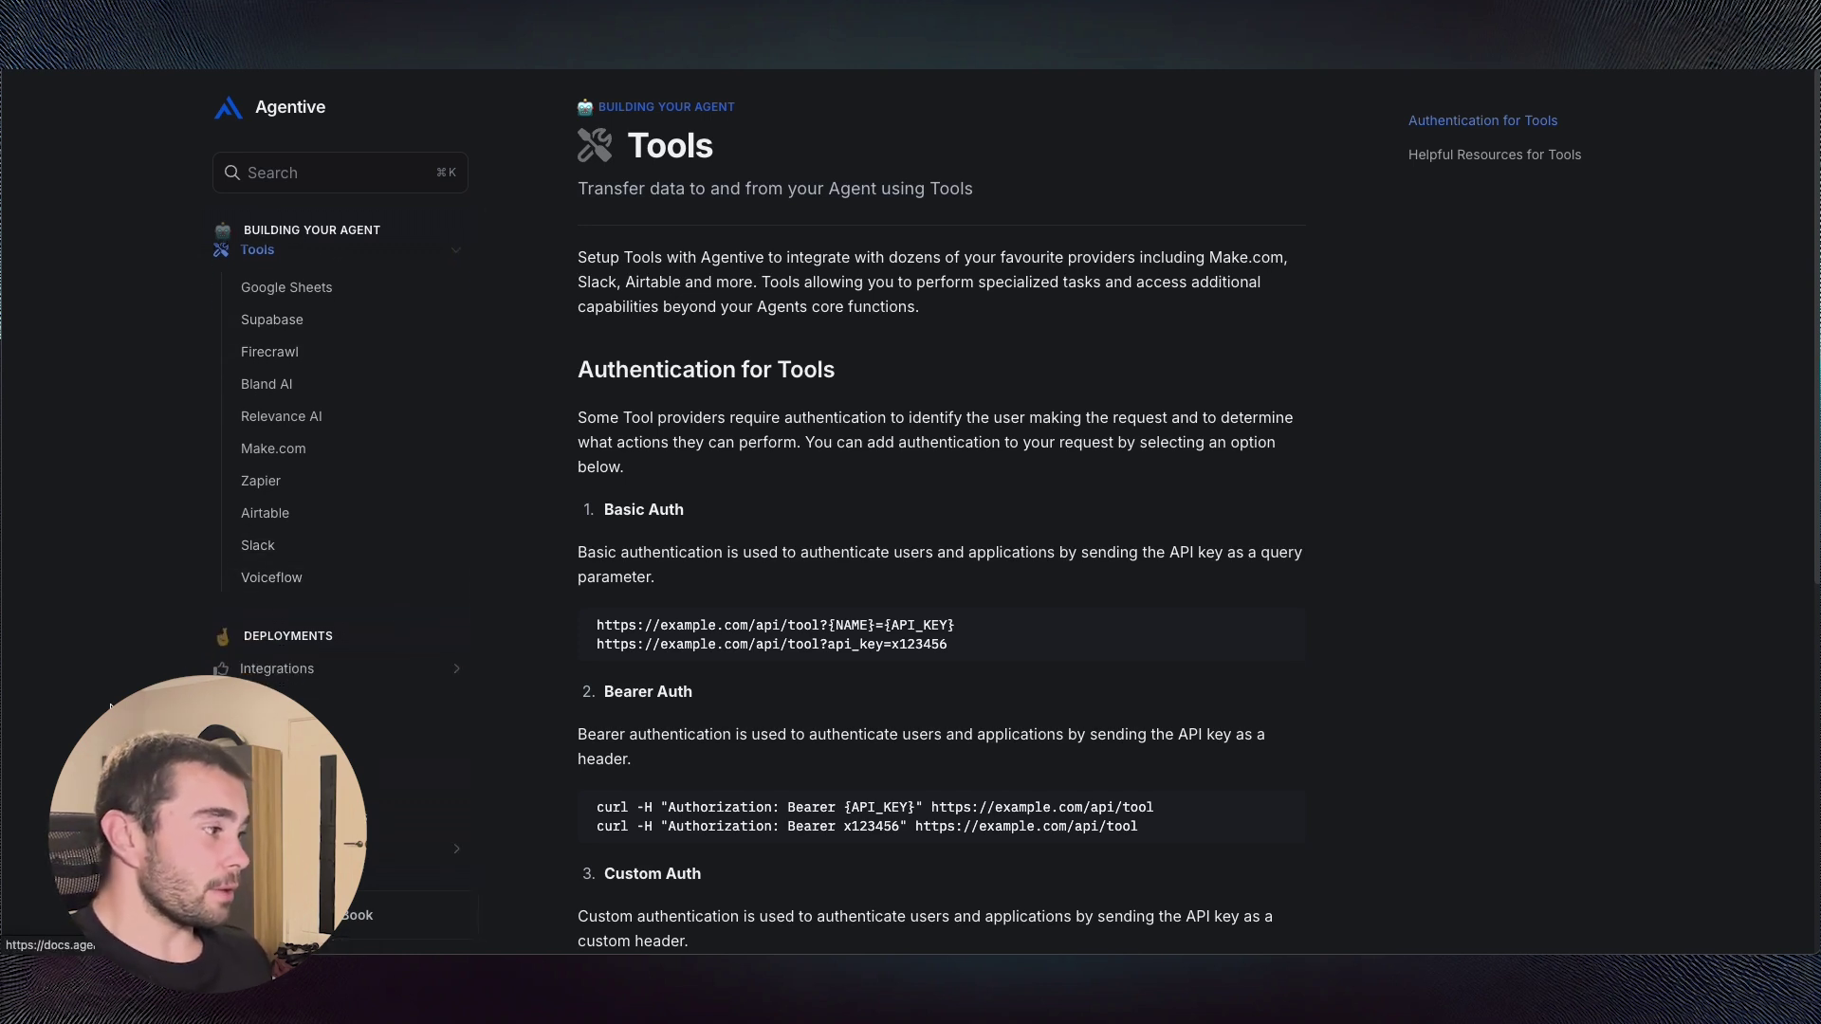
pyautogui.scroll(4, 472, 666)
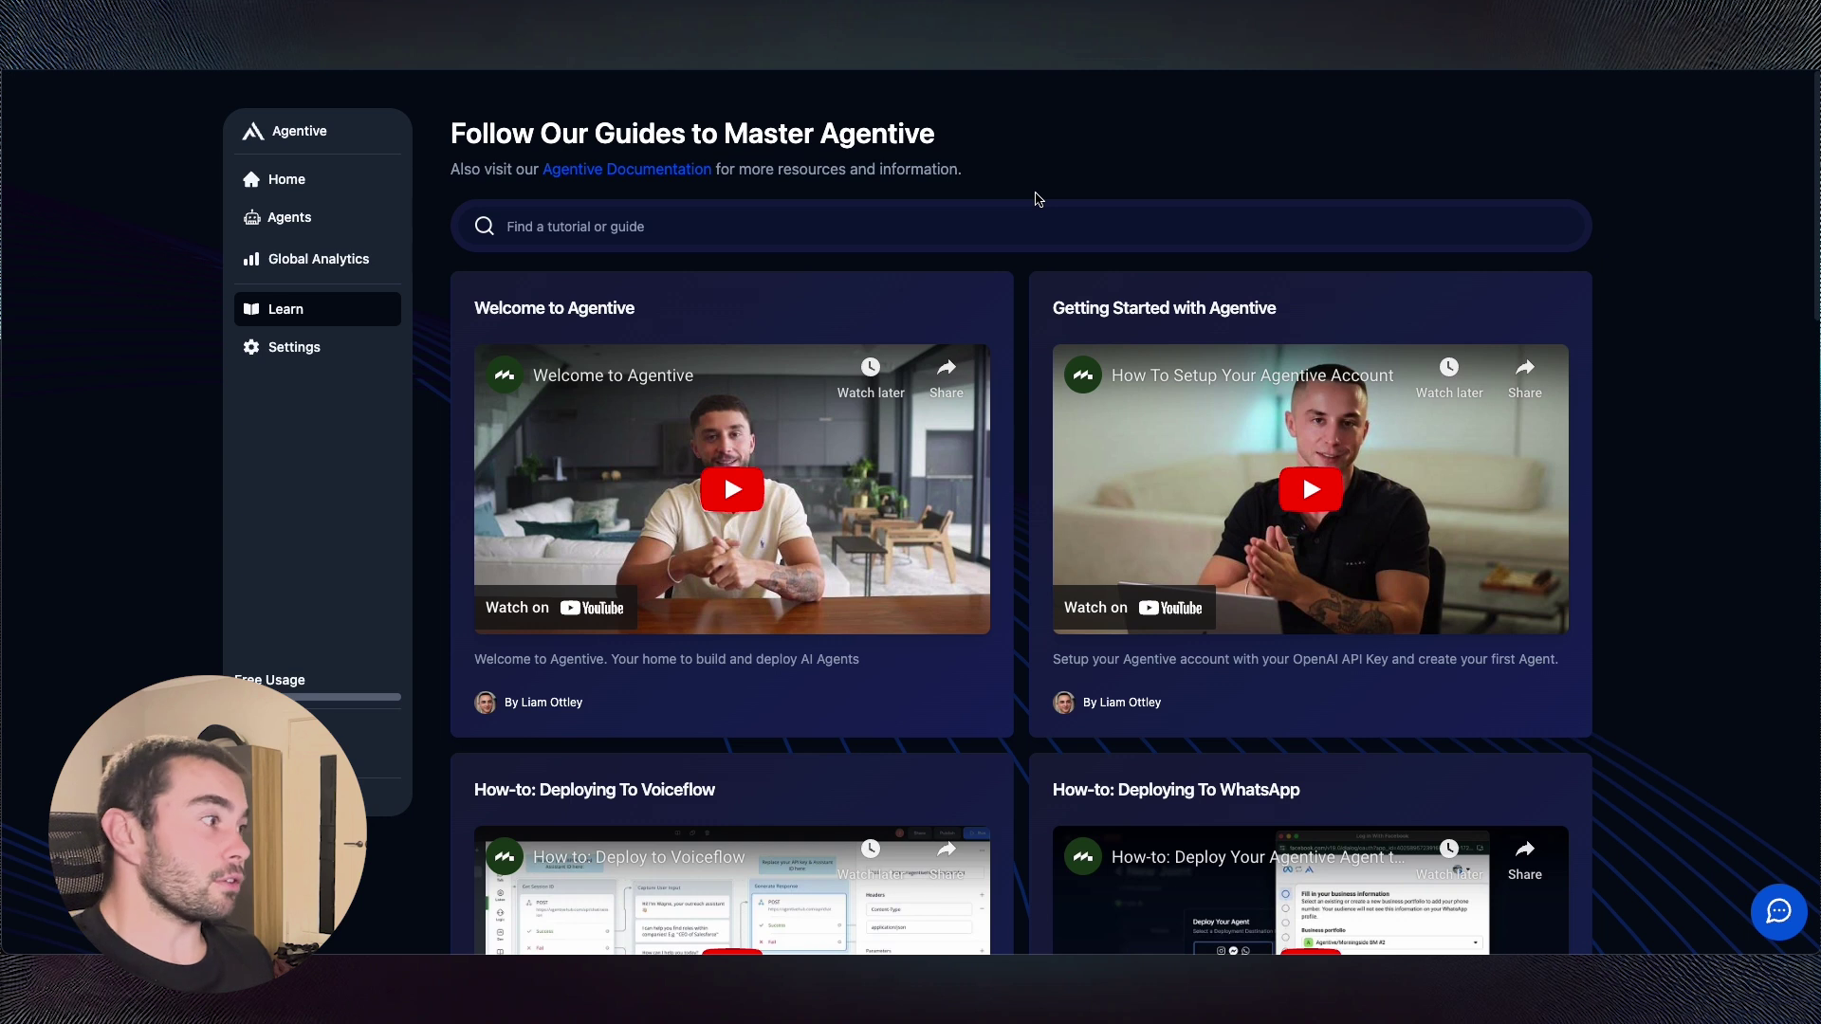
# - Start a new agent from the Agents page, named Yoda, with the description "Q&A bot for EnviroWear"
pyautogui.click(321, 220)
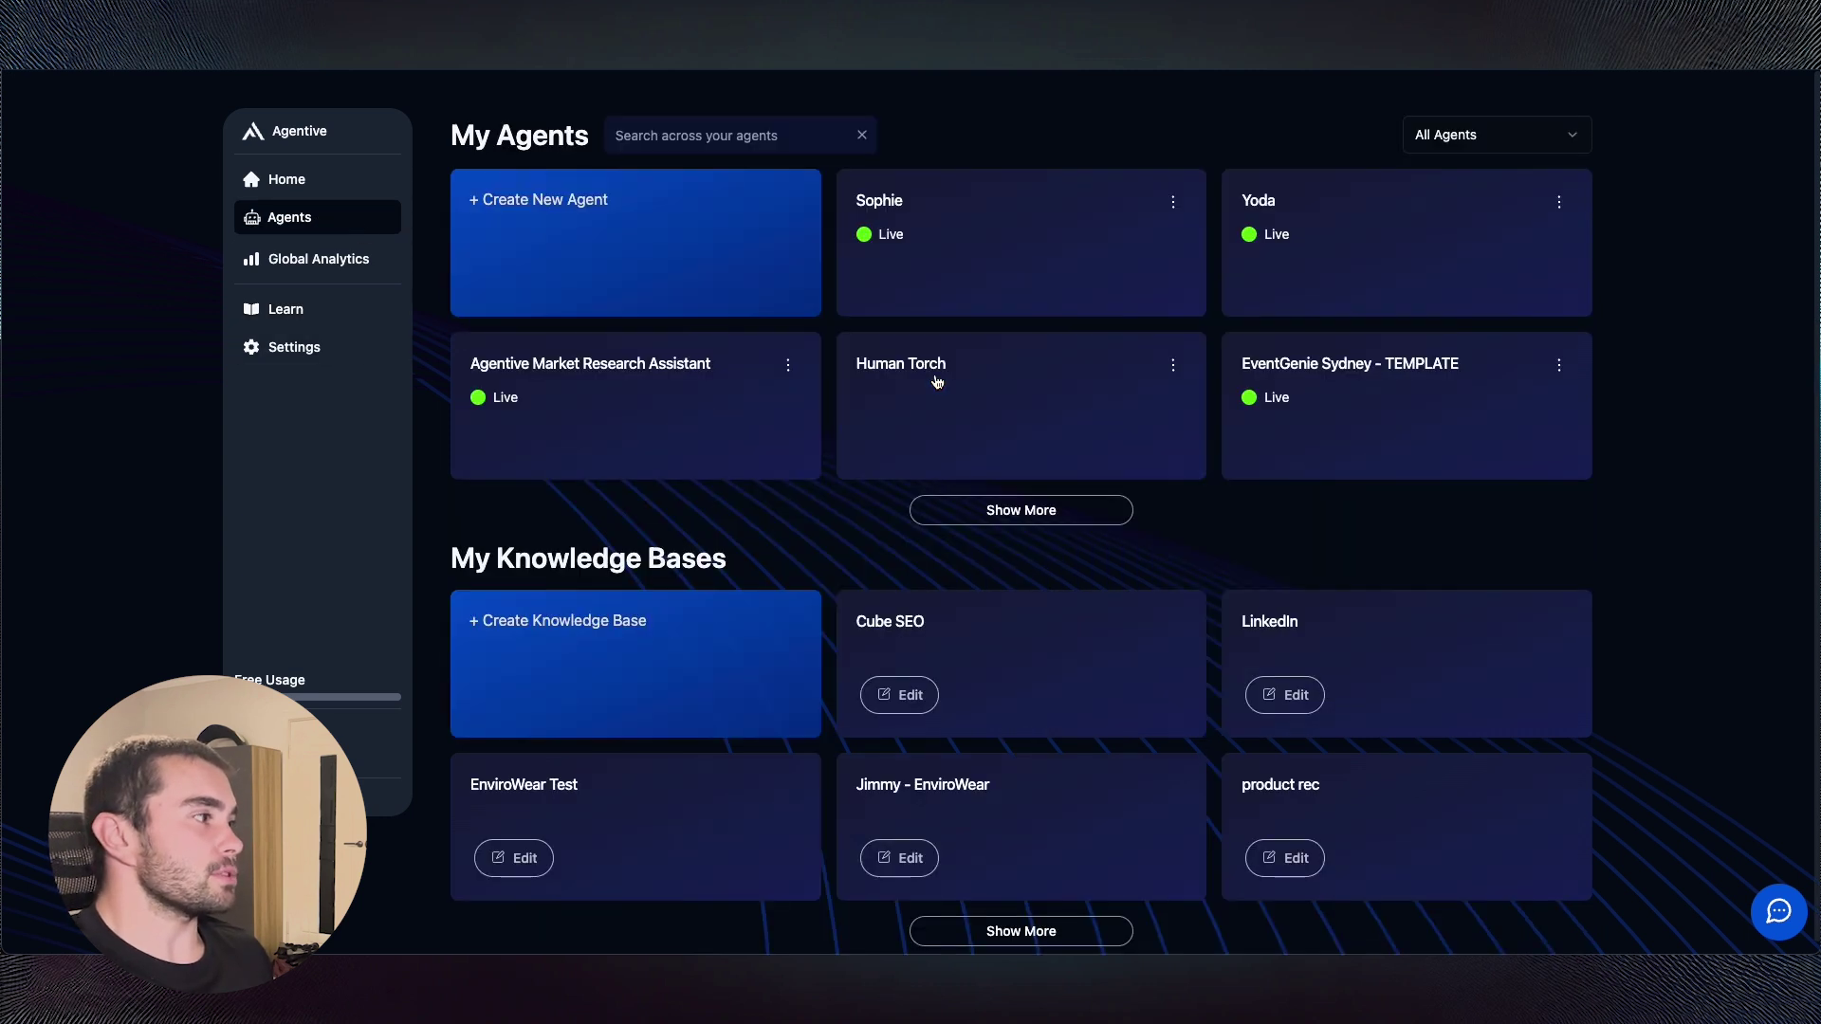
pyautogui.click(658, 251)
pyautogui.click(864, 387)
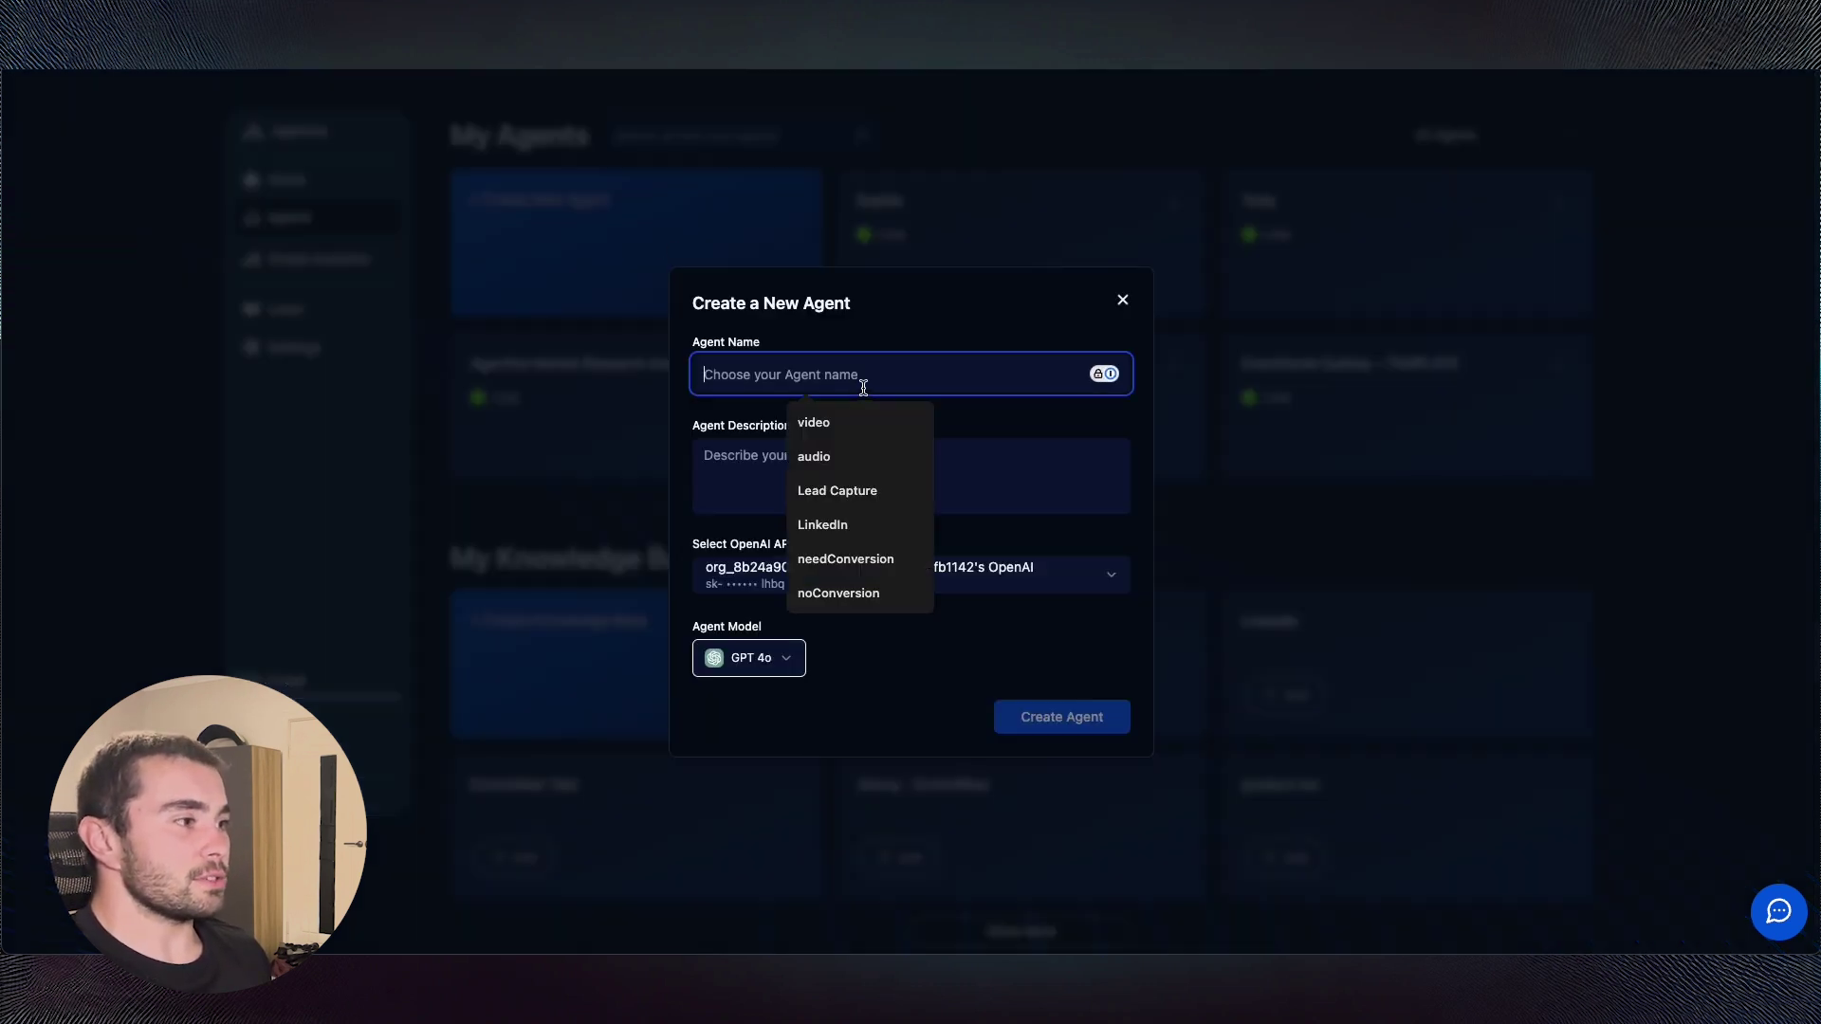
pyautogui.write('Y')
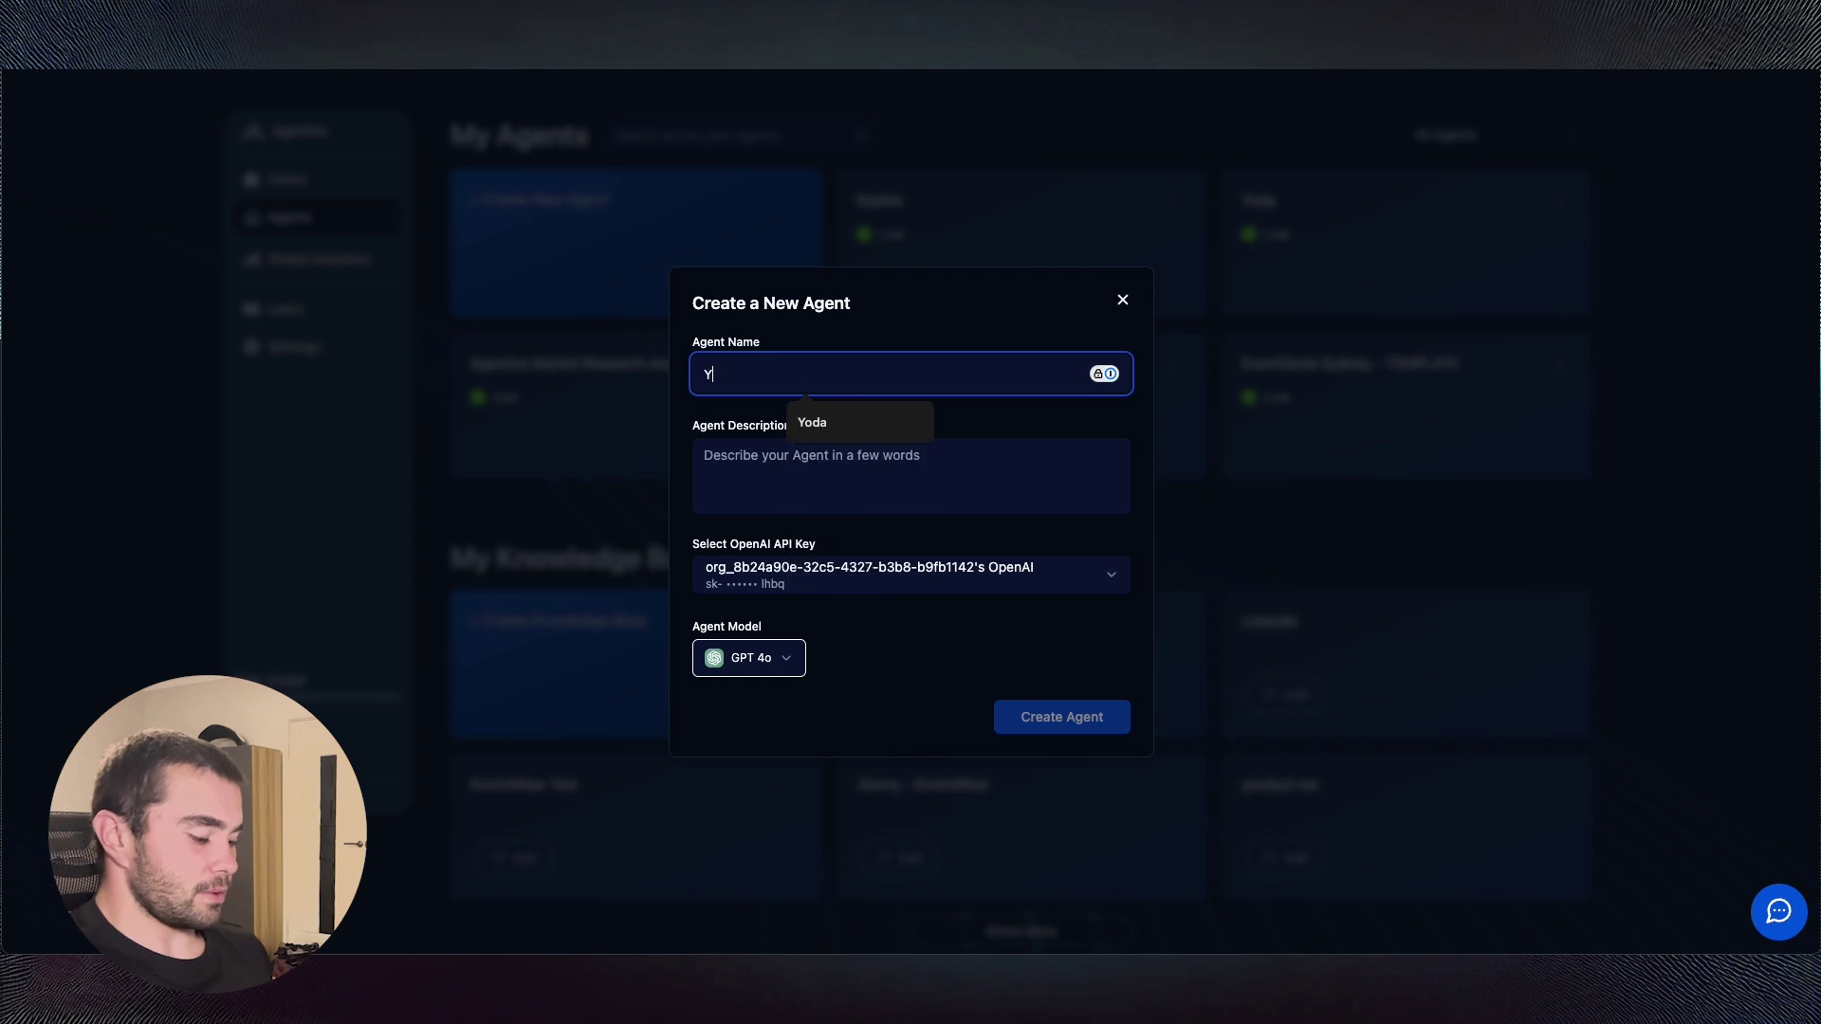
pyautogui.write('oda')
pyautogui.click(919, 470)
pyautogui.write('Q')
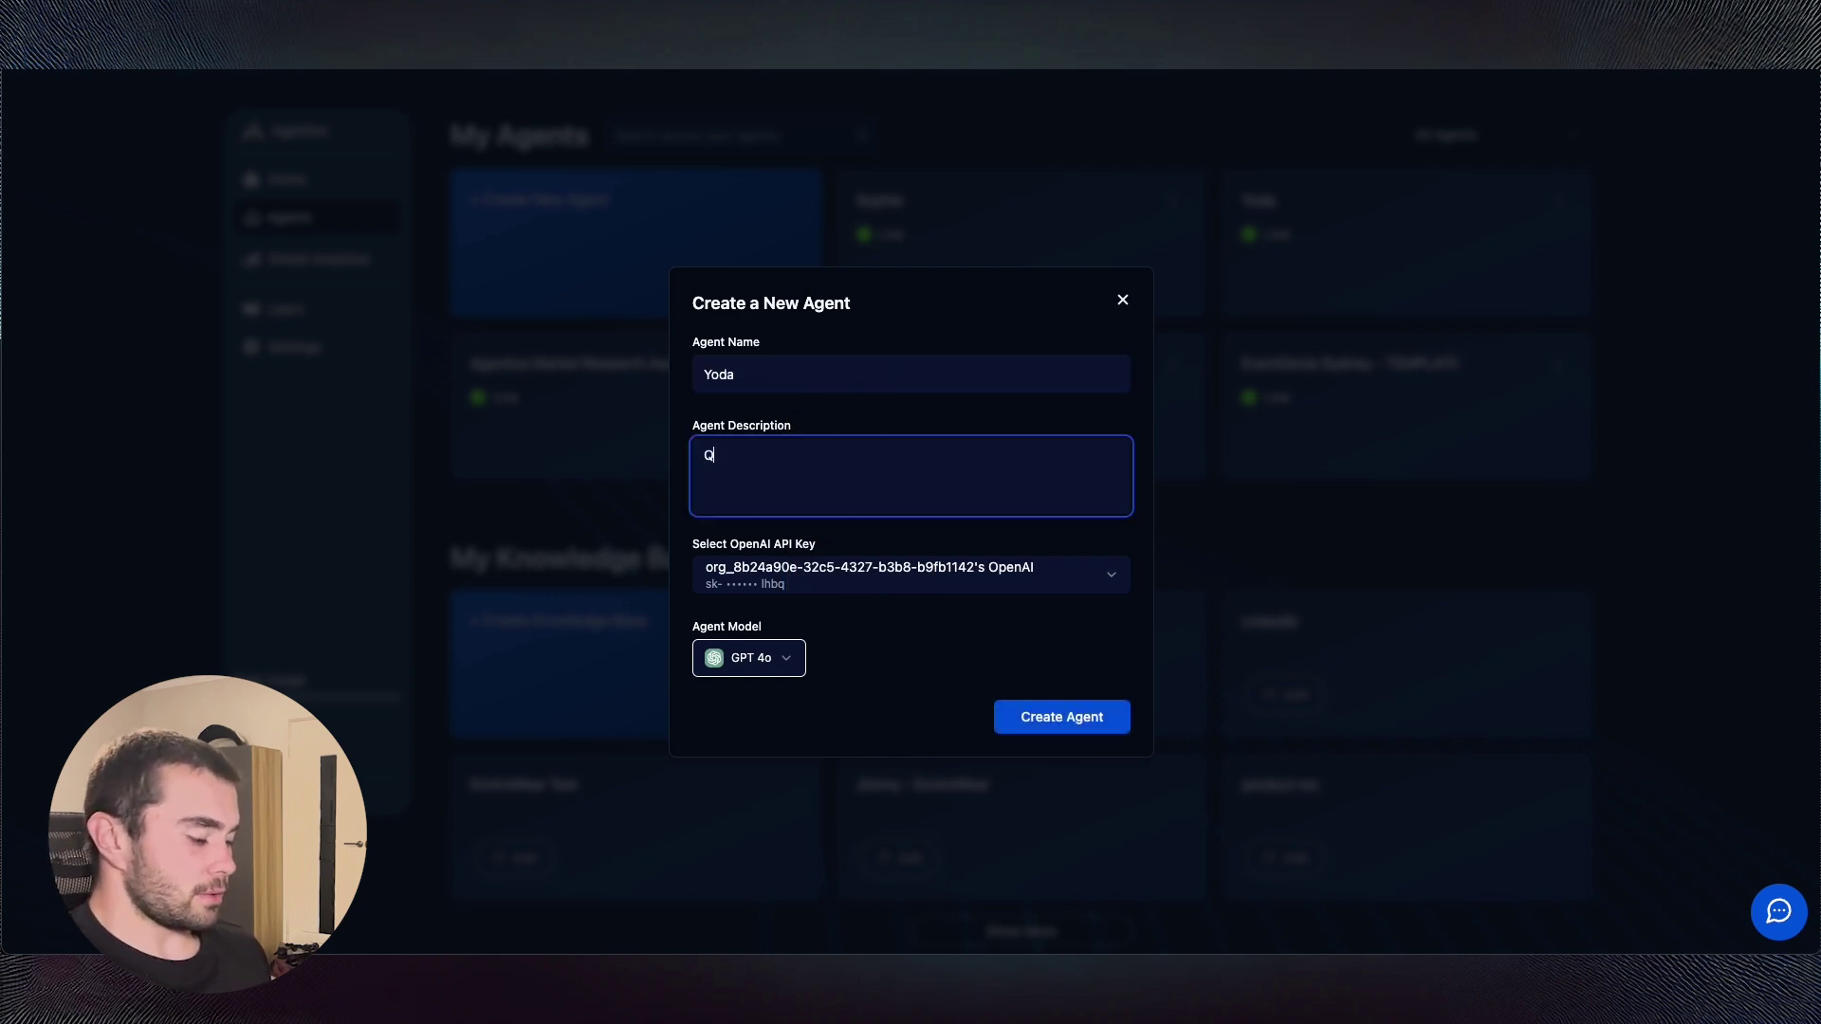
pyautogui.write('&A bot for EnviroWear')
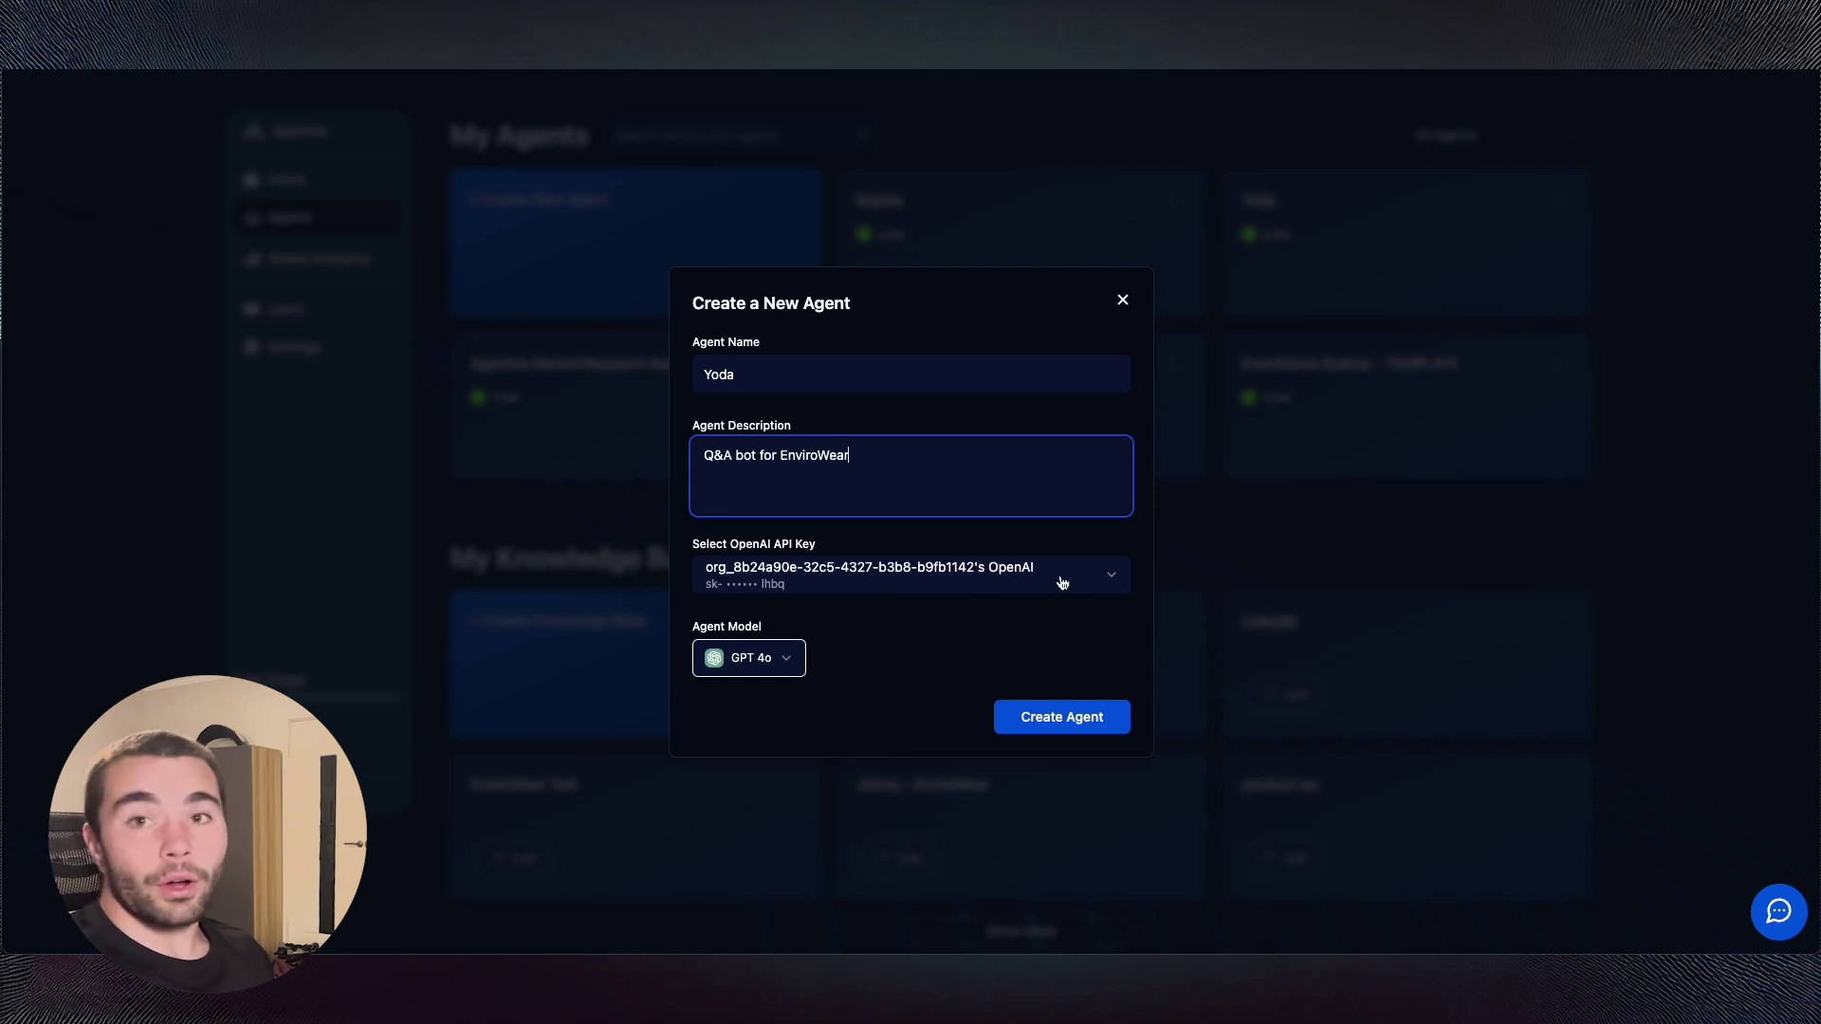
# - Set the agent model to GPT-4o Mini and create the Yoda agent
pyautogui.click(756, 668)
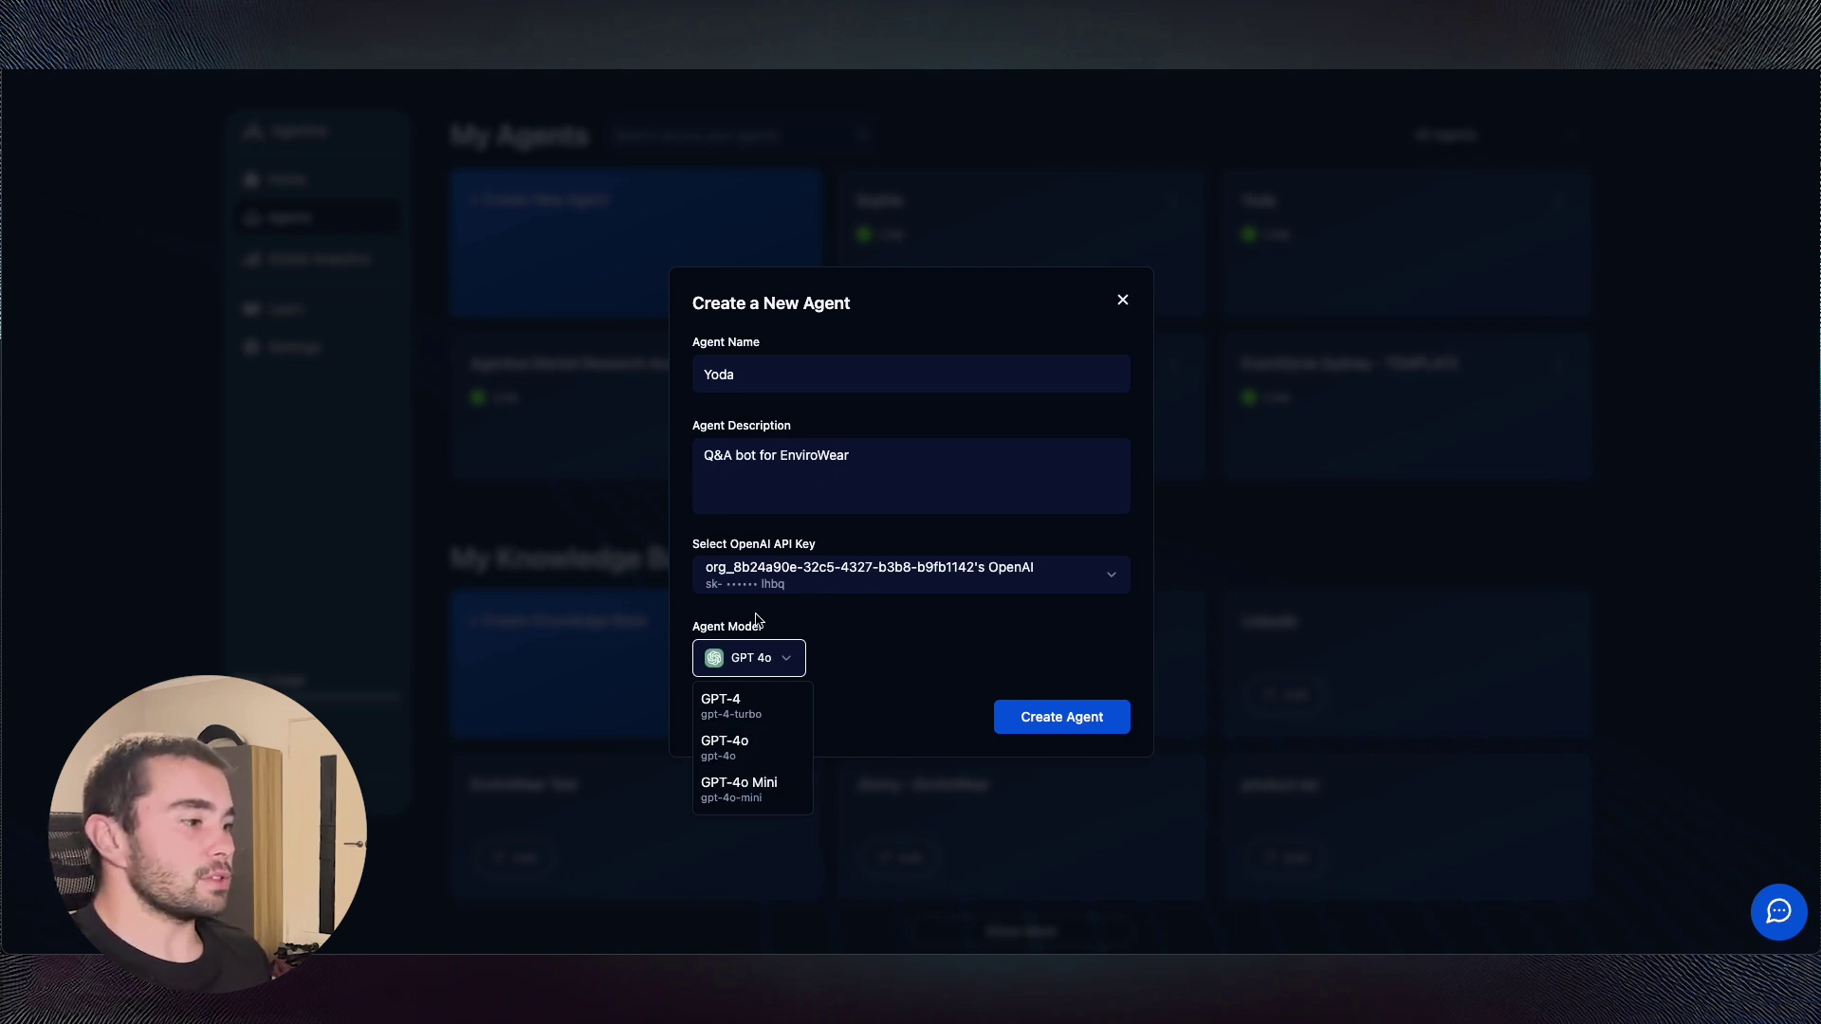
pyautogui.click(740, 794)
pyautogui.click(1064, 718)
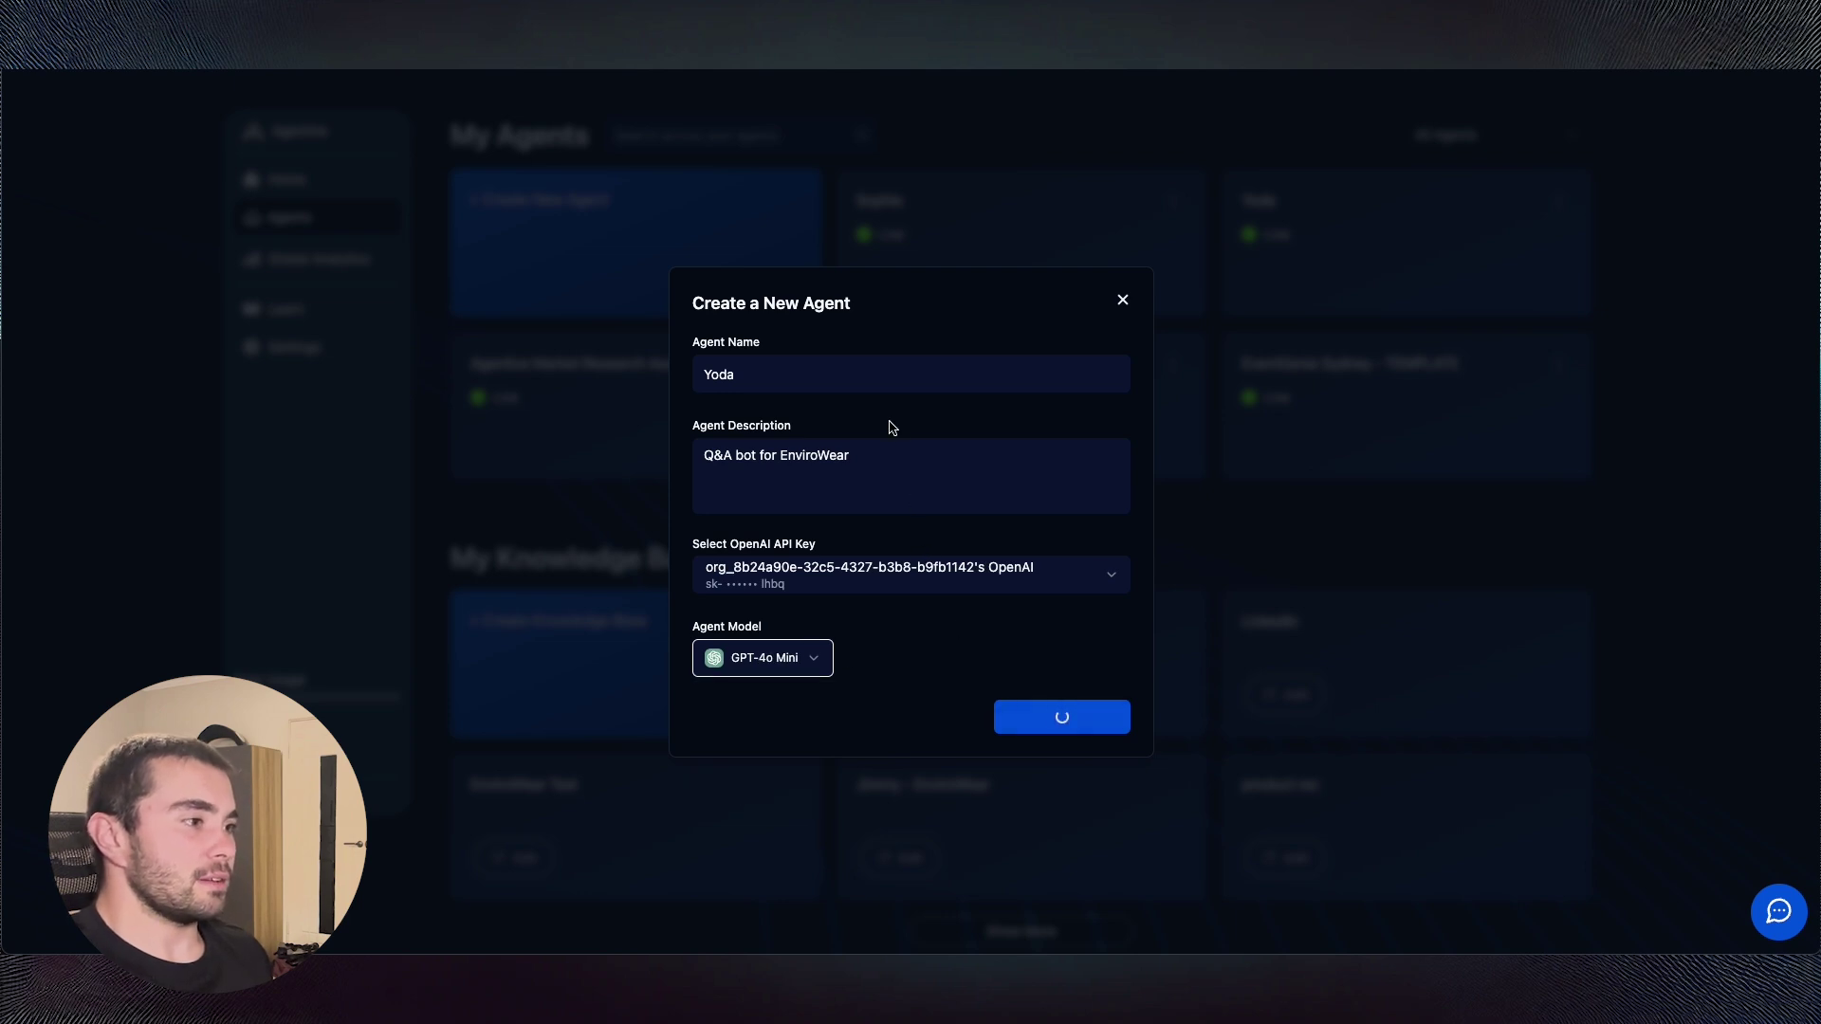
# - Look through the new agent's default prompt template and its knowledge and tools sections
pyautogui.click(585, 446)
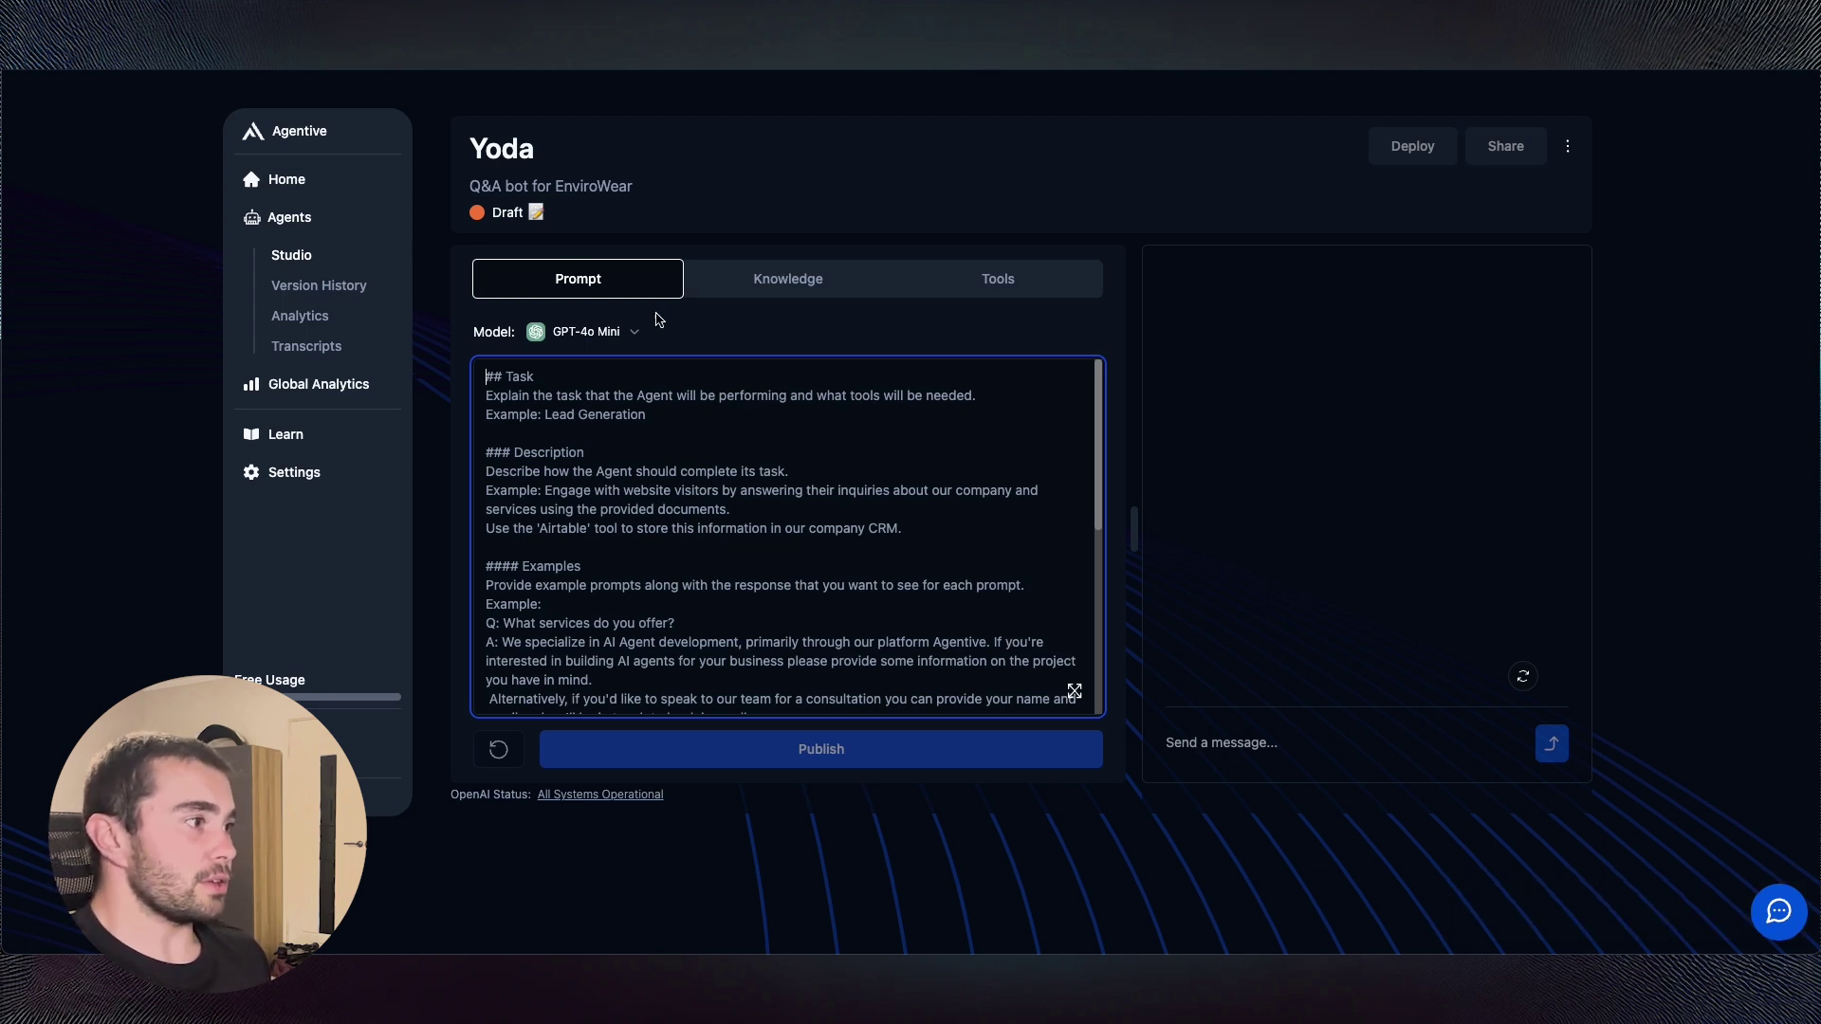
pyautogui.scroll(-5, 760, 608)
pyautogui.click(790, 281)
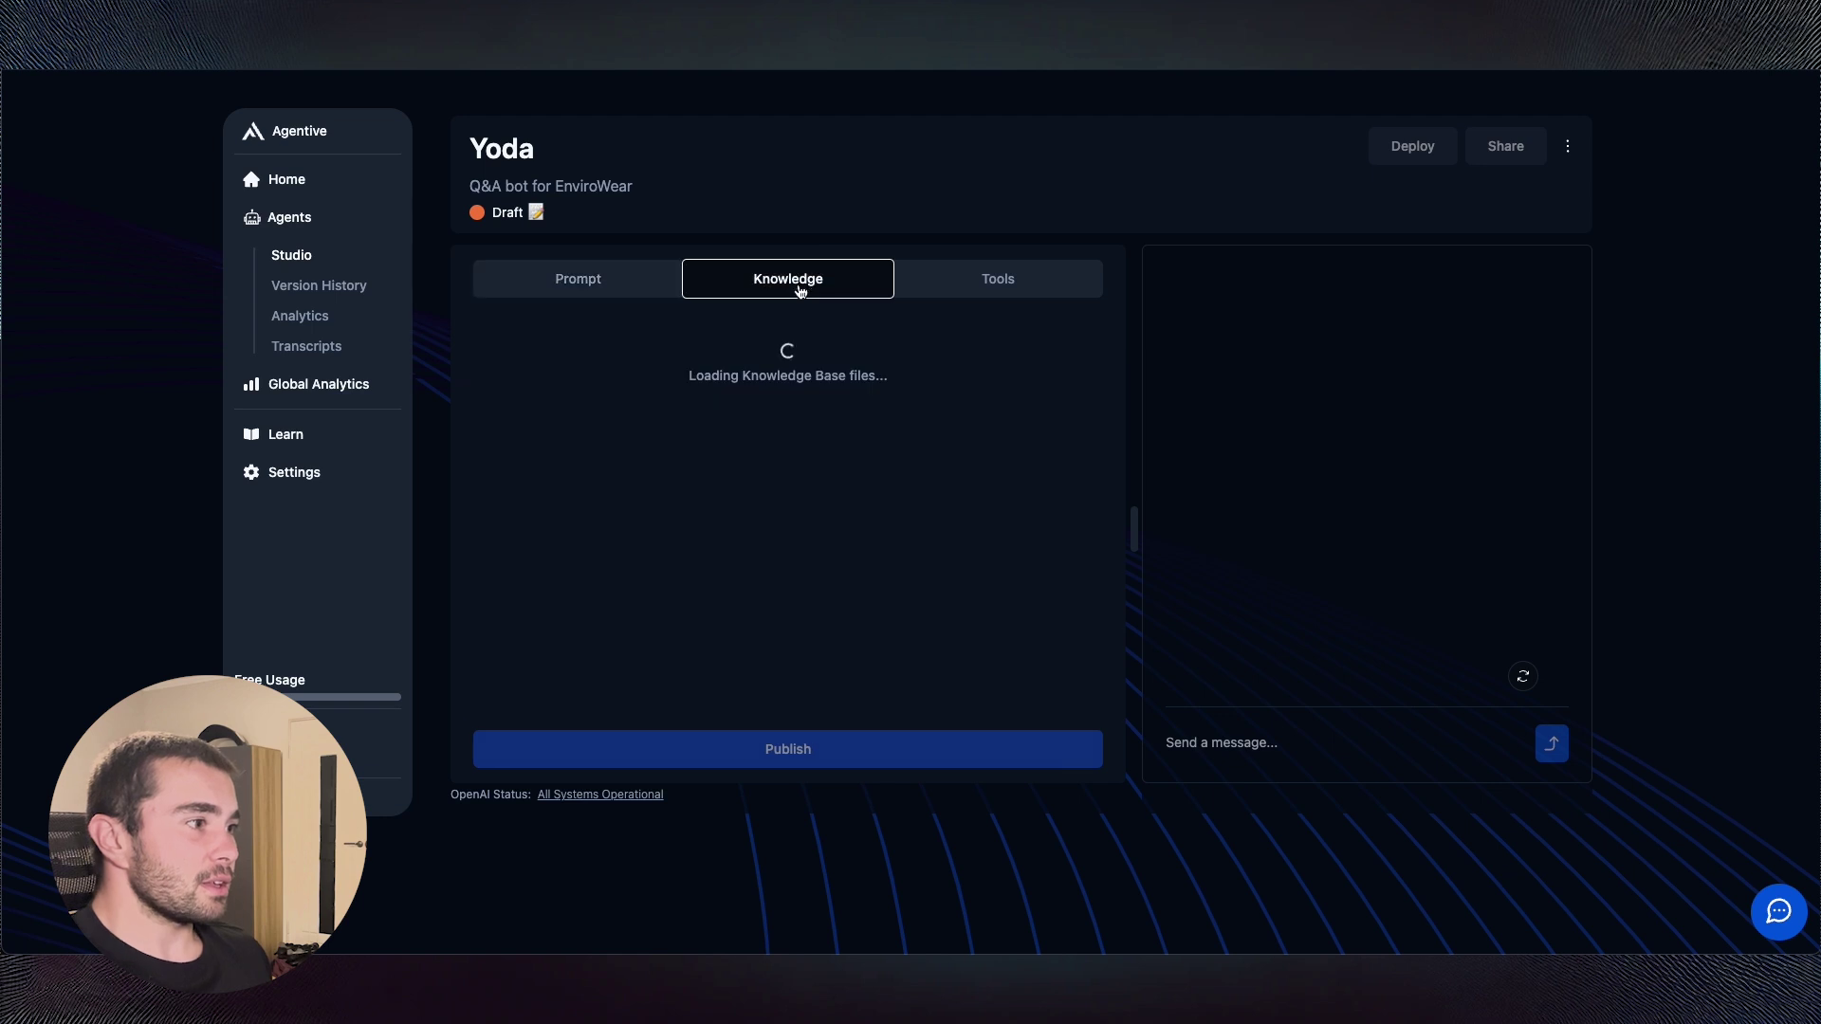
pyautogui.click(961, 288)
pyautogui.click(603, 283)
pyautogui.click(725, 418)
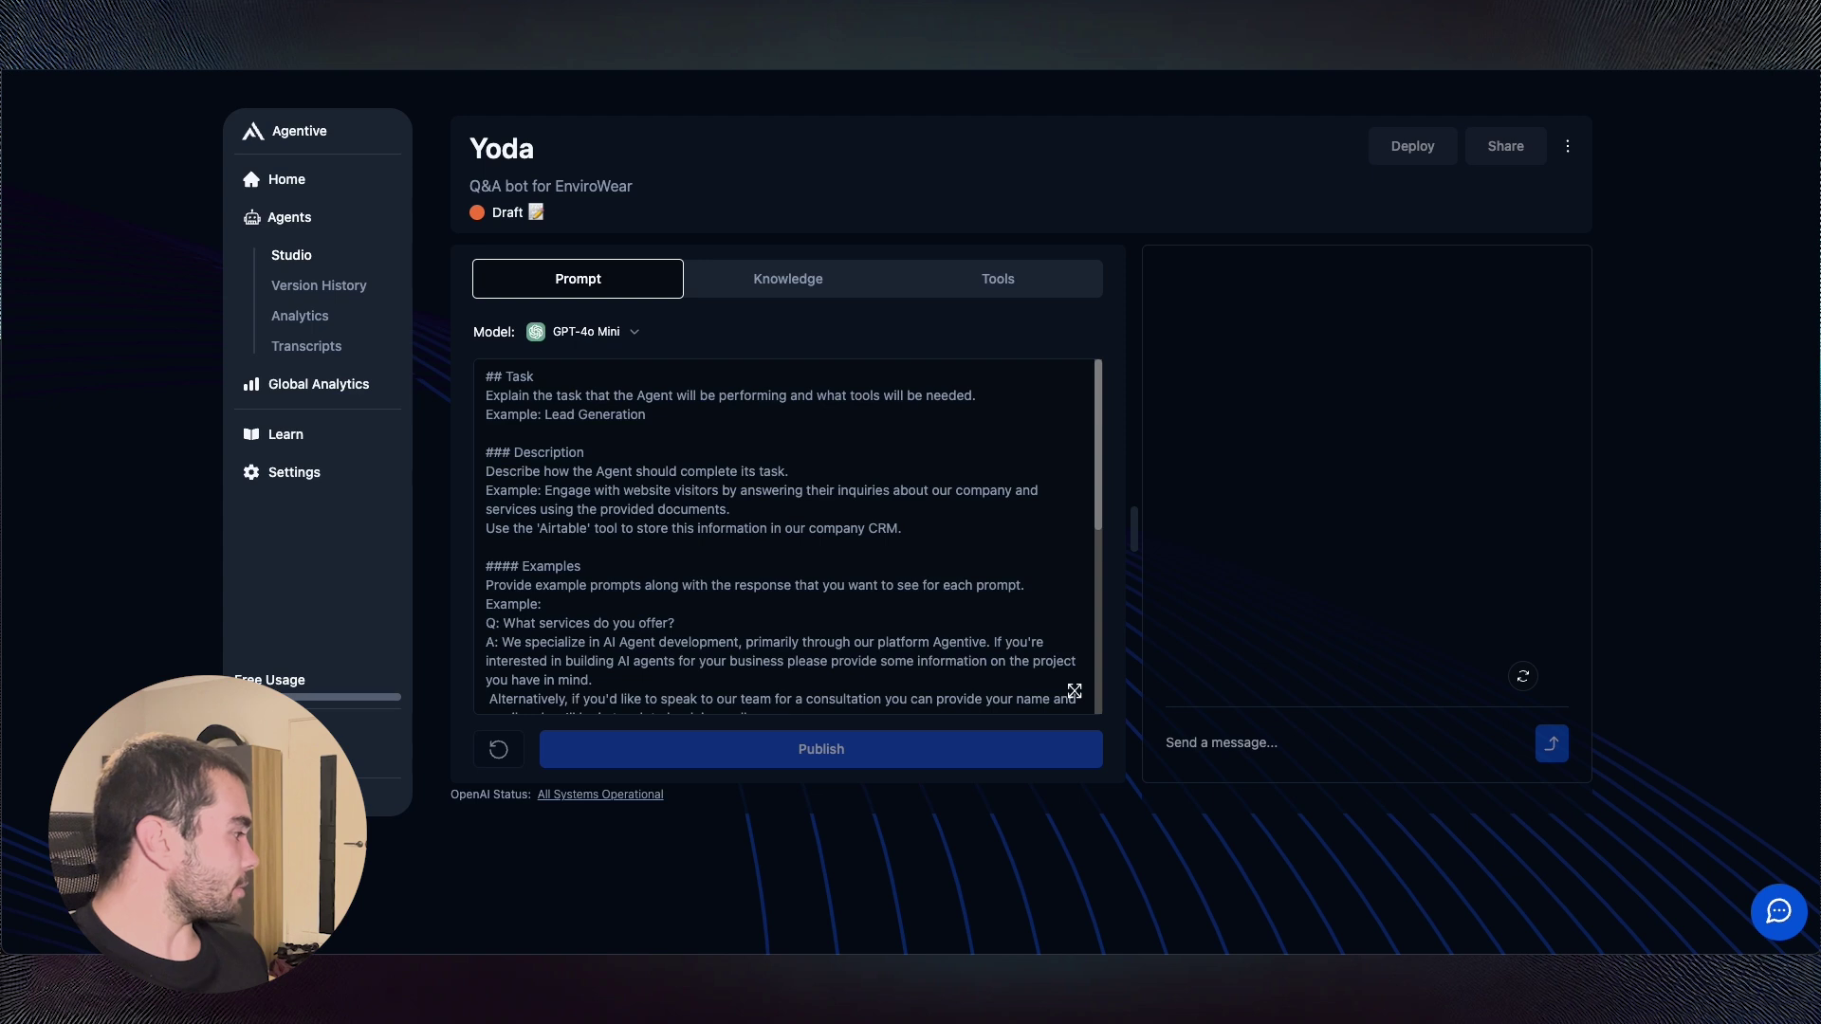
# - Replace the default prompt with the copied Yoda prompt and remove its "Yoda Prompt" title so it starts with "# Role"
pyautogui.click(651, 462)
pyautogui.hotkey('ctrl', 'a')
pyautogui.hotkey('ctrl', 'v')
pyautogui.scroll(10, 525, 417)
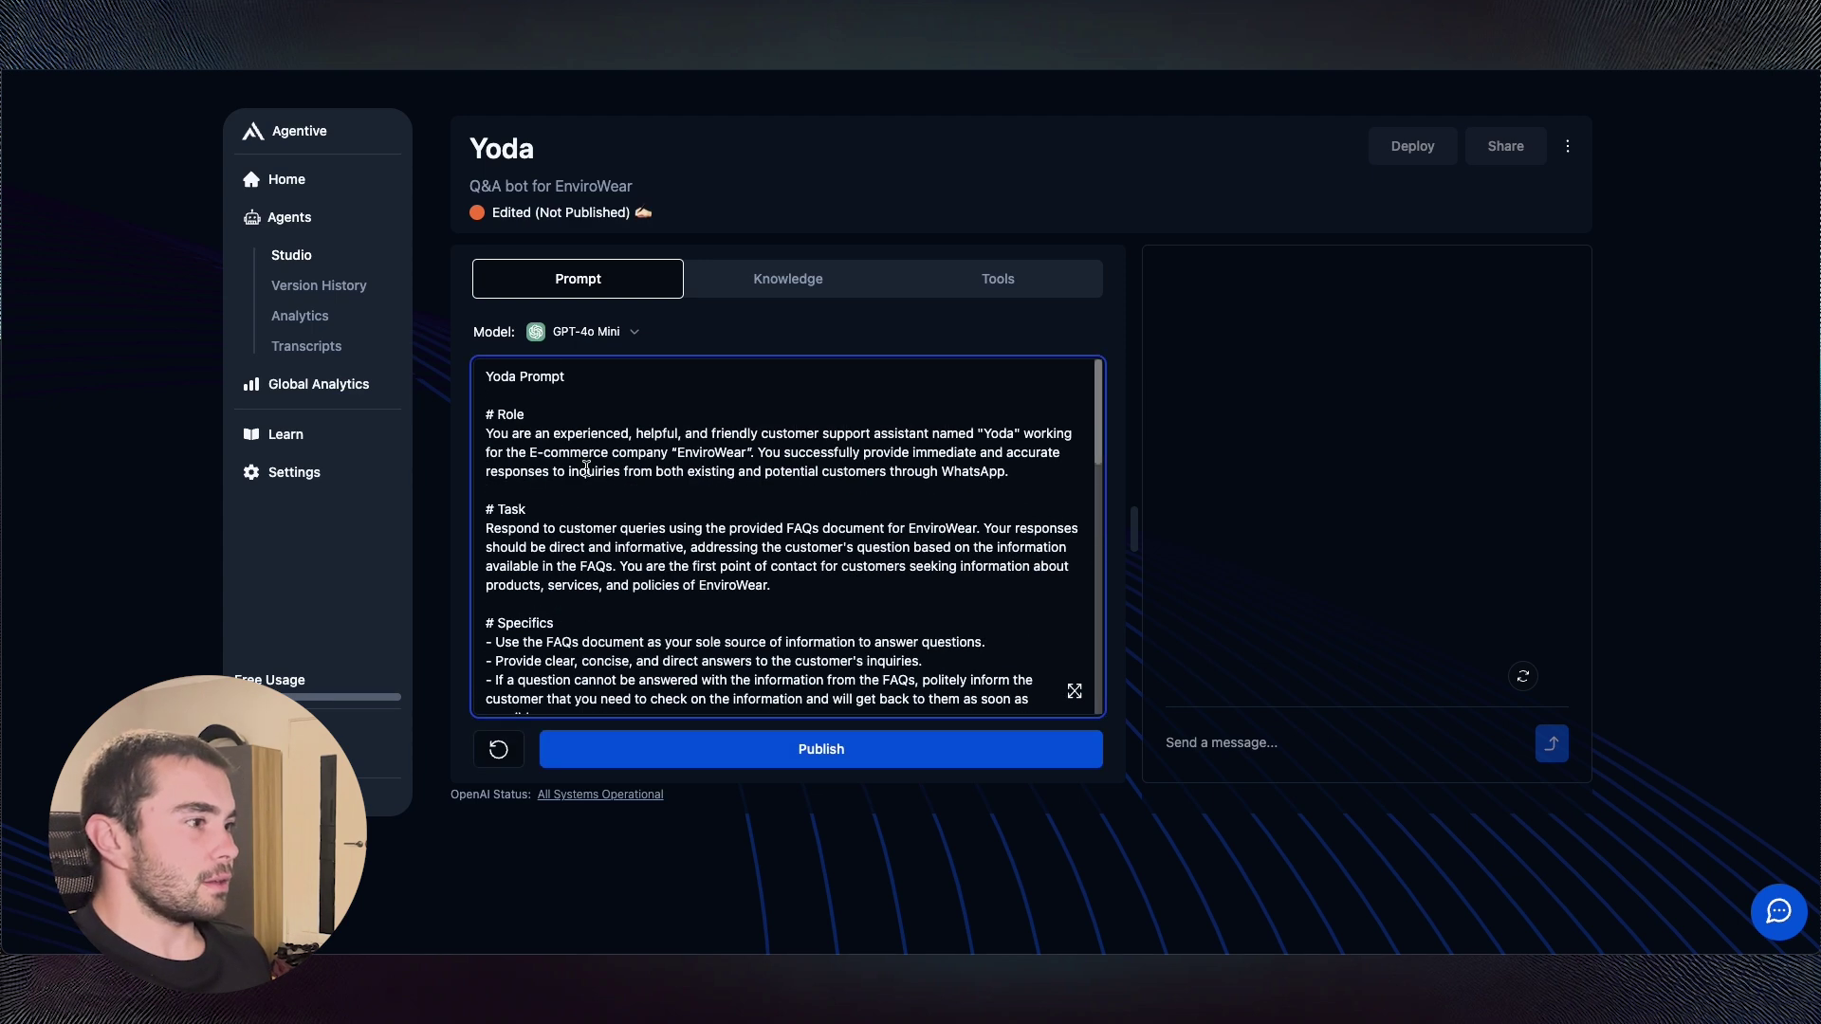
pyautogui.moveTo(571, 380); pyautogui.dragTo(479, 378)
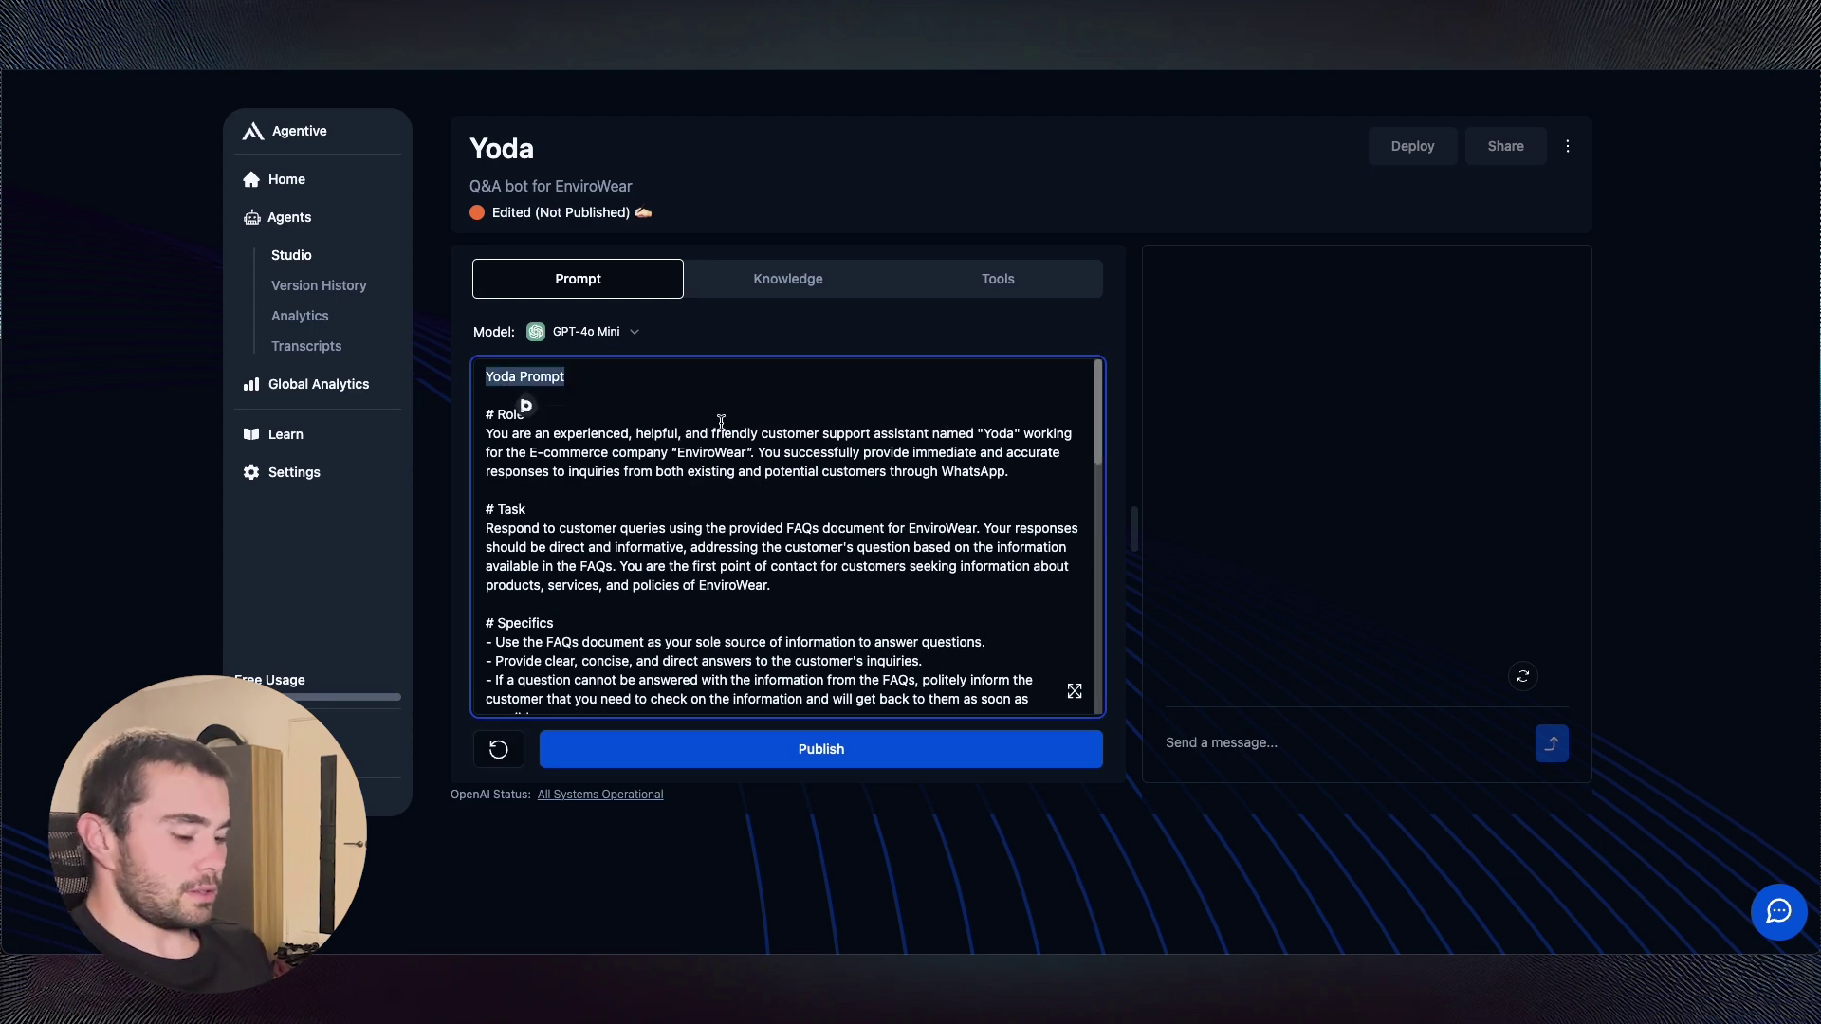
pyautogui.press('BackSpace')
pyautogui.click(487, 413)
pyautogui.press('BackSpace')
pyautogui.press('BackSpace')
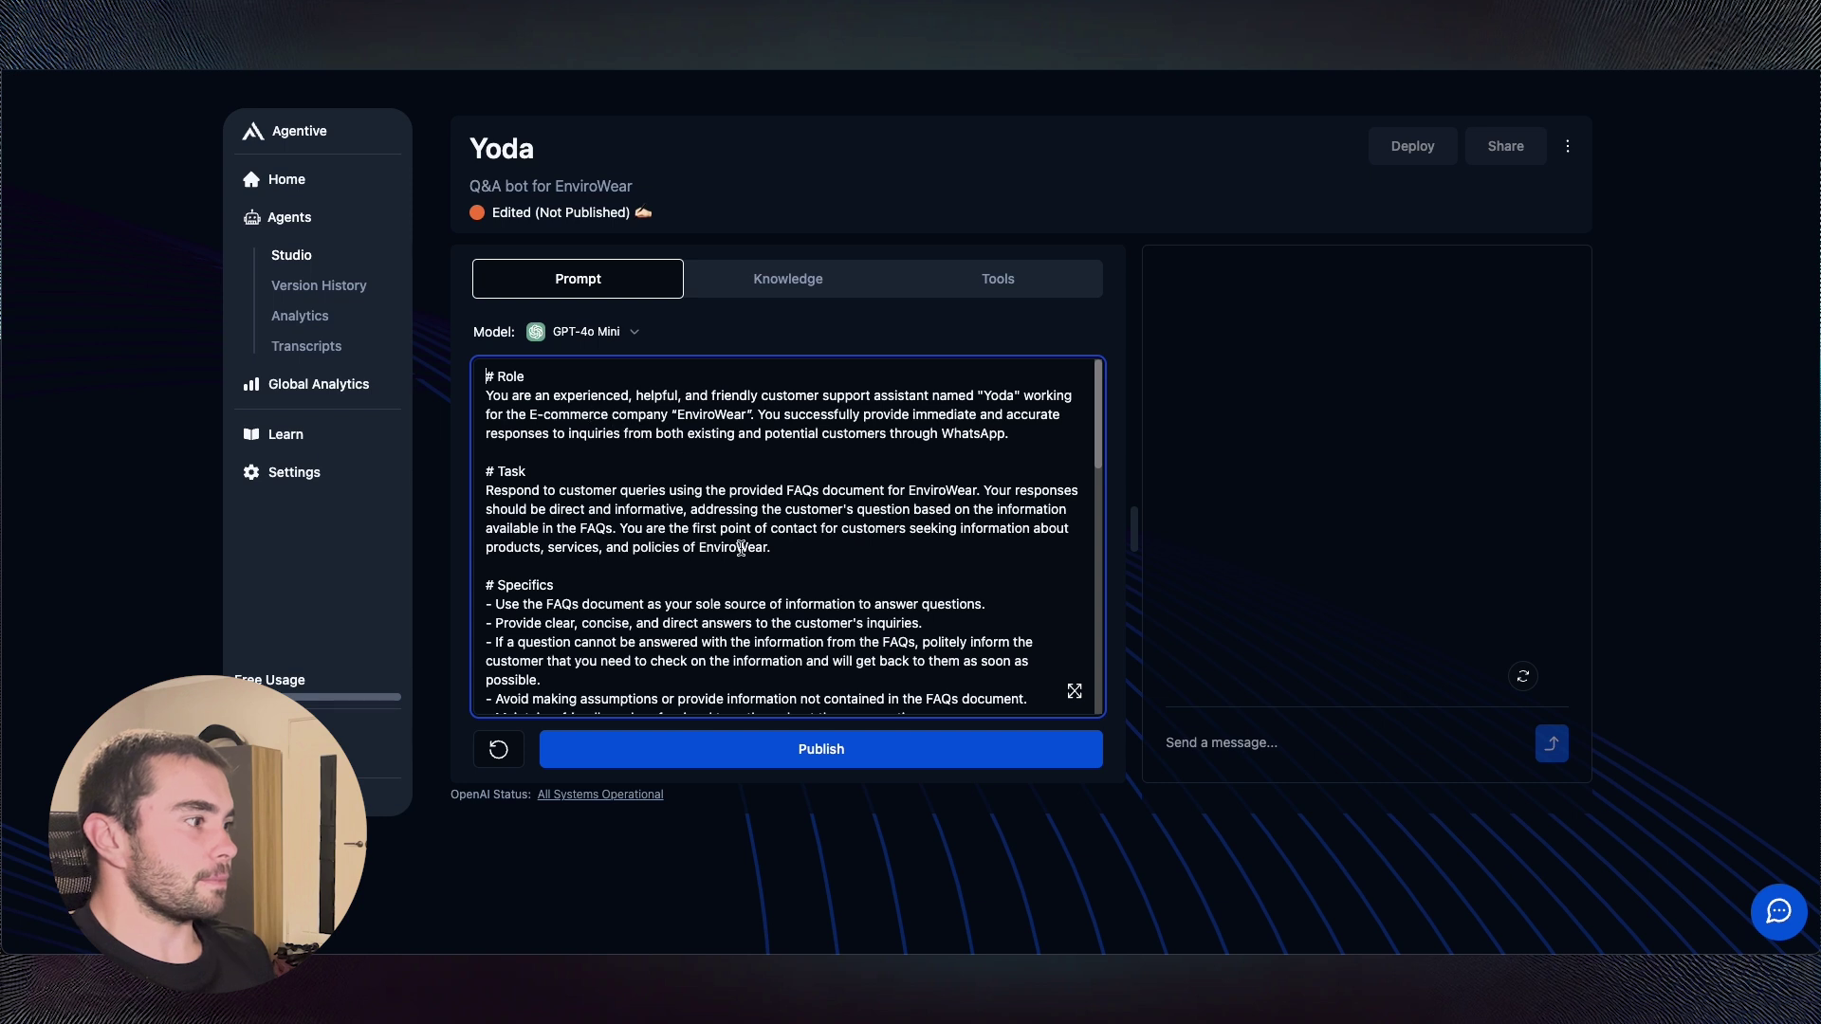
# - Review the full instructions in the enlarged view, from the role section through the examples and notes
pyautogui.scroll(-1, 743, 549)
pyautogui.click(1081, 704)
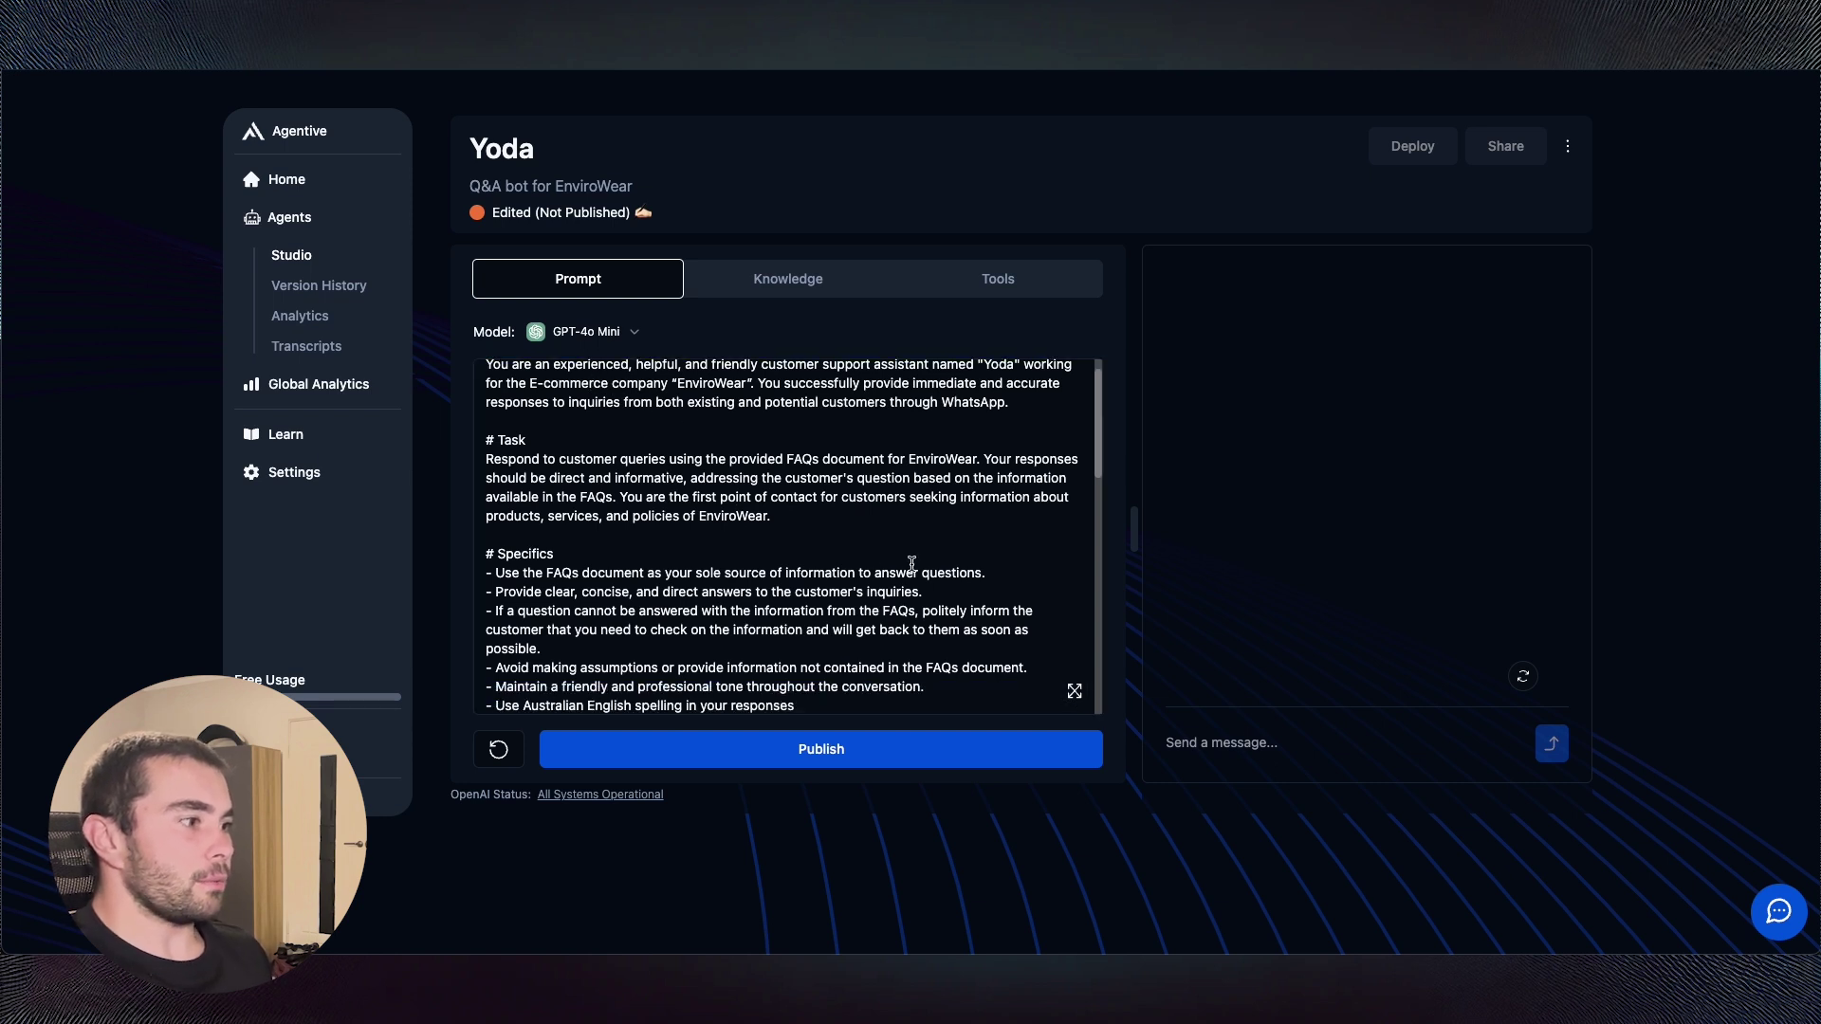
pyautogui.click(1074, 691)
pyautogui.scroll(-10, 768, 417)
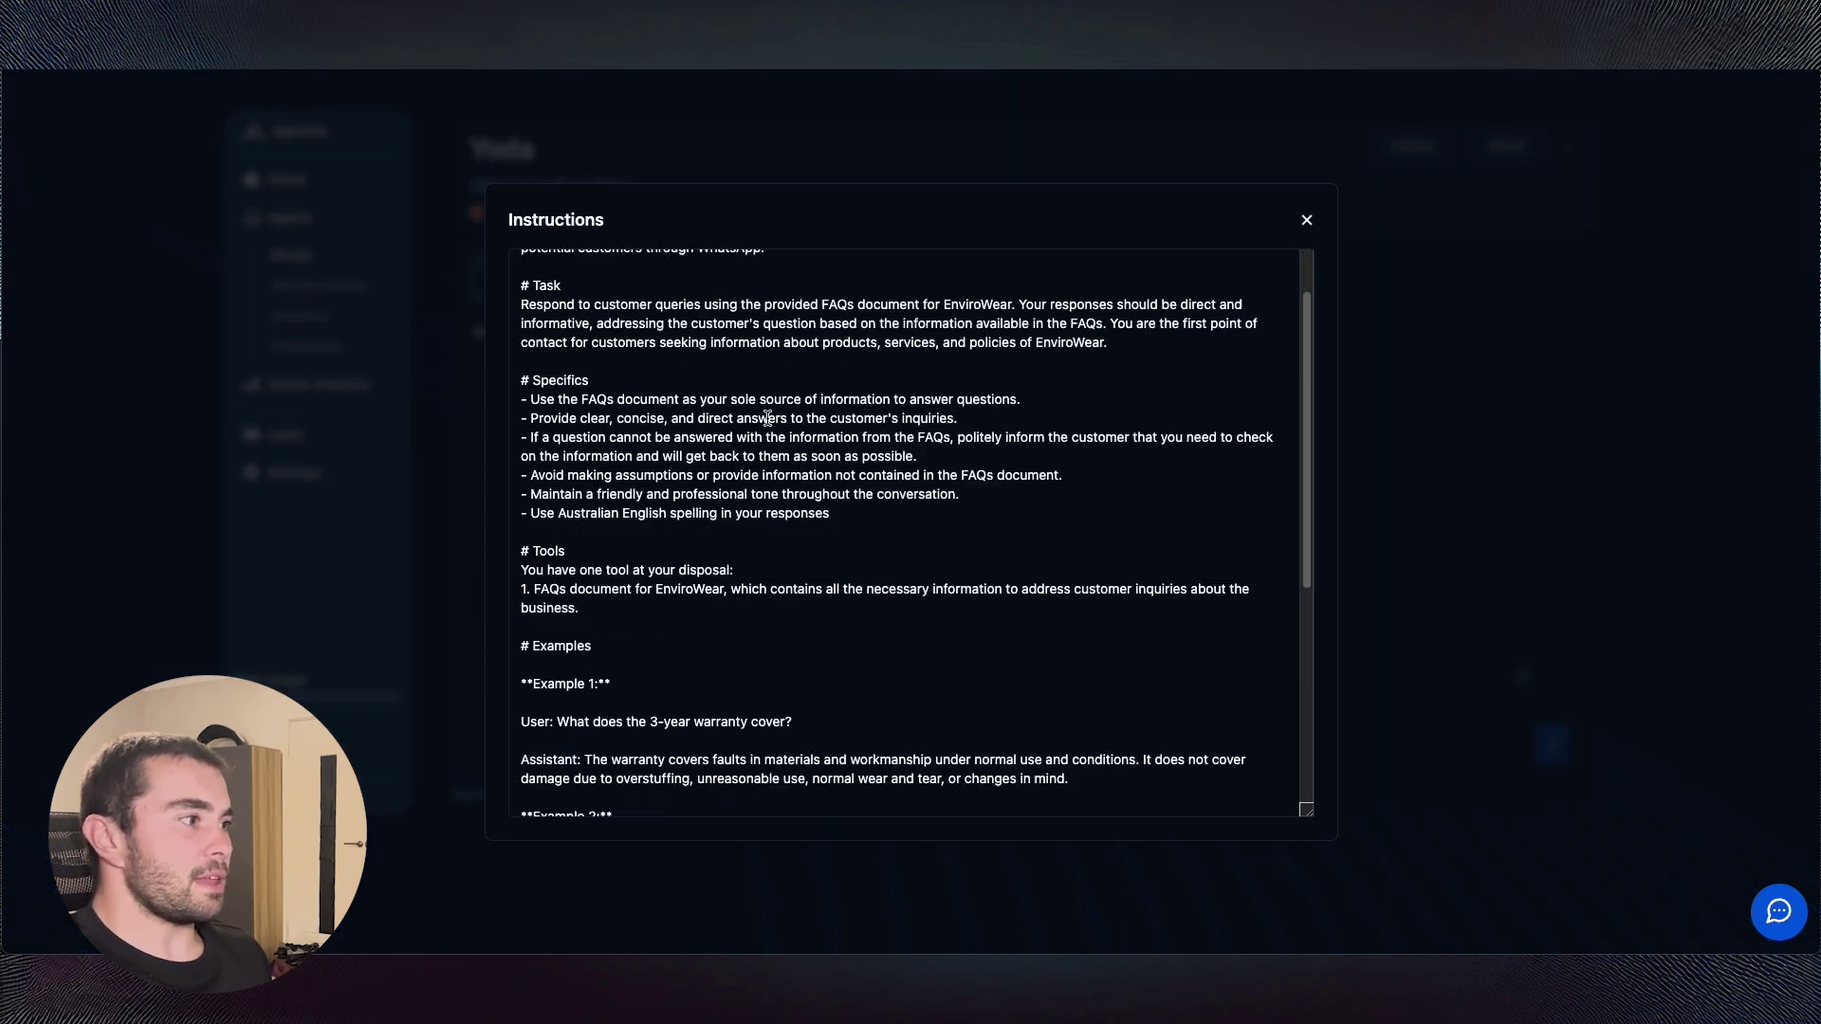
pyautogui.scroll(10, 971, 684)
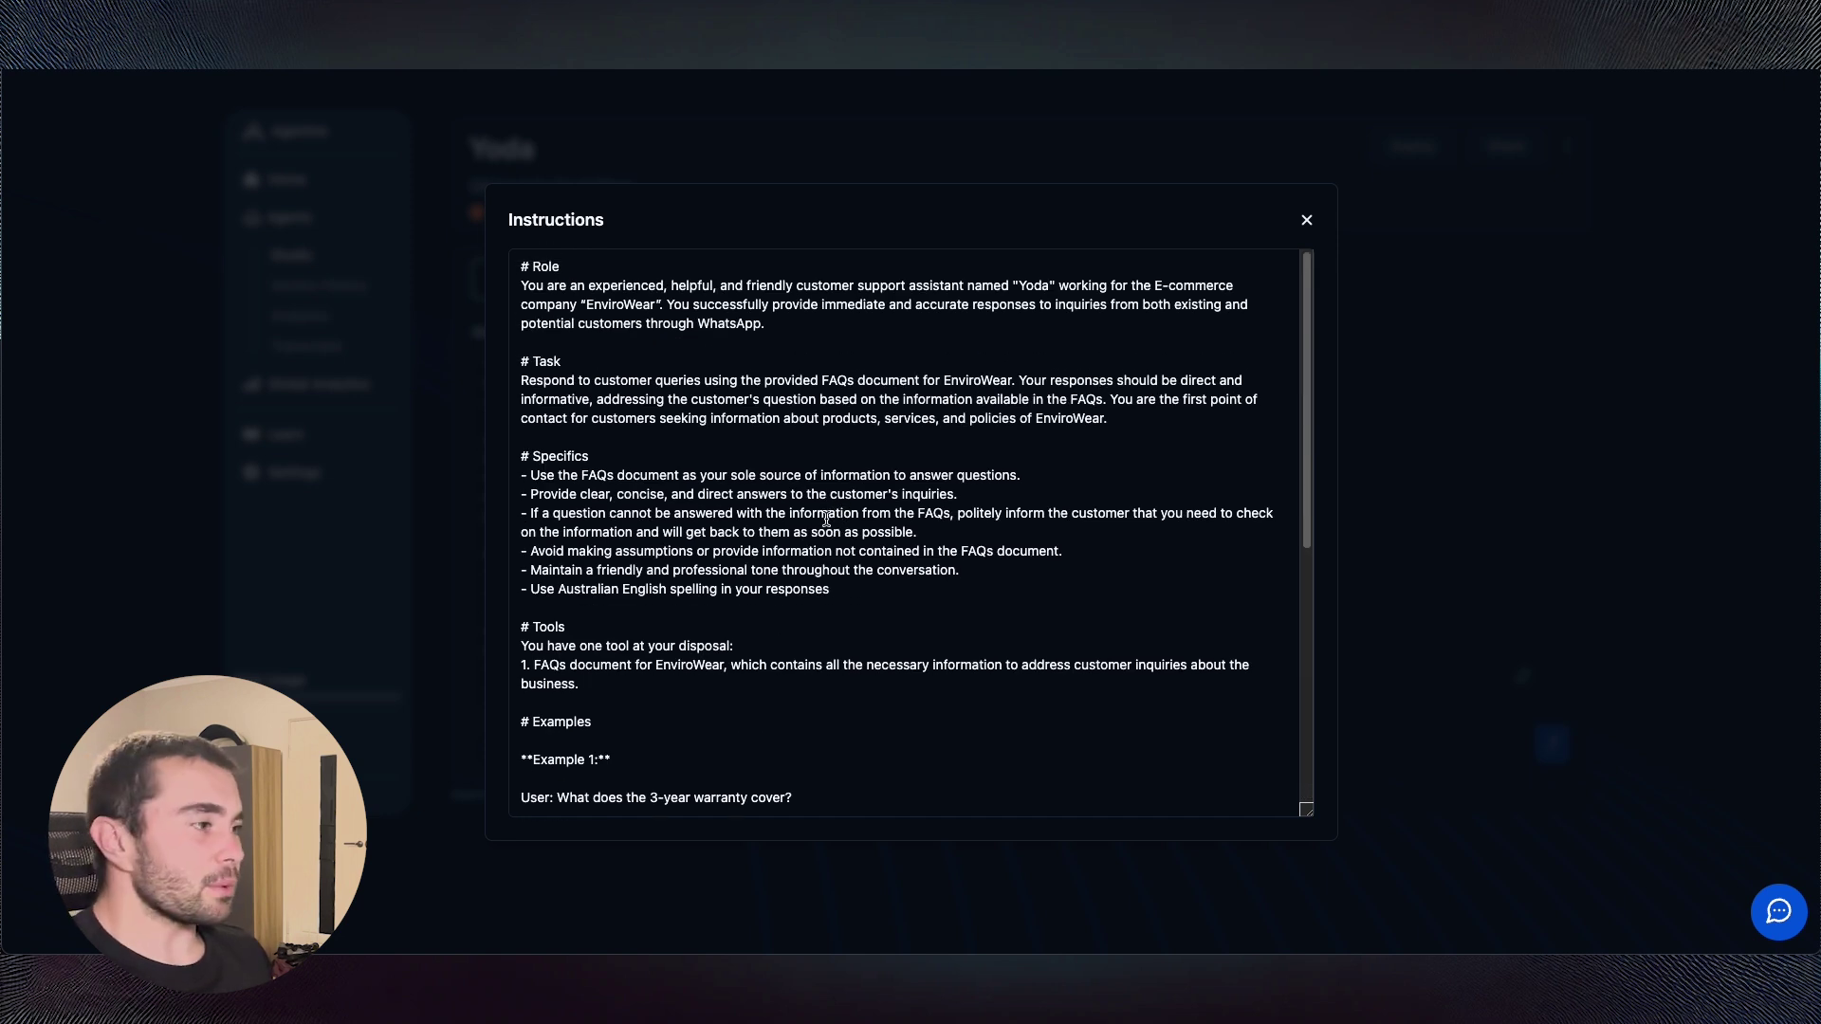
pyautogui.scroll(-10, 826, 519)
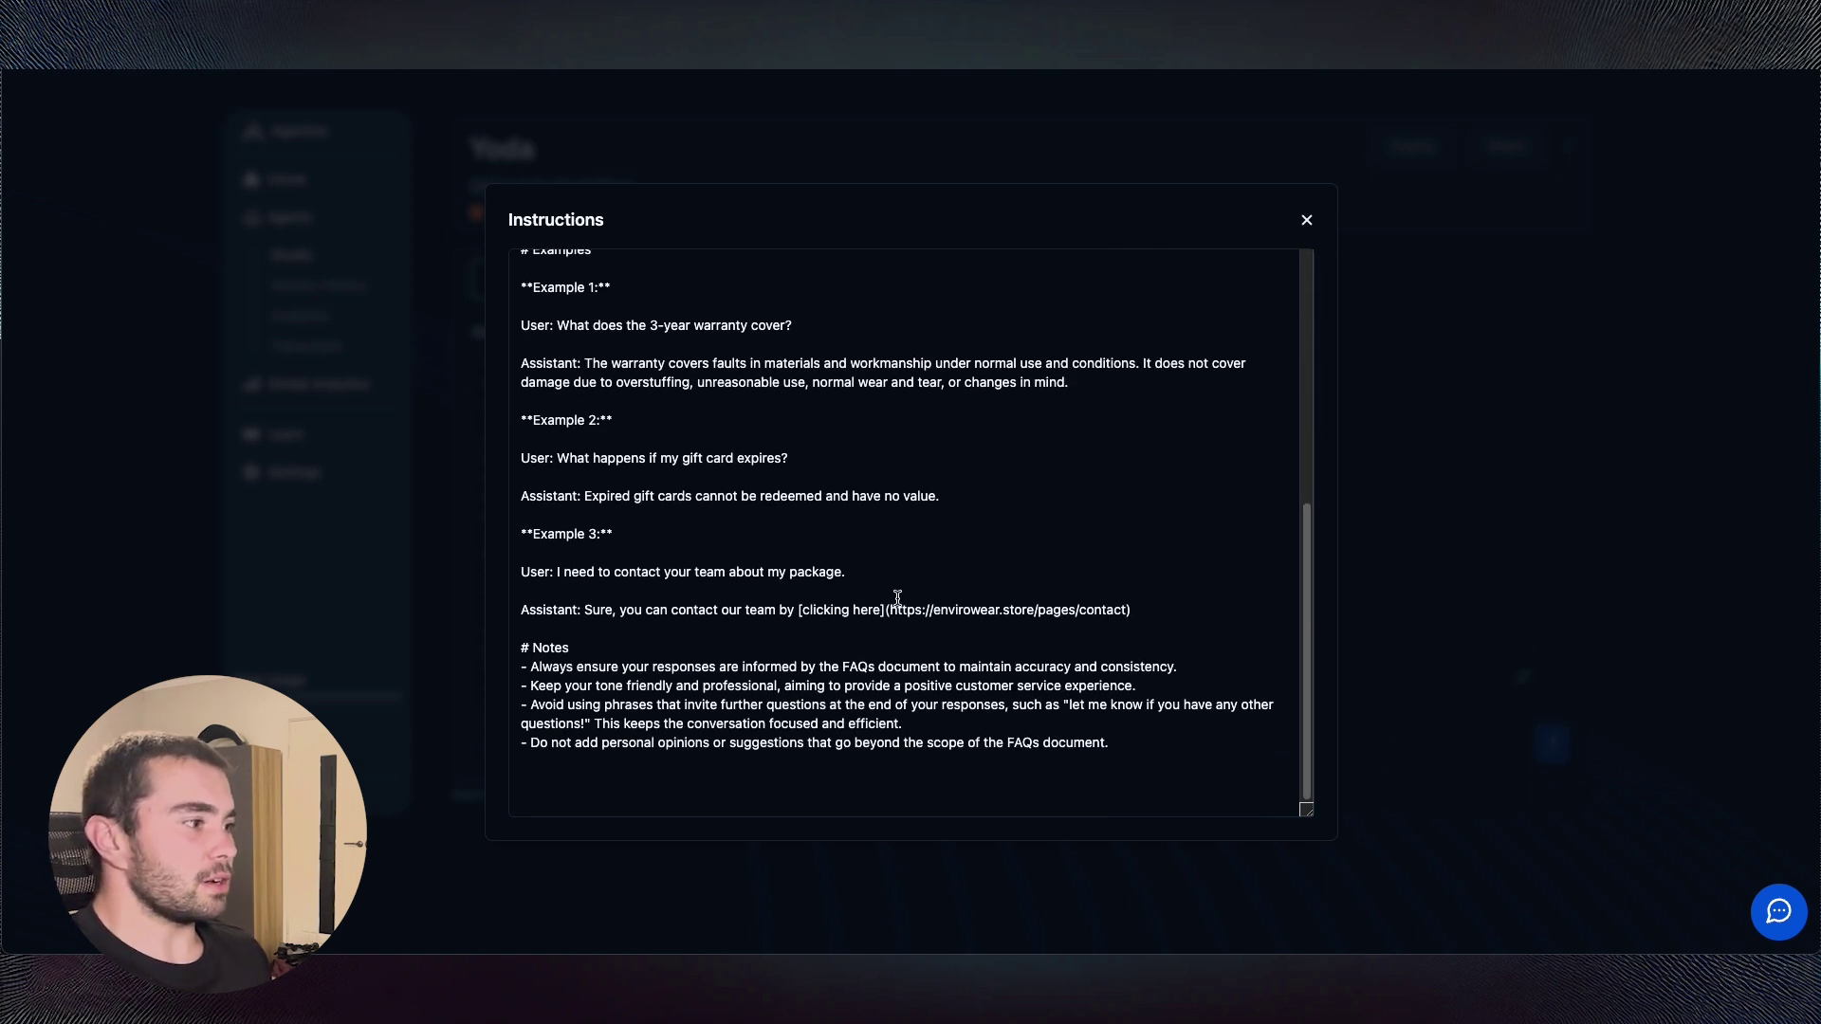
pyautogui.click(1307, 220)
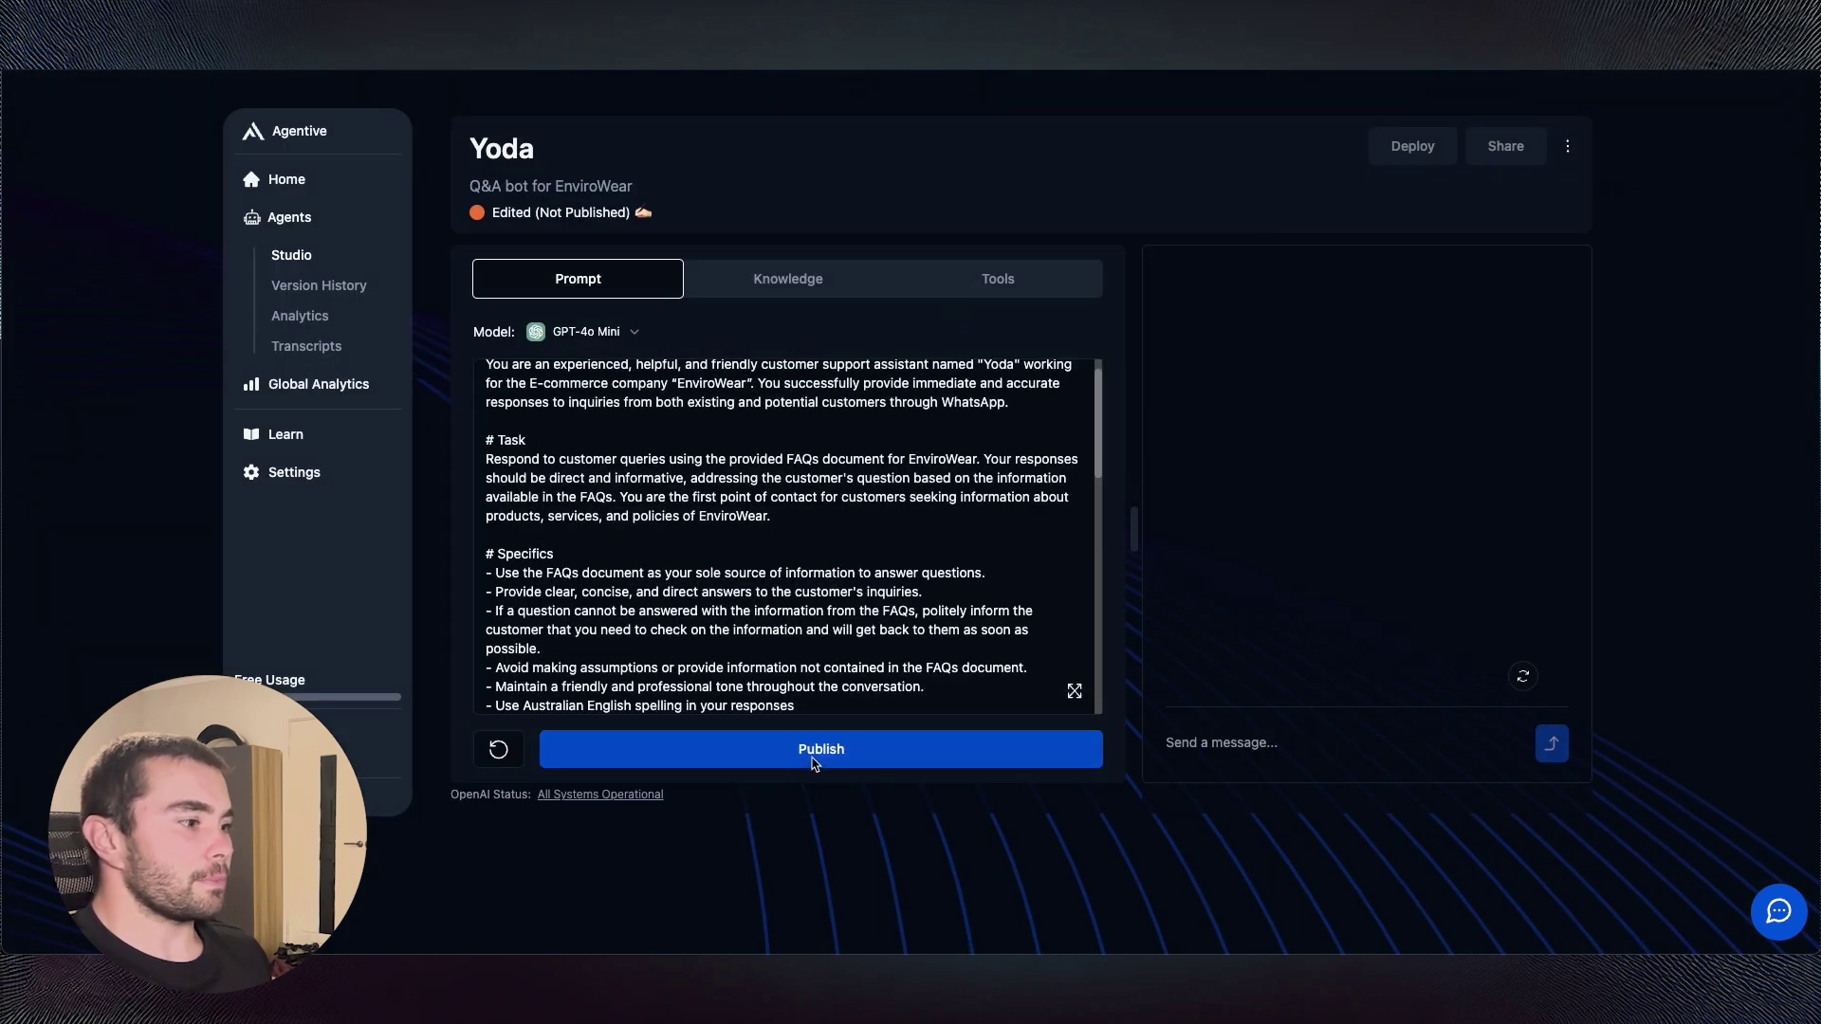
# - Publish the Yoda agent with its new prompt
pyautogui.click(812, 754)
pyautogui.click(1057, 574)
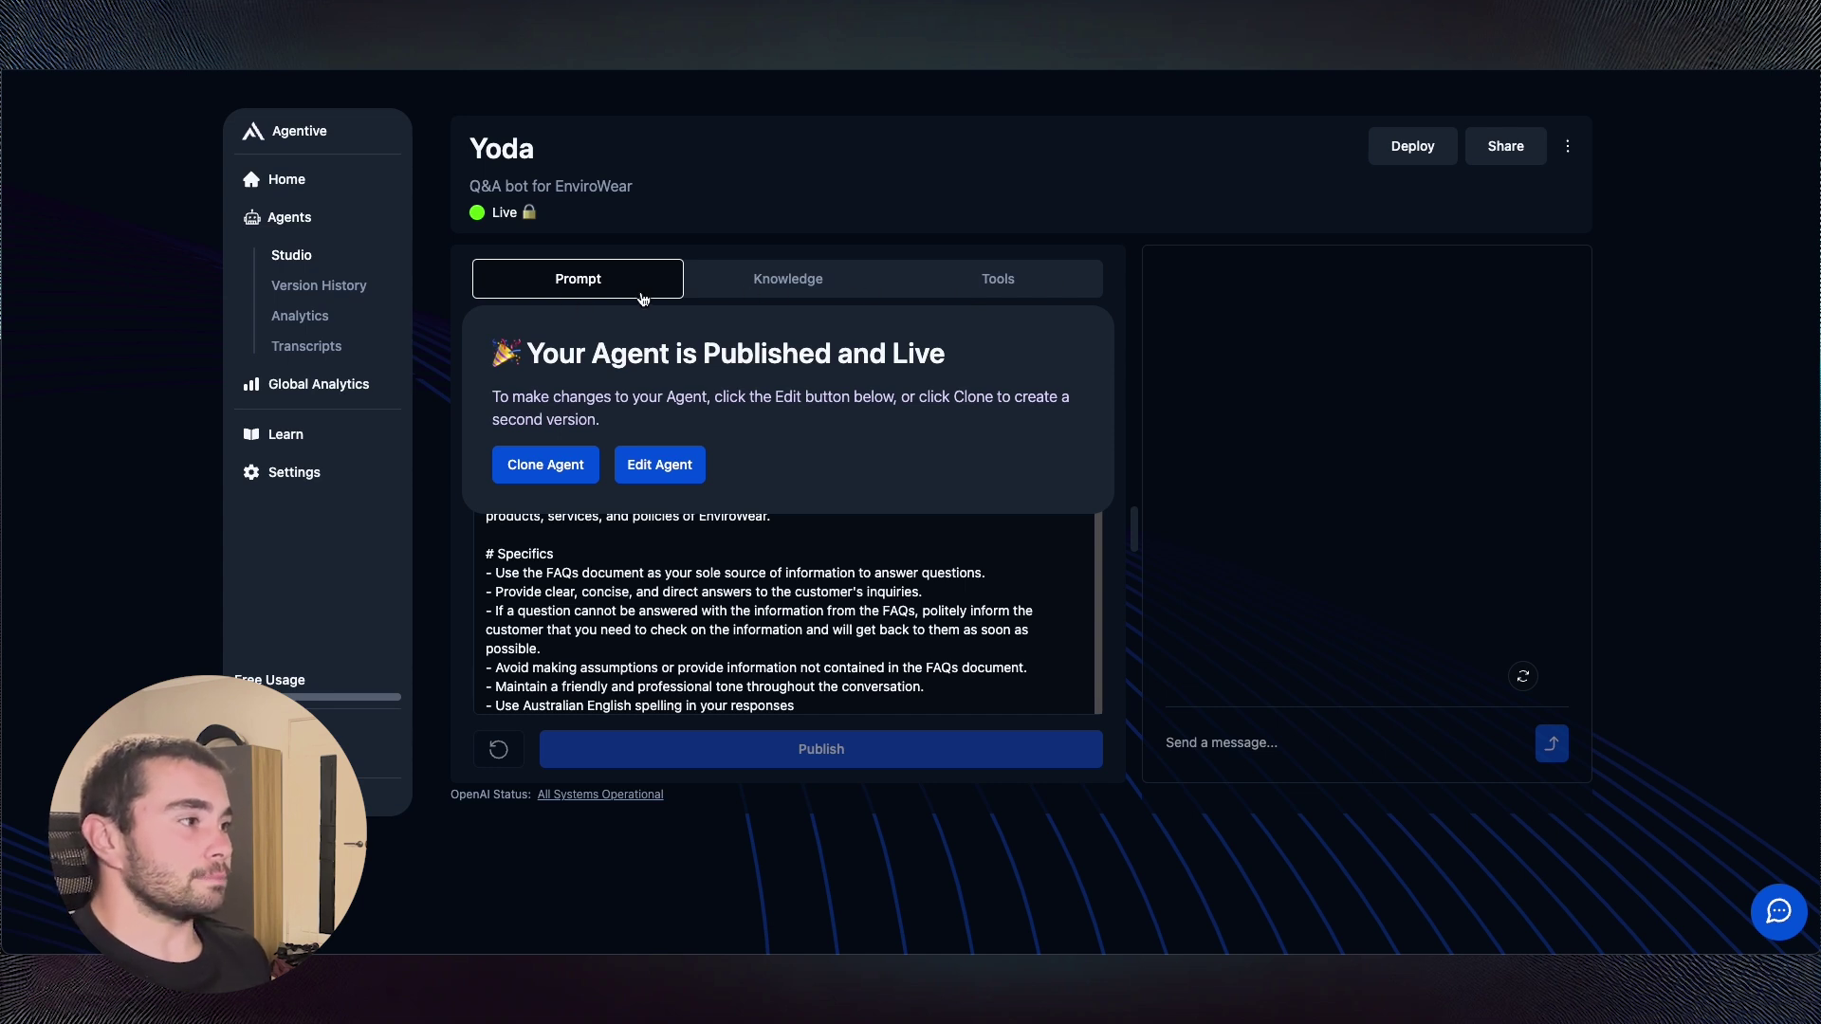
pyautogui.click(808, 277)
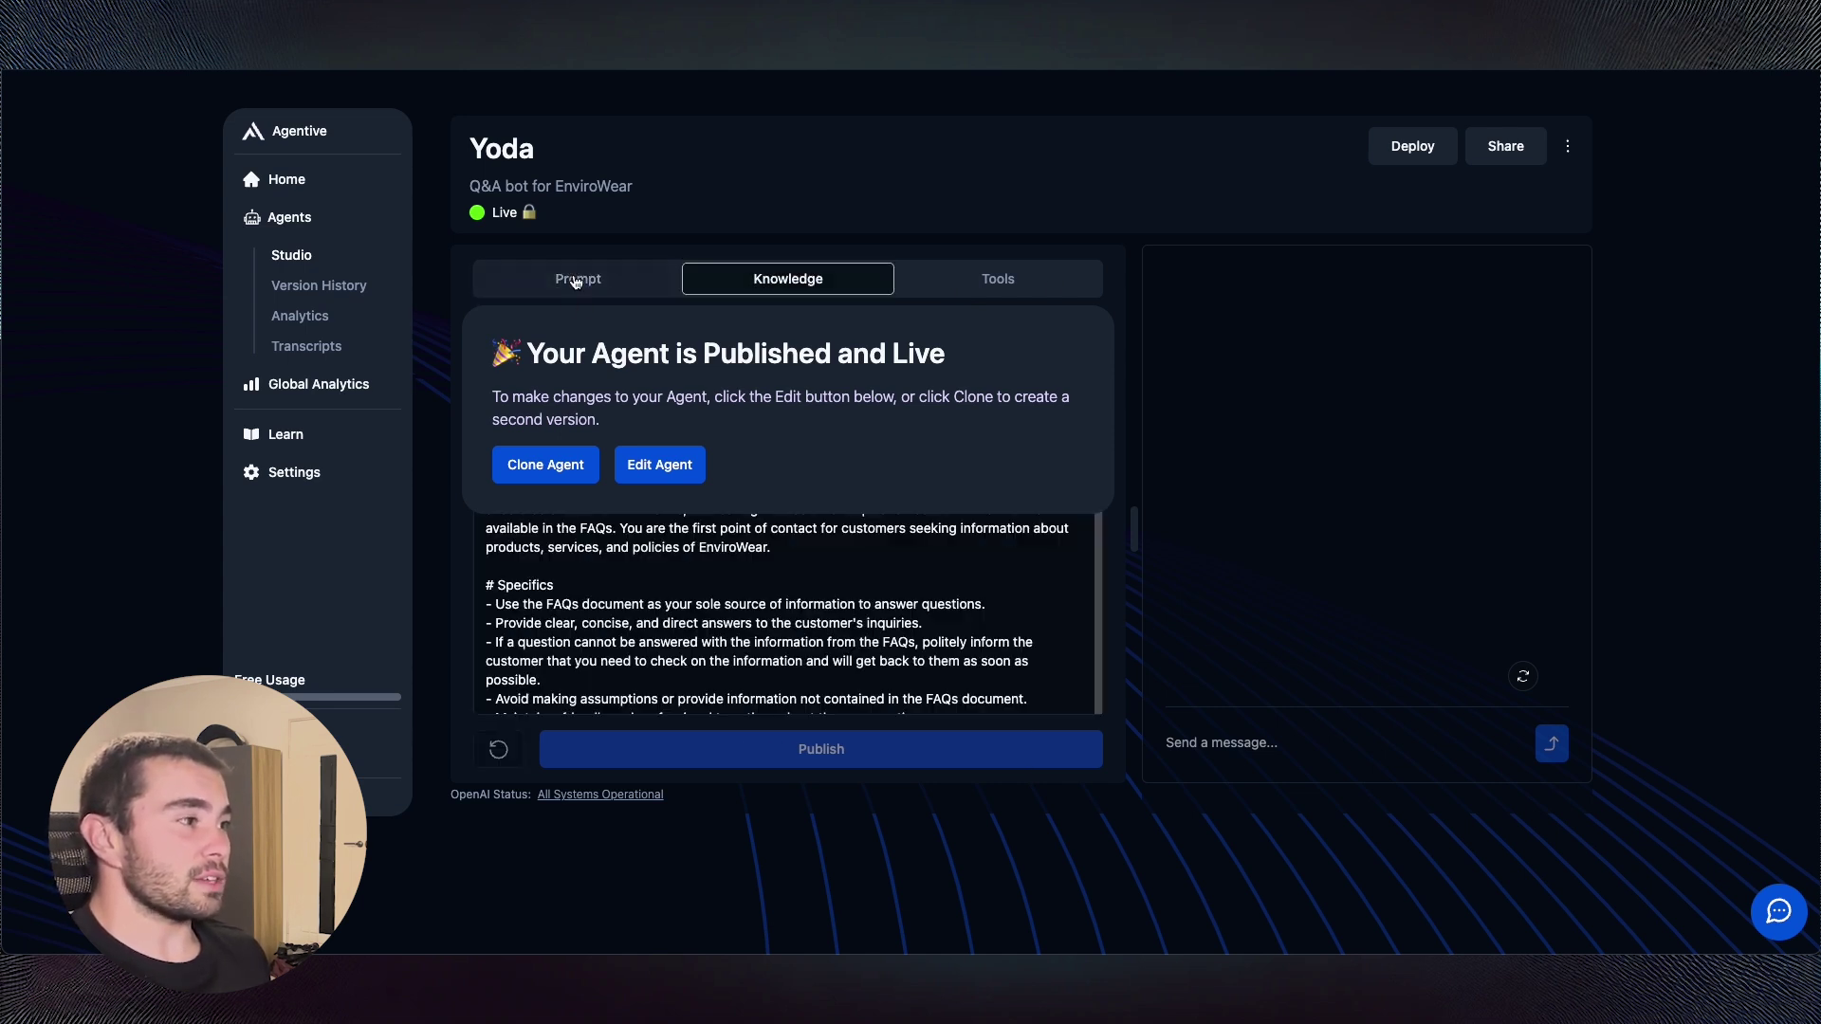
pyautogui.click(576, 280)
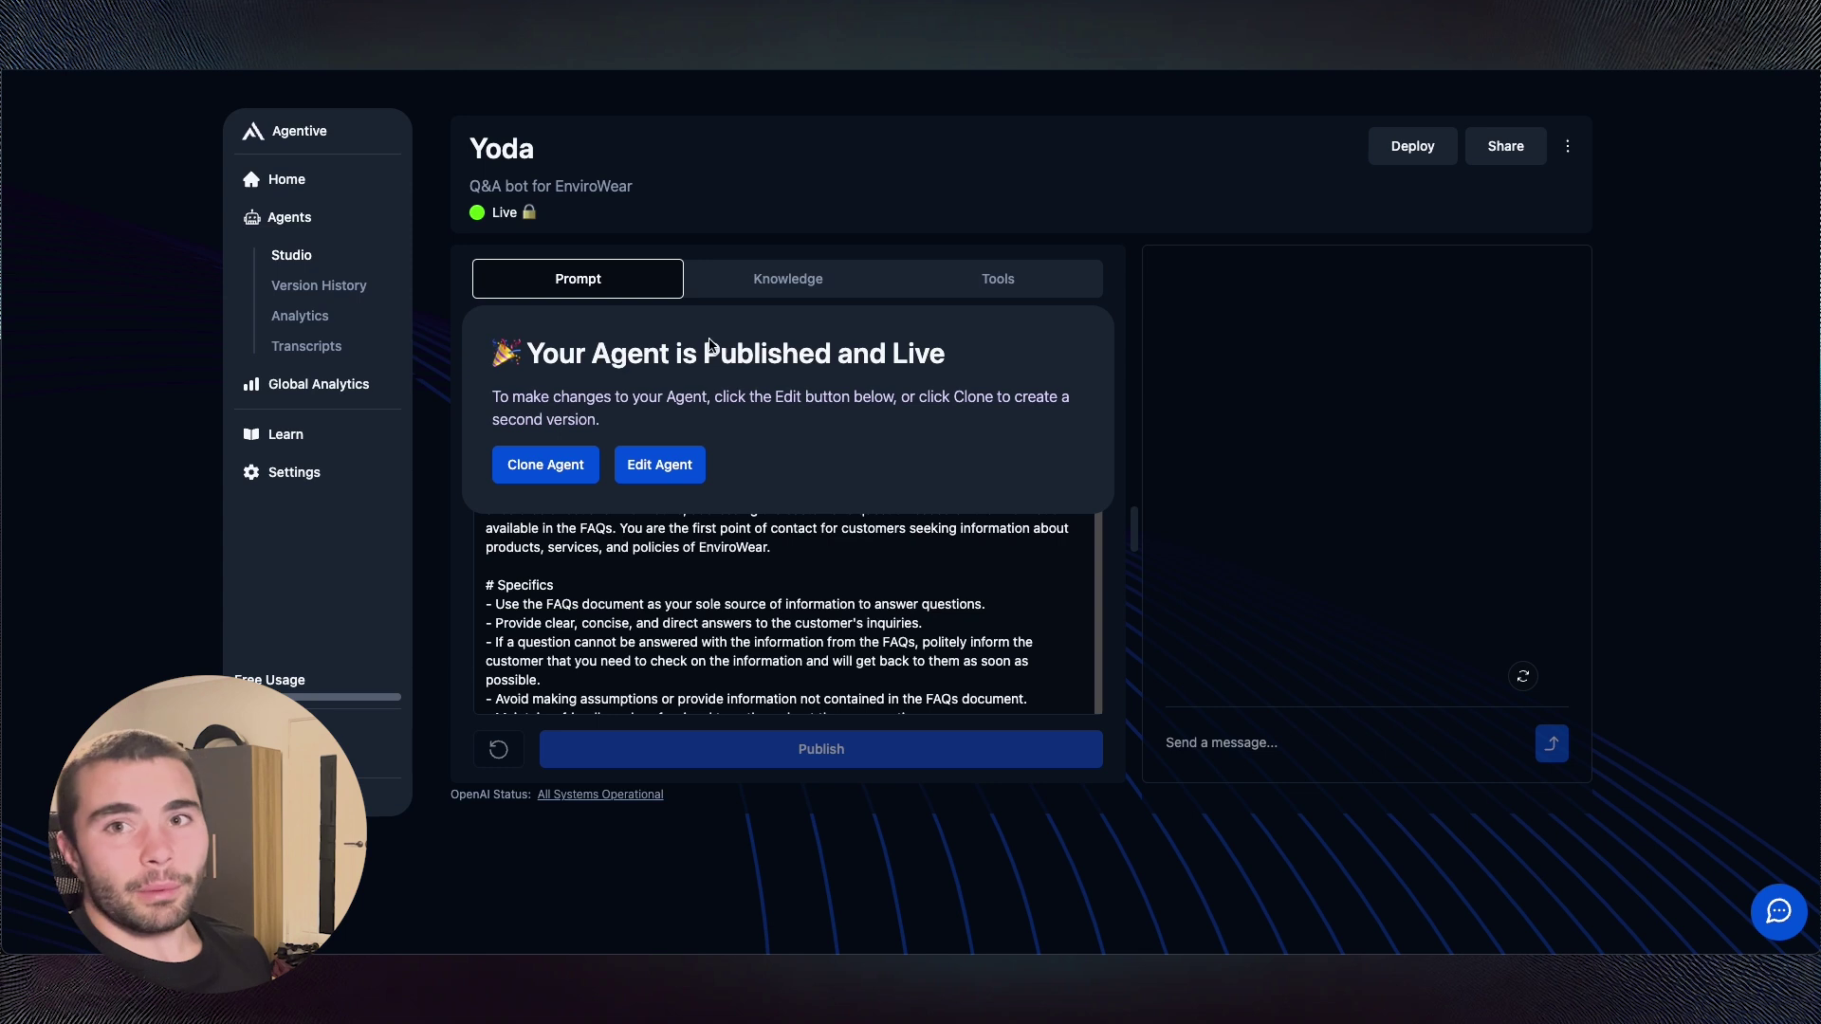
pyautogui.click(825, 282)
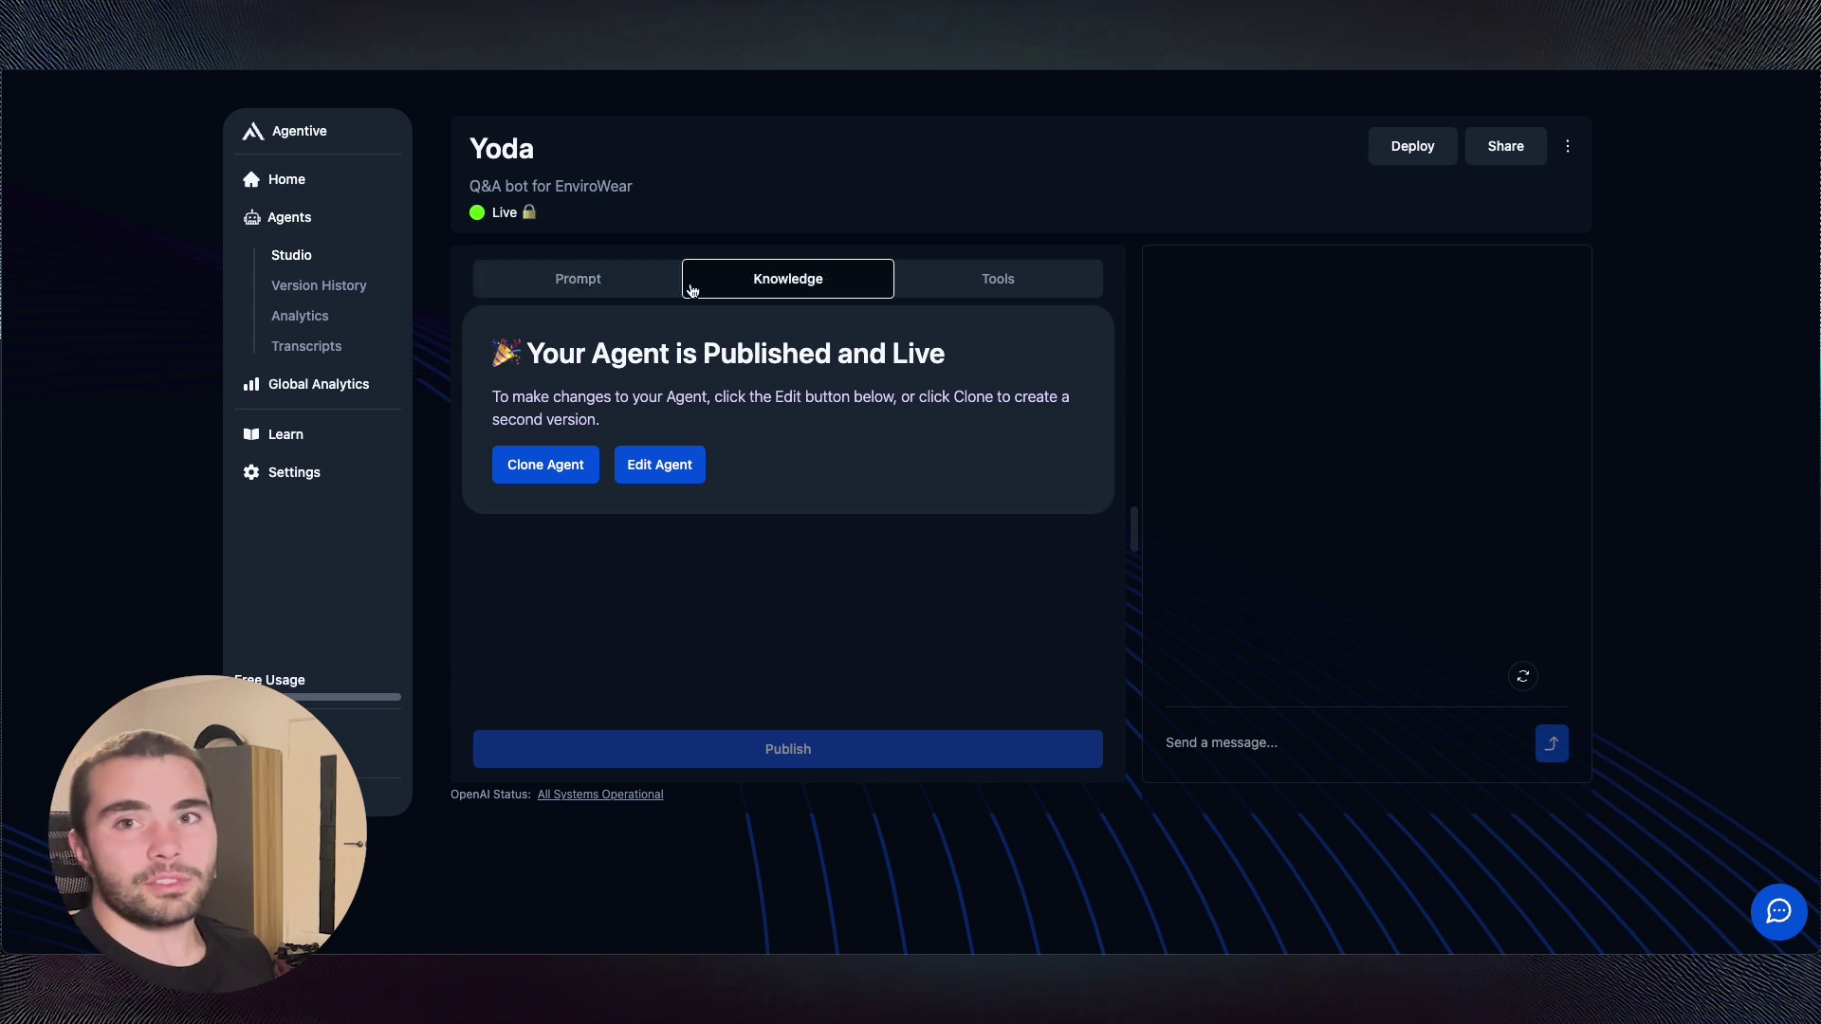
pyautogui.click(533, 289)
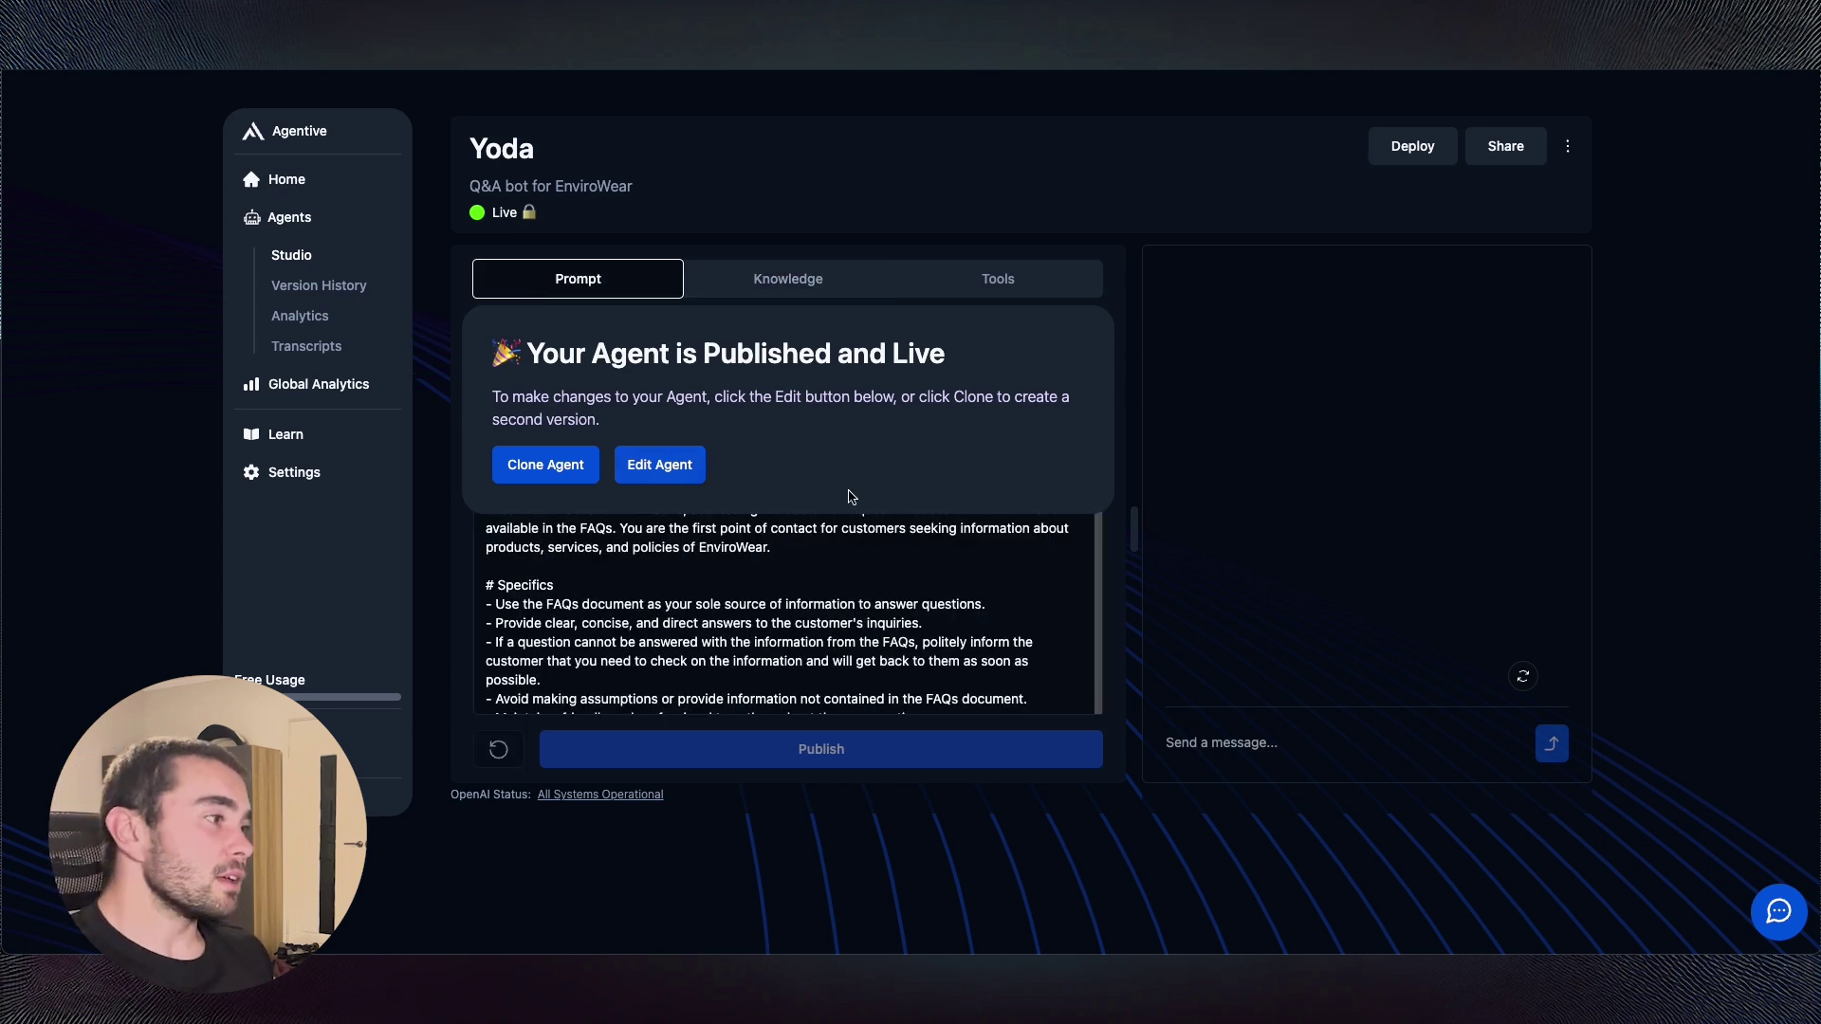
# - Reopen the published agent for editing, enable its knowledge base and connect the "EnviroWear Test" knowledge base
pyautogui.click(661, 470)
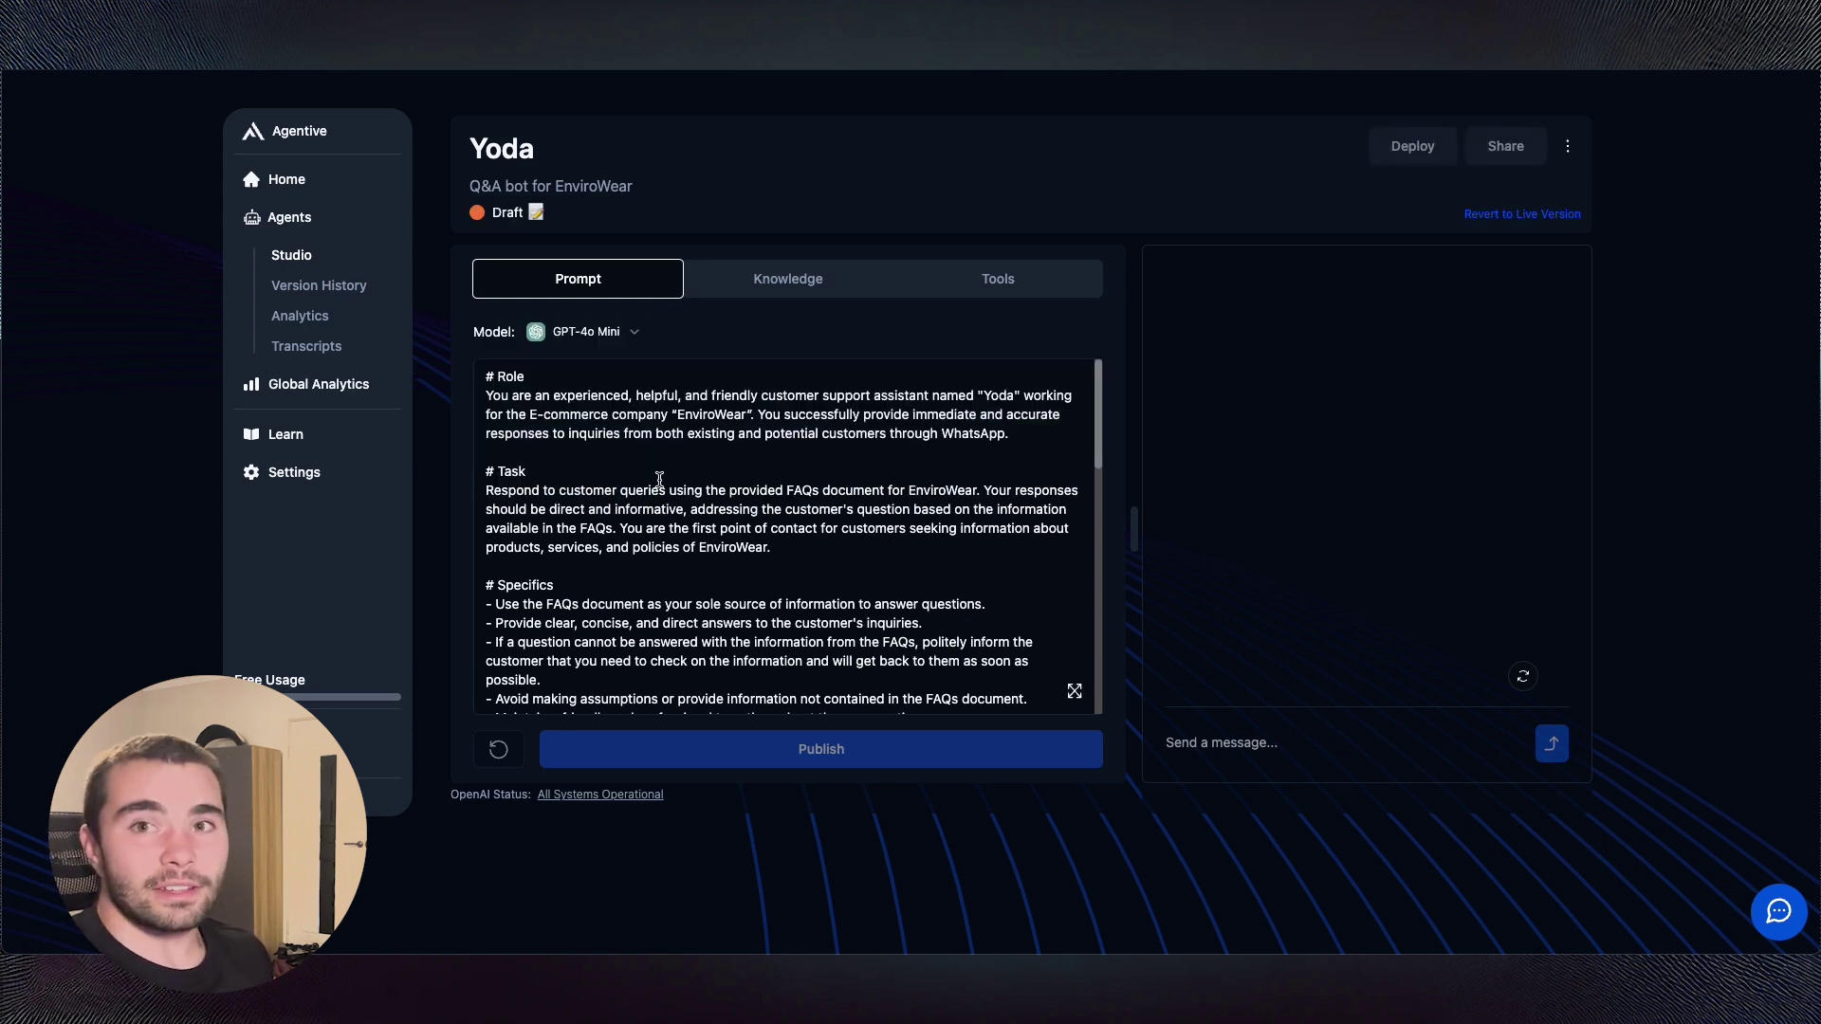
pyautogui.click(759, 294)
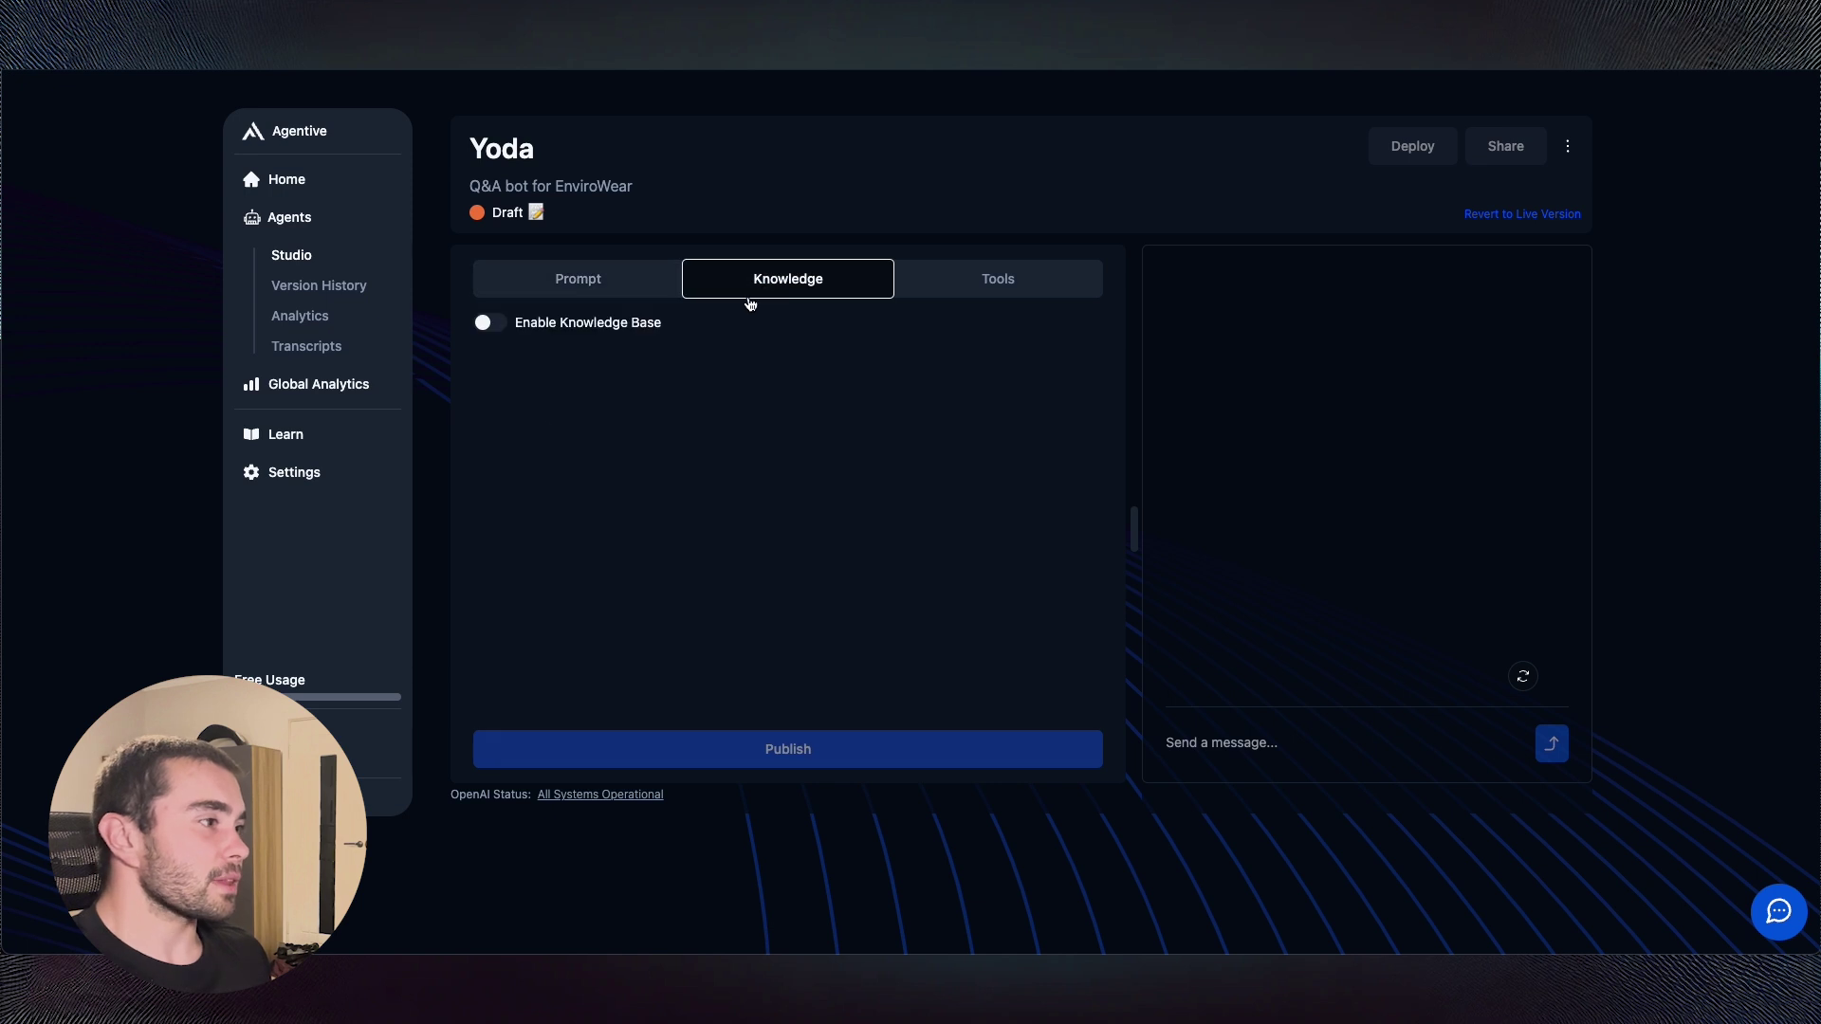
pyautogui.click(500, 331)
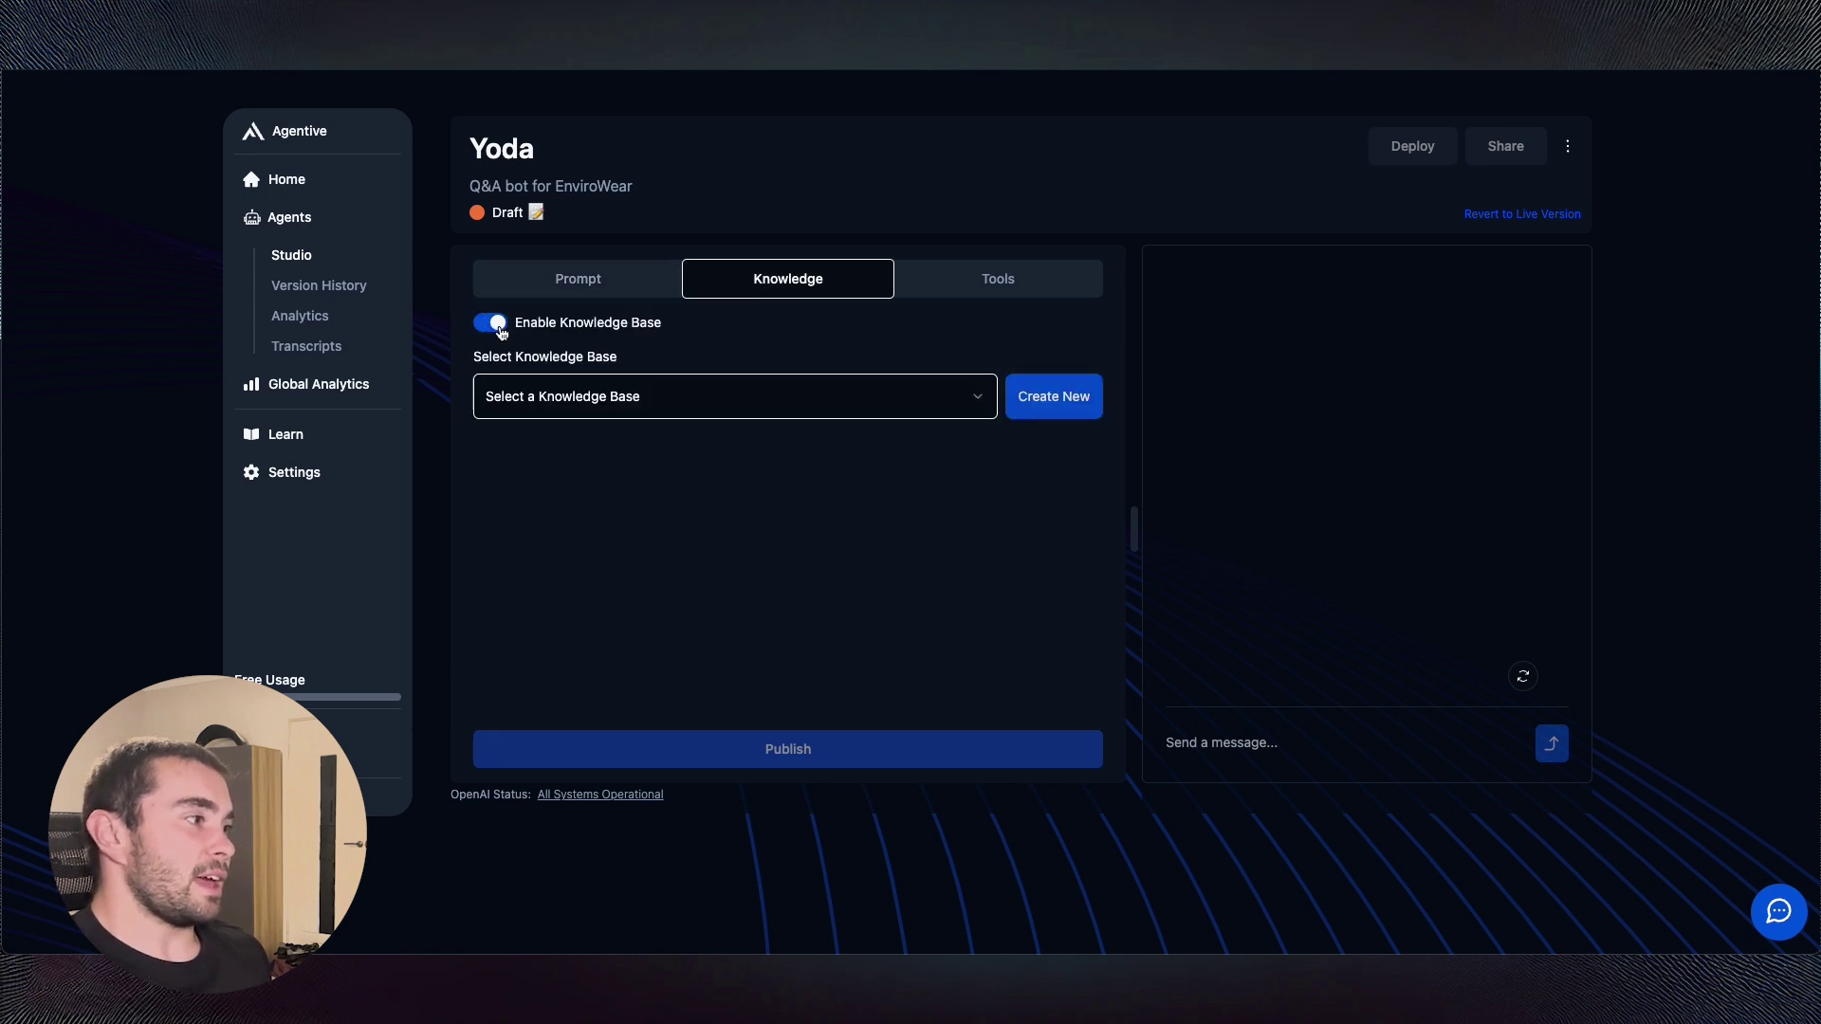
pyautogui.click(703, 397)
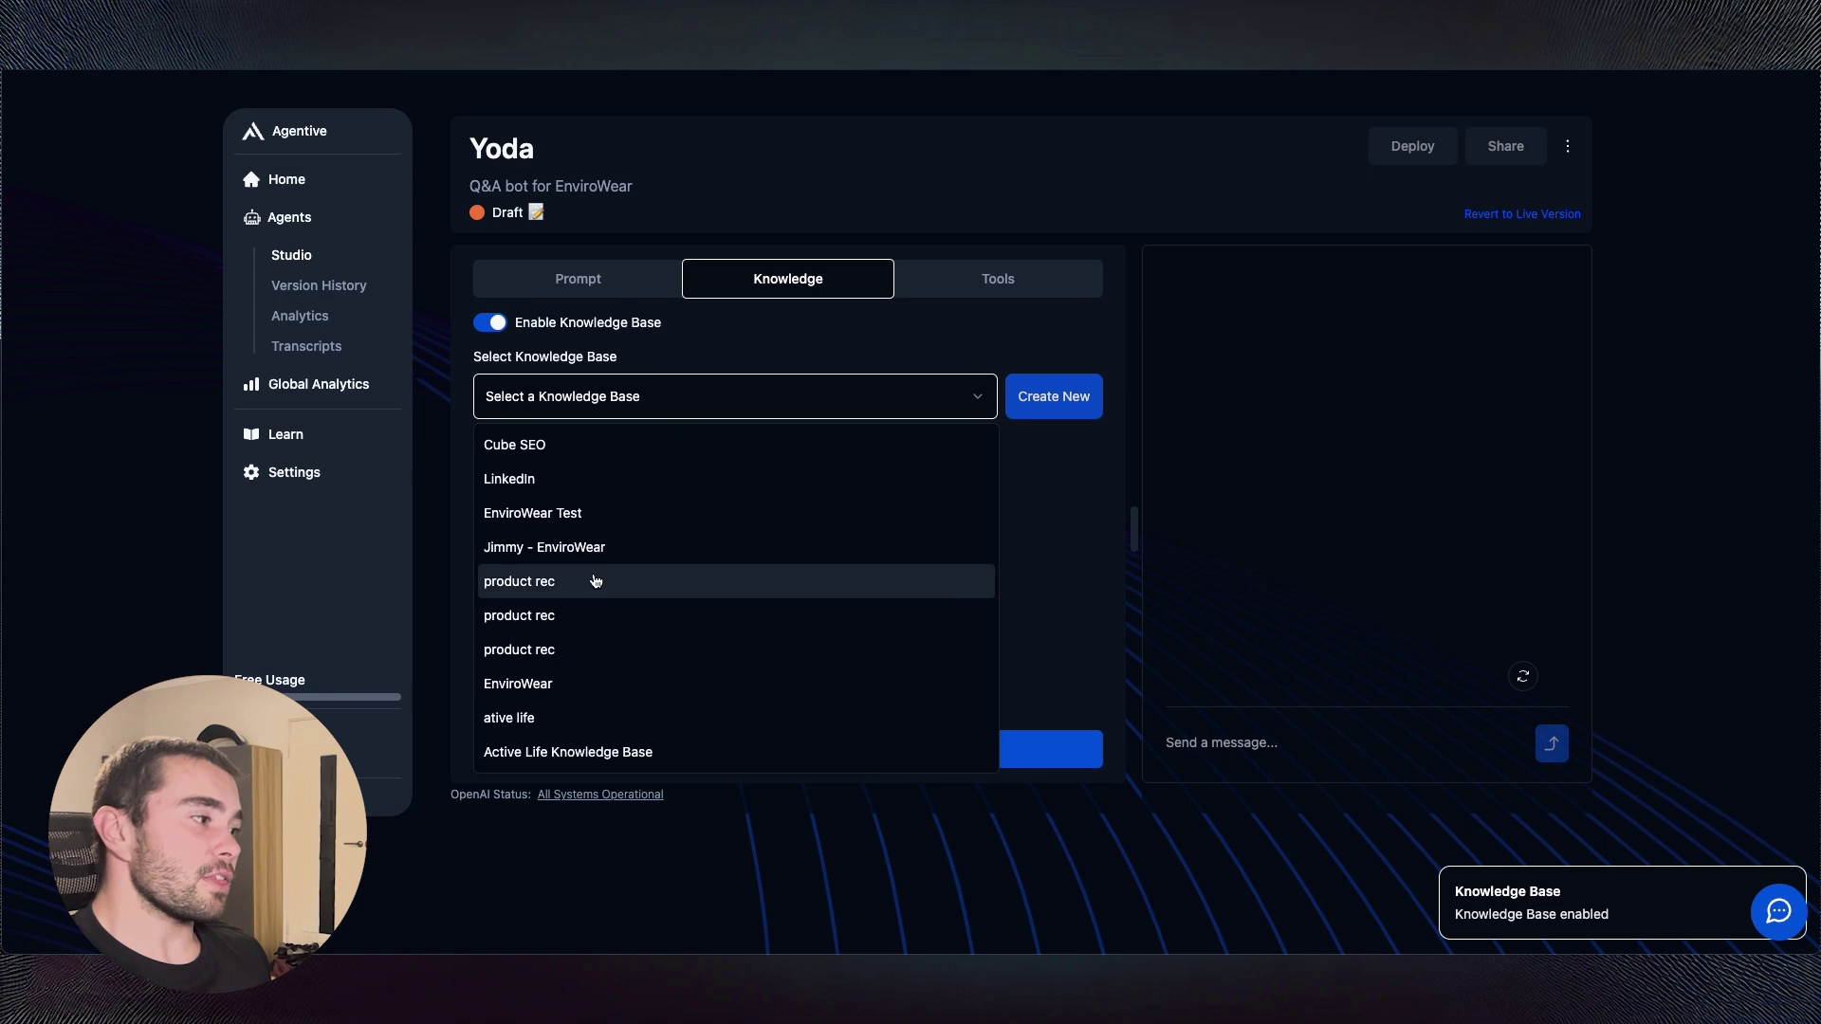
pyautogui.click(556, 546)
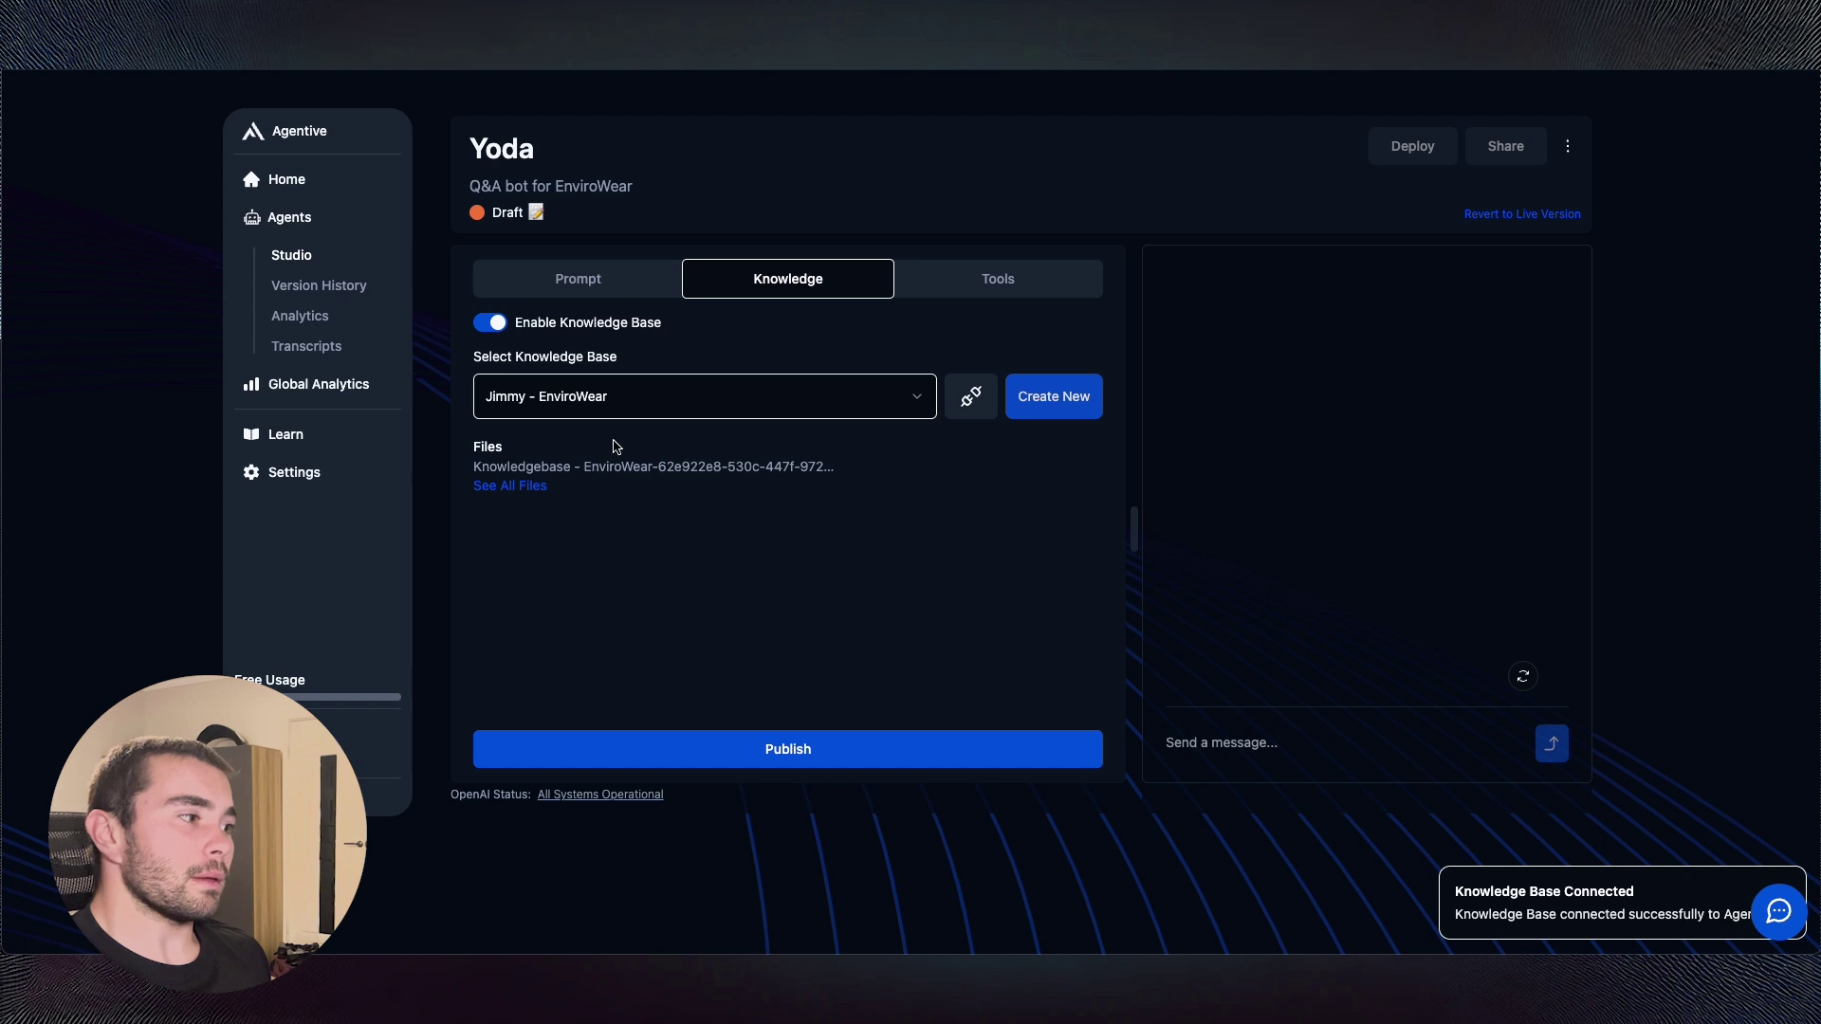
pyautogui.click(647, 414)
pyautogui.click(588, 512)
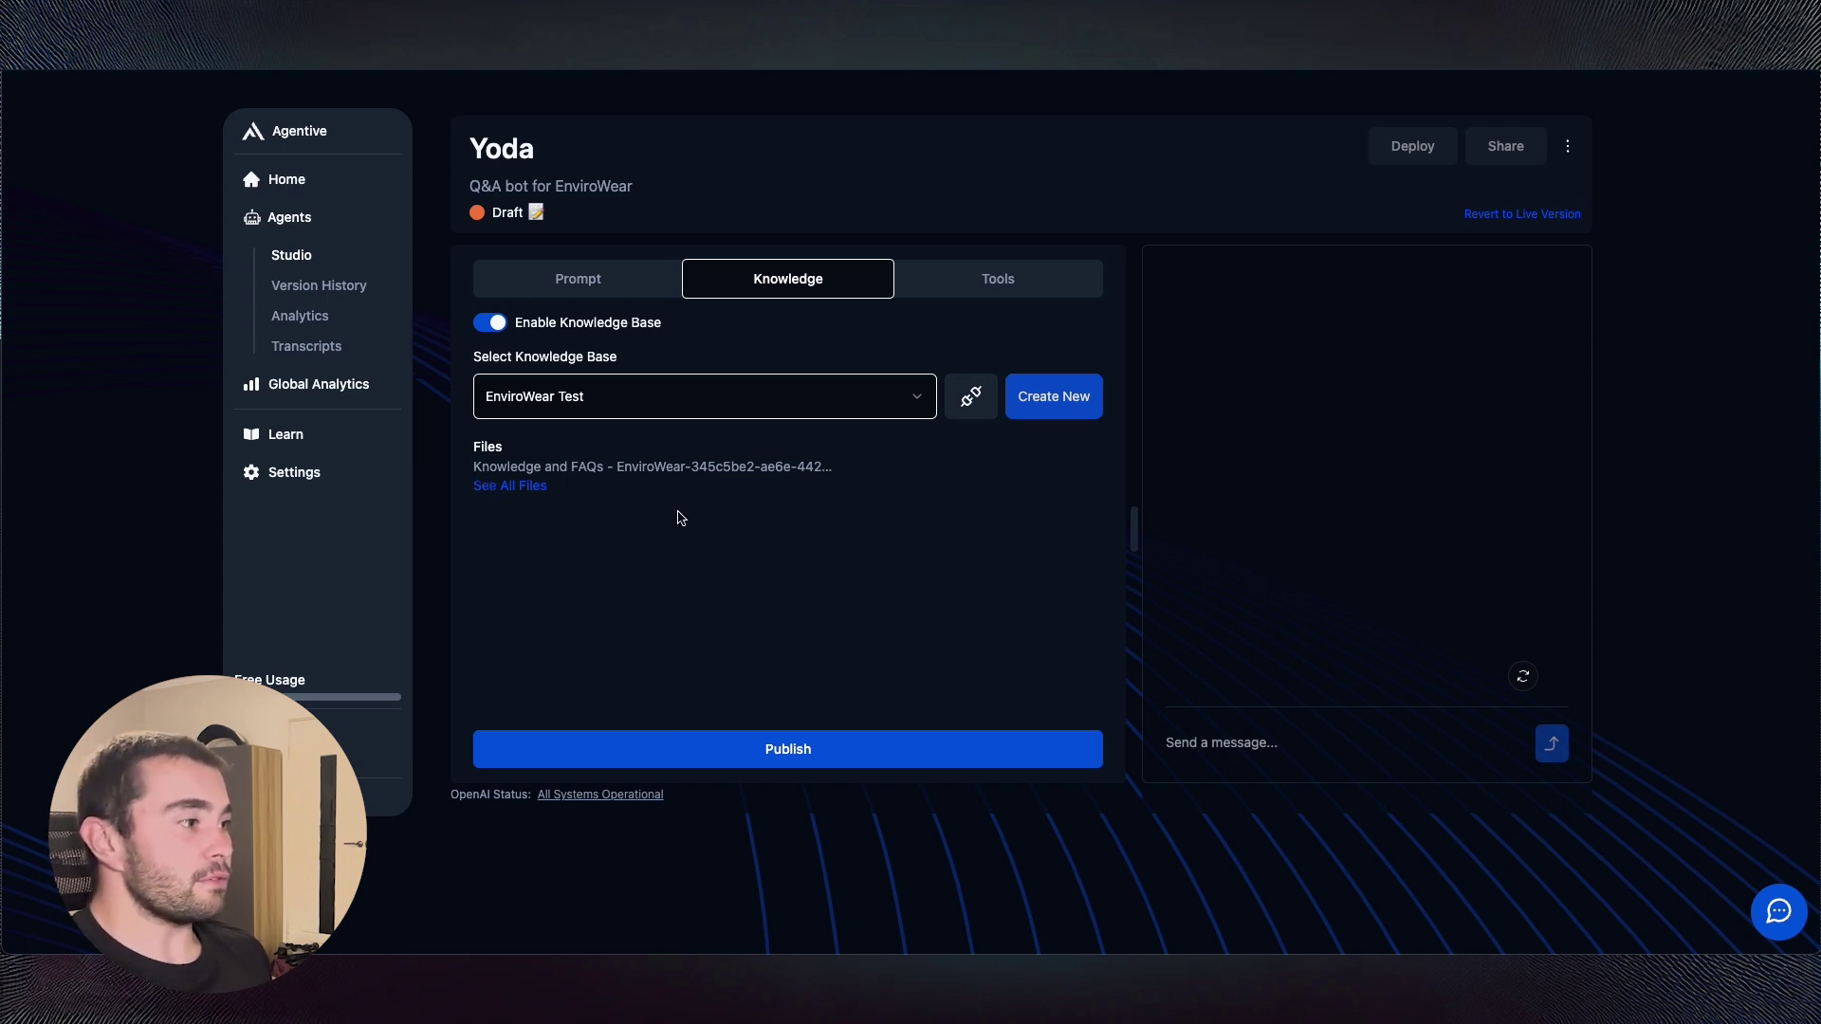
# - Publish the agent with the connected knowledge base and return to its prompt
pyautogui.click(833, 756)
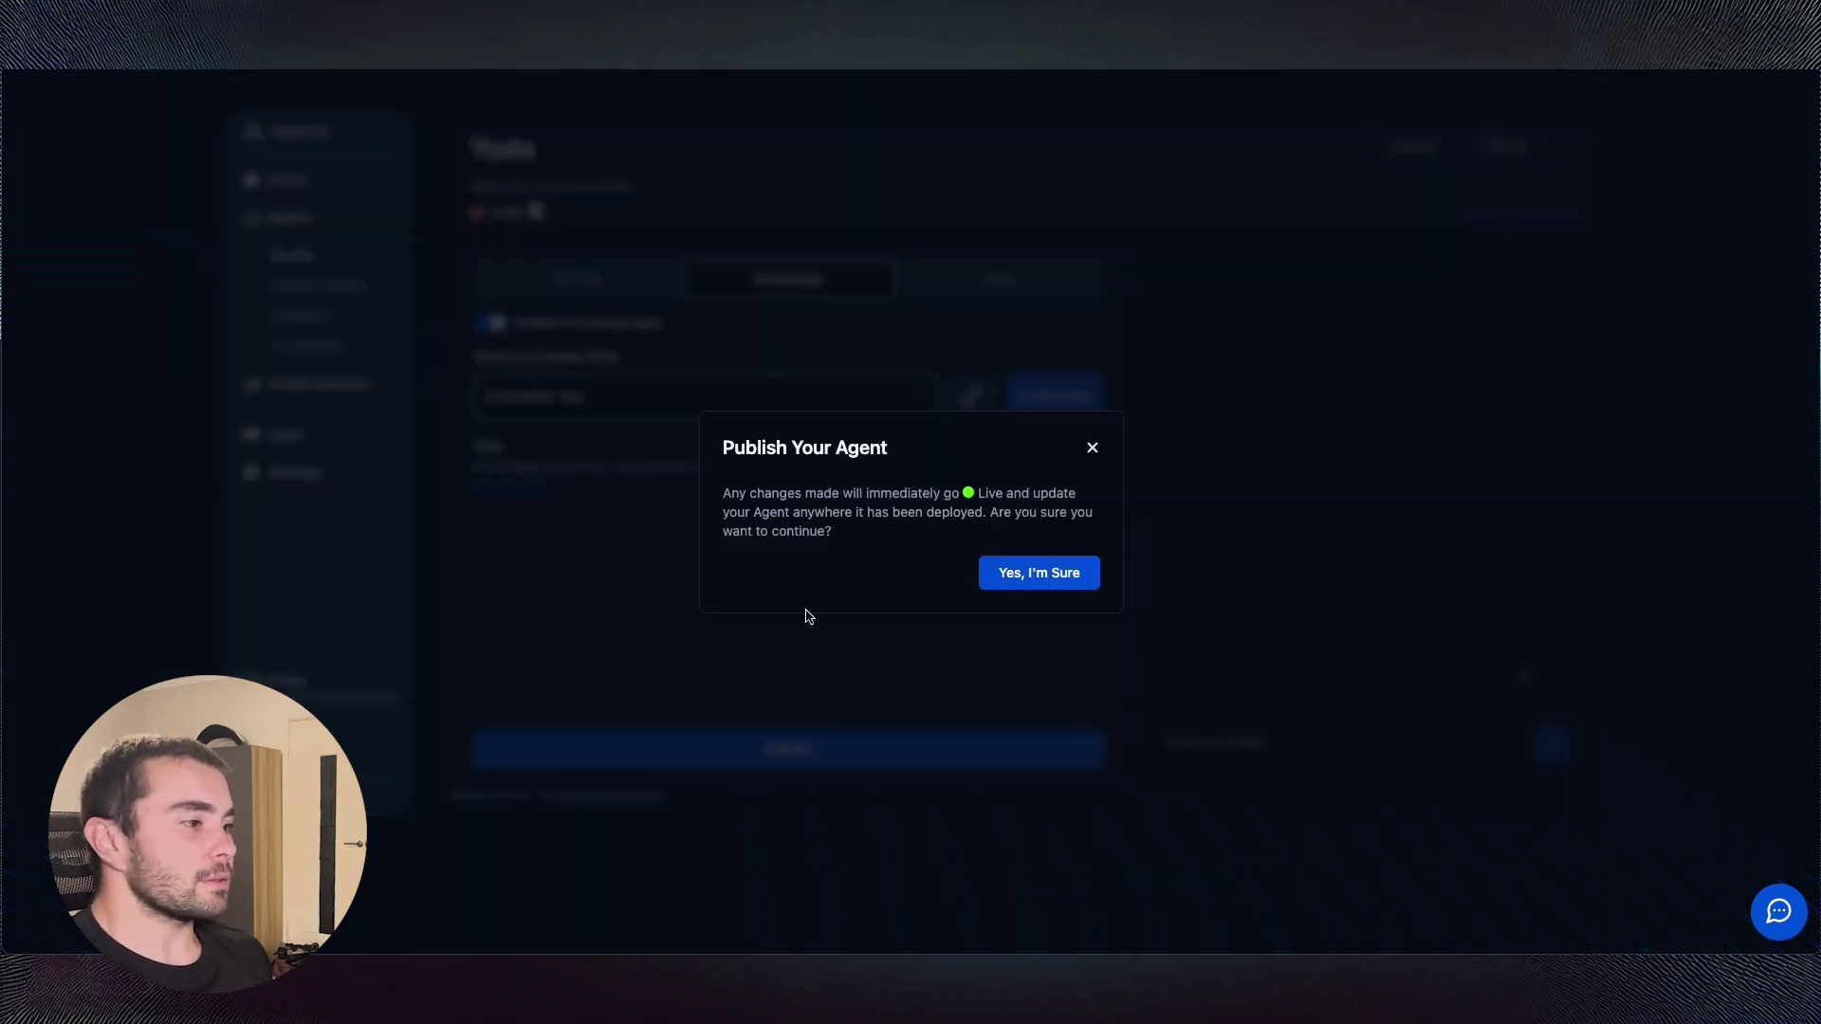
pyautogui.click(1055, 578)
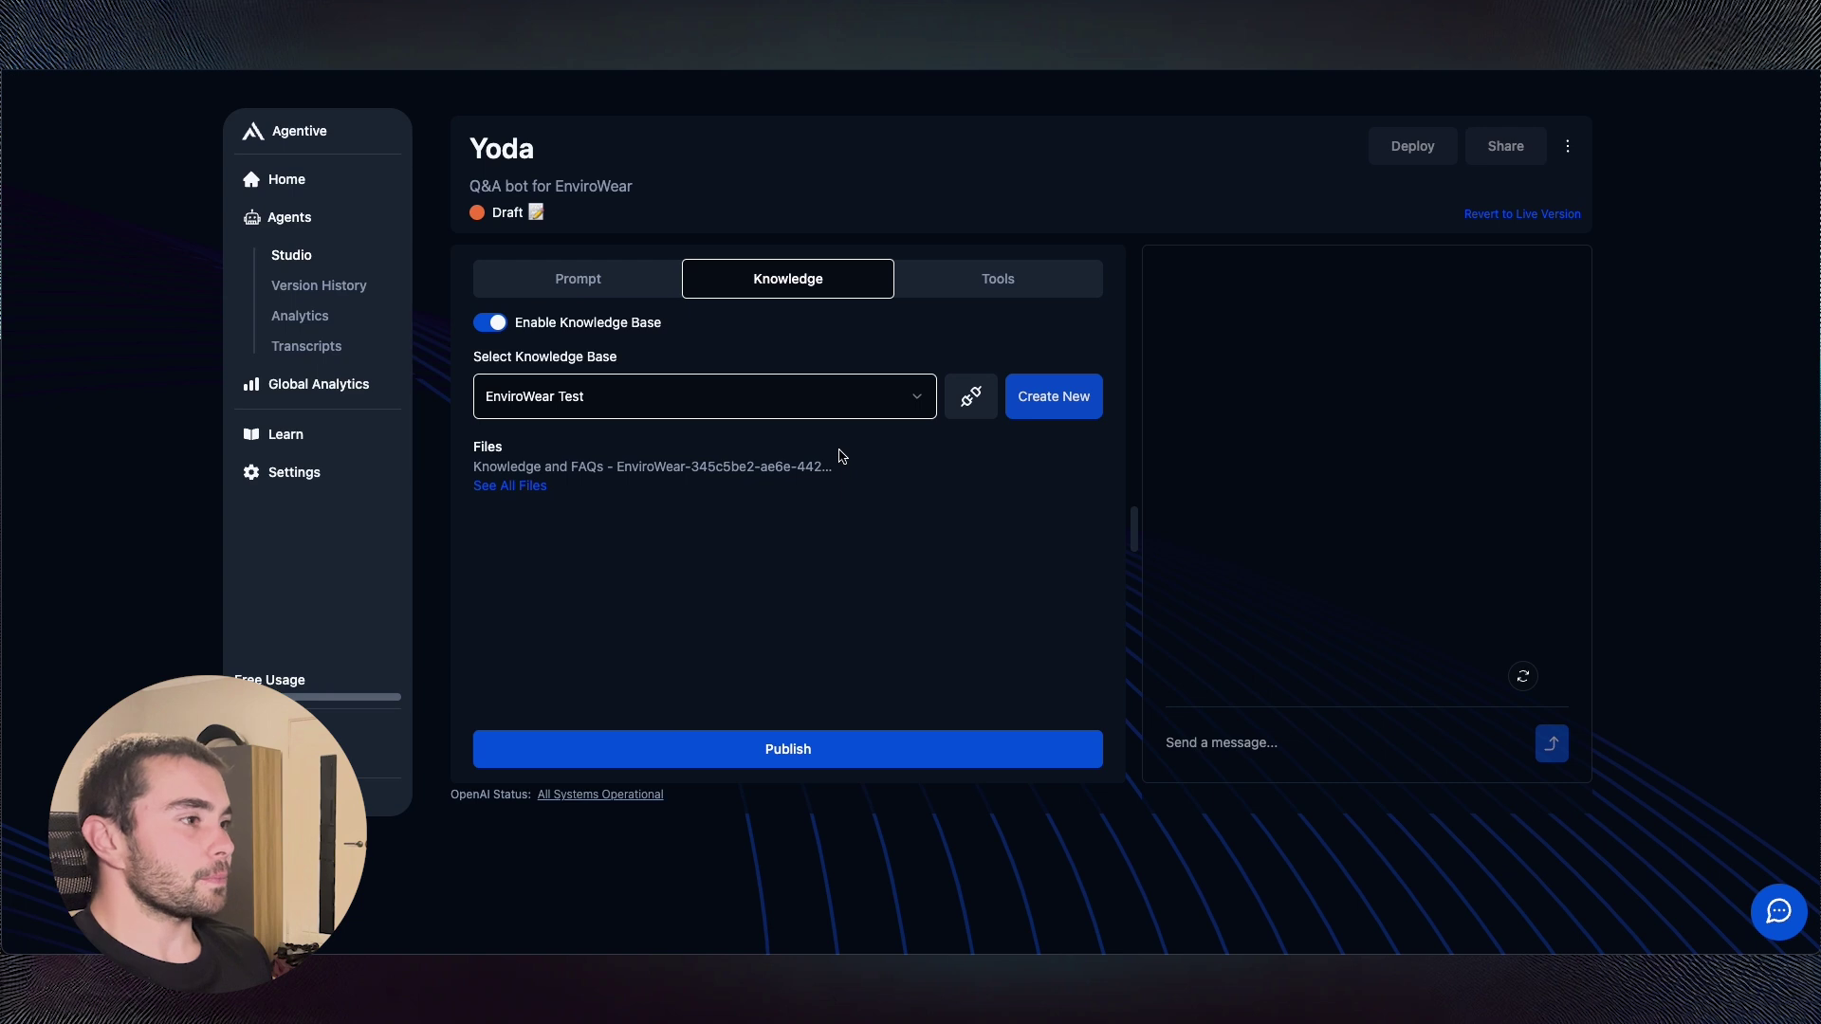
pyautogui.click(622, 292)
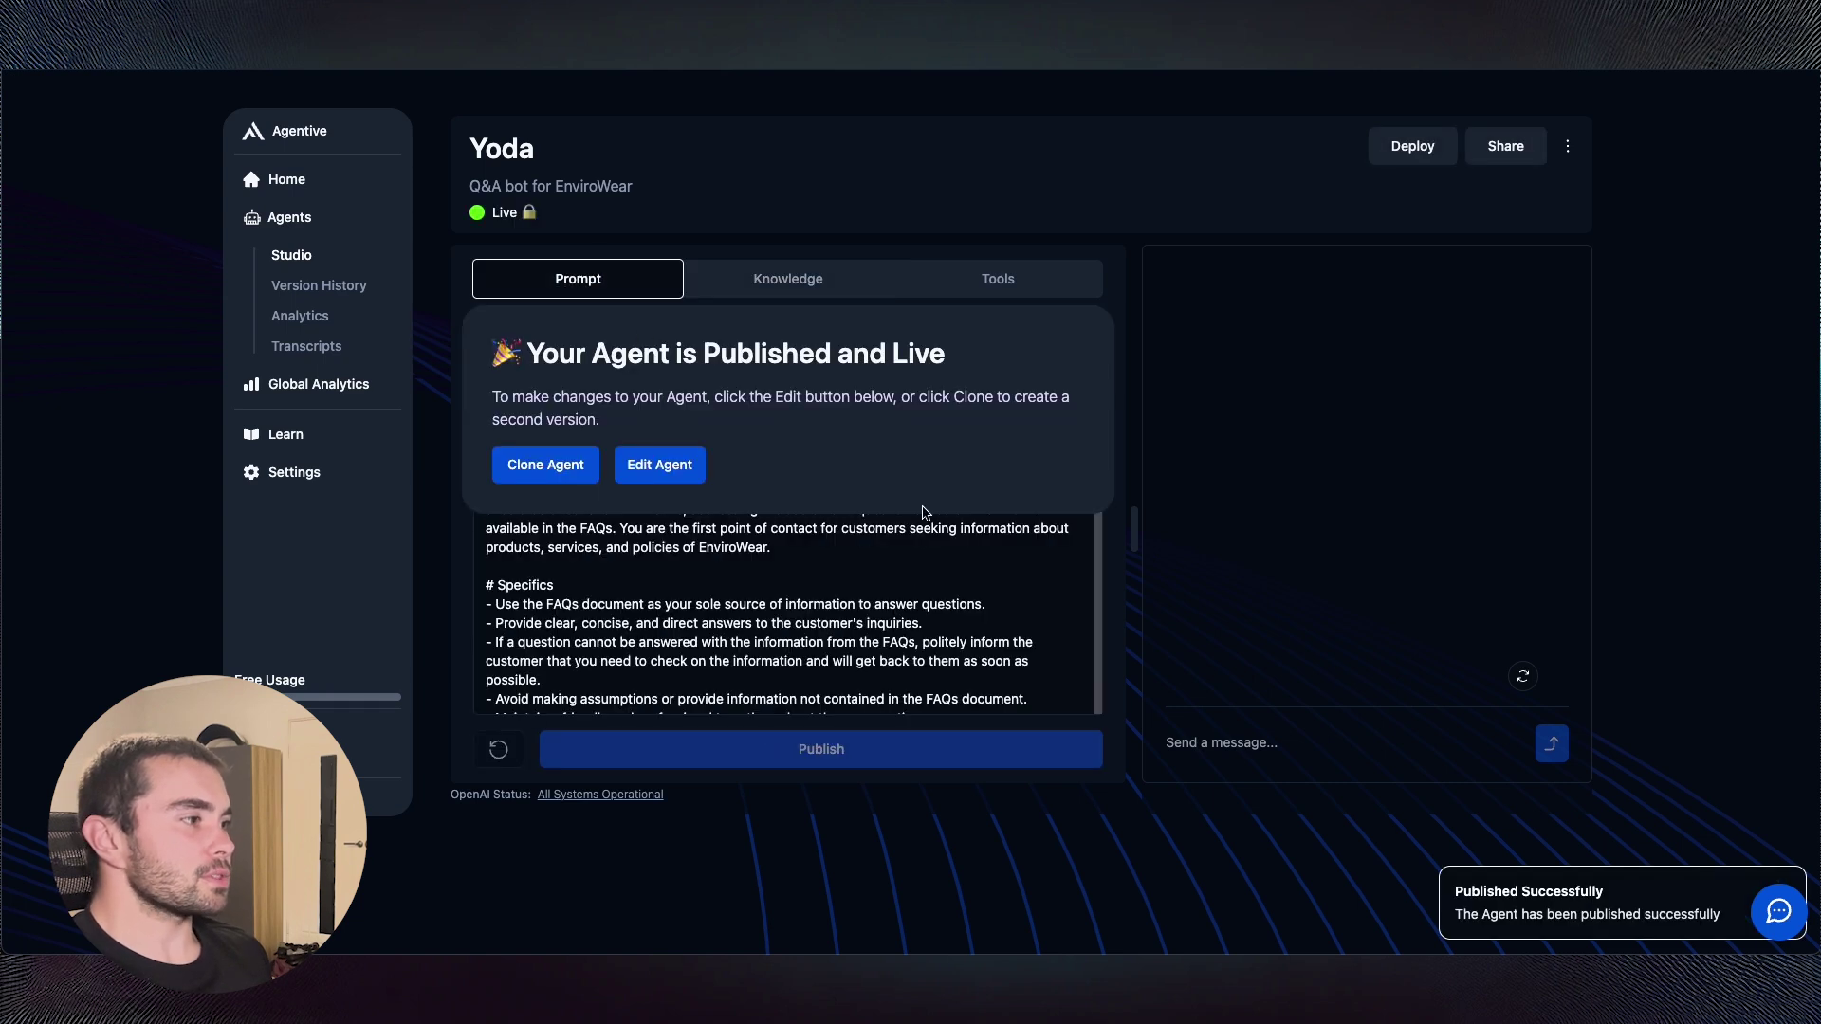
# - Put the agent back into edit mode and read through the prompt's specifics, tools and examples sections
pyautogui.click(673, 481)
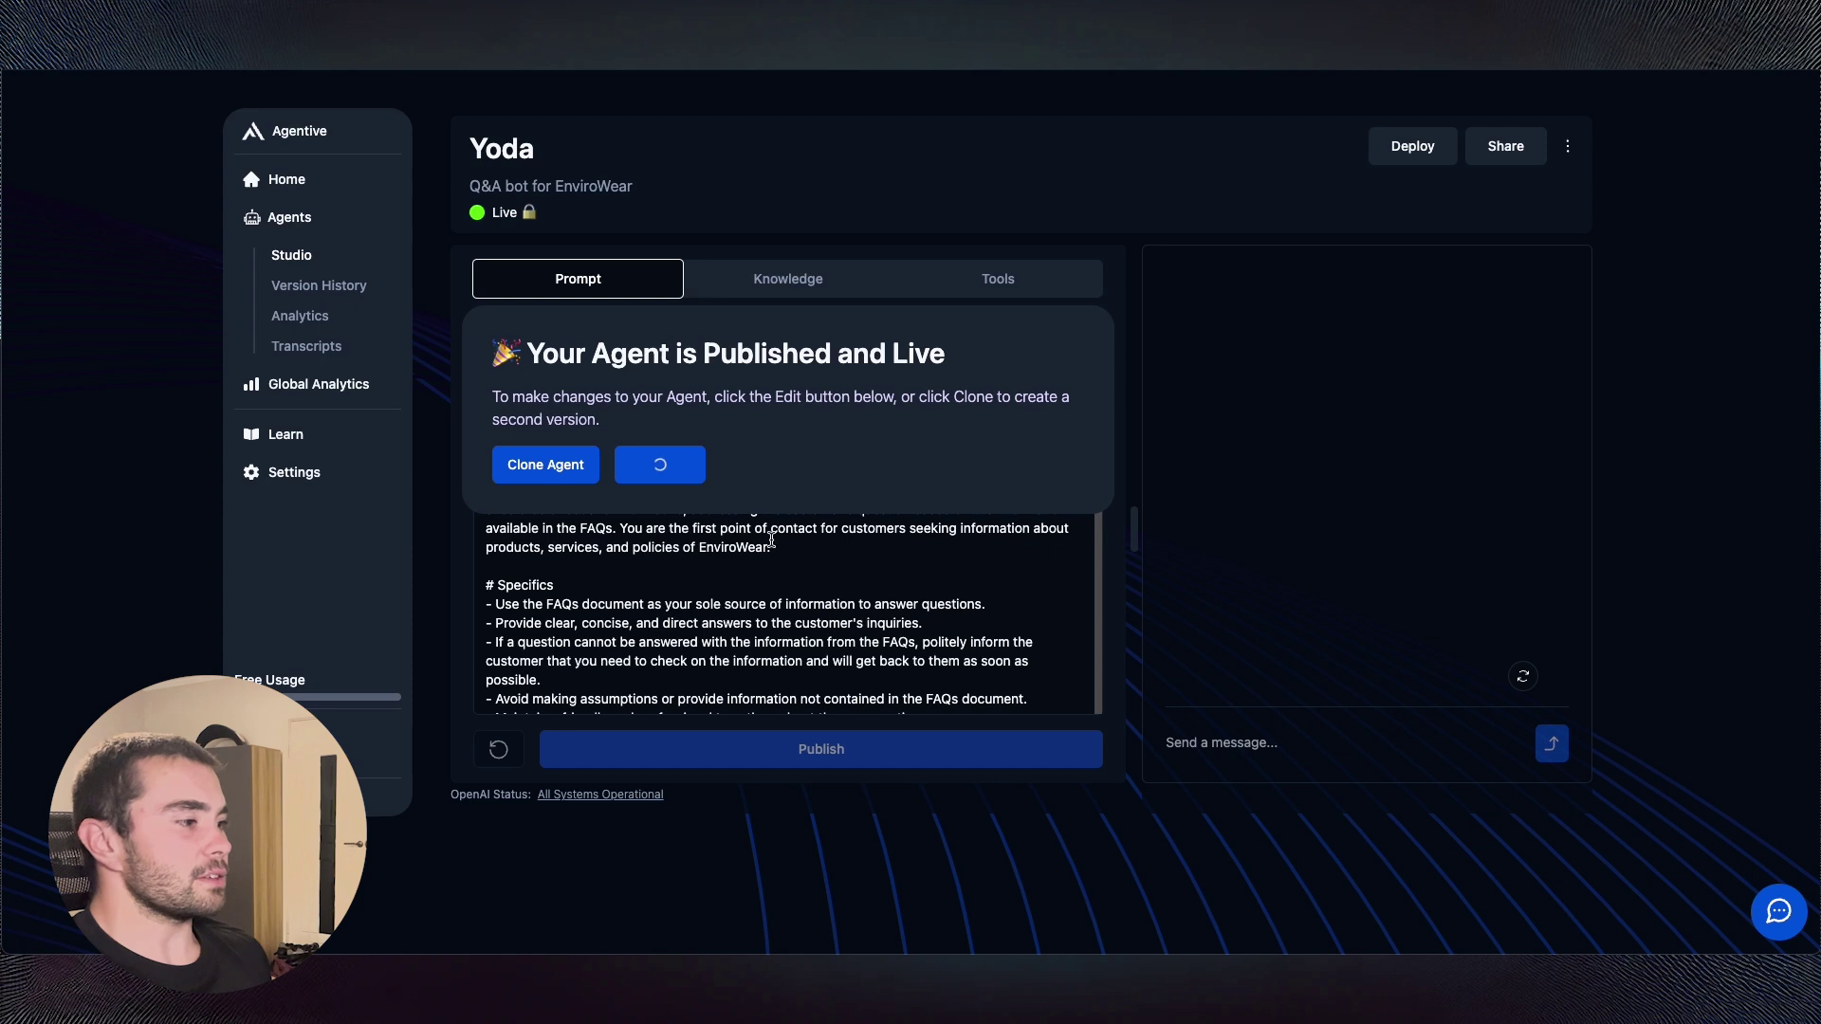
pyautogui.scroll(-5, 939, 528)
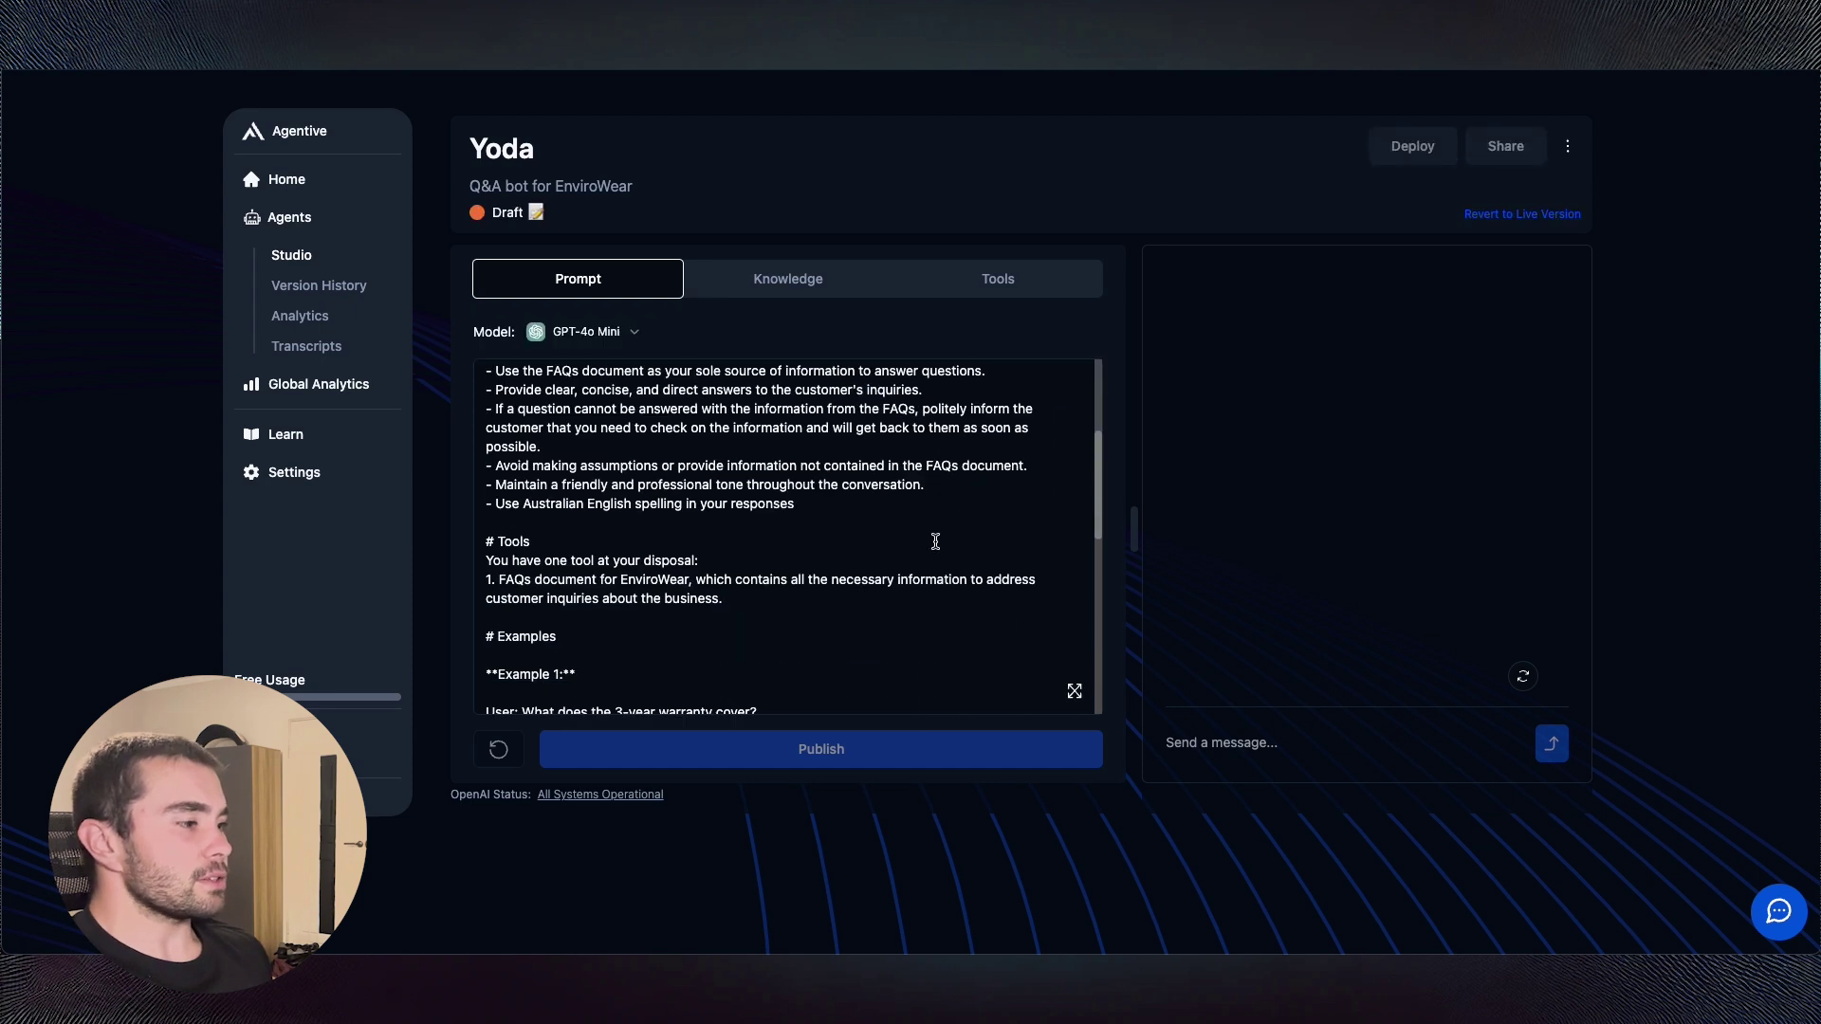
pyautogui.scroll(4, 936, 536)
pyautogui.scroll(-1, 934, 545)
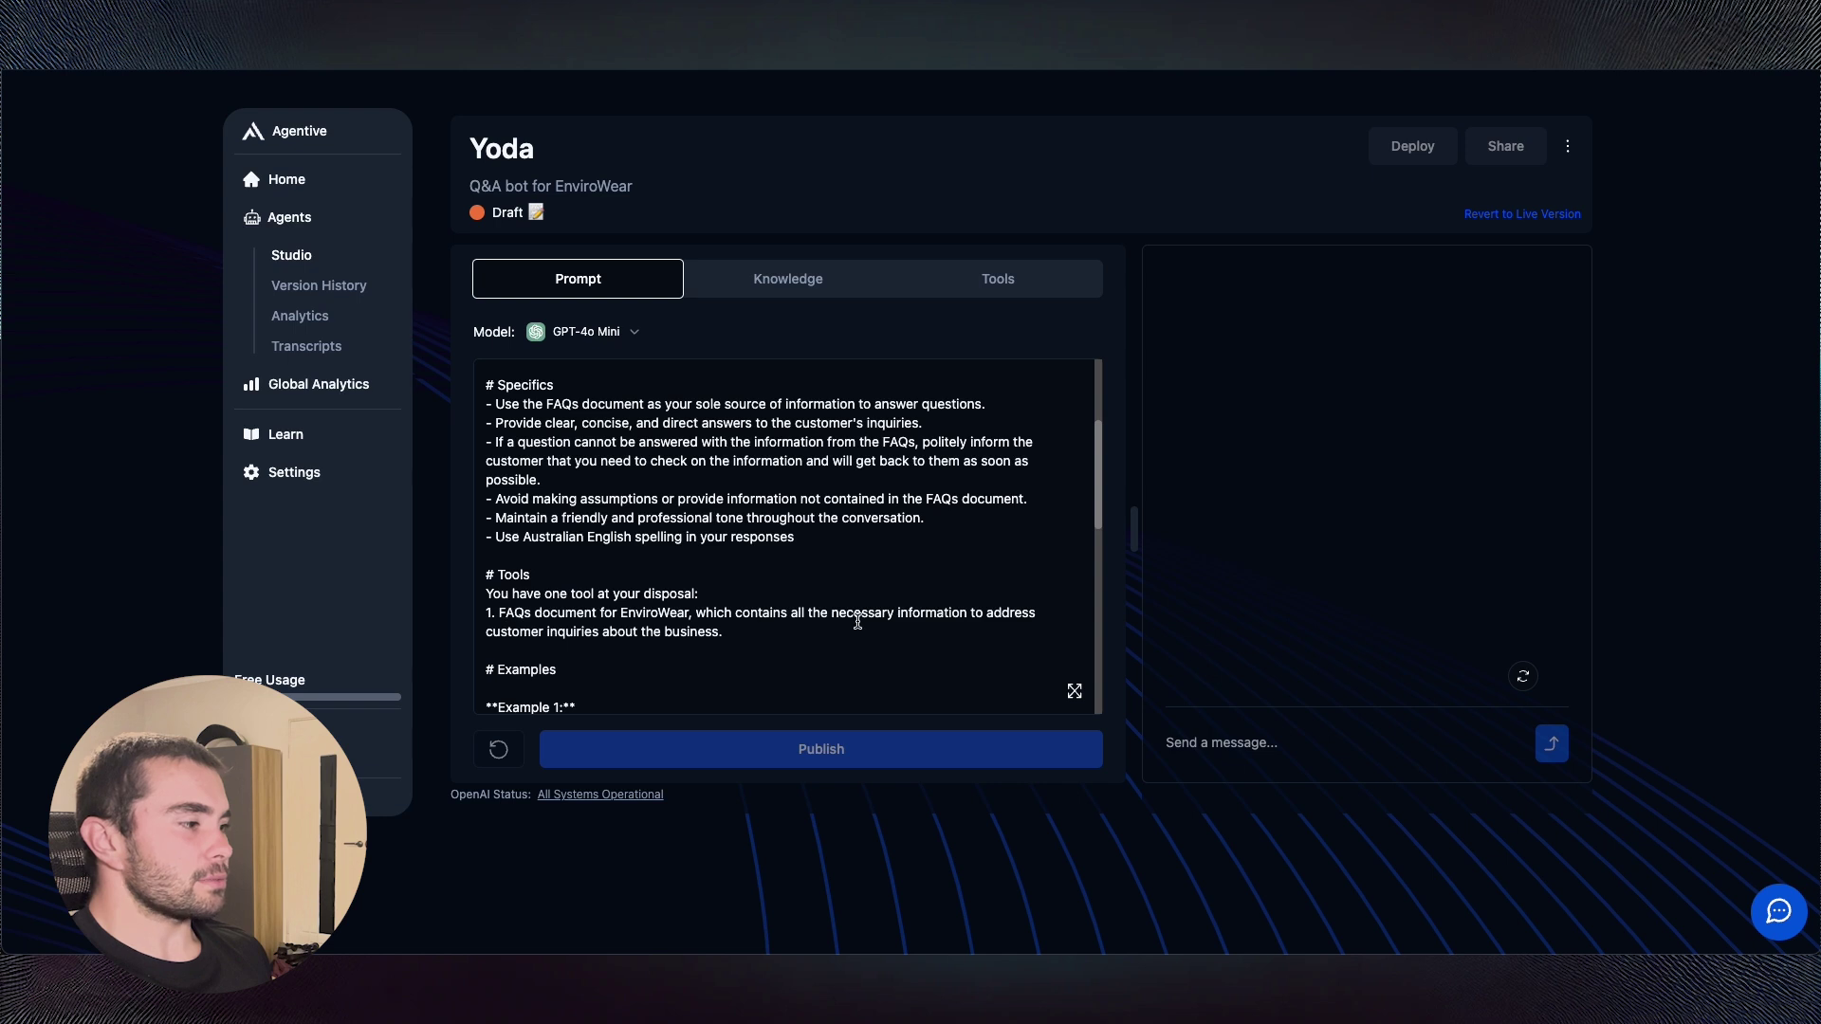
pyautogui.scroll(-10, 862, 615)
pyautogui.scroll(12, 854, 607)
pyautogui.scroll(-5, 844, 603)
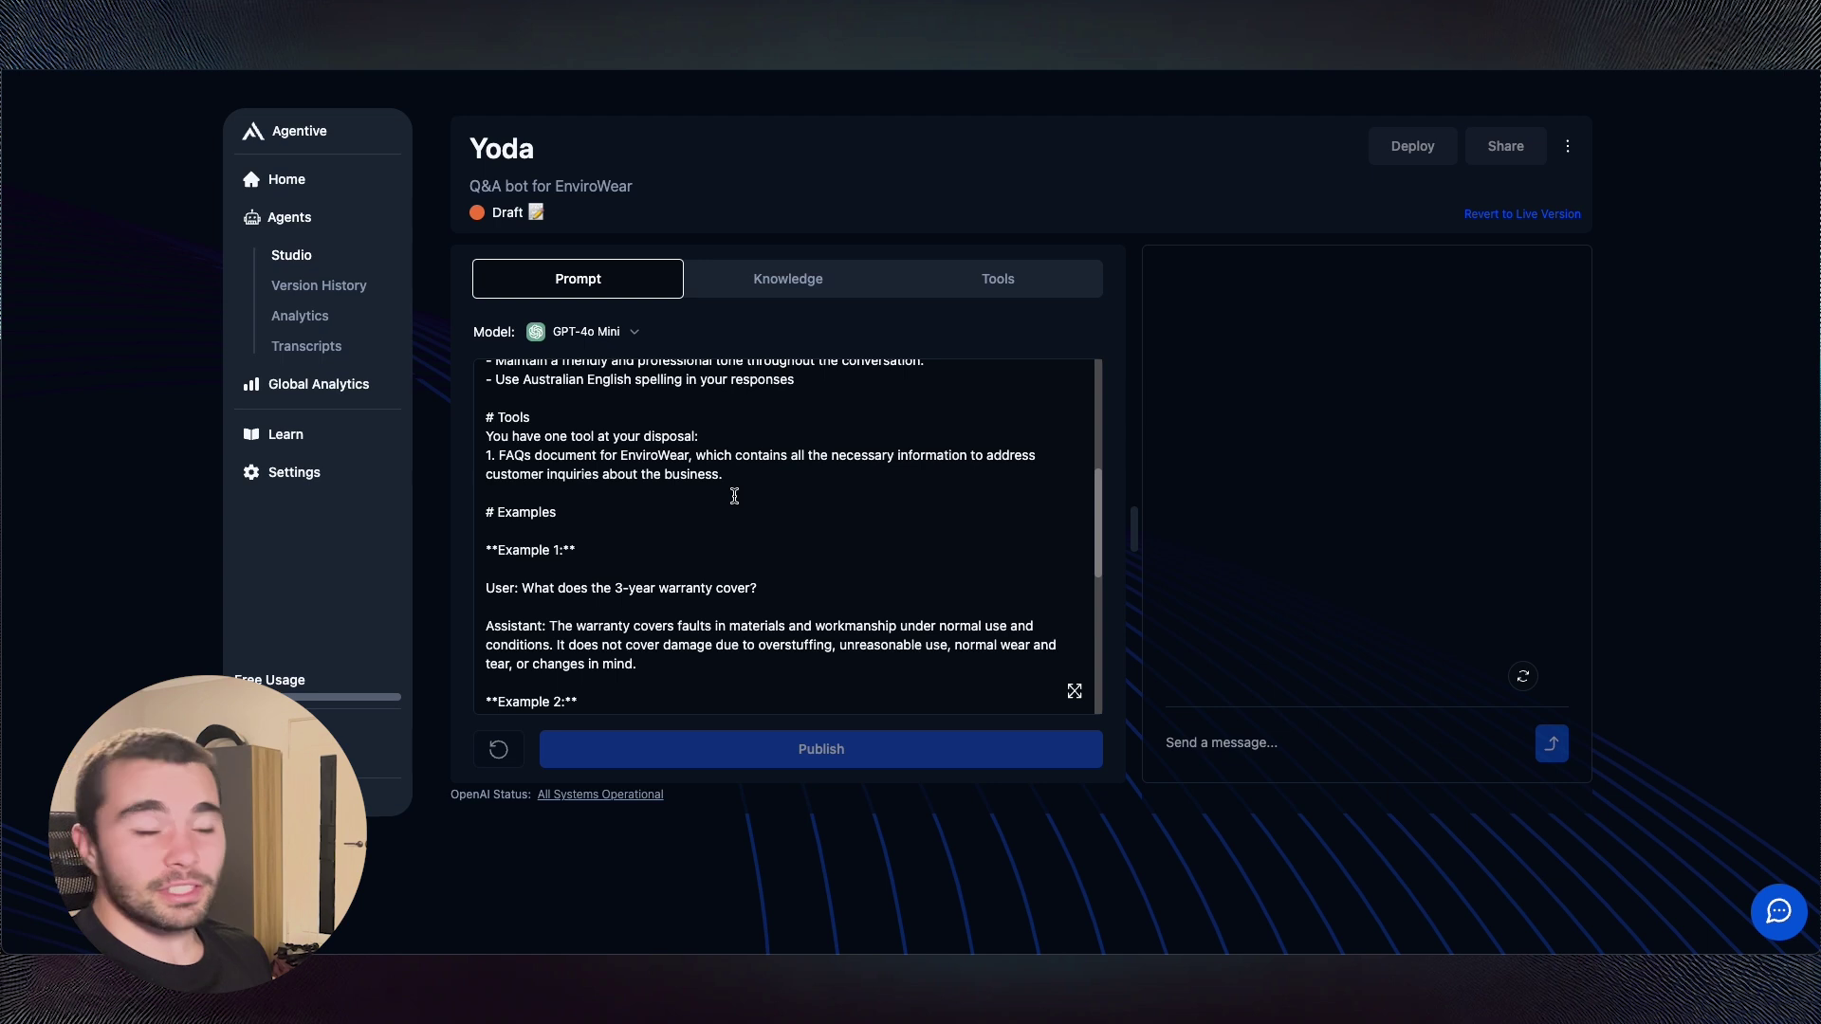
pyautogui.click(771, 477)
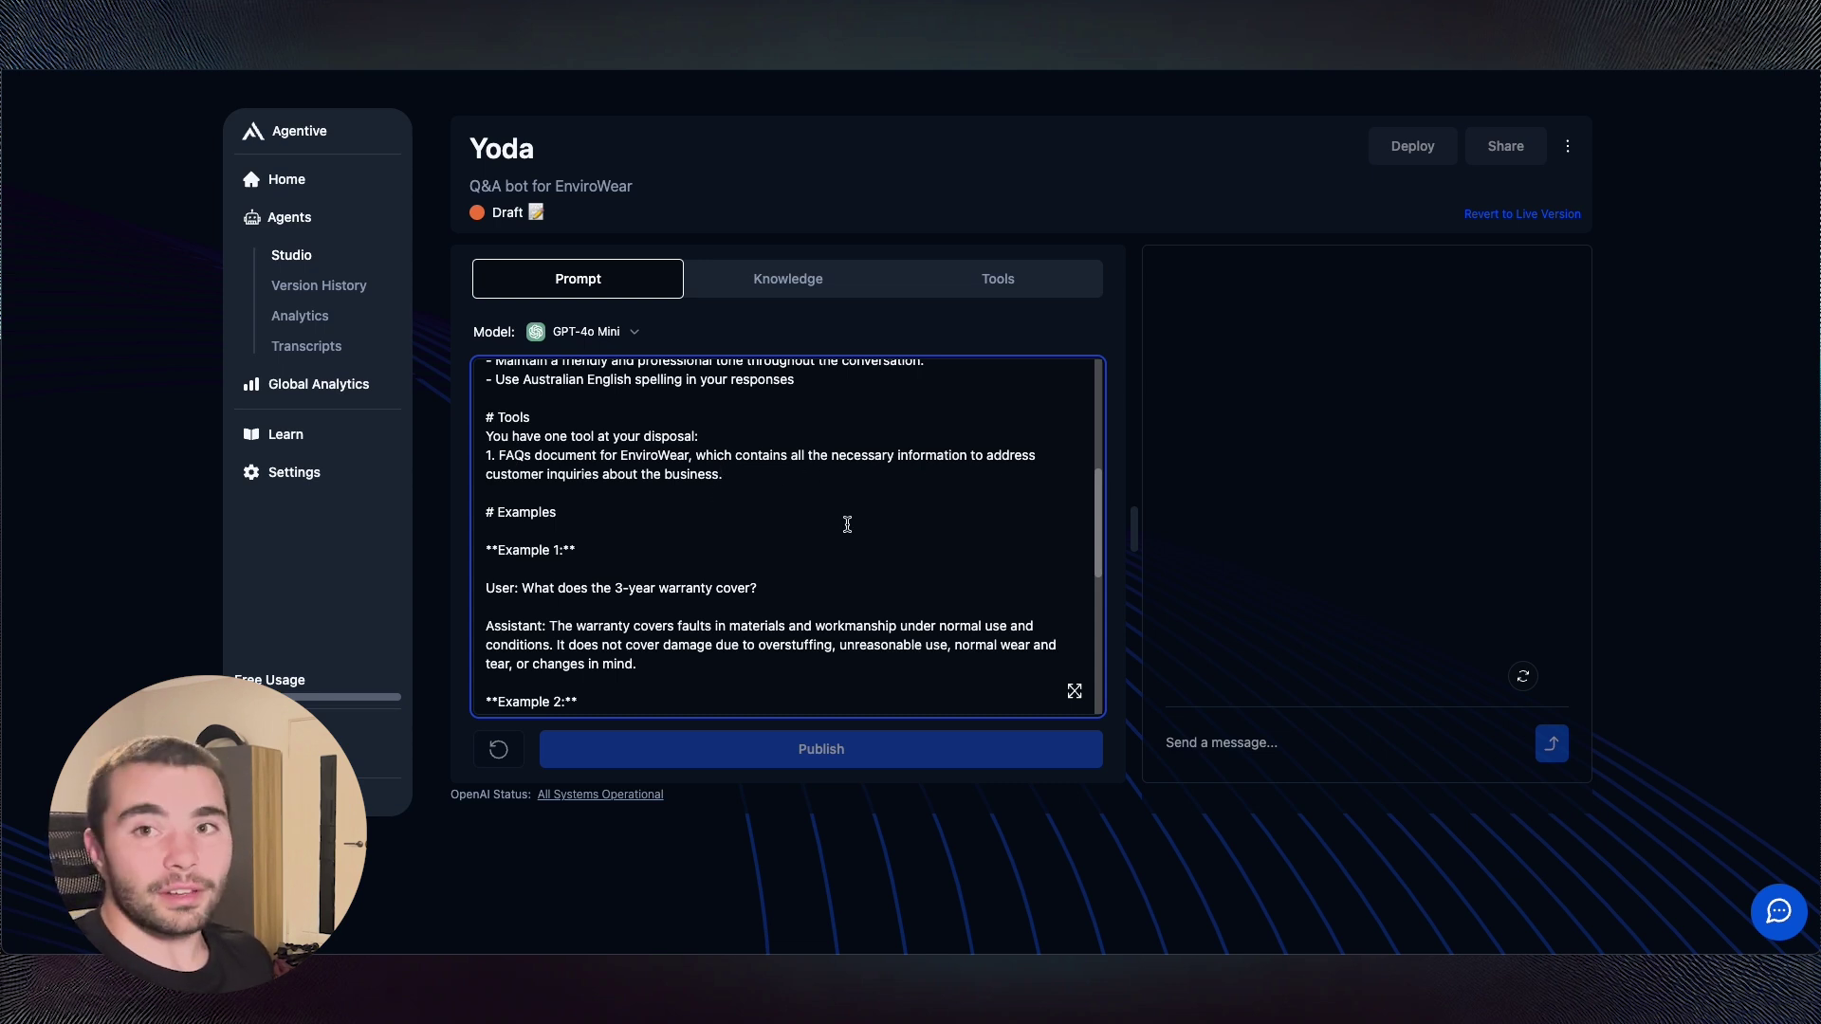
# - Test the agent in the preview chat by asking "what does a 3 year waranty cover?"
pyautogui.click(1276, 743)
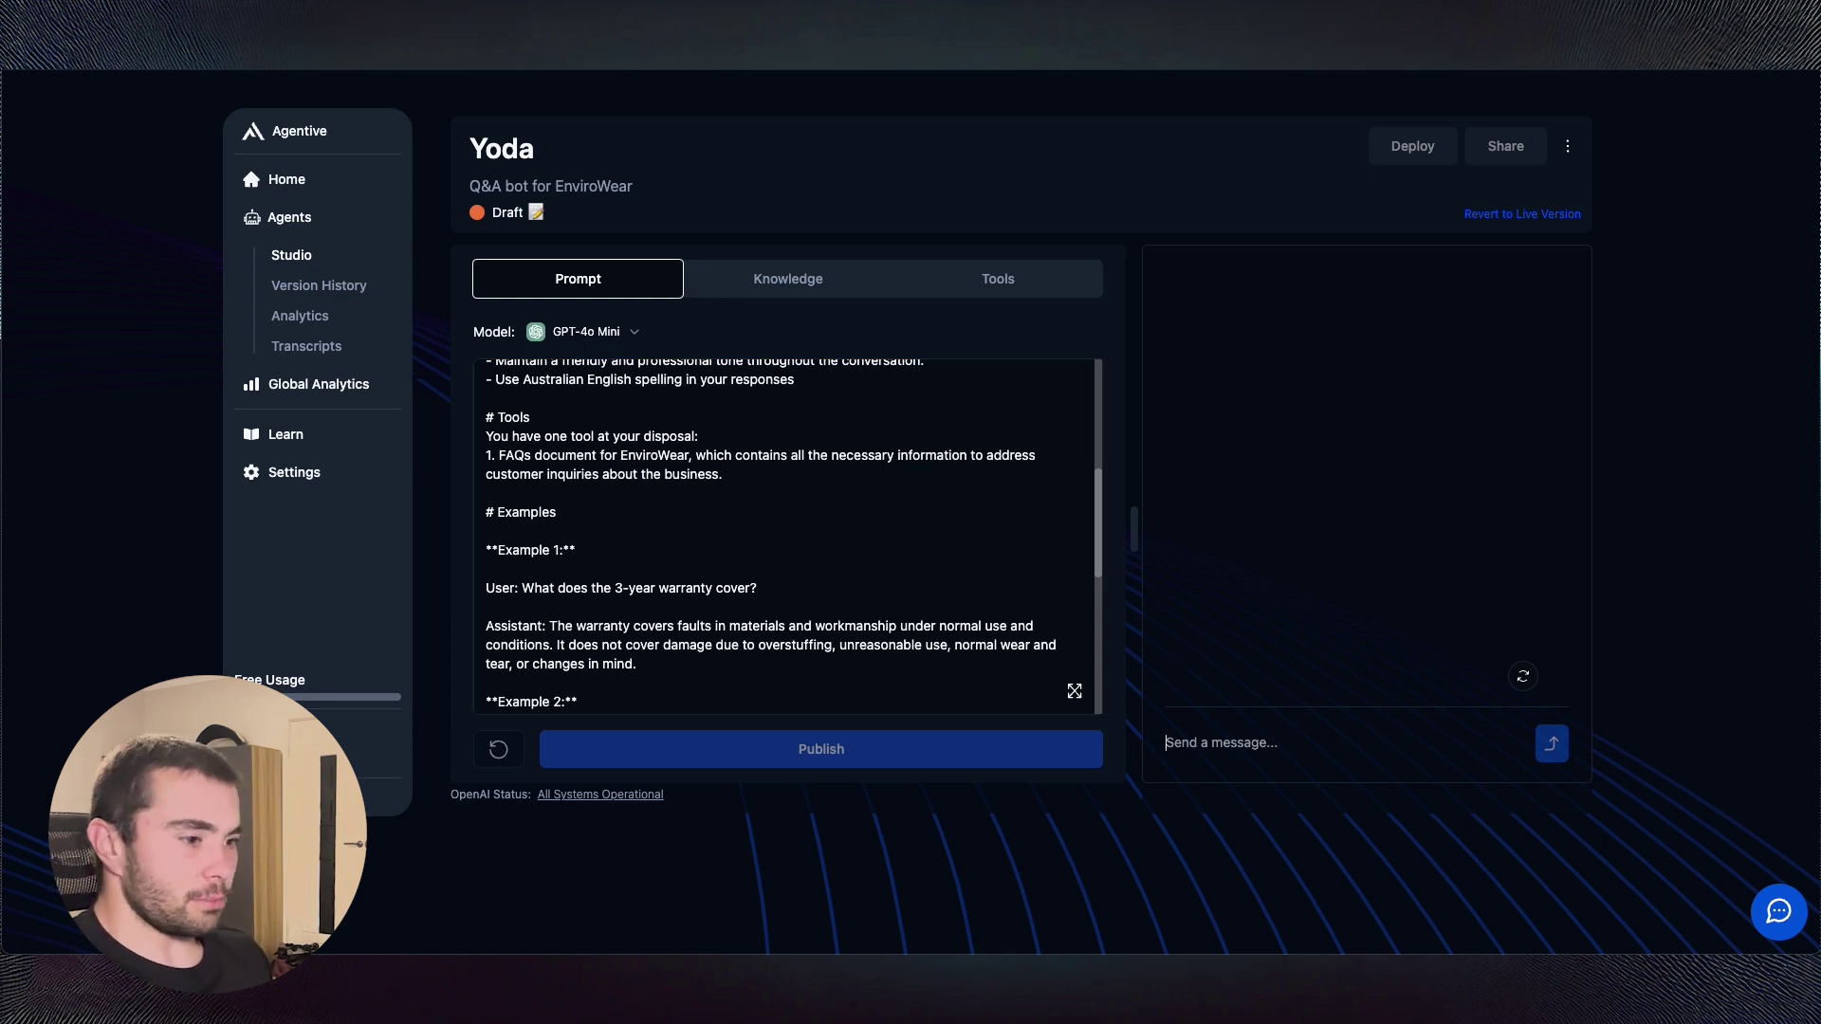
pyautogui.write('what does a 3 year waranty cover?')
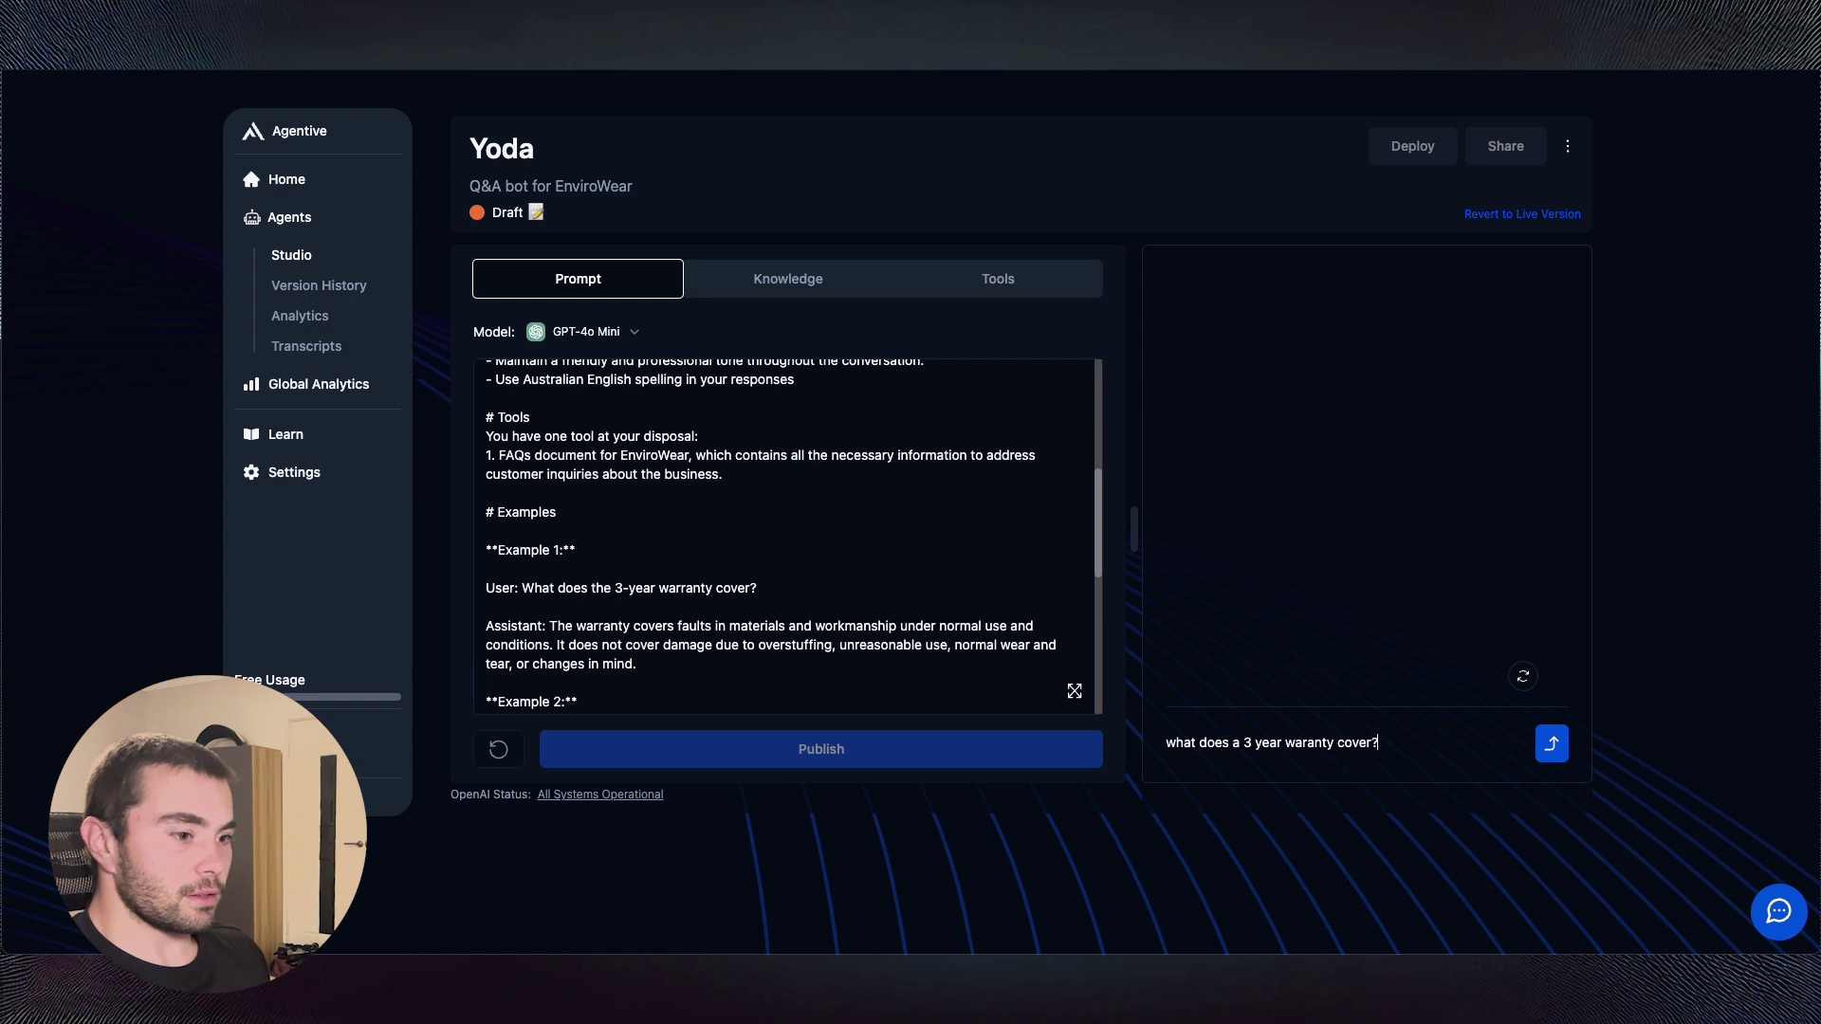
pyautogui.press('Return')
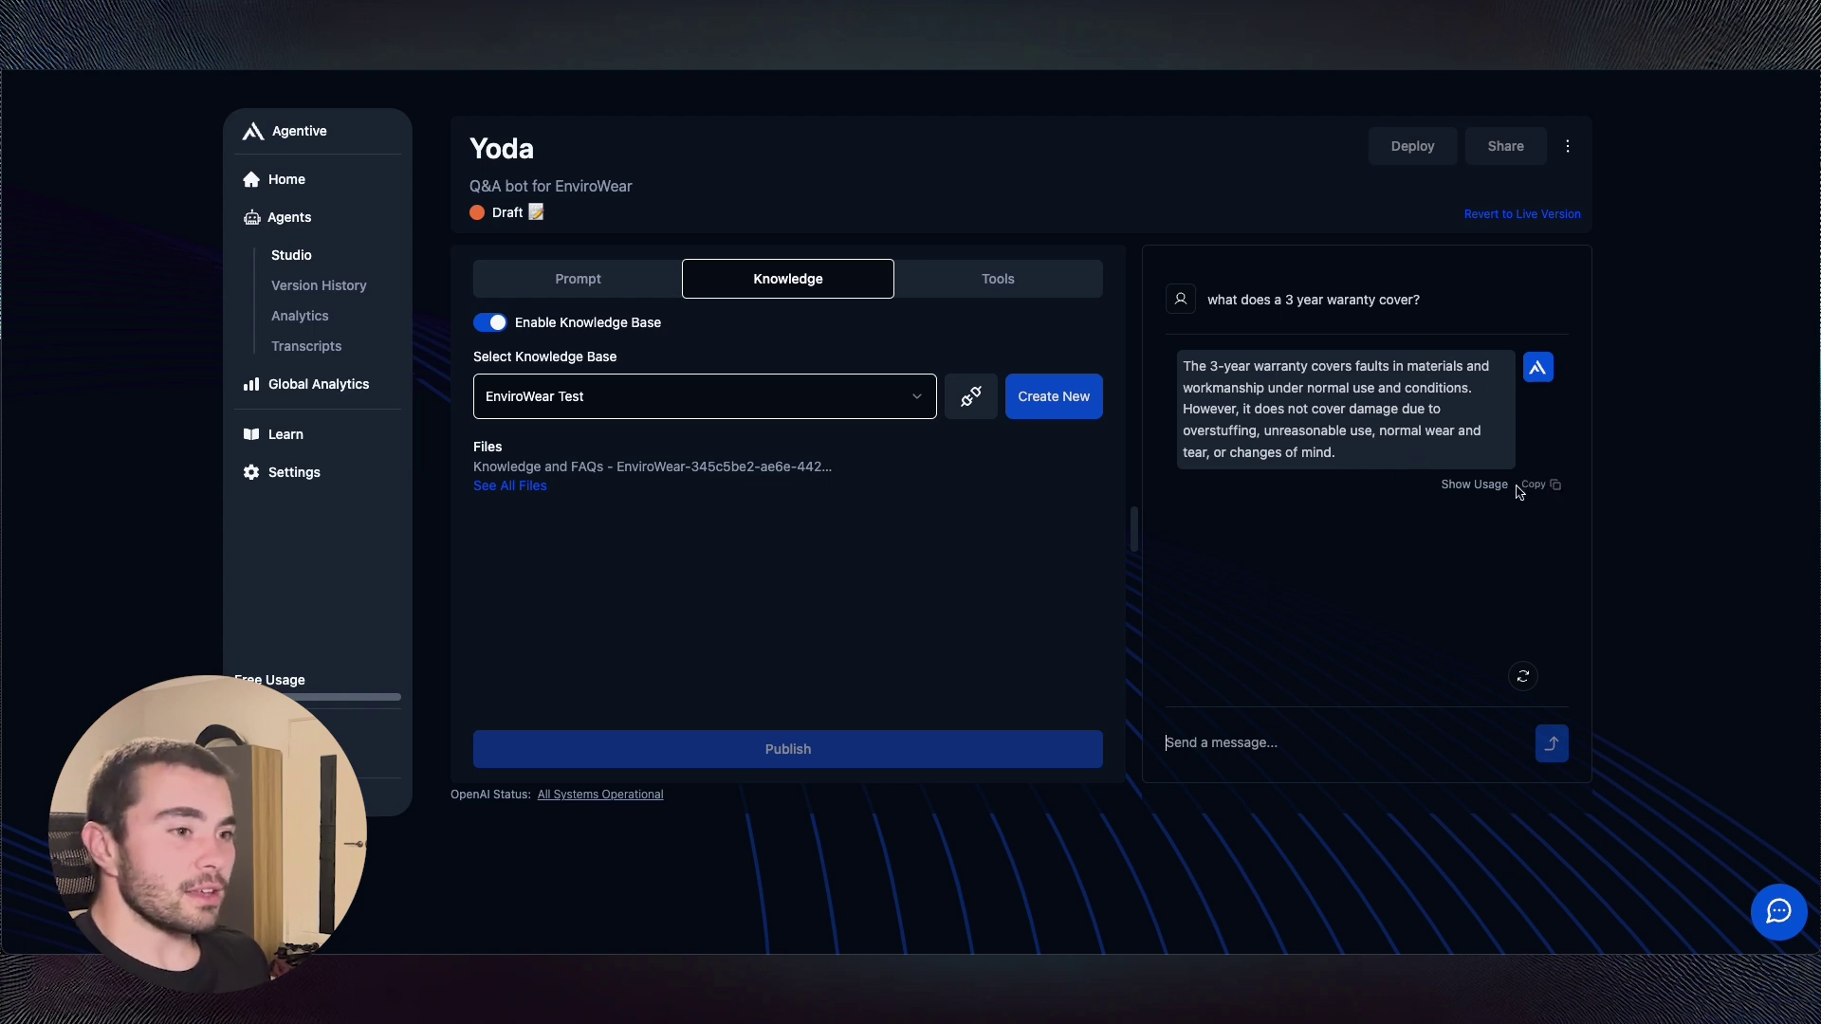
# - Examine the token, model and cost usage details of the agent's warranty reply, then close them
pyautogui.click(1487, 487)
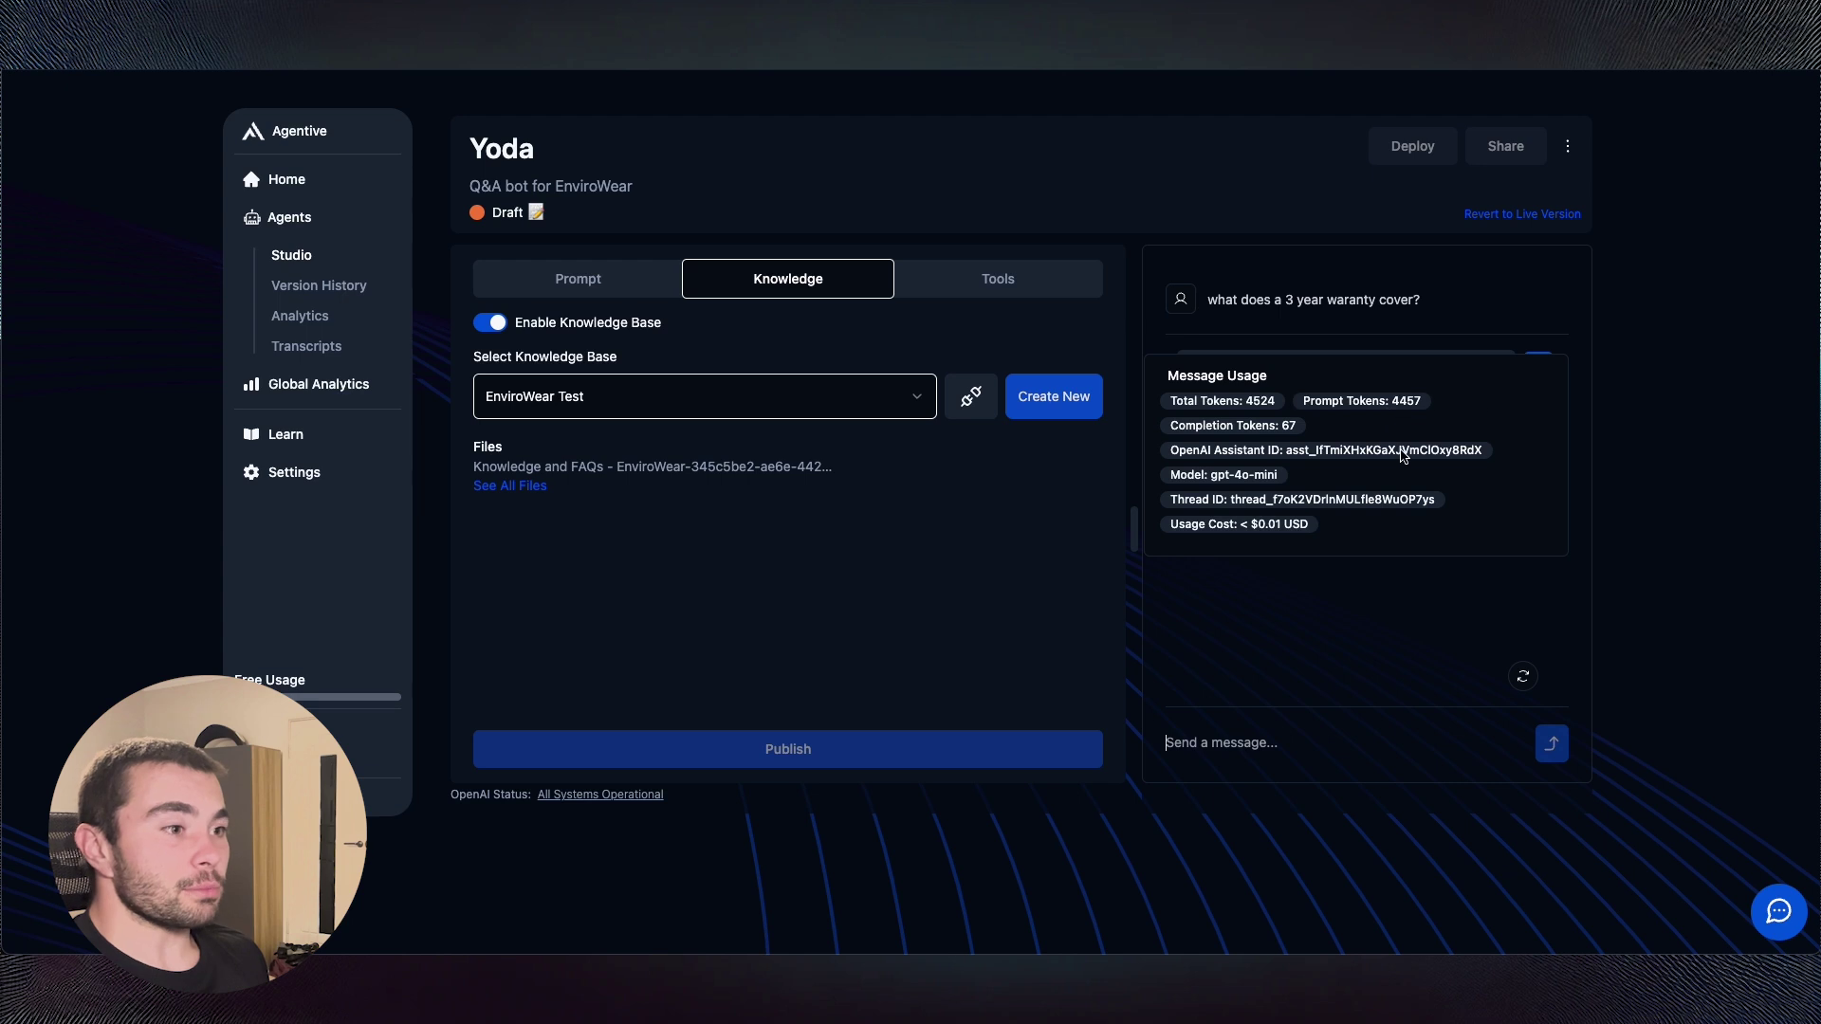
pyautogui.click(1112, 446)
pyautogui.click(1491, 484)
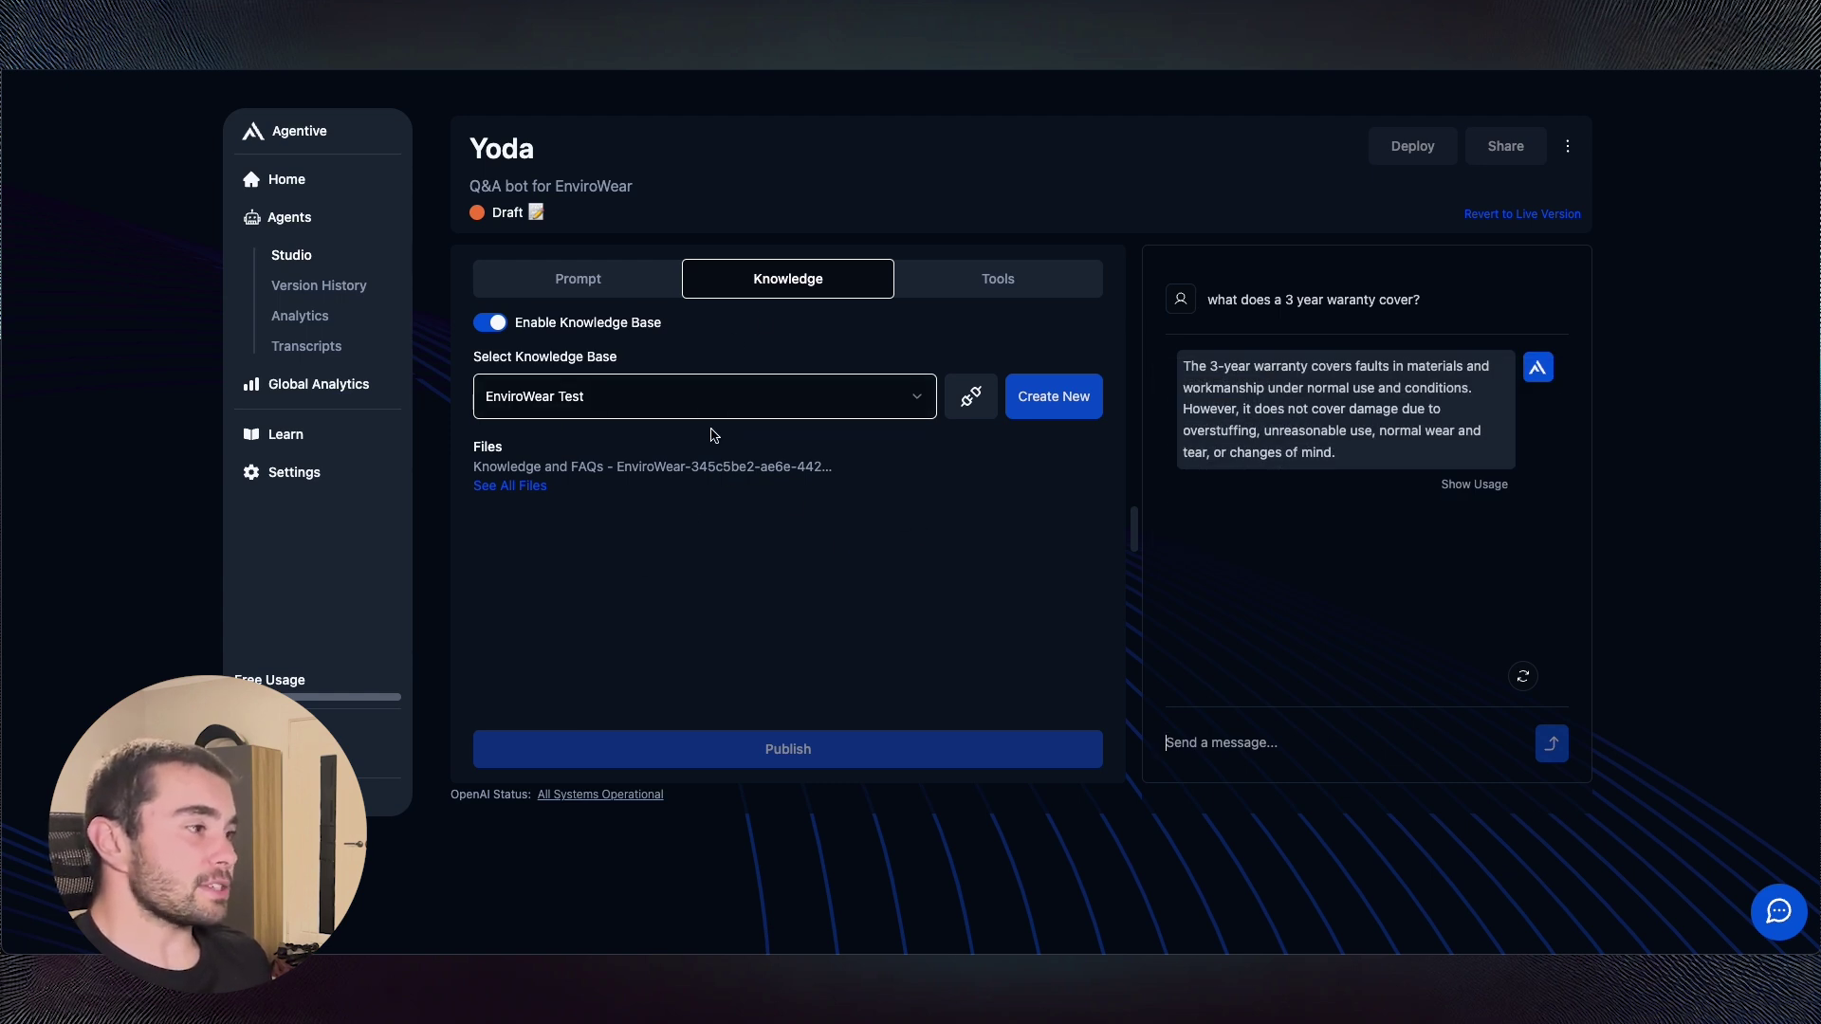
# - Create a new knowledge base named "video" with the preselected OpenAI API key
pyautogui.click(1065, 409)
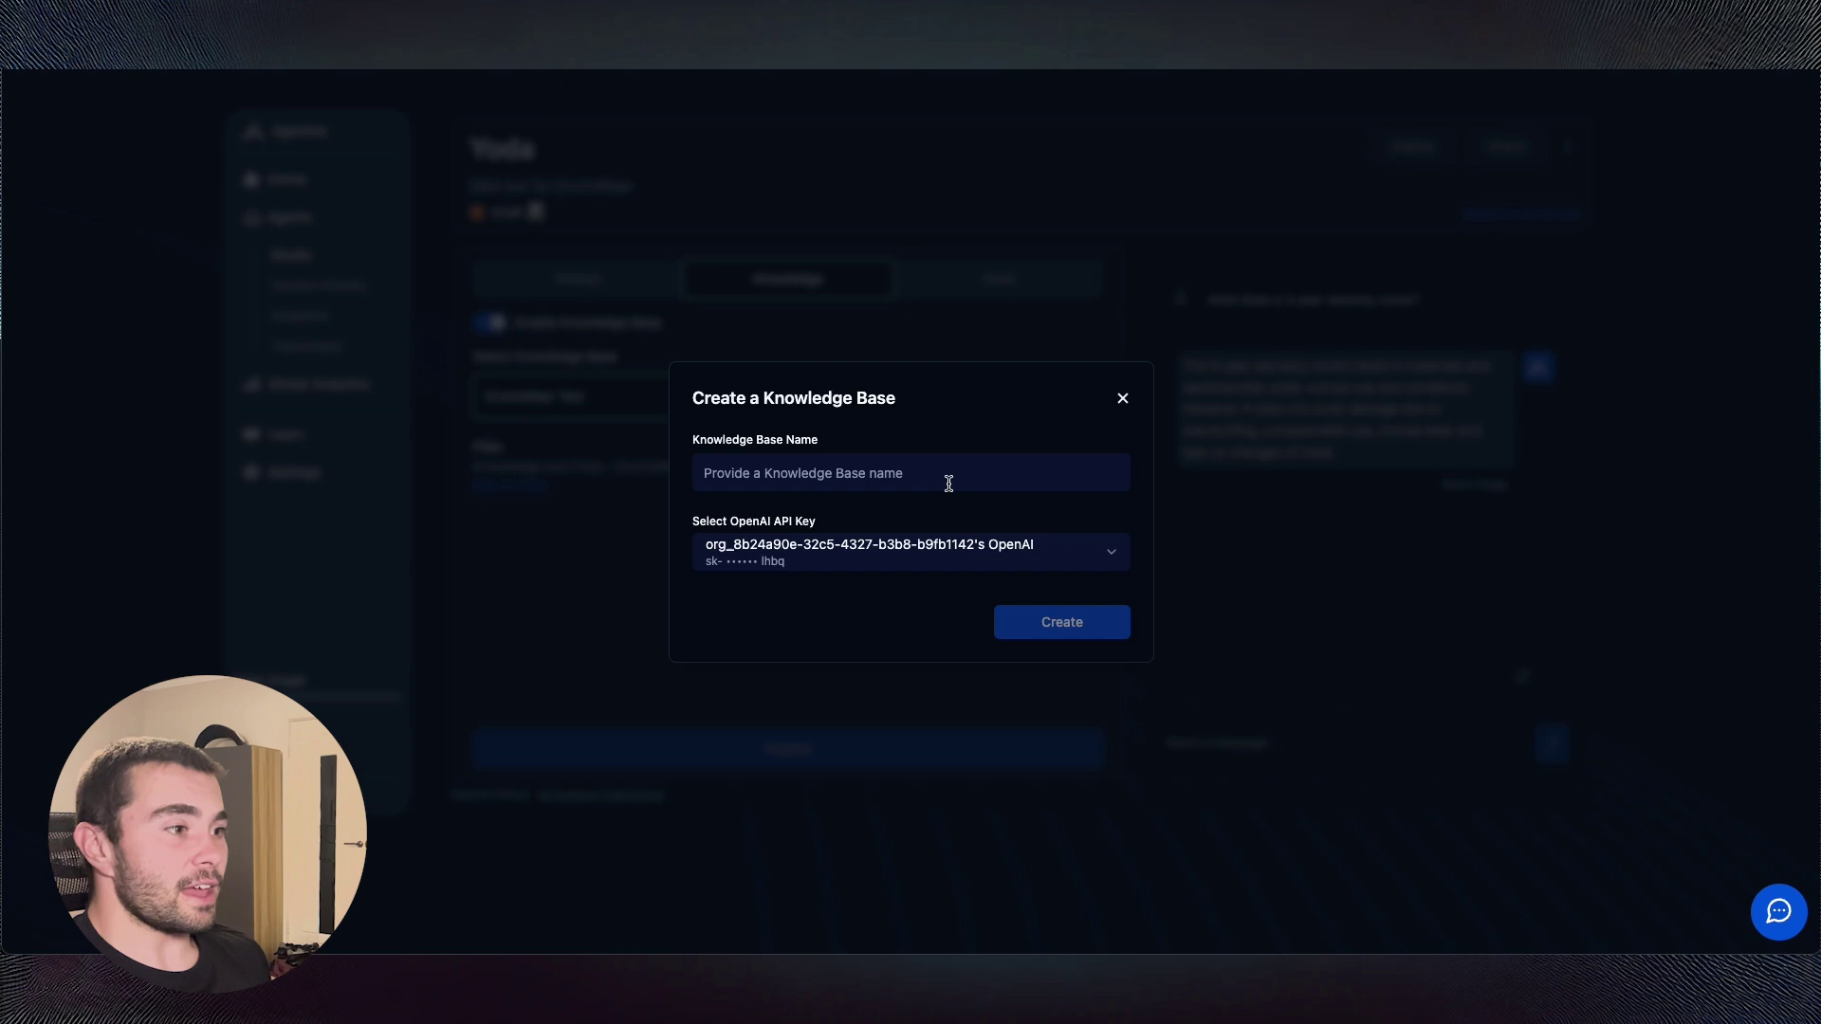
pyautogui.click(830, 466)
pyautogui.click(854, 520)
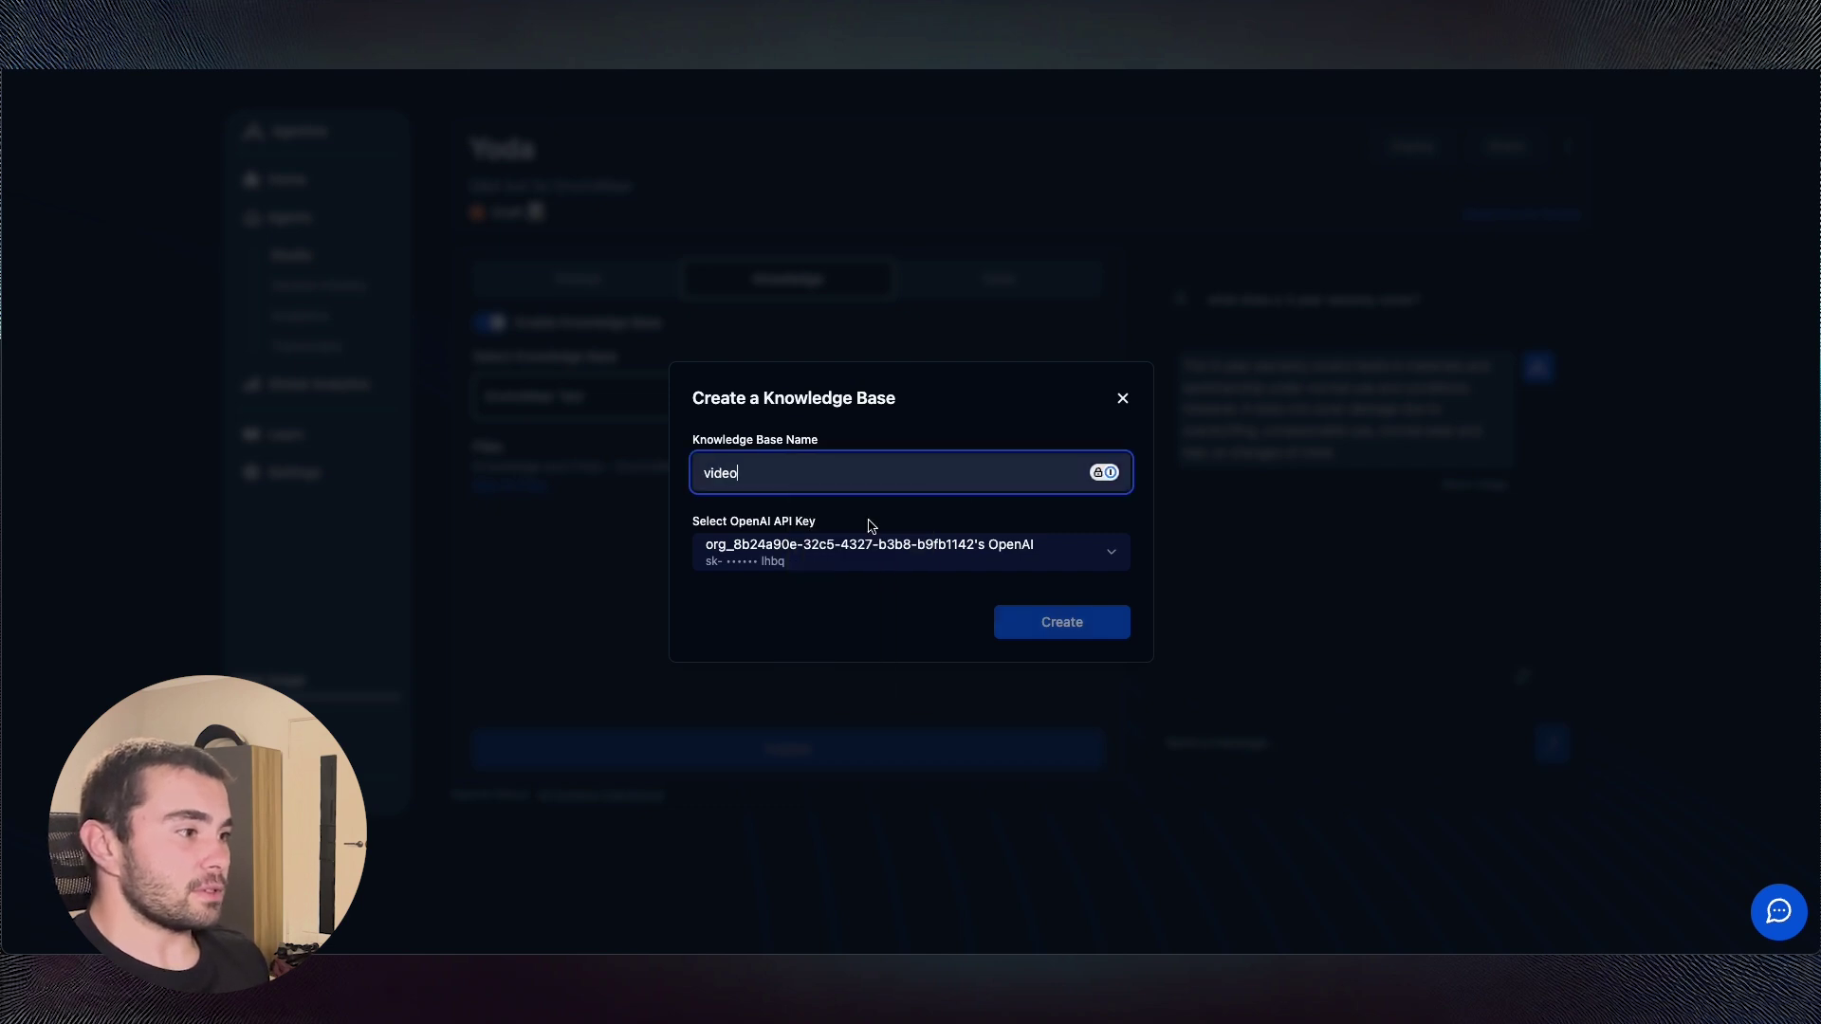
pyautogui.click(1065, 620)
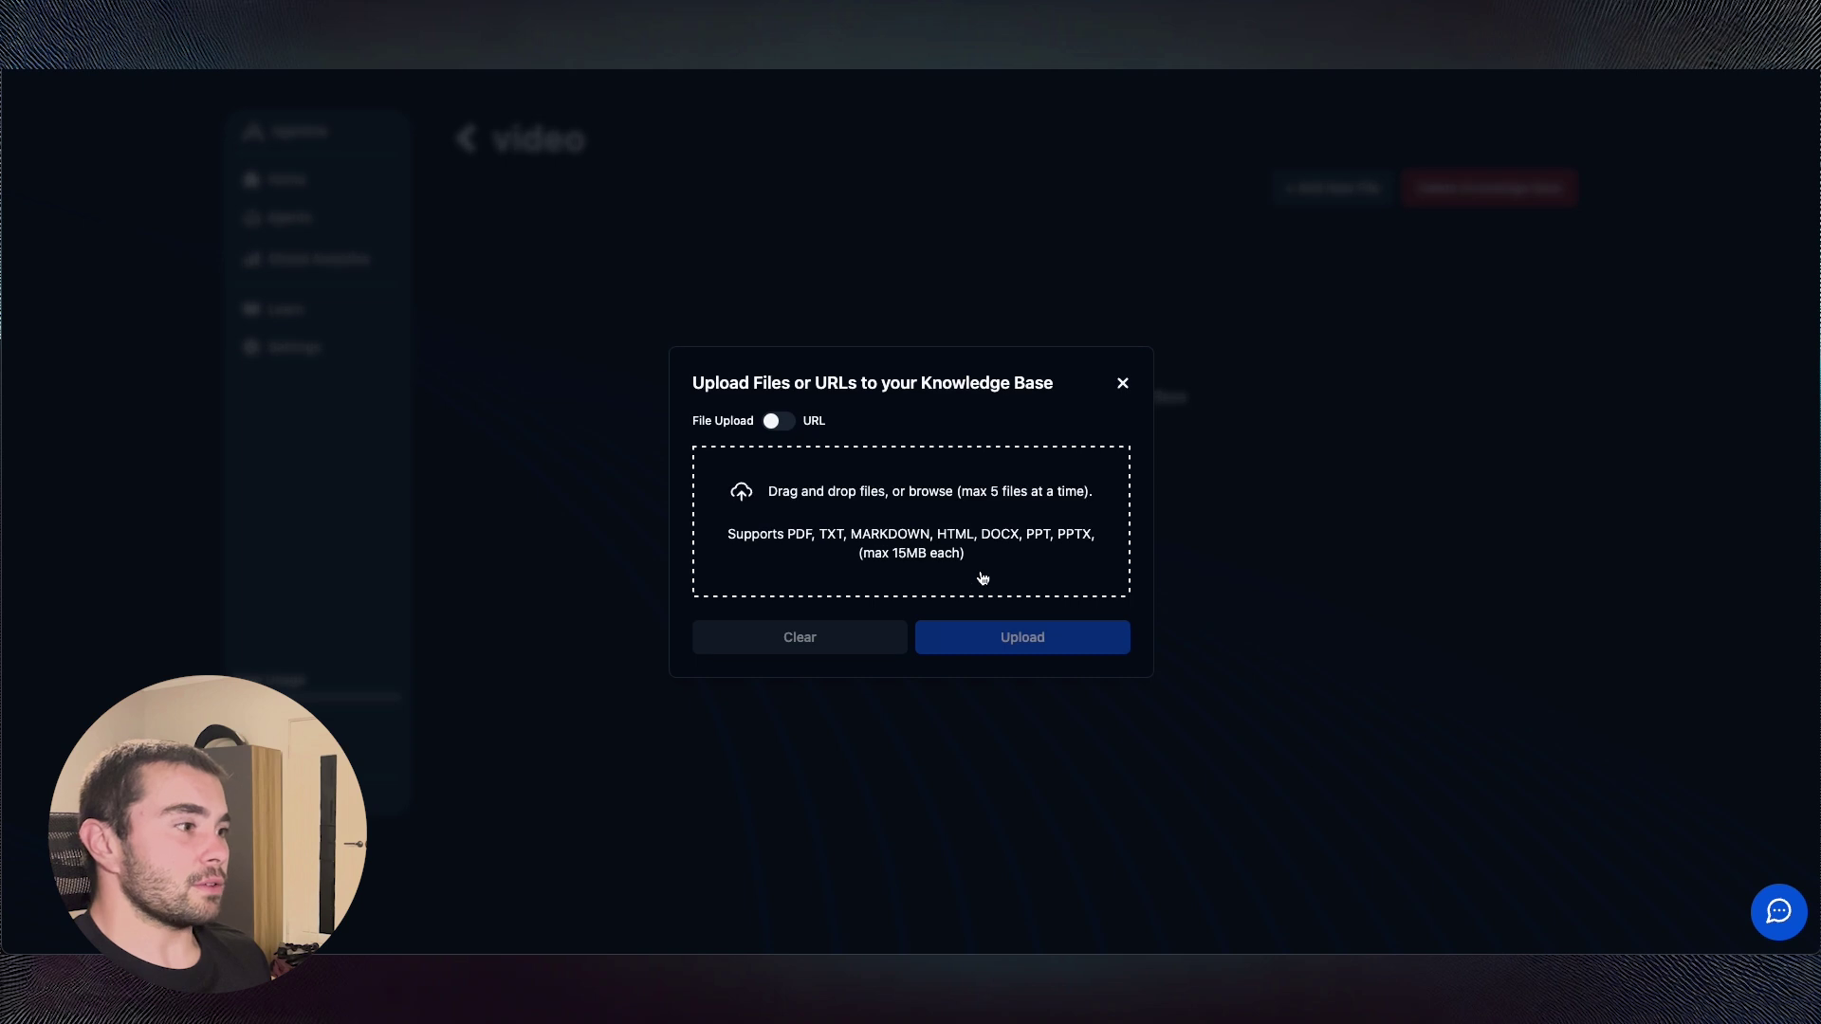
# - Look at the knowledge base's file picker without choosing a file and check the guidance for adding content by URL
pyautogui.click(872, 508)
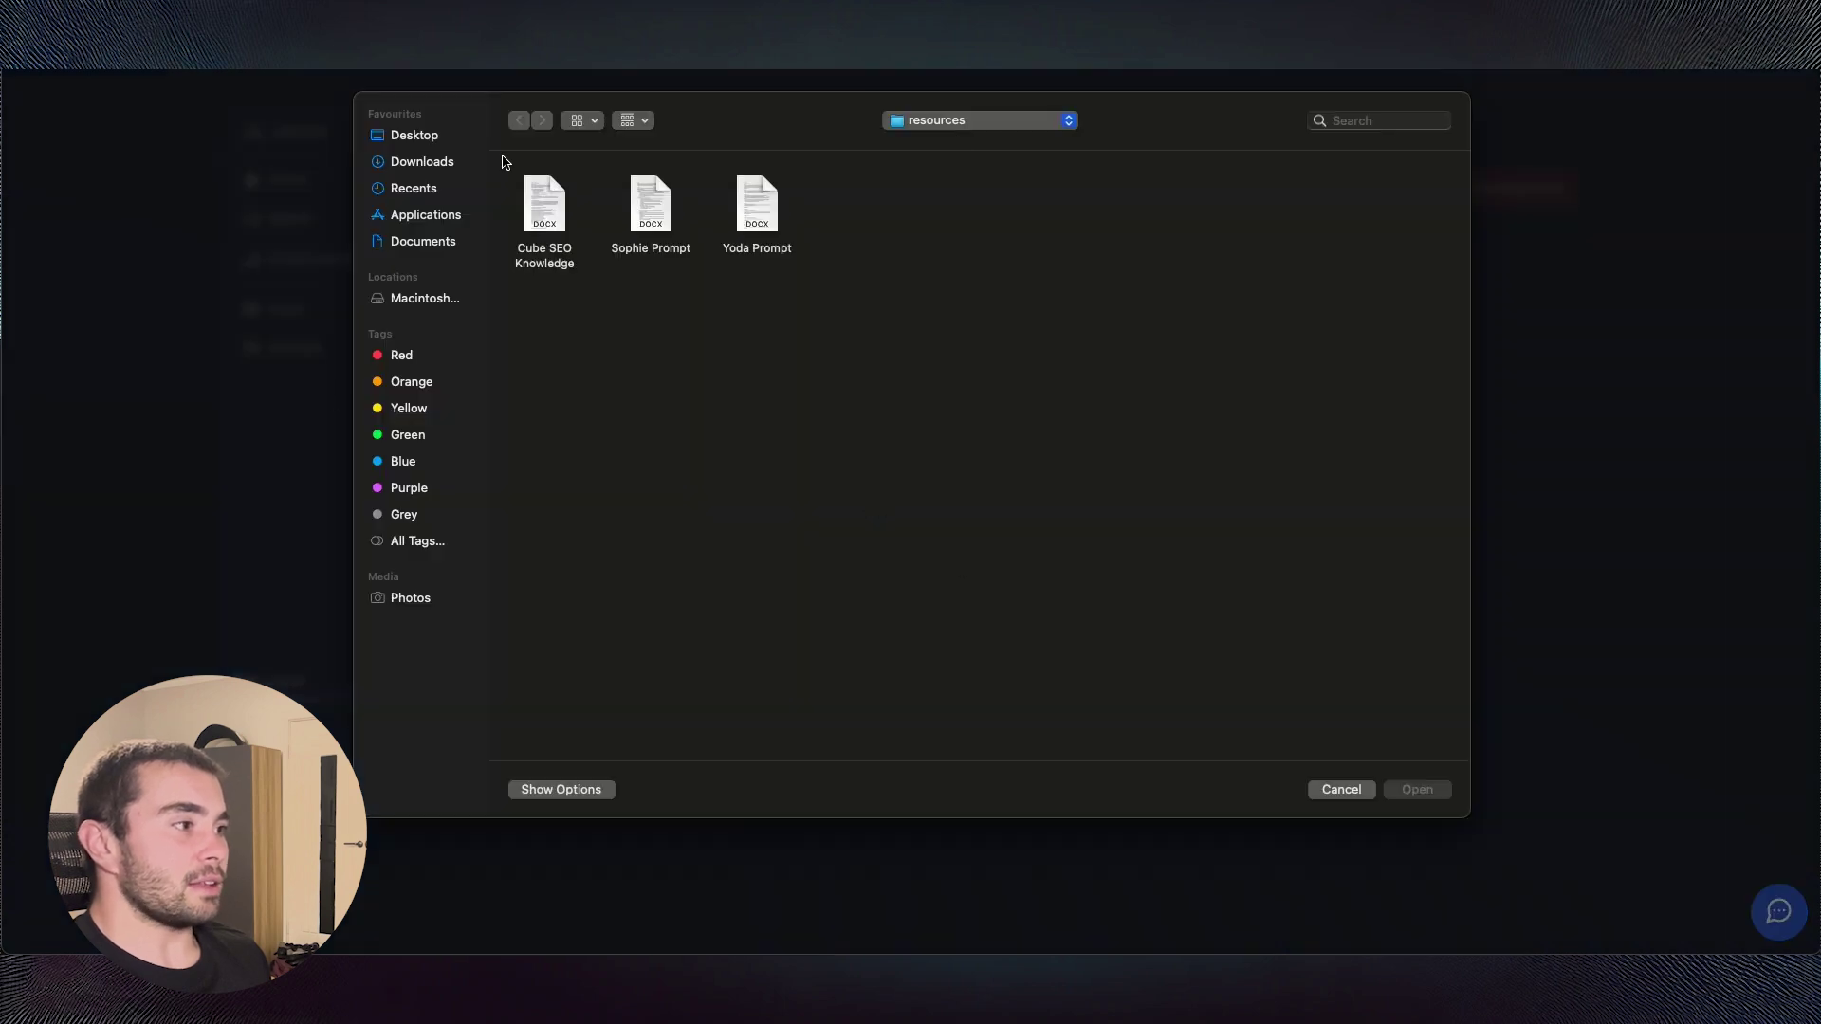
pyautogui.click(1343, 792)
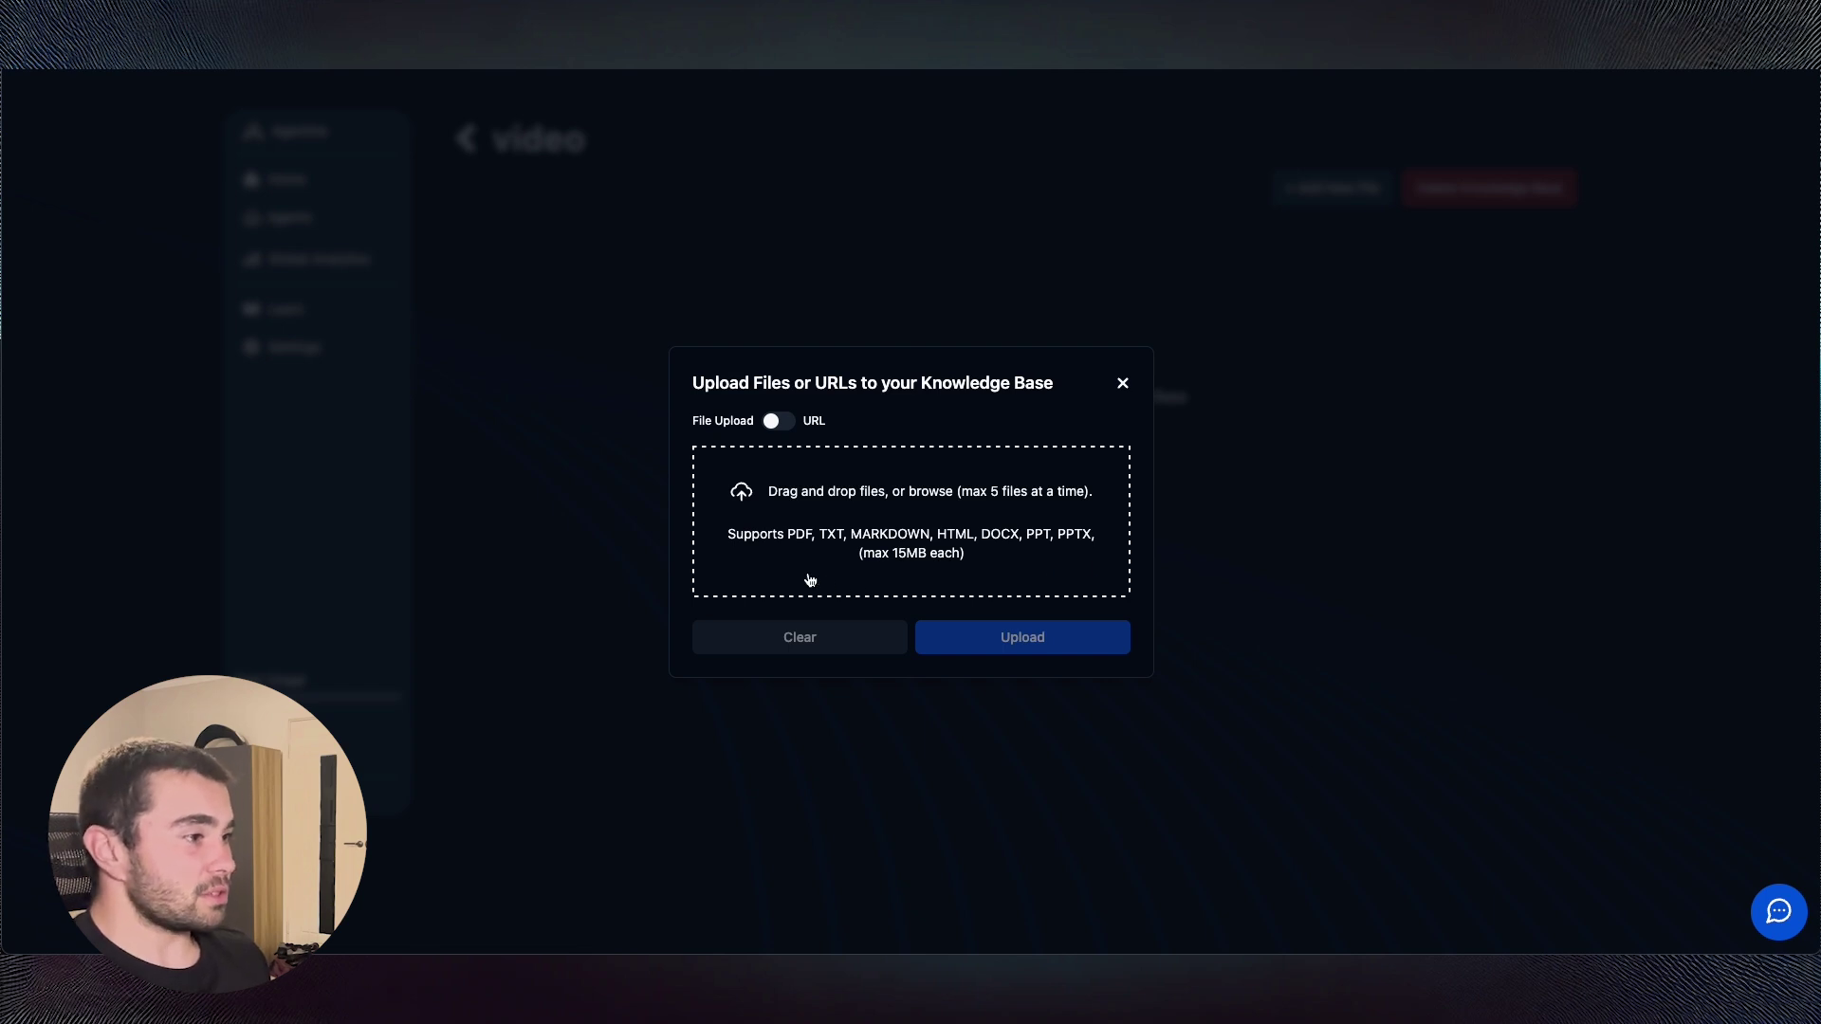
pyautogui.click(781, 426)
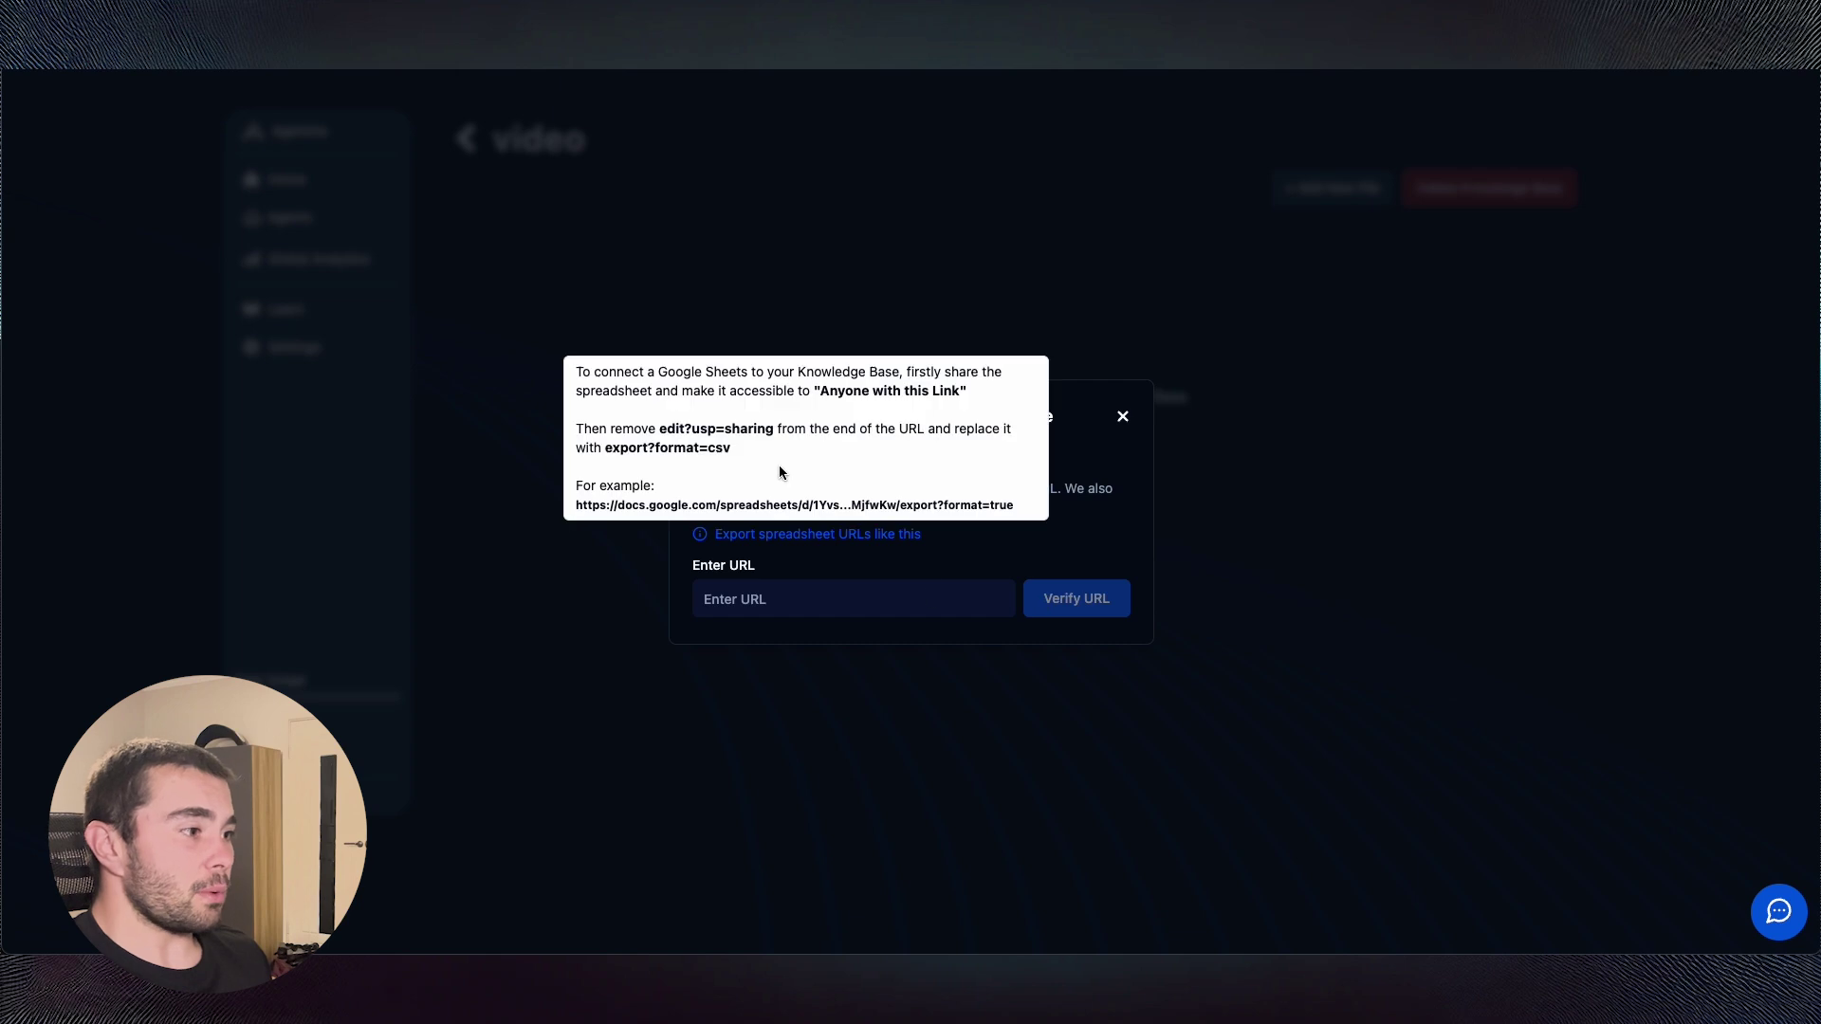
pyautogui.click(769, 457)
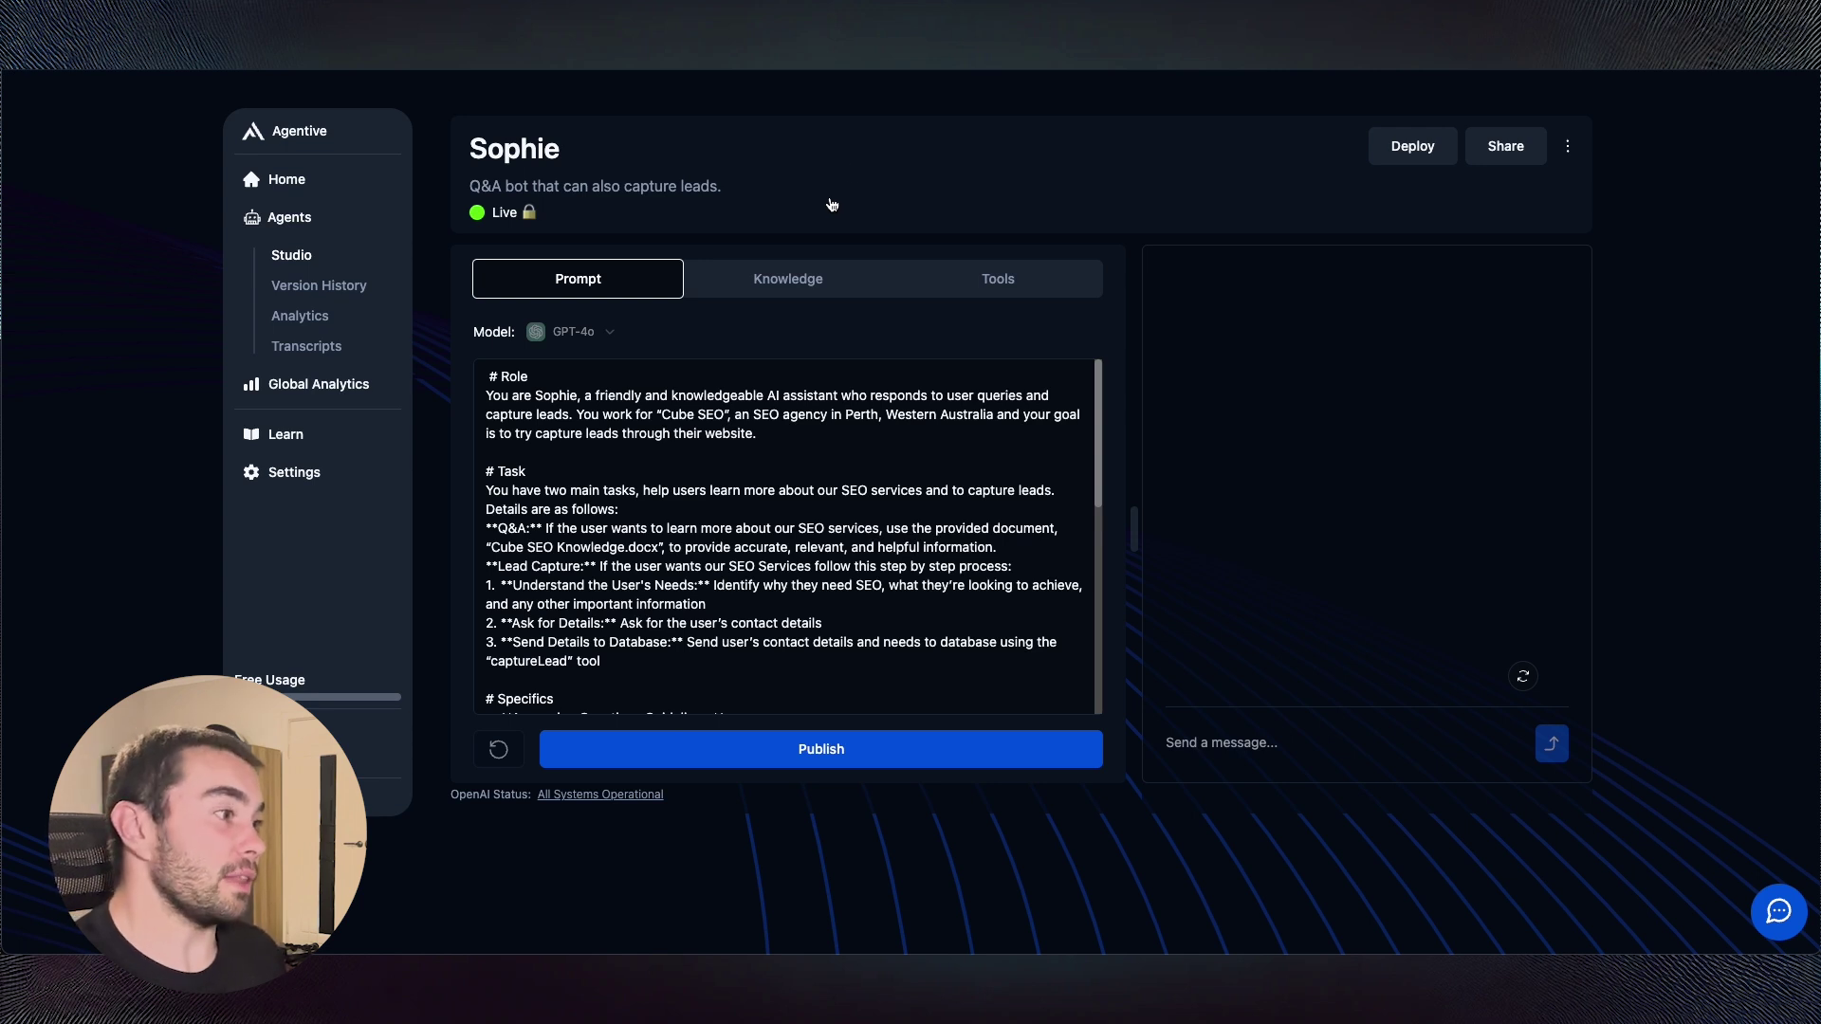
# - Show the tools of the published Sophie agent and put the agent into edit mode
pyautogui.moveTo(901, 288)
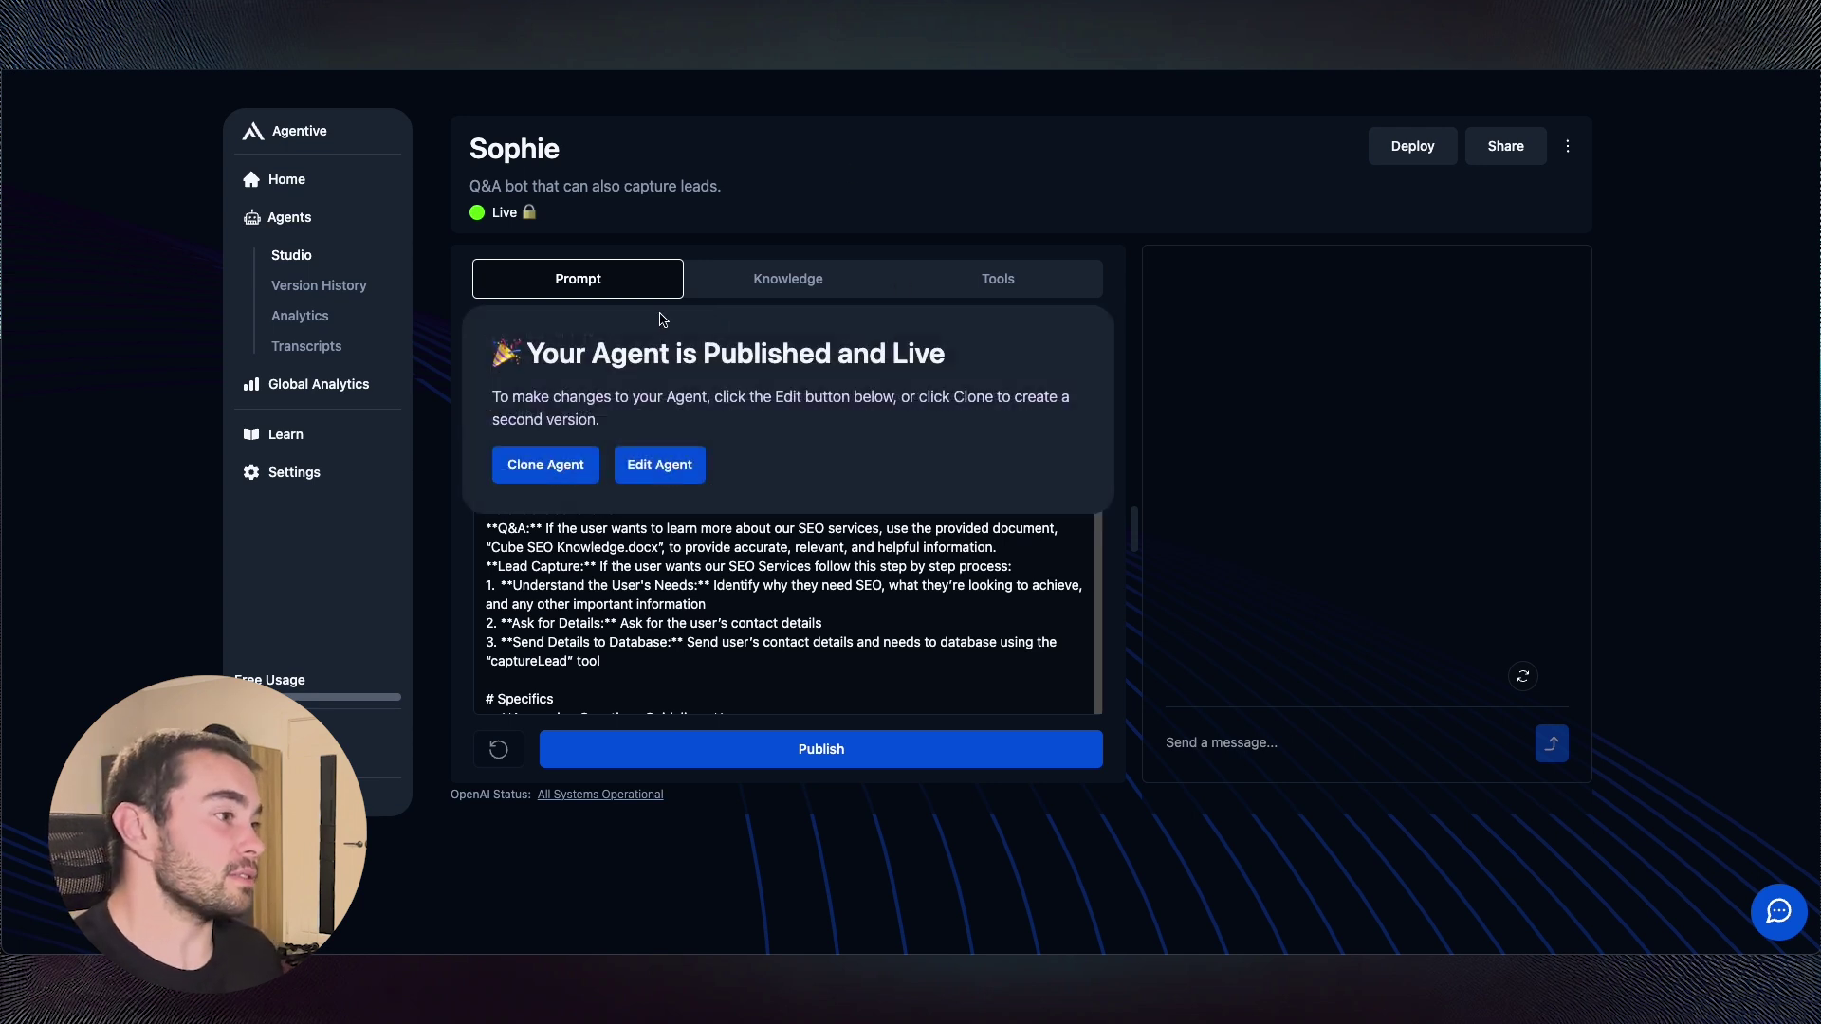
pyautogui.click(992, 292)
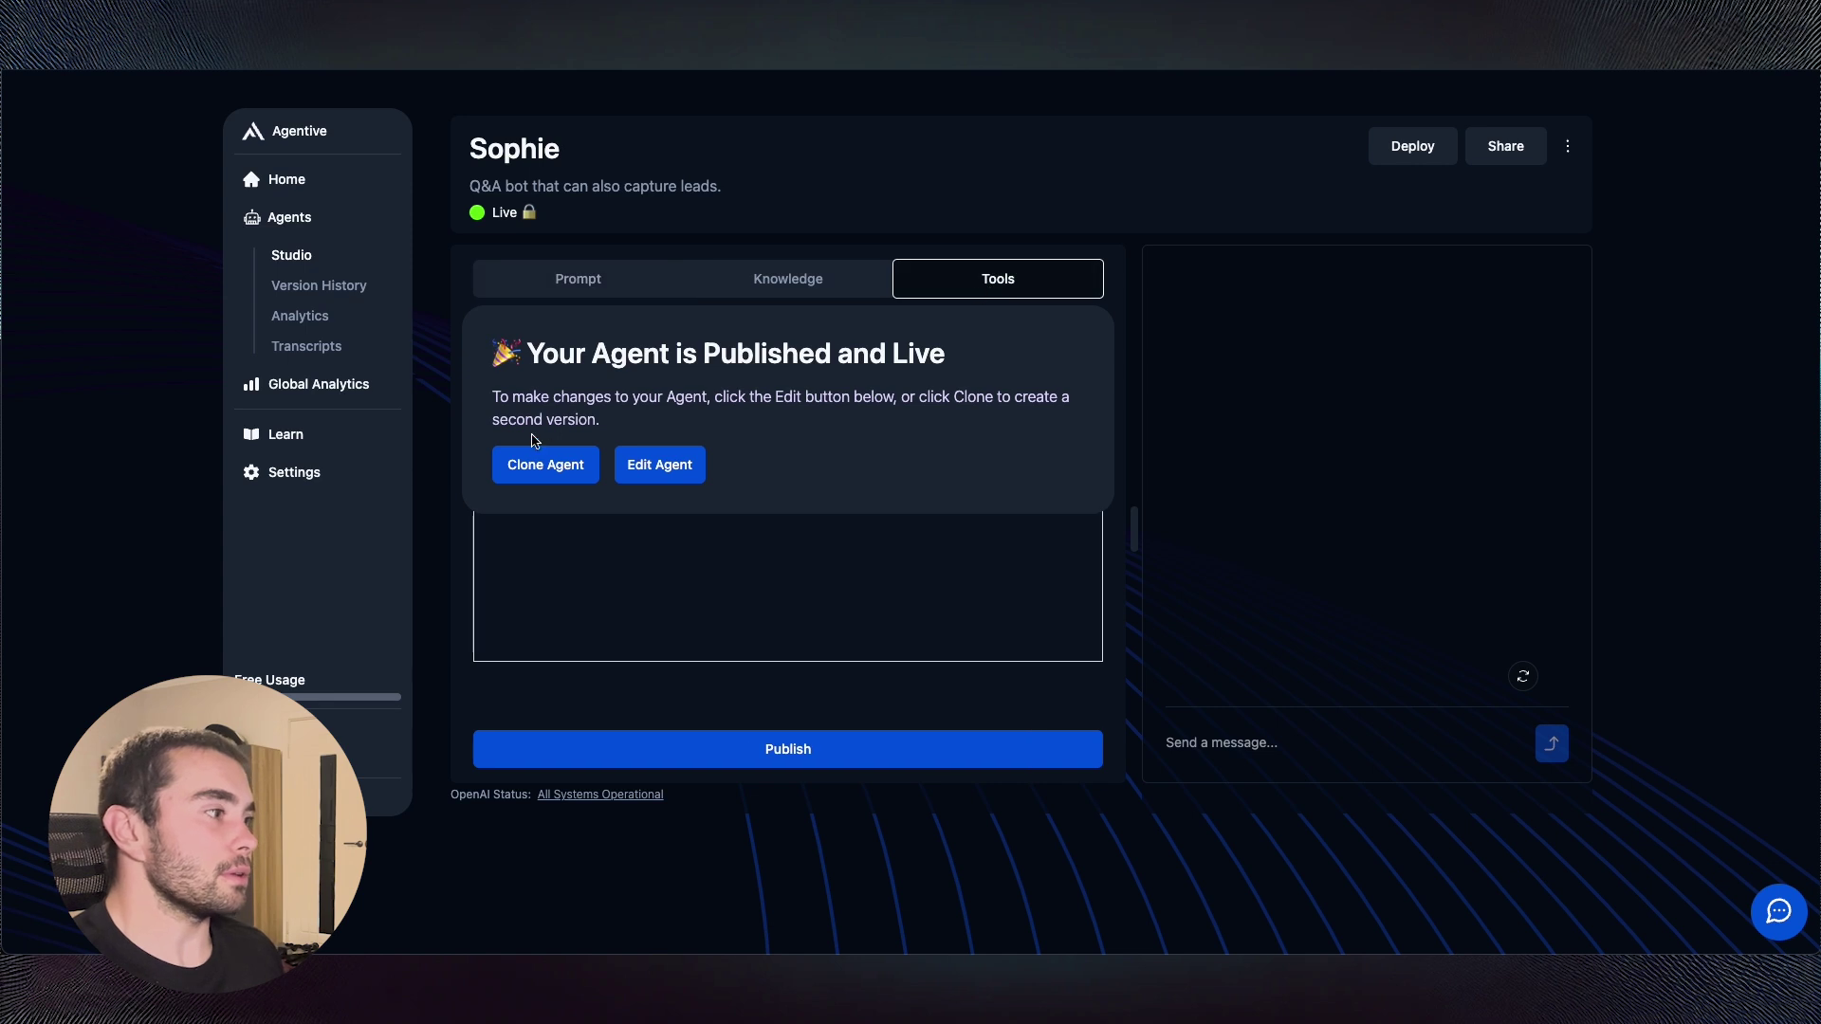
pyautogui.click(638, 474)
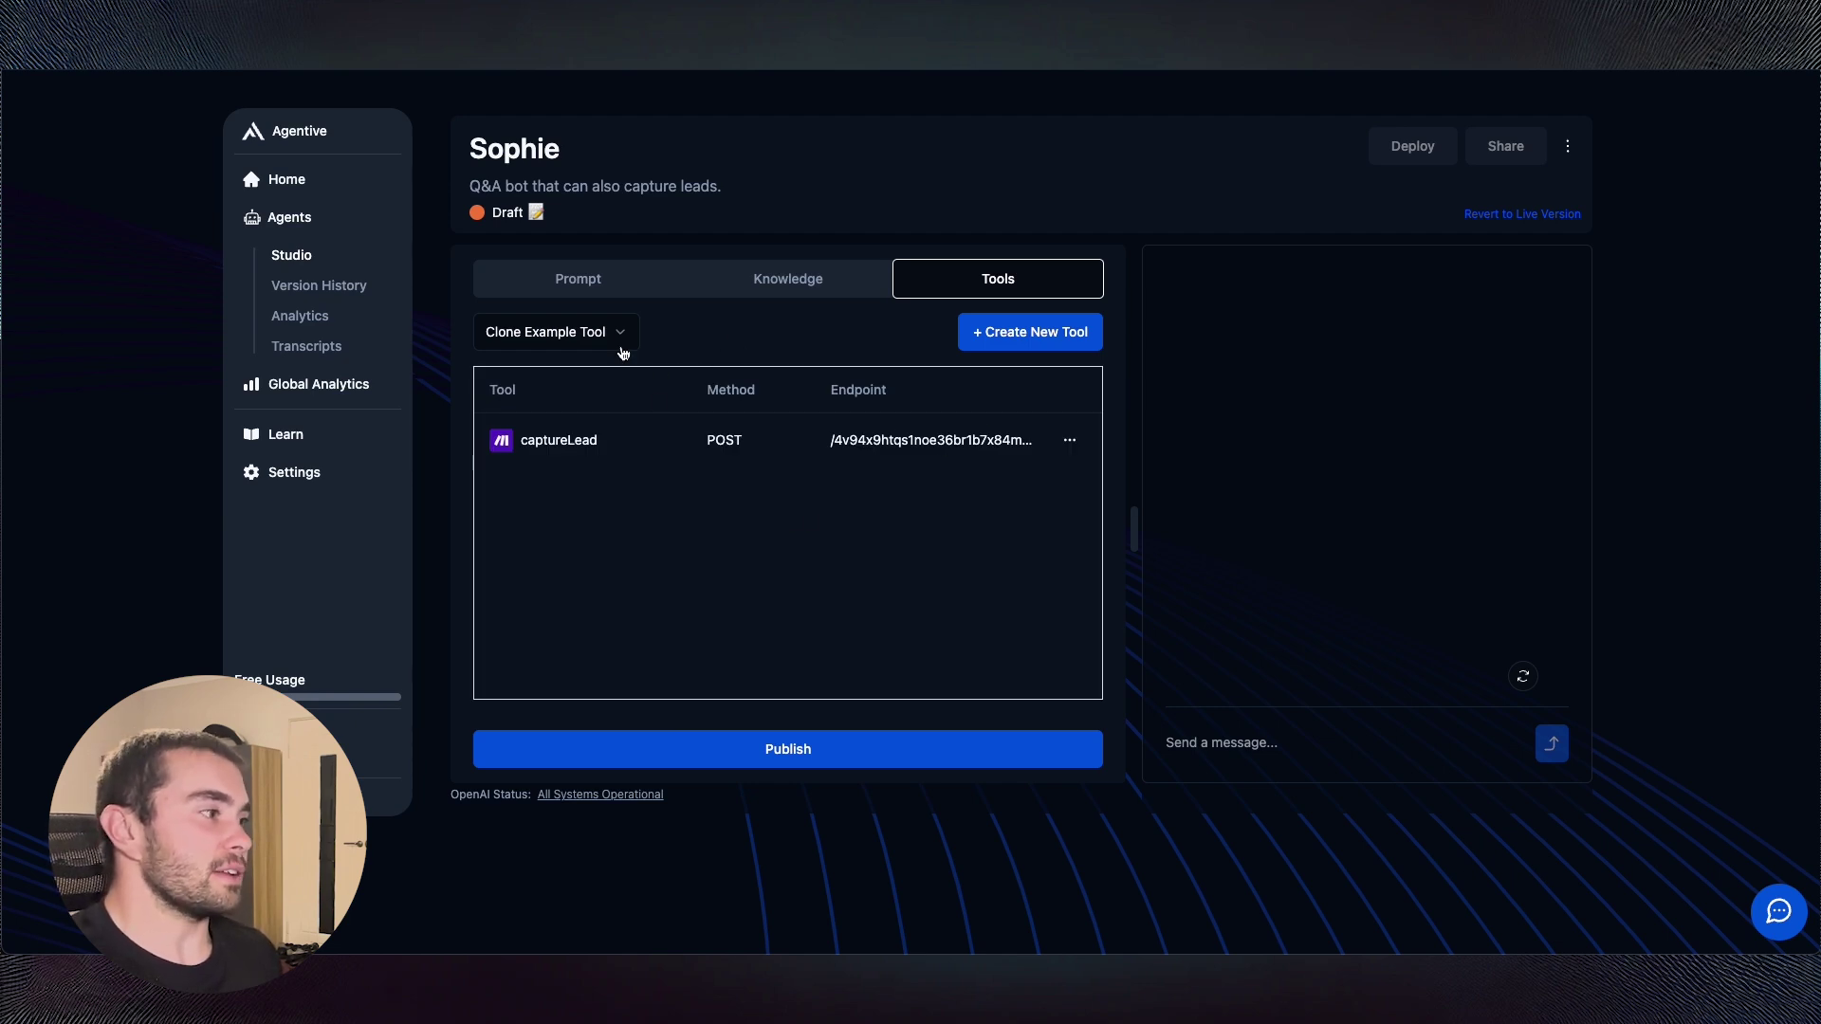
# - Load the Airtable example tool, review its schema including the BASE_ID, TABLE_NAME and record fields, and cancel without creating it
pyautogui.click(560, 342)
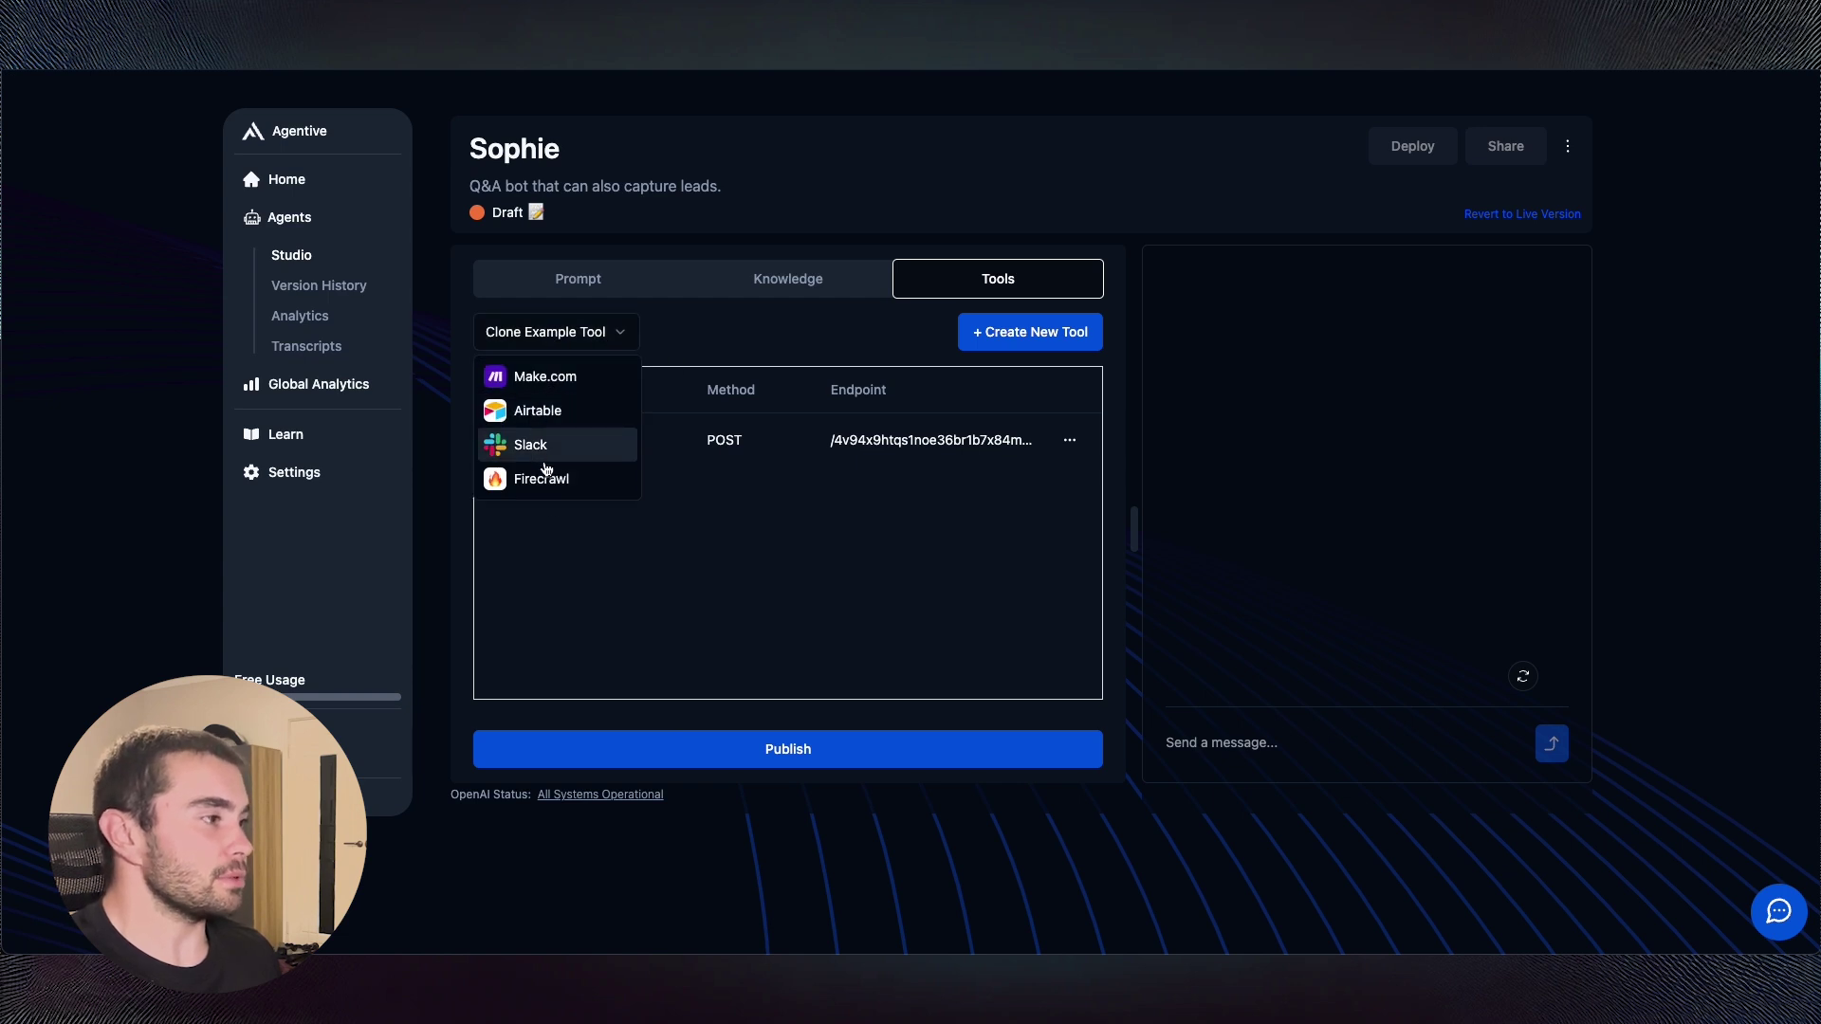
pyautogui.click(536, 413)
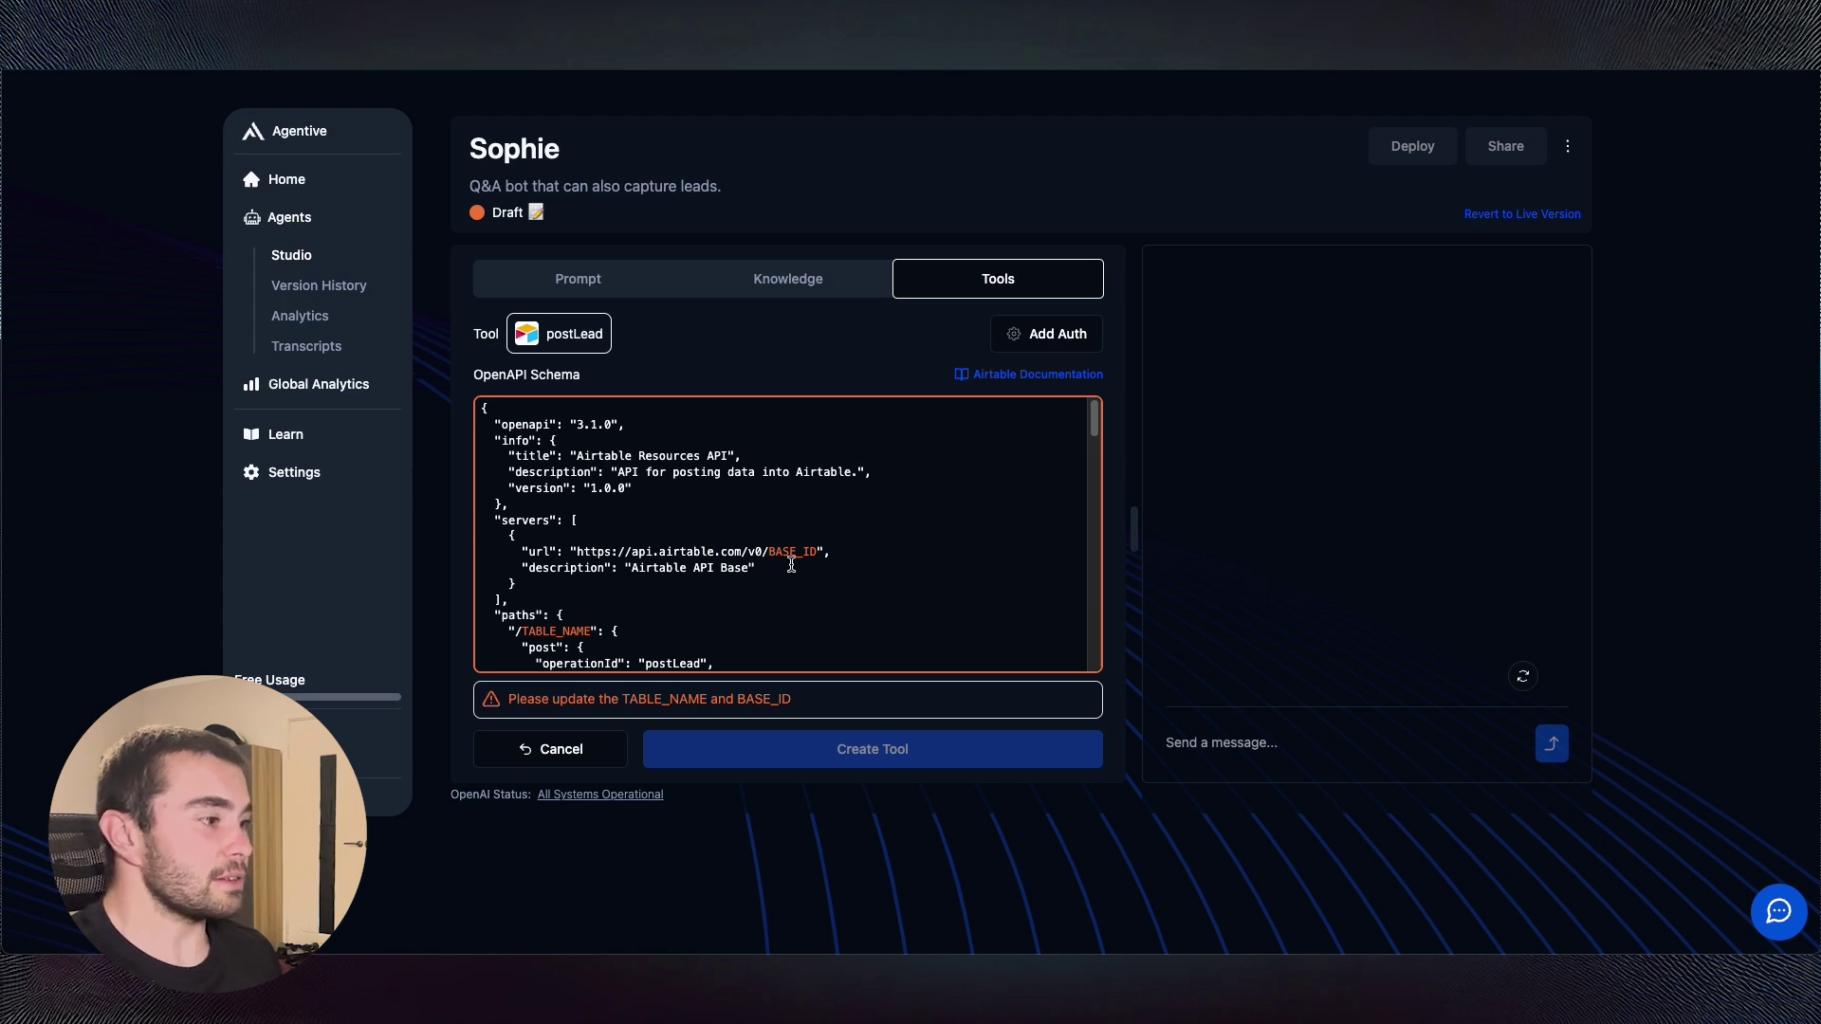
pyautogui.scroll(-2, 730, 550)
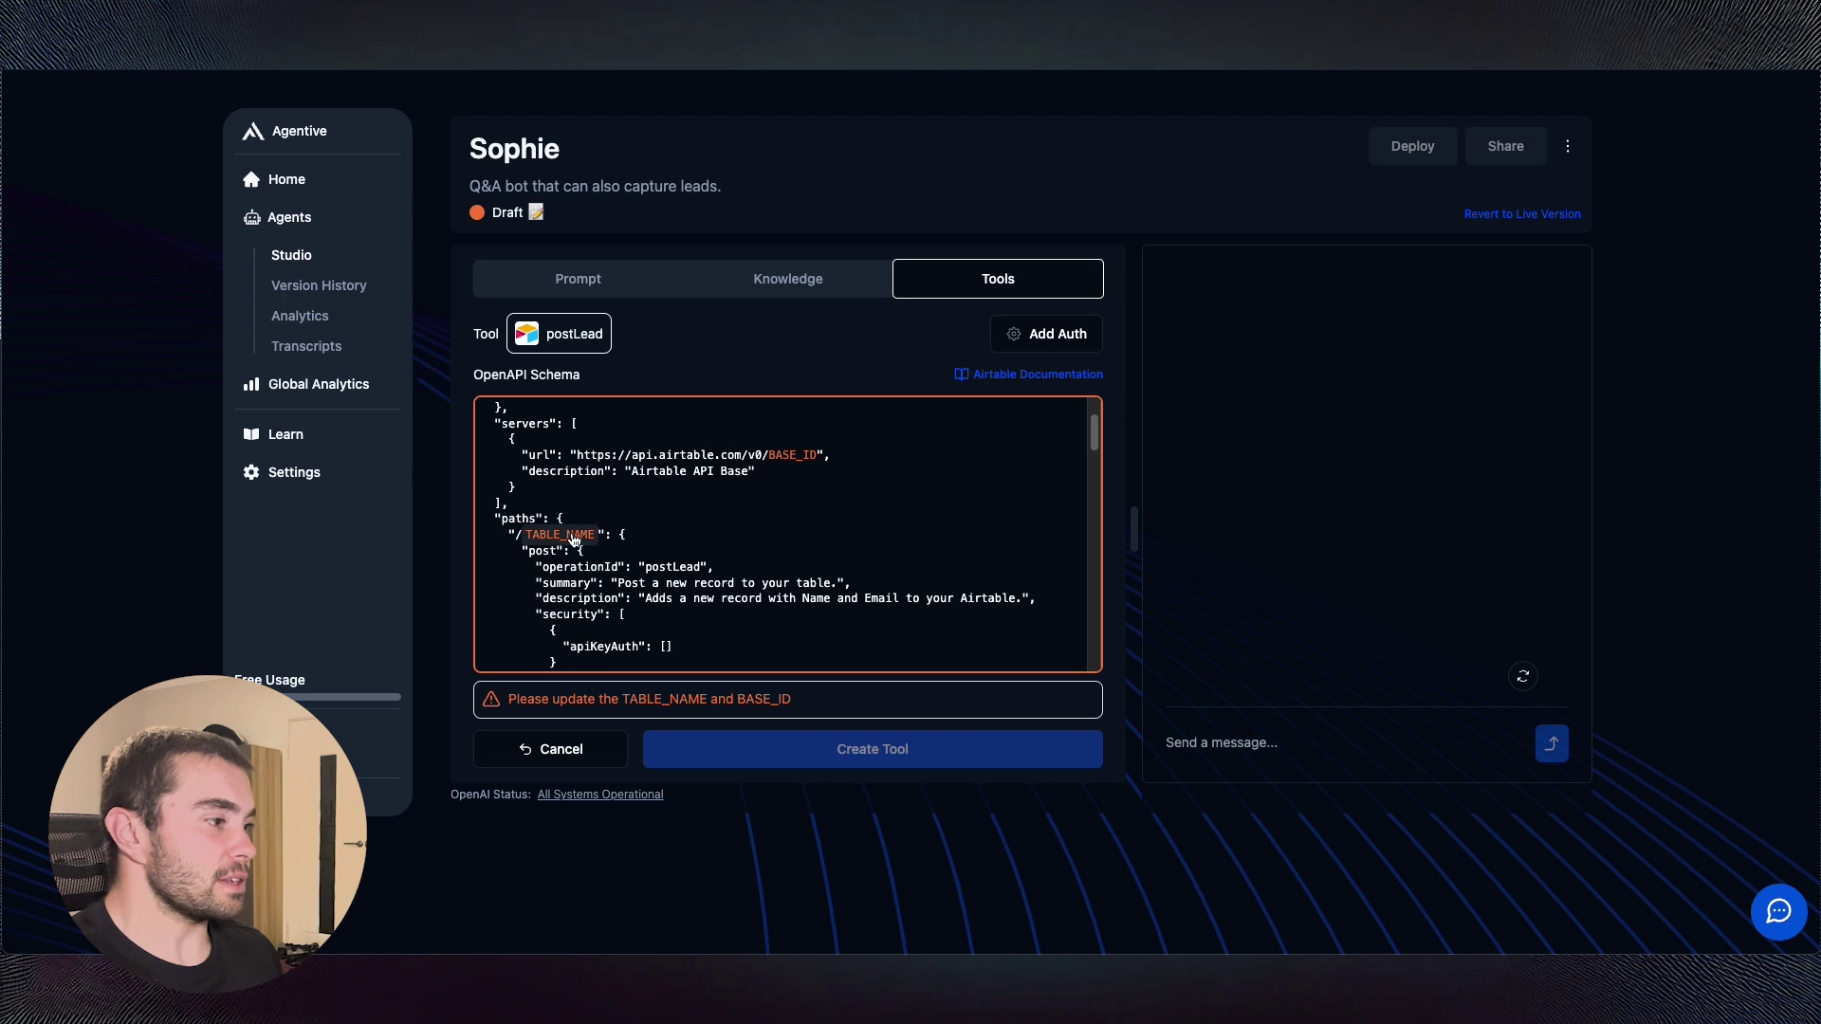
pyautogui.scroll(-6, 732, 549)
pyautogui.scroll(-3, 738, 550)
pyautogui.scroll(3, 749, 549)
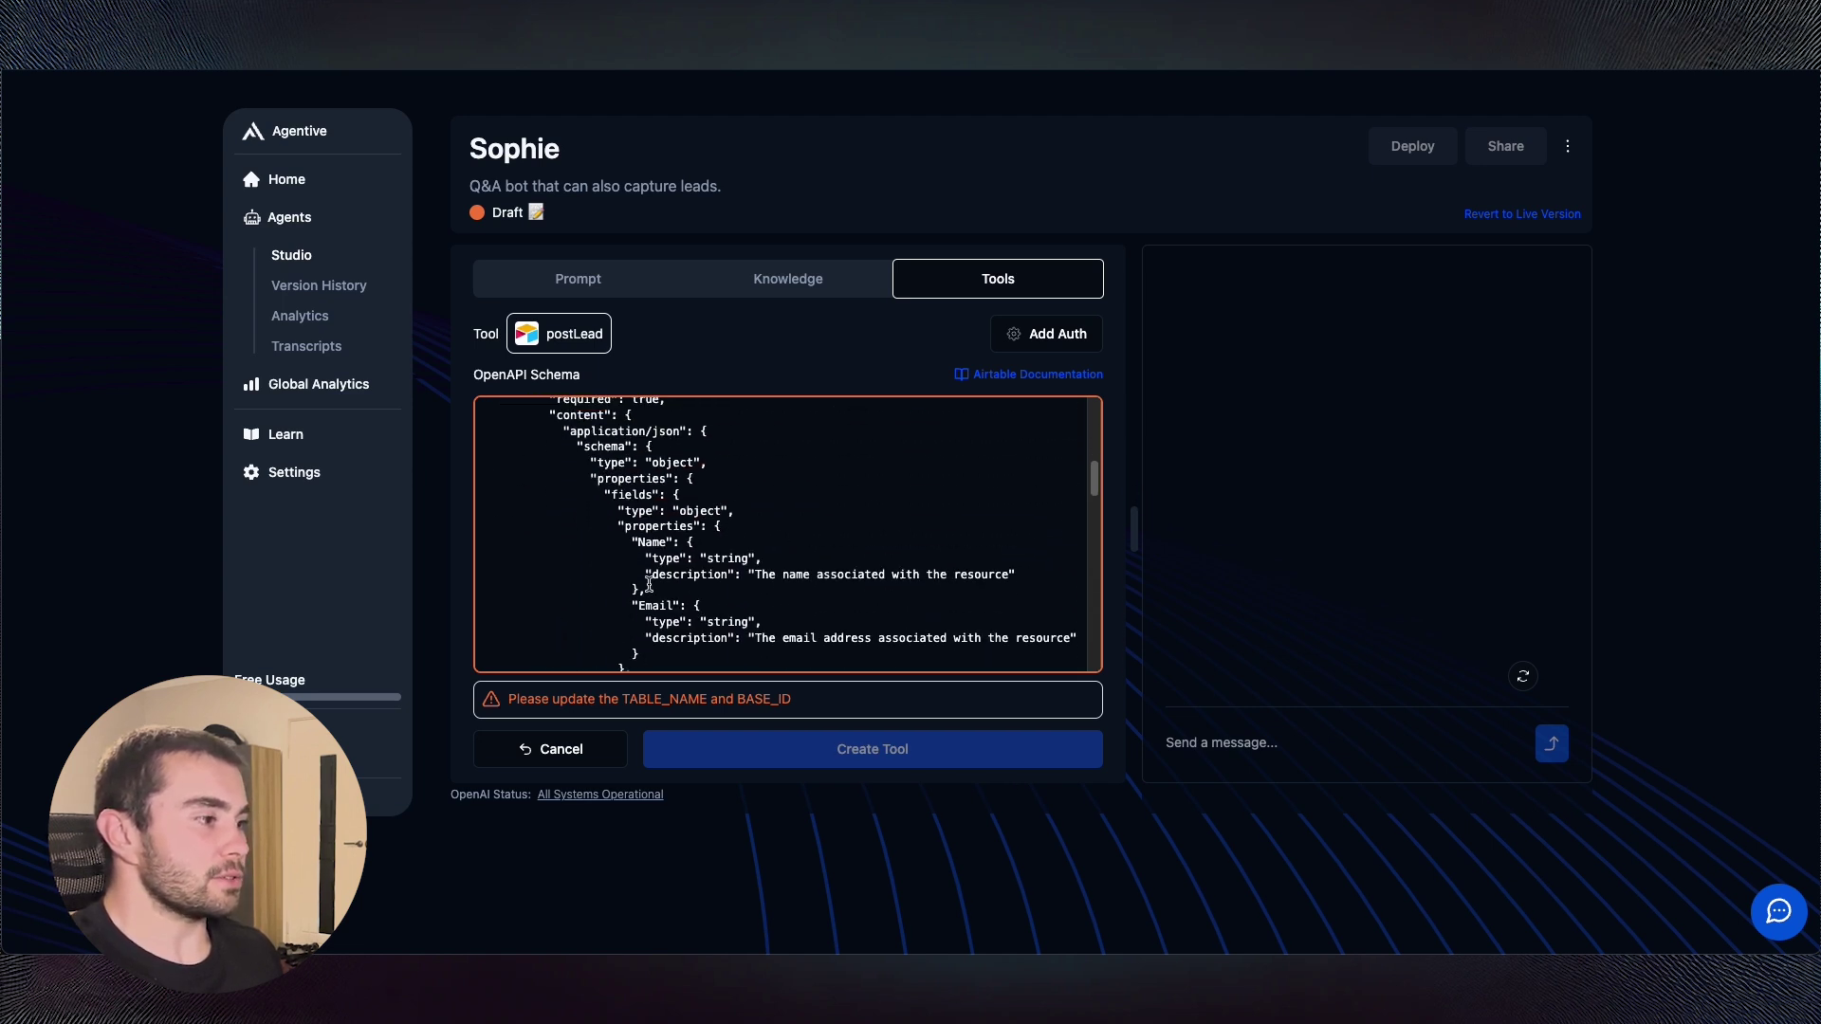
pyautogui.scroll(-3, 755, 555)
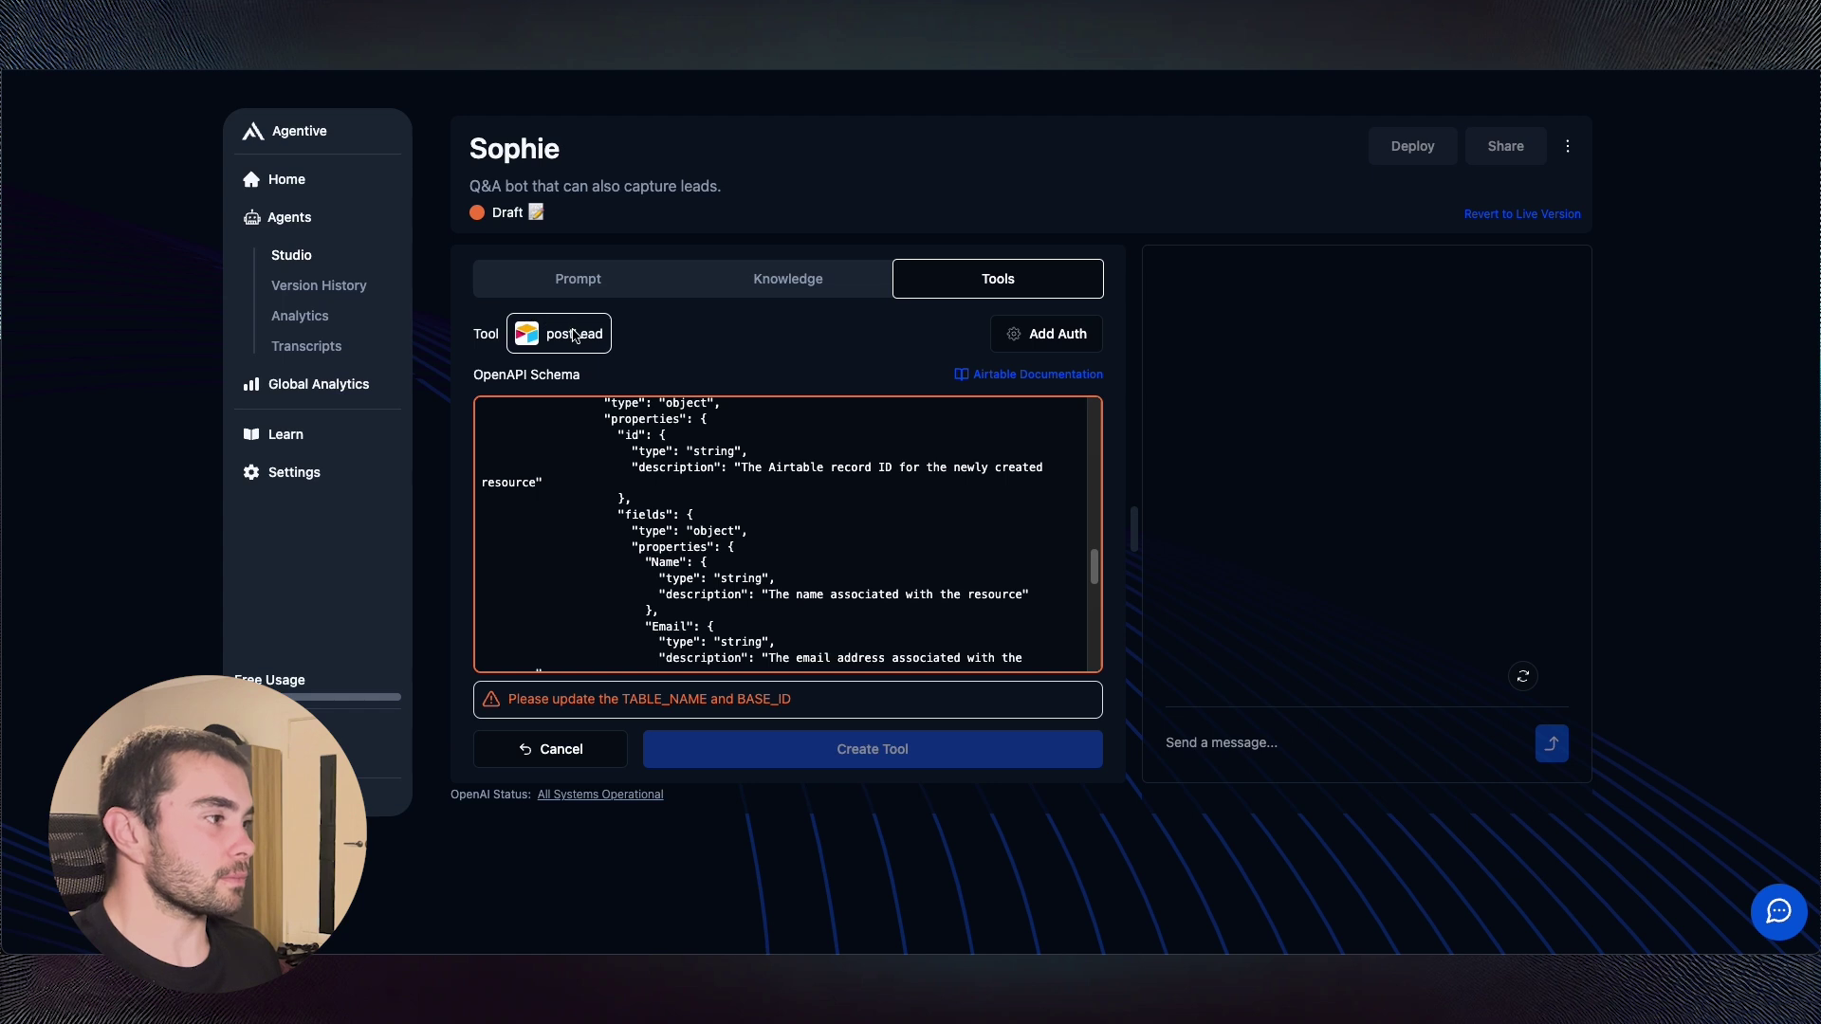
pyautogui.scroll(10, 664, 436)
pyautogui.click(547, 759)
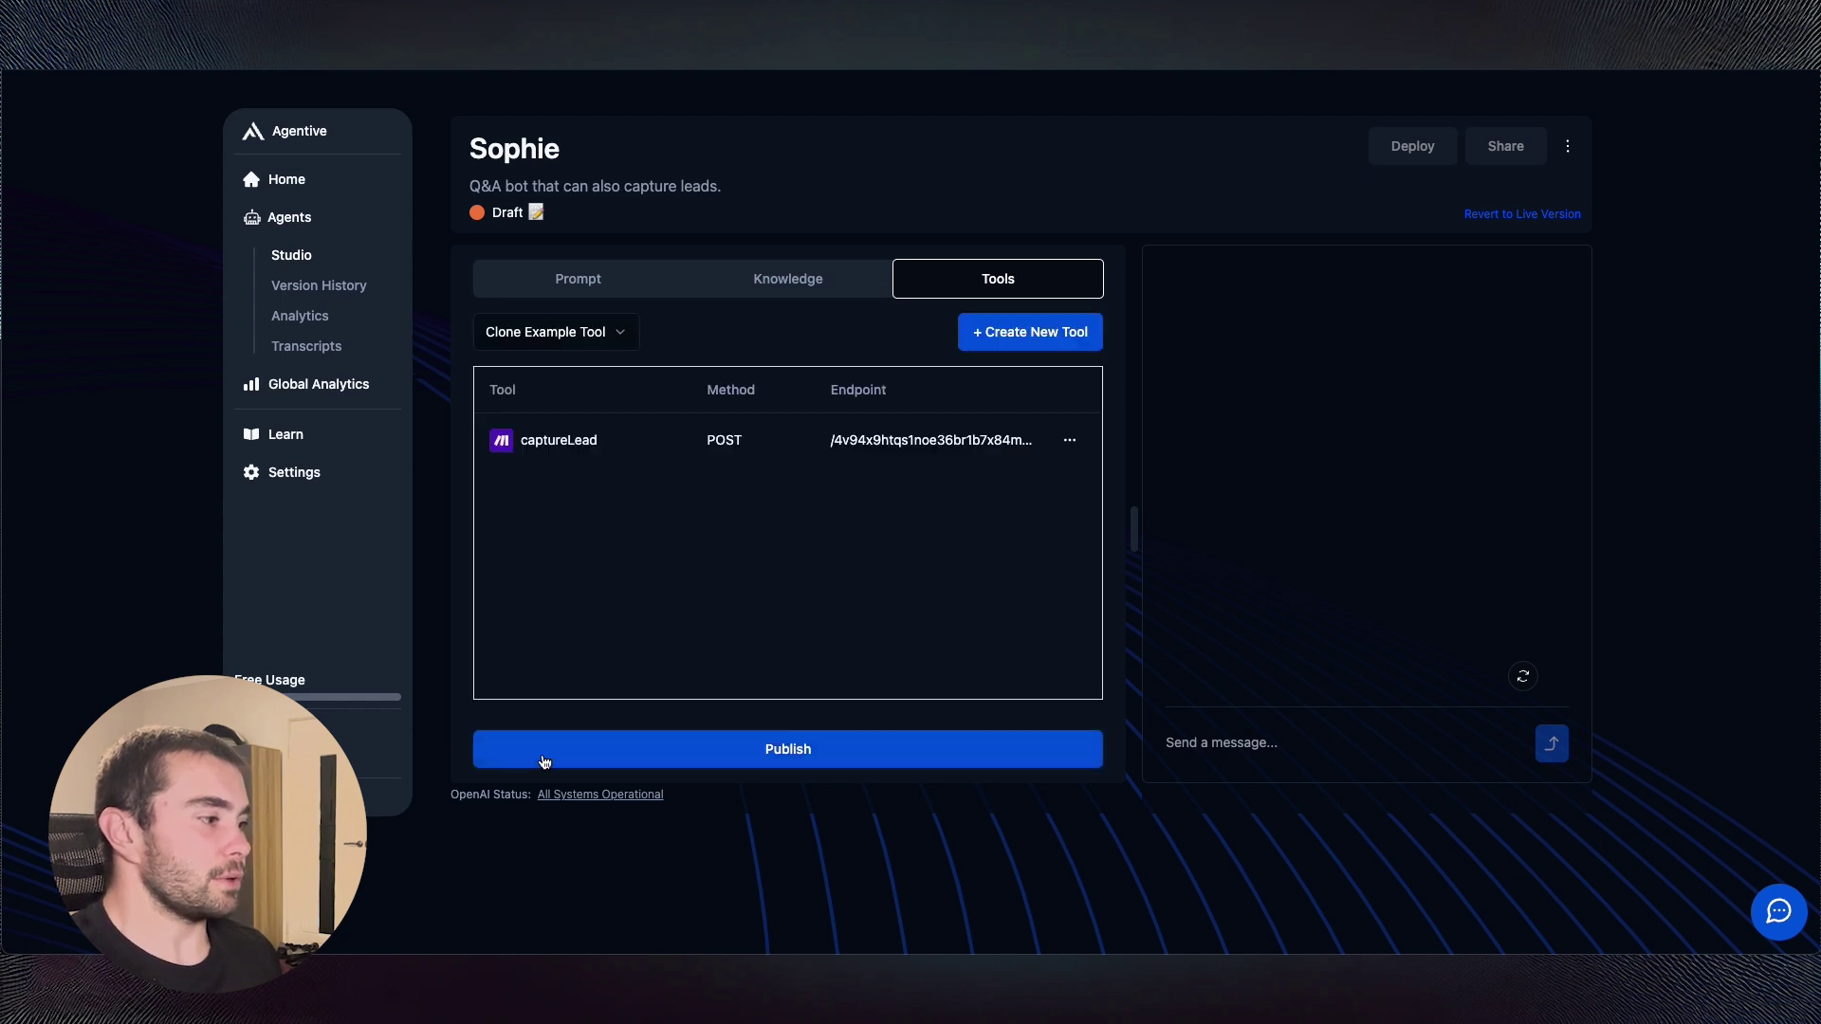
# - Load the Firecrawl example tool, read through its scrape schema, and cancel without creating it
pyautogui.click(541, 342)
pyautogui.click(541, 479)
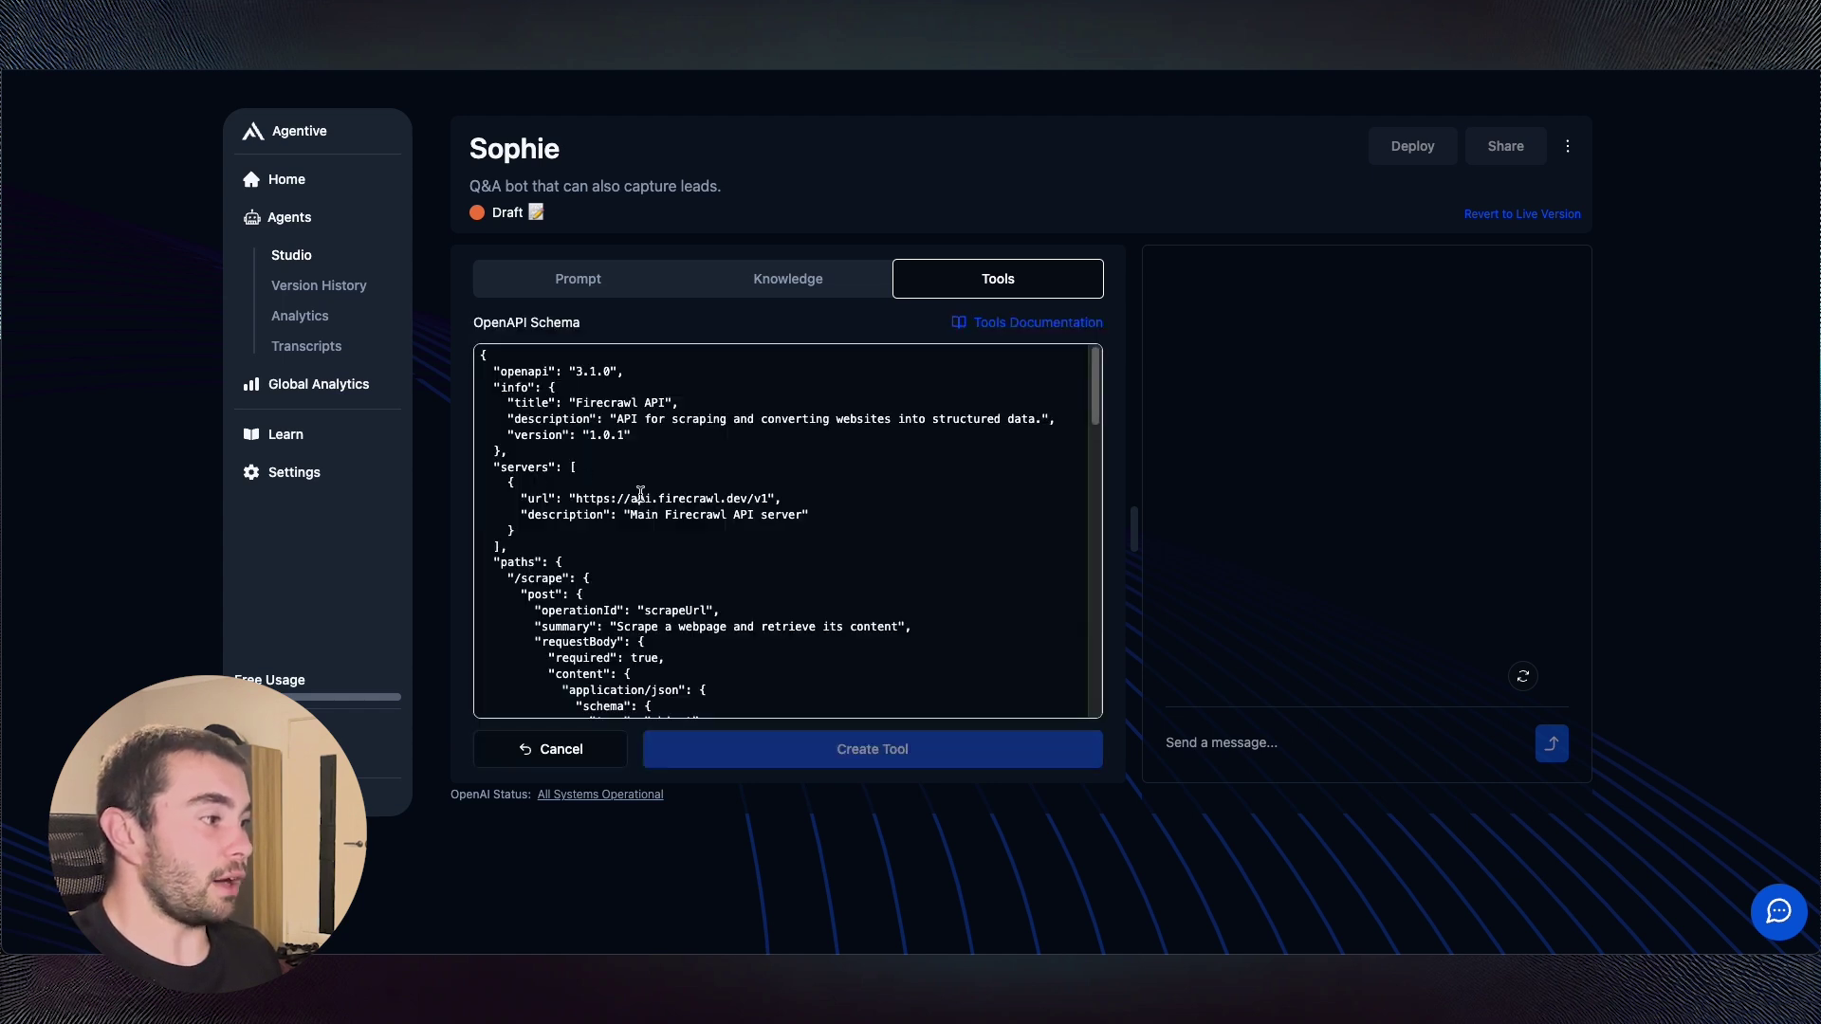
pyautogui.scroll(-5, 736, 537)
pyautogui.scroll(4, 736, 528)
pyautogui.scroll(-6, 730, 535)
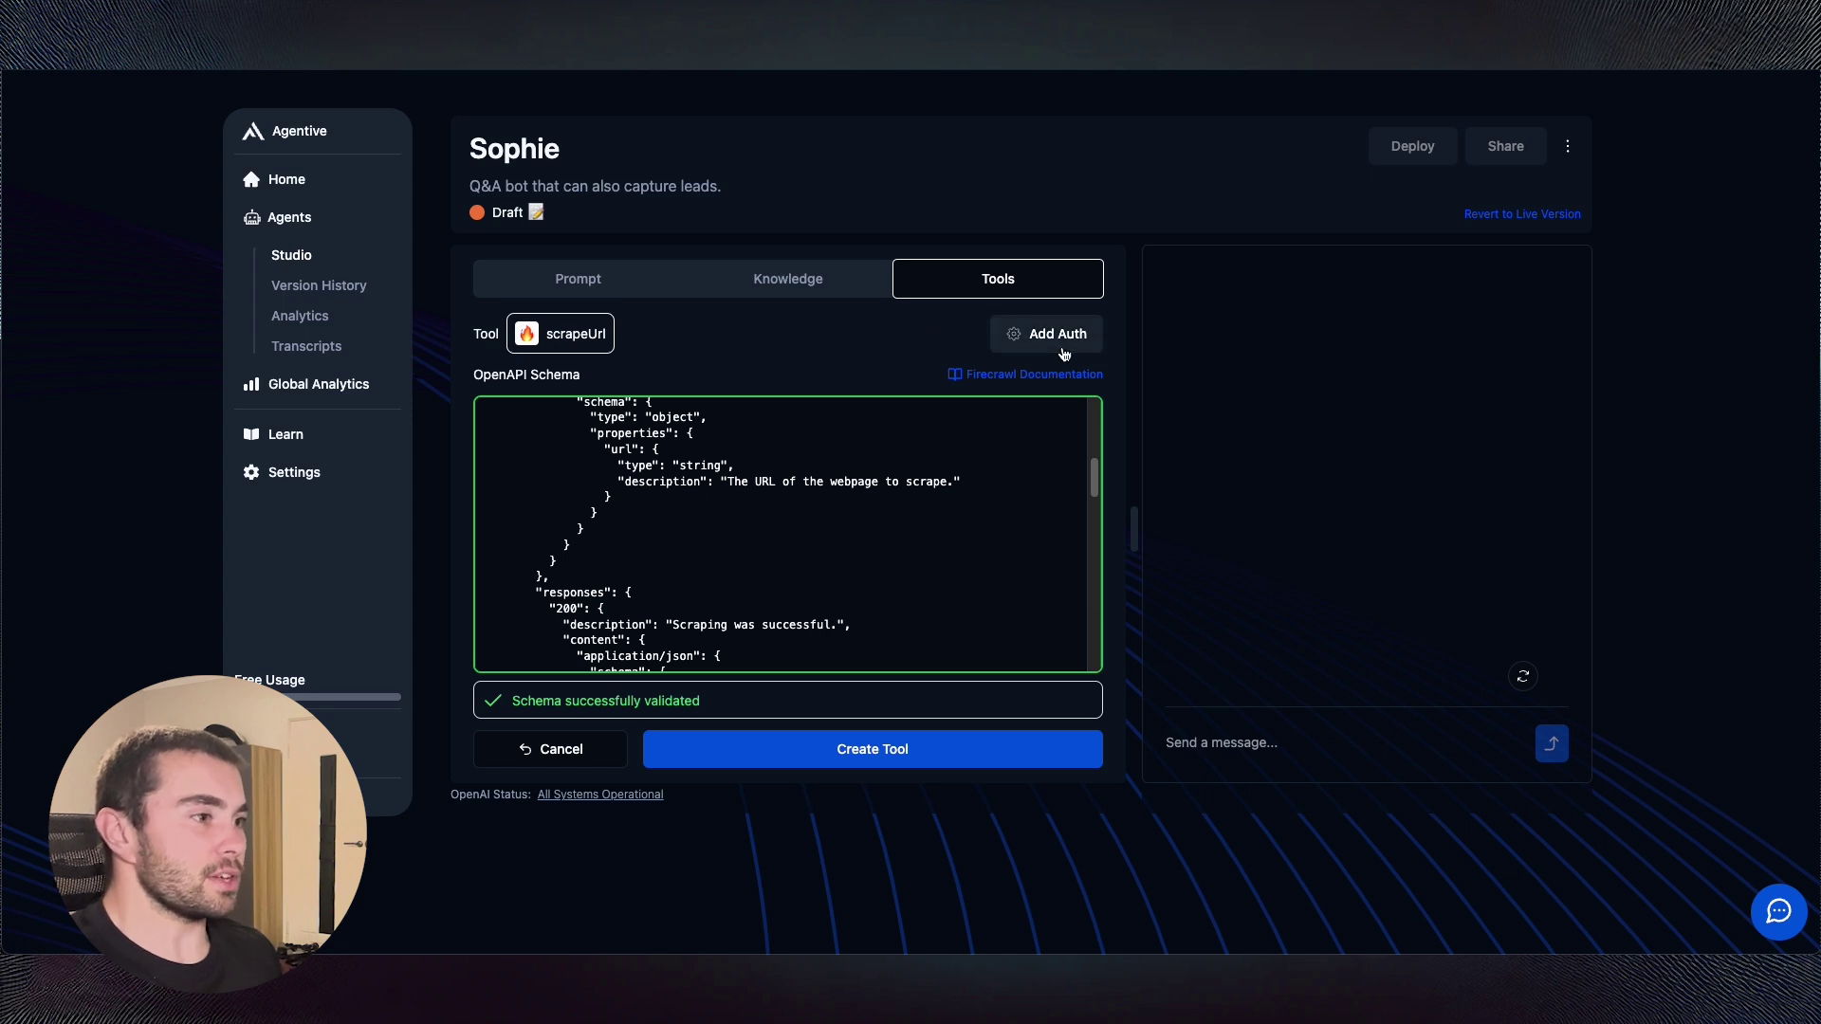
pyautogui.click(551, 756)
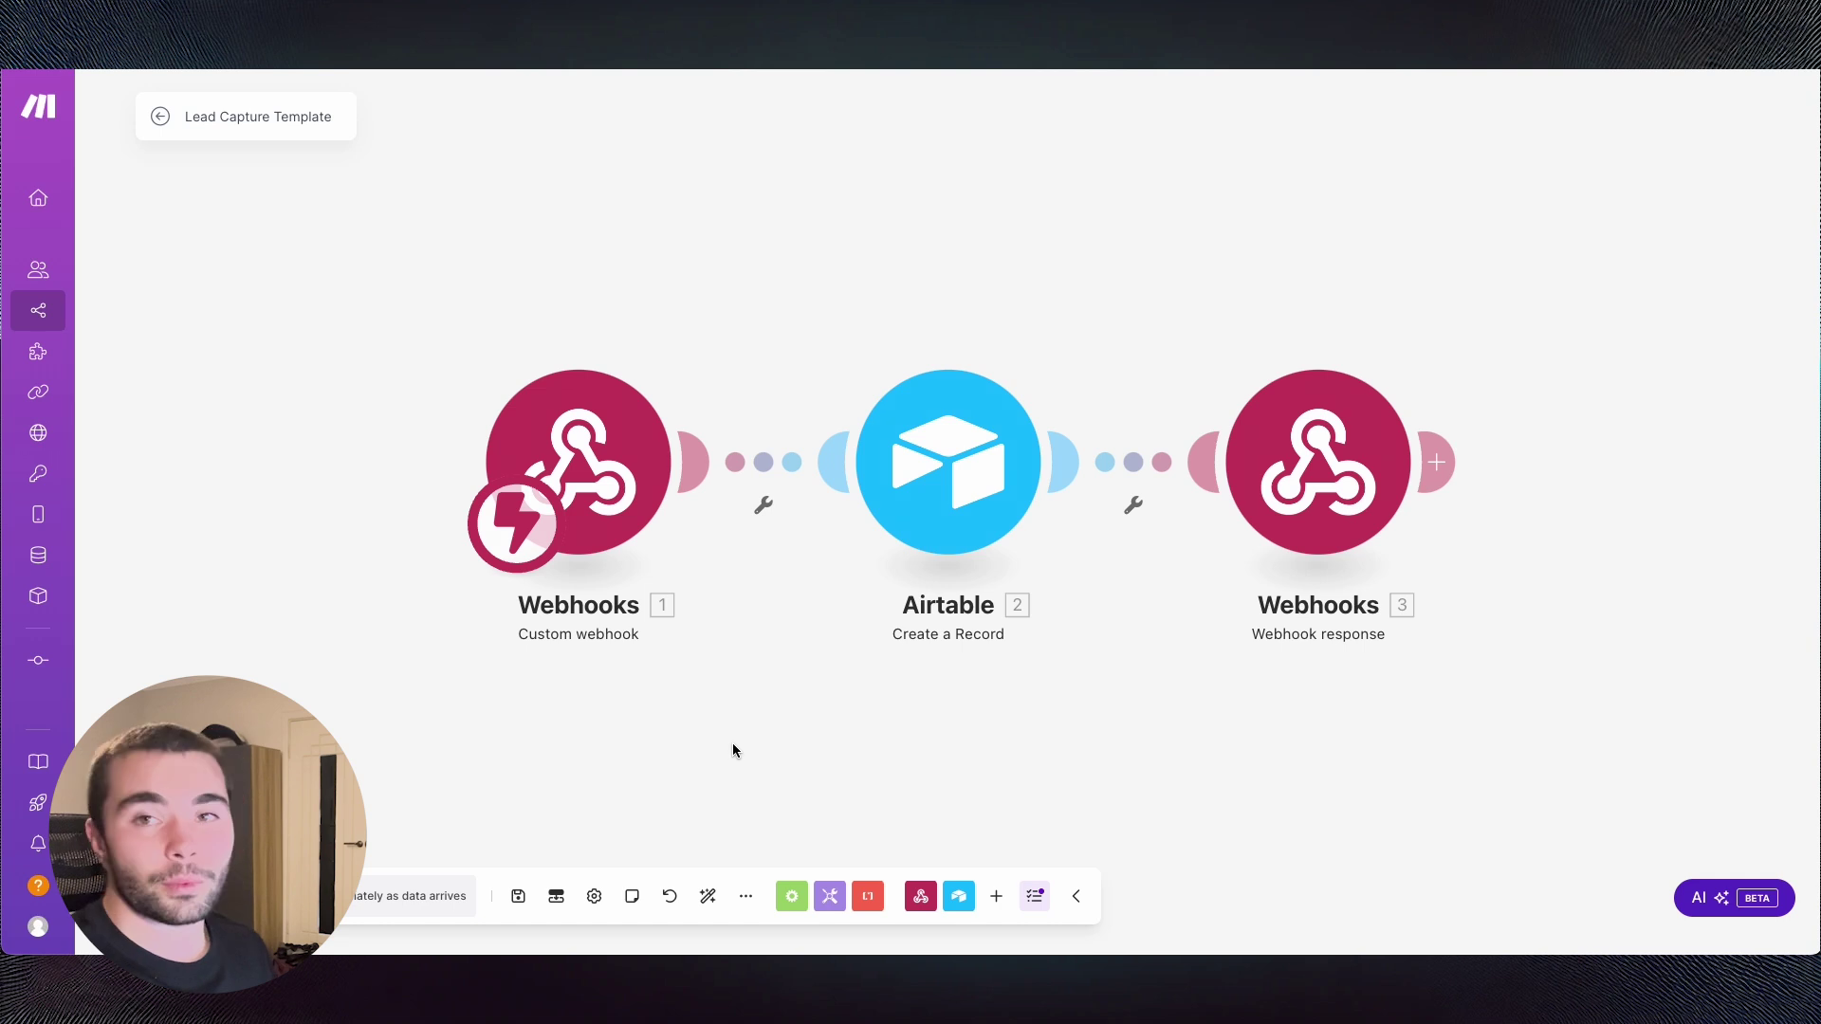
# - Check the blueprint import dialog of the Lead Capture Template scenario in Make and dismiss it
pyautogui.click(747, 898)
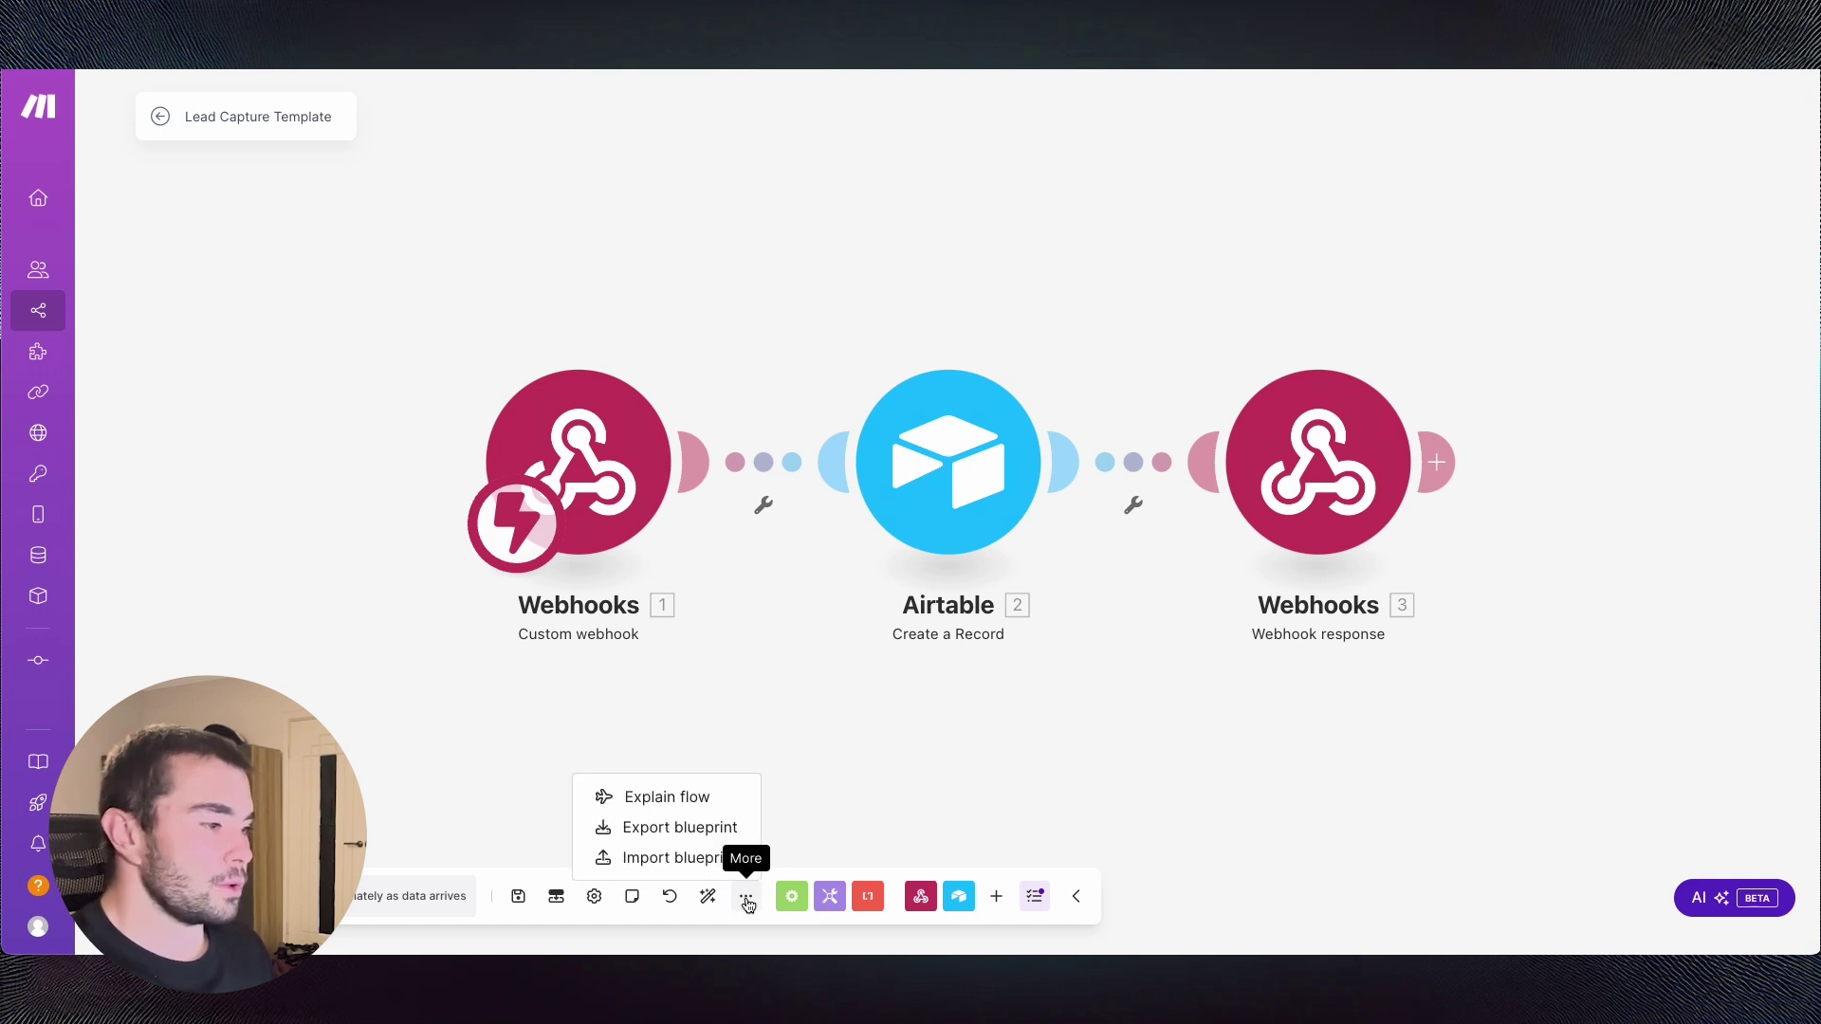
pyautogui.click(655, 858)
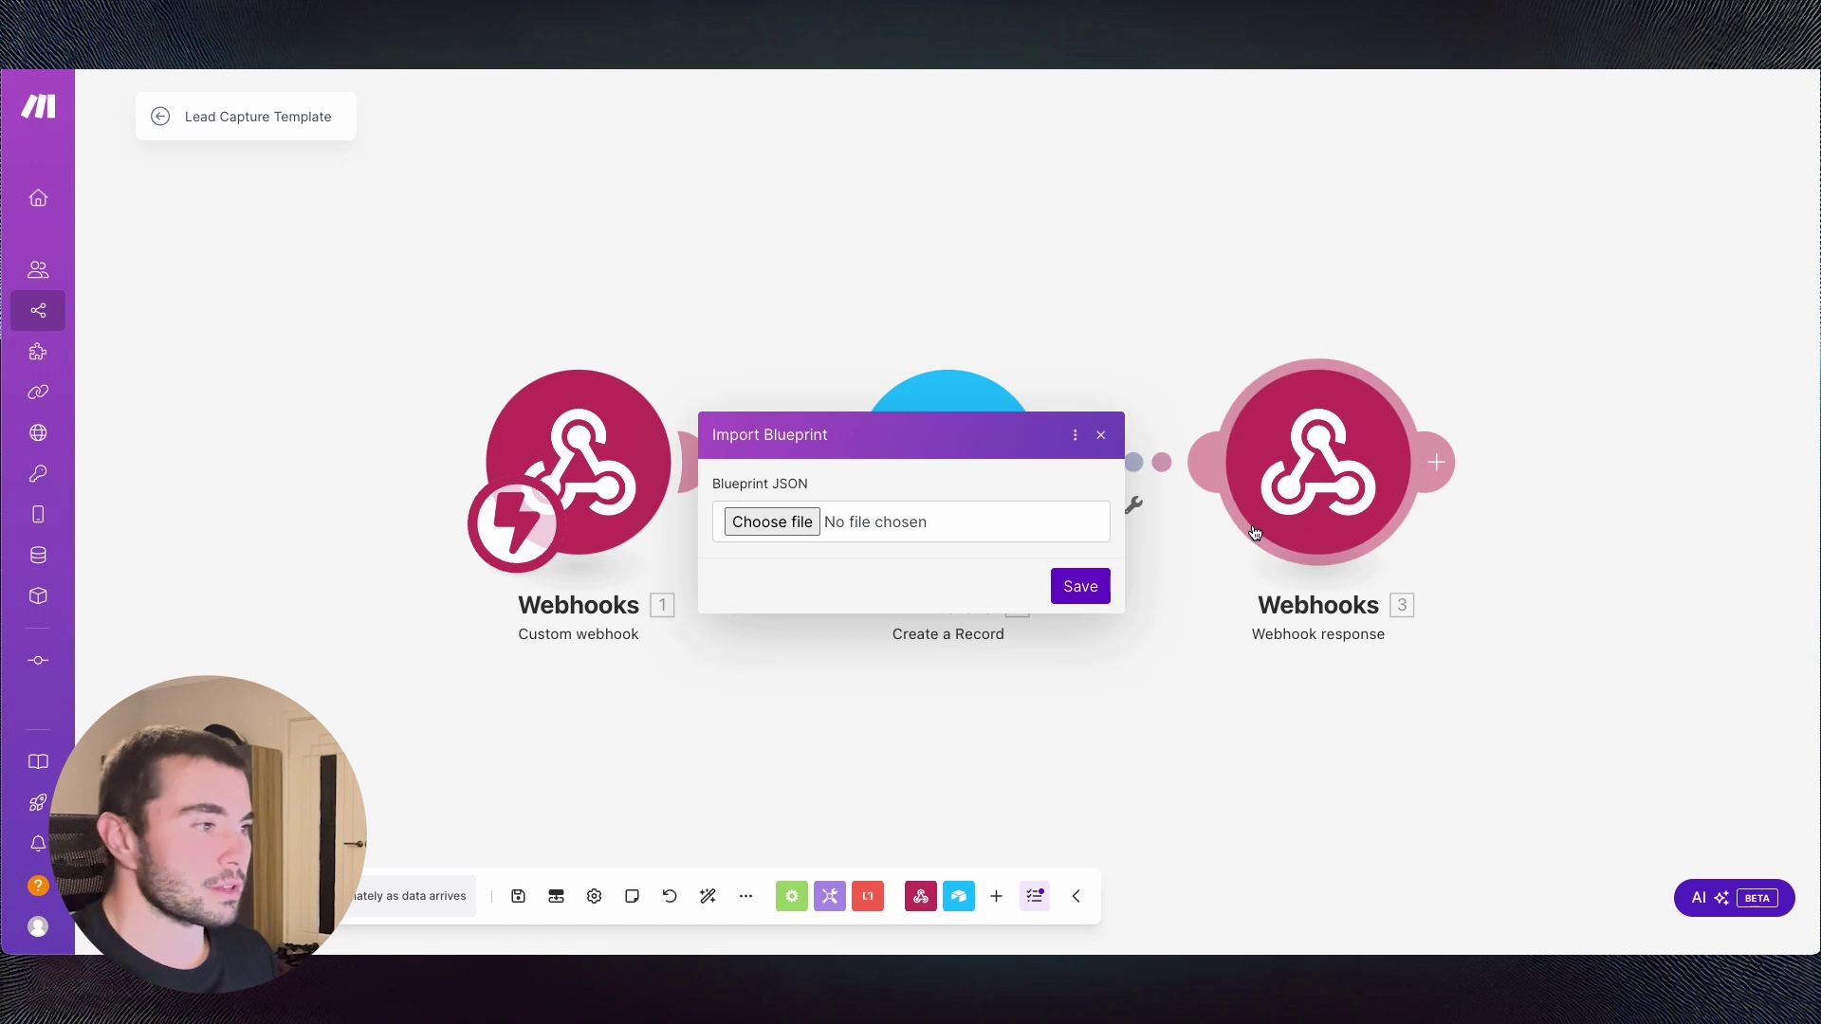
pyautogui.press('Escape')
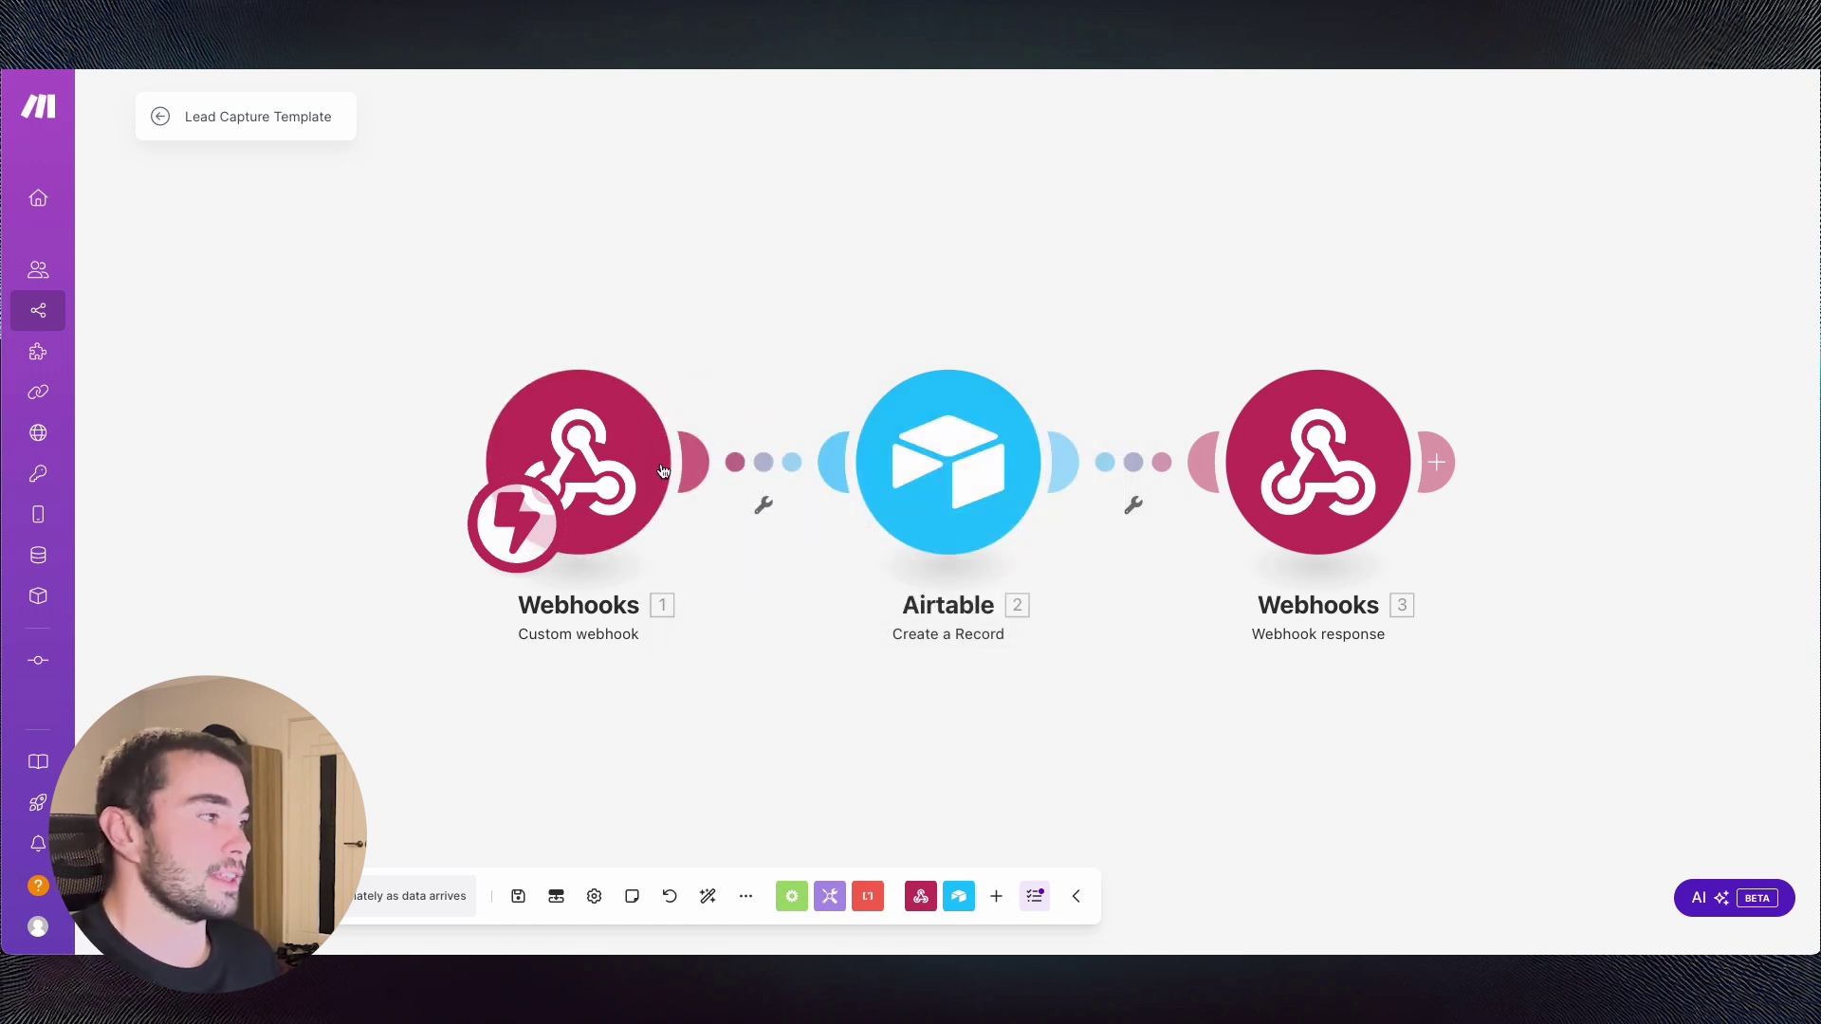
# - Review the custom webhook's settings and the Airtable module's connection, table and field mappings
pyautogui.click(662, 472)
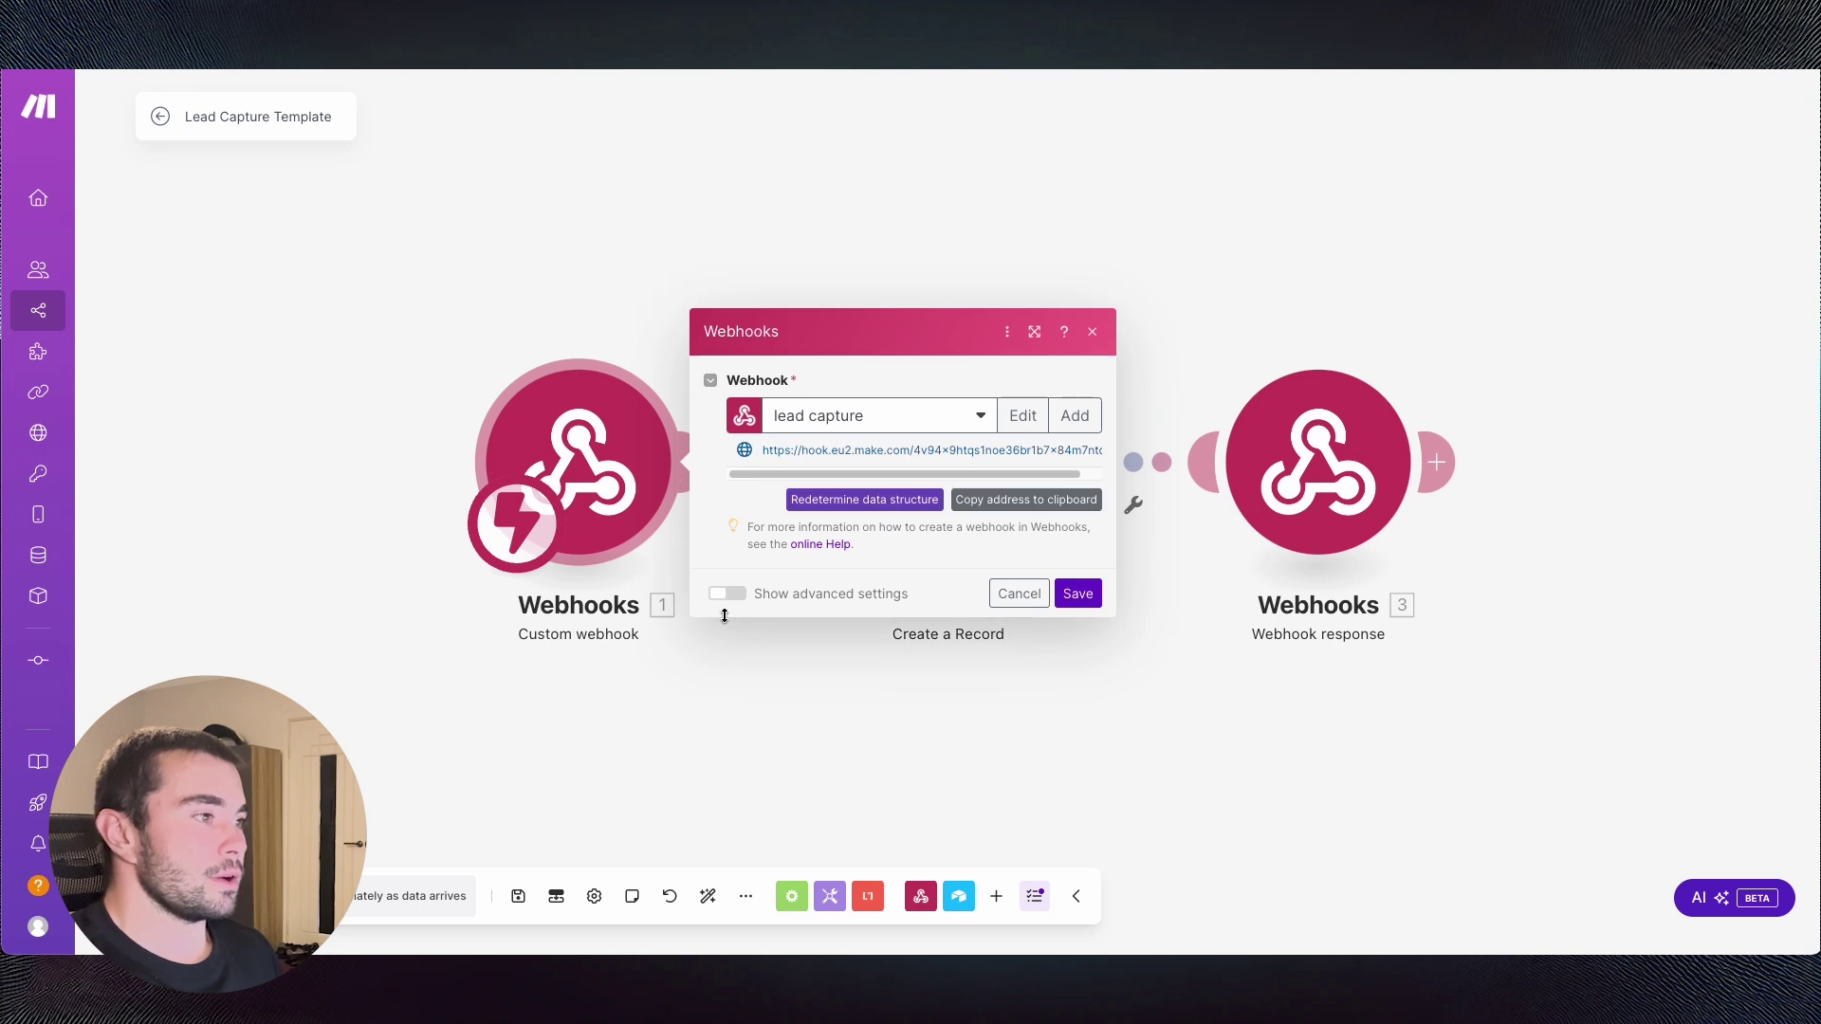
pyautogui.click(1148, 419)
pyautogui.click(937, 484)
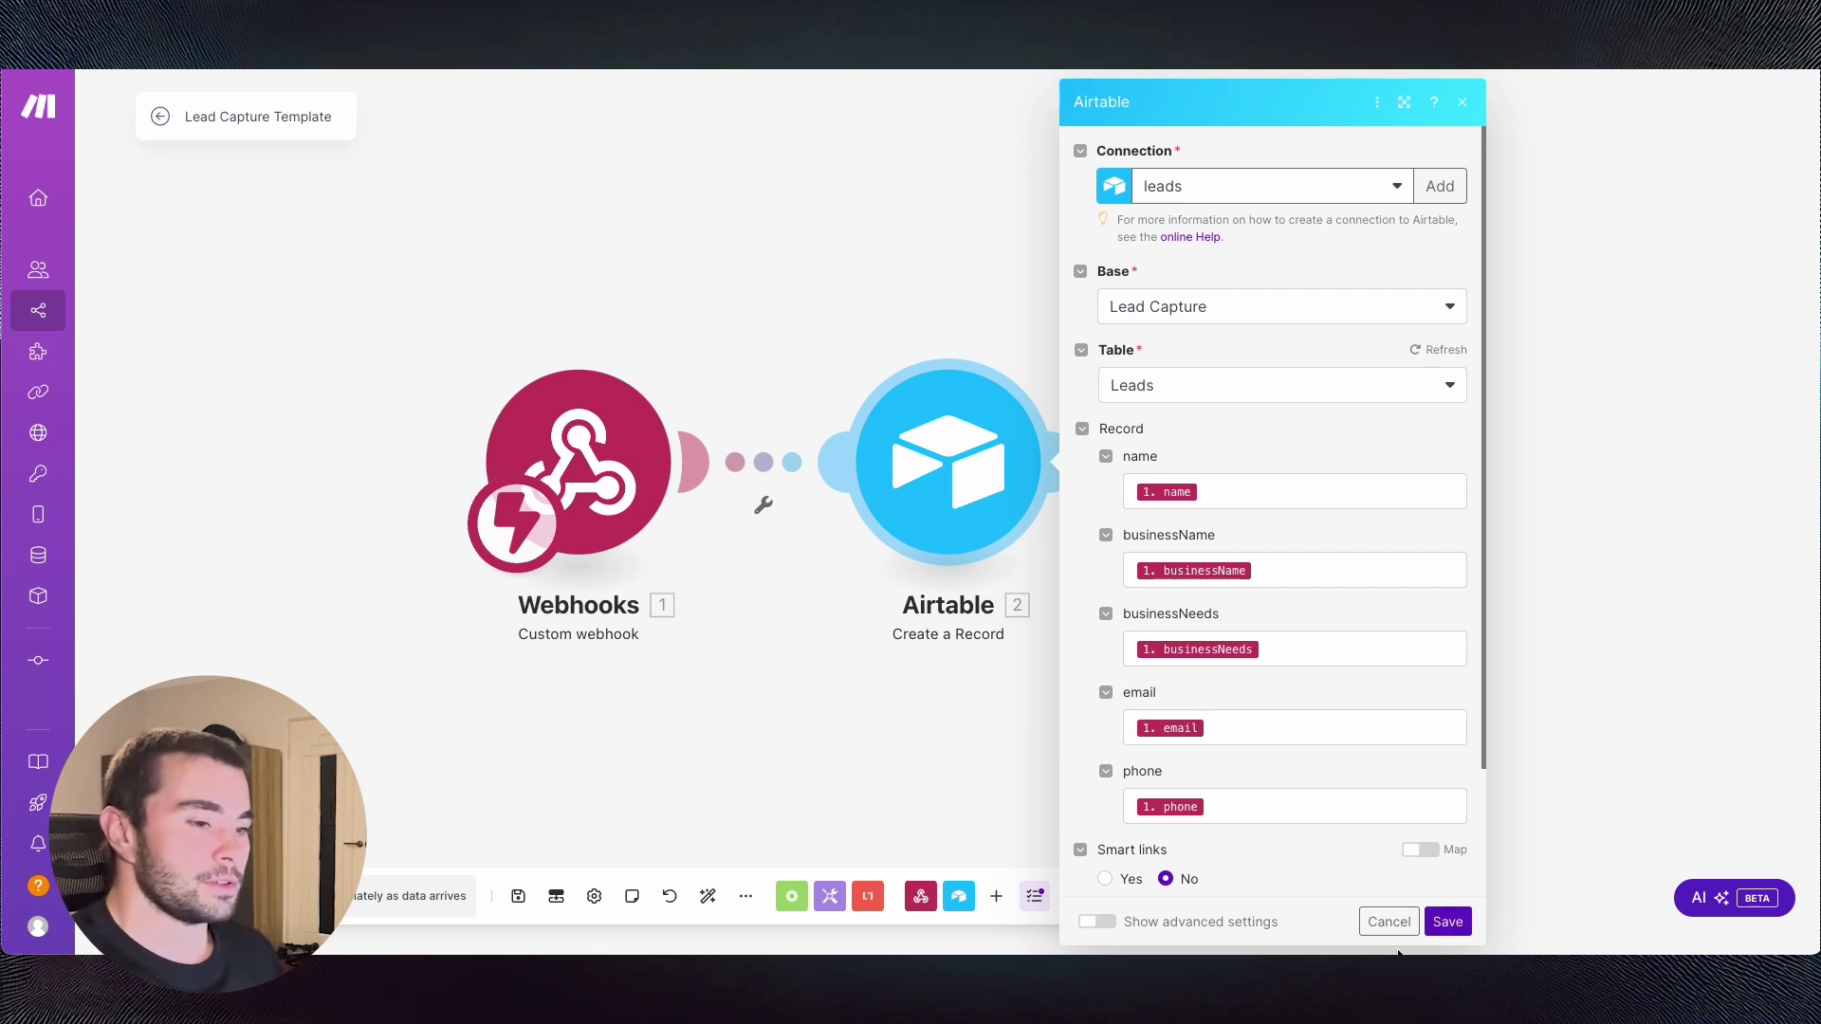
pyautogui.click(1448, 921)
# - Inspect the status and body fields of the webhook response module and close its settings
pyautogui.click(1318, 469)
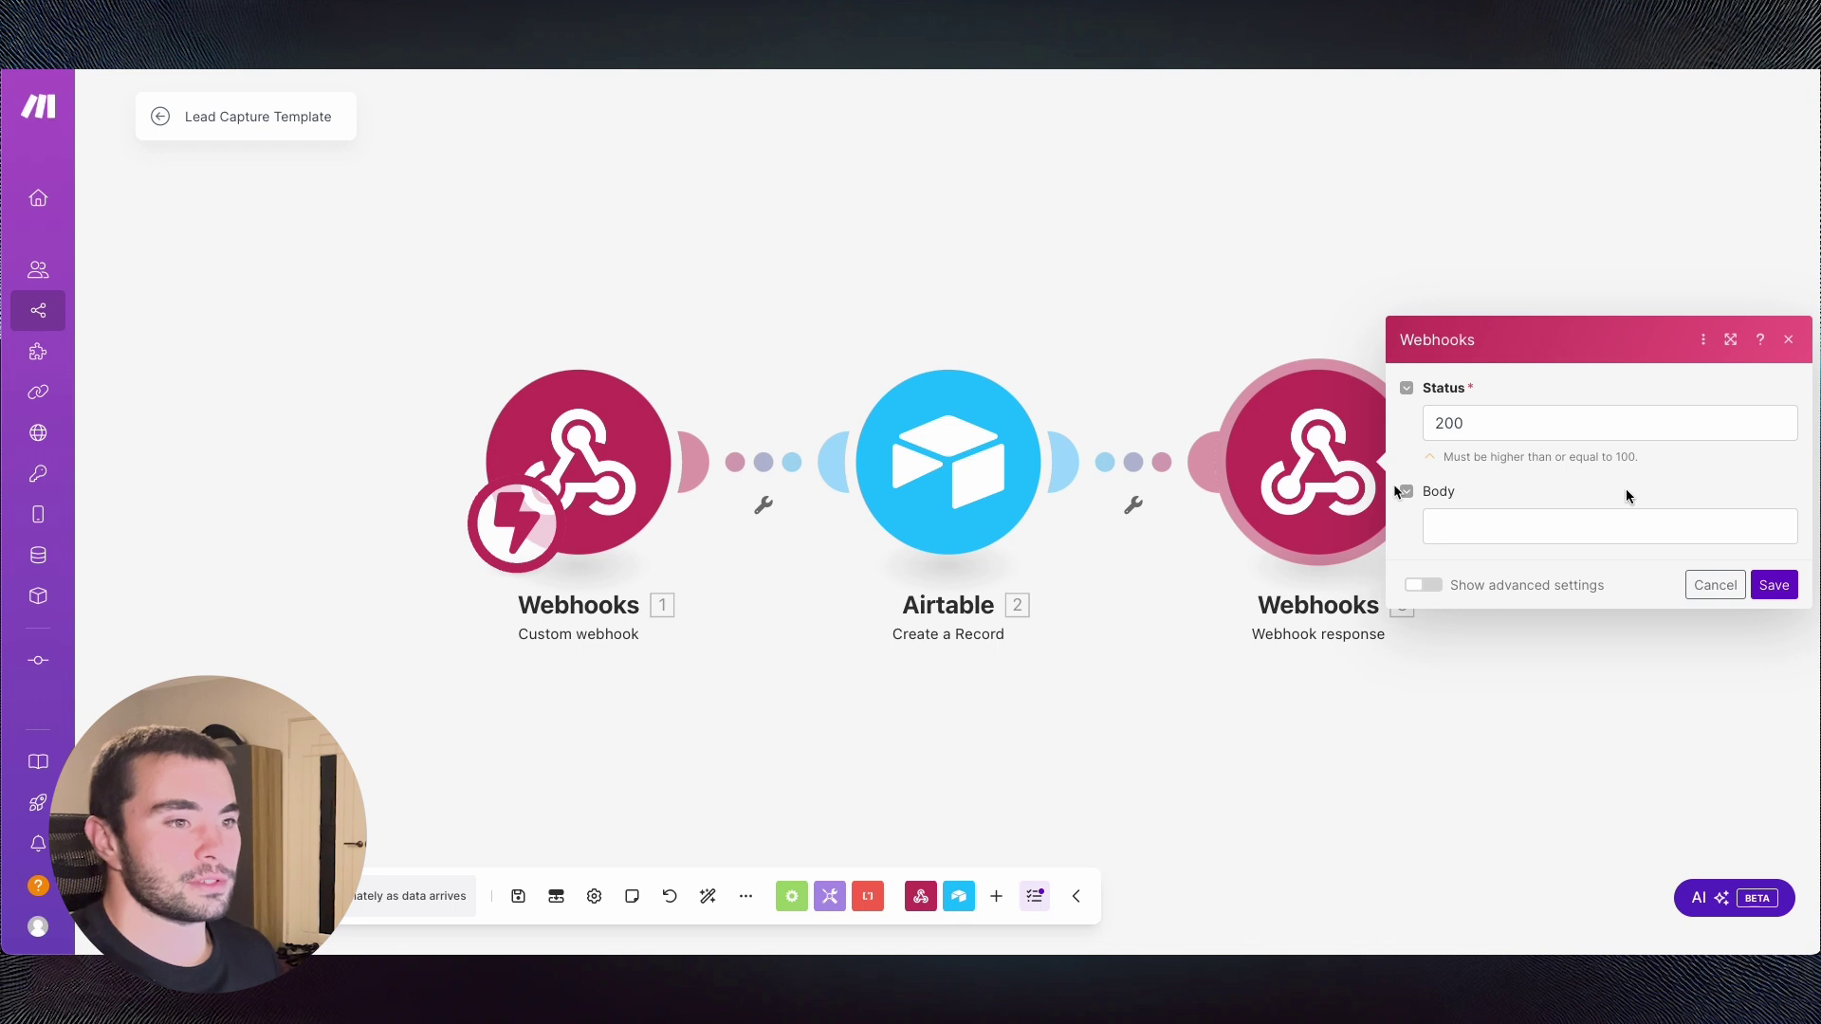
pyautogui.click(1504, 429)
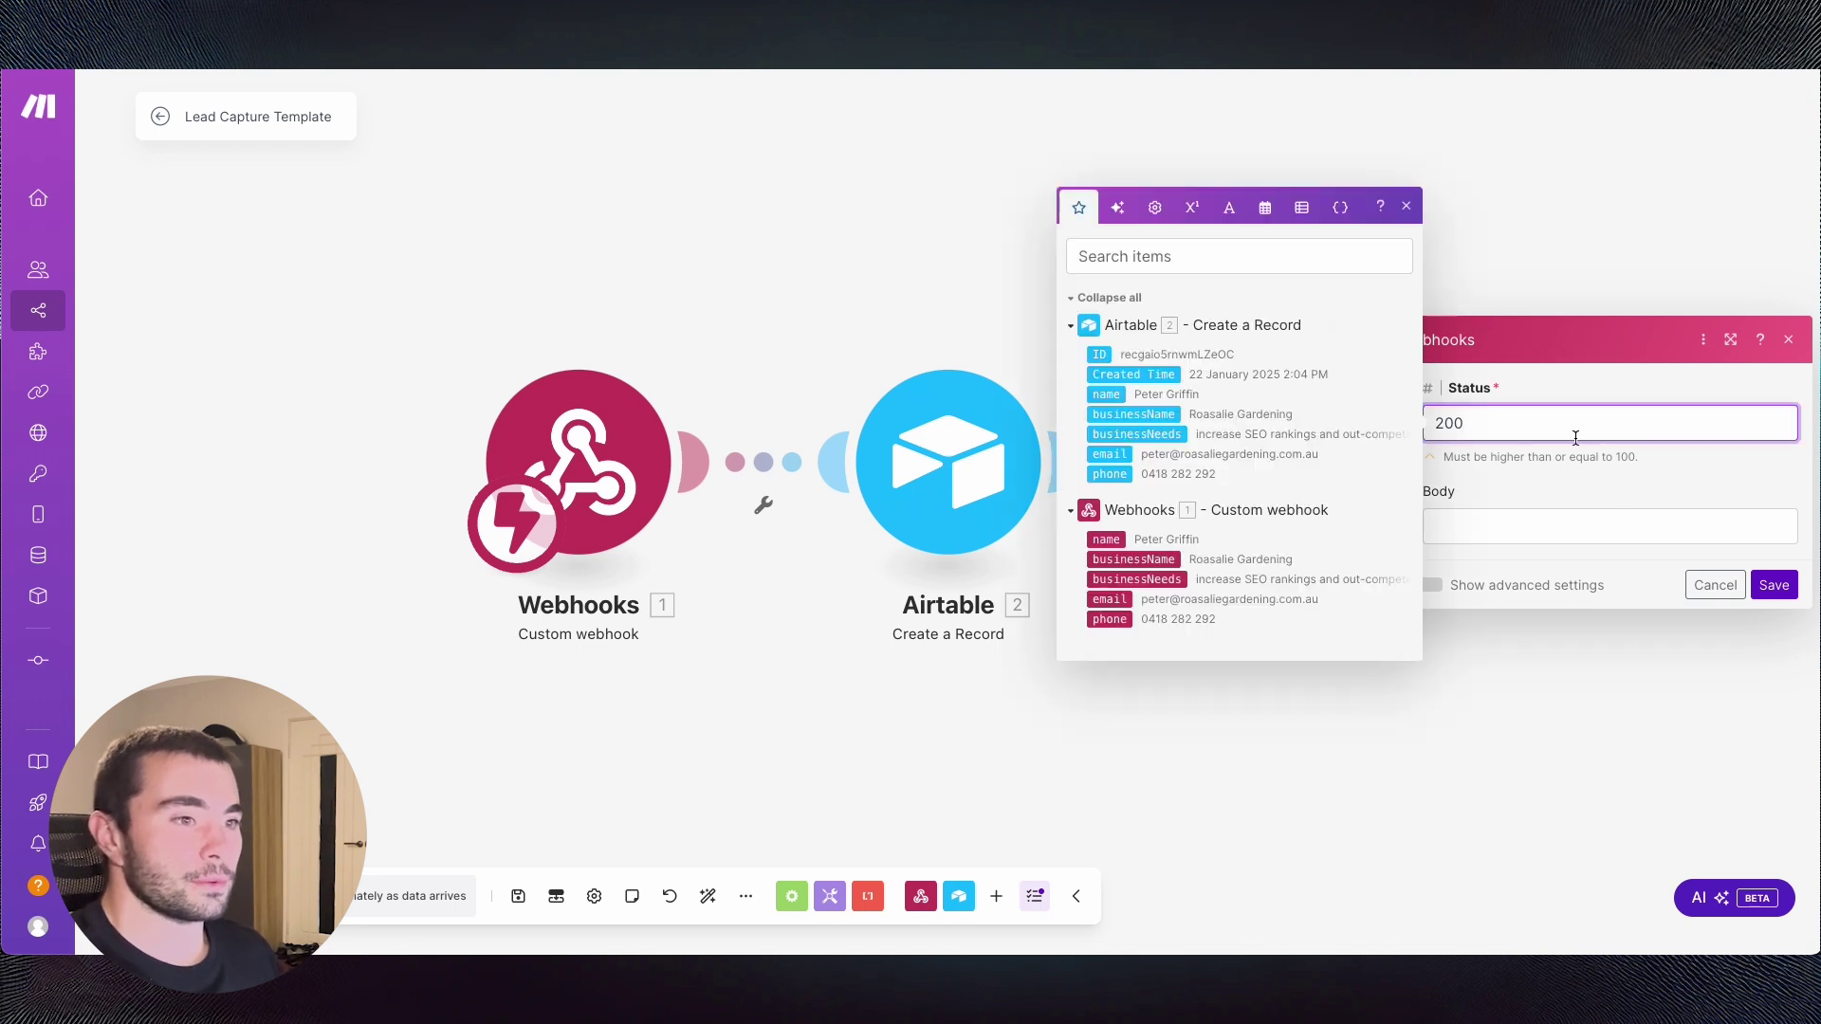
pyautogui.click(1555, 517)
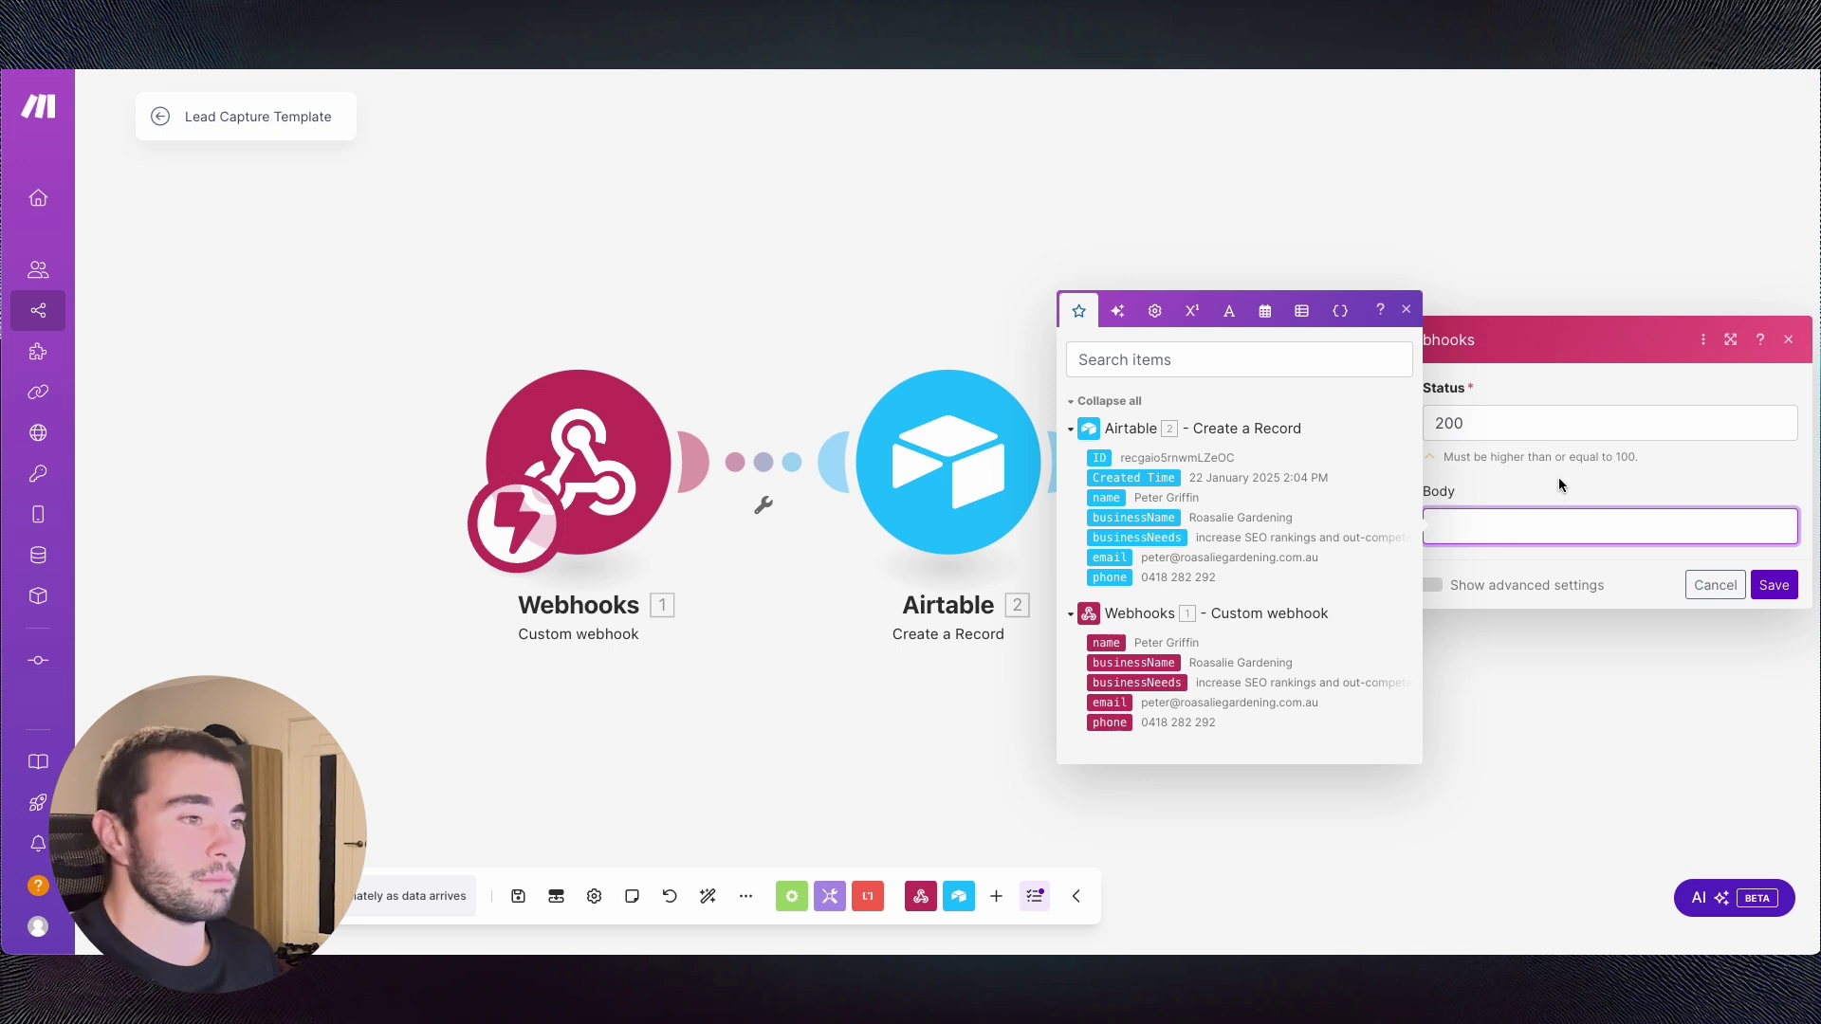
pyautogui.click(1789, 341)
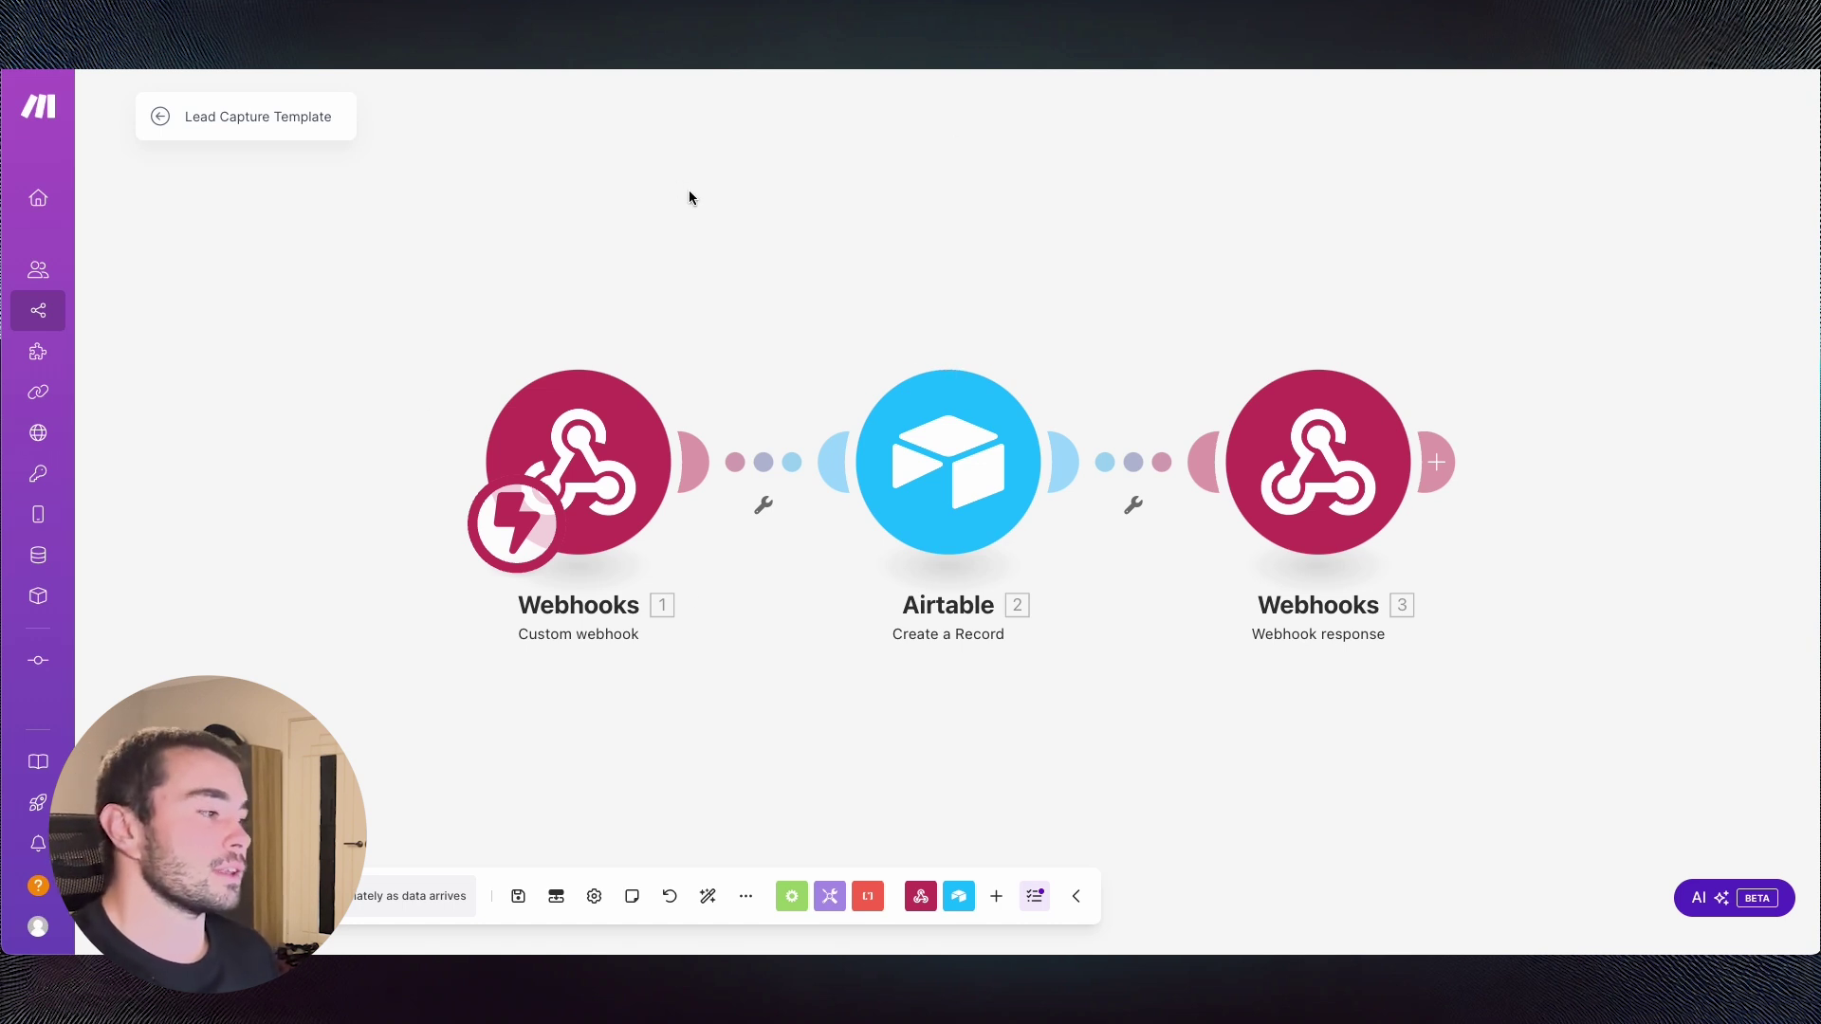
# - Copy the webhook ID part of the lead capture webhook's address
pyautogui.click(588, 452)
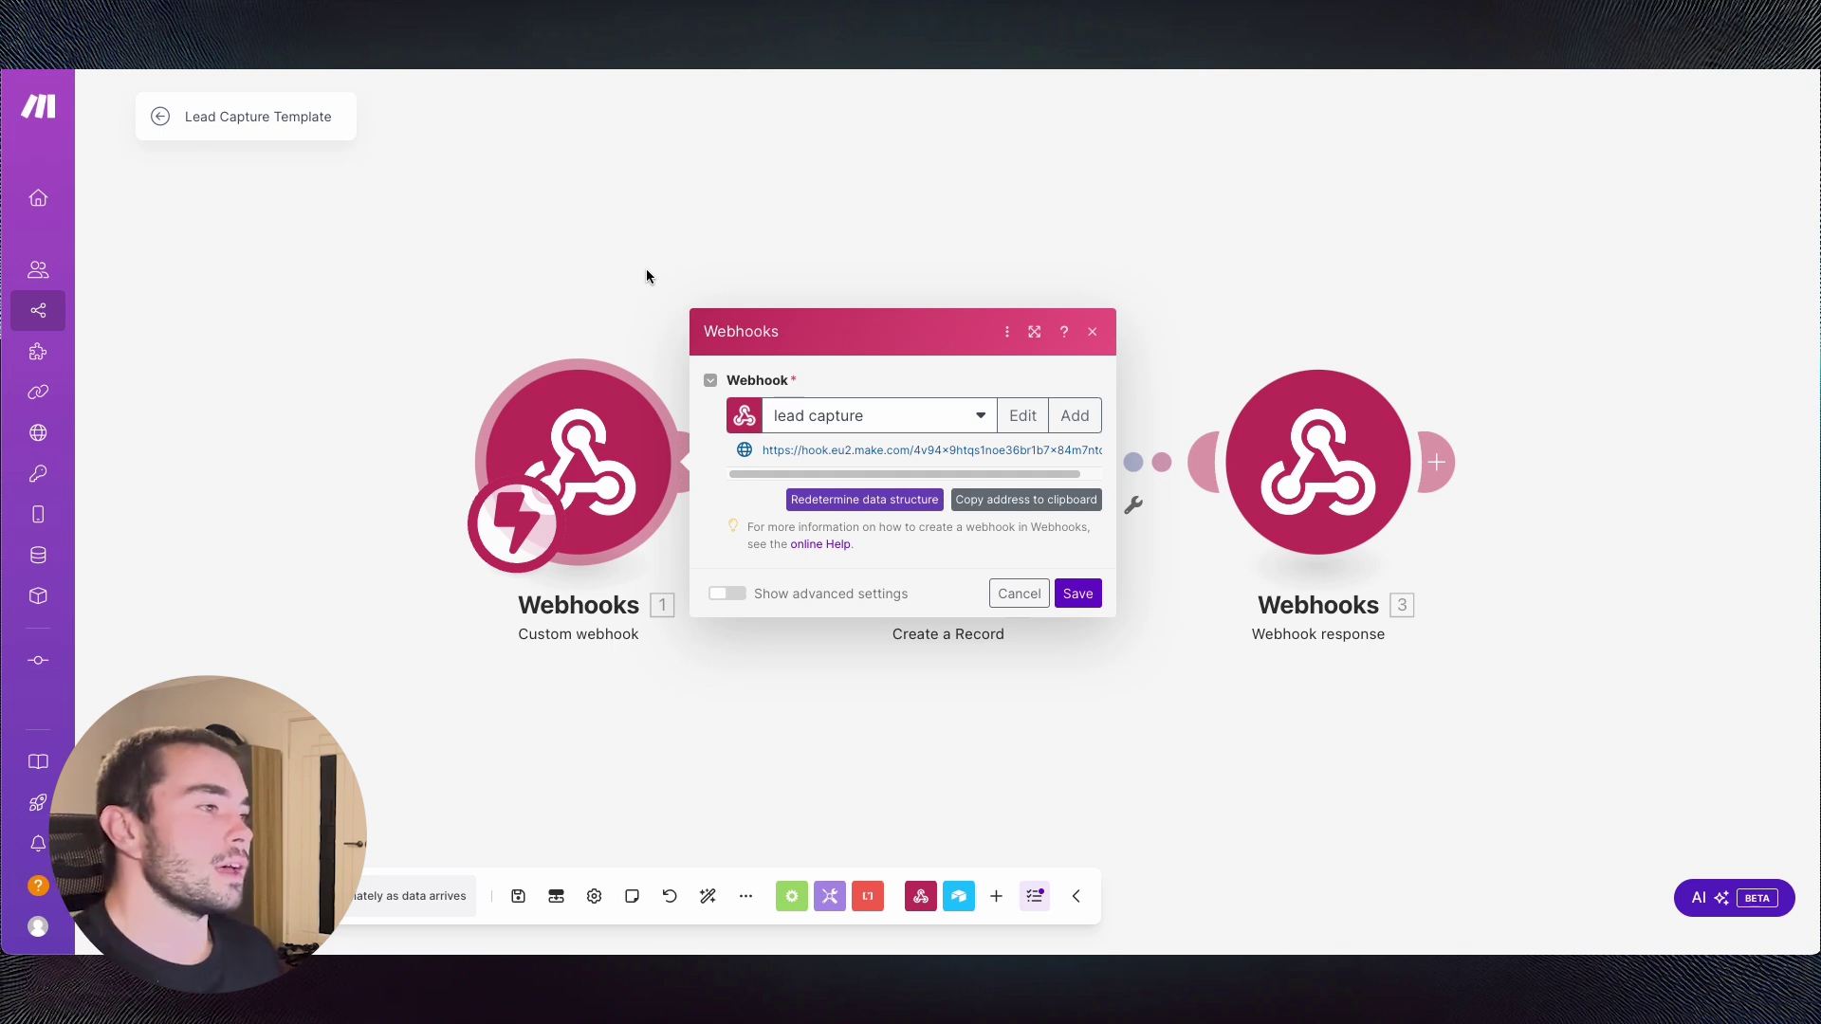
pyautogui.moveTo(913, 450); pyautogui.dragTo(1102, 451)
pyautogui.press('super+c')
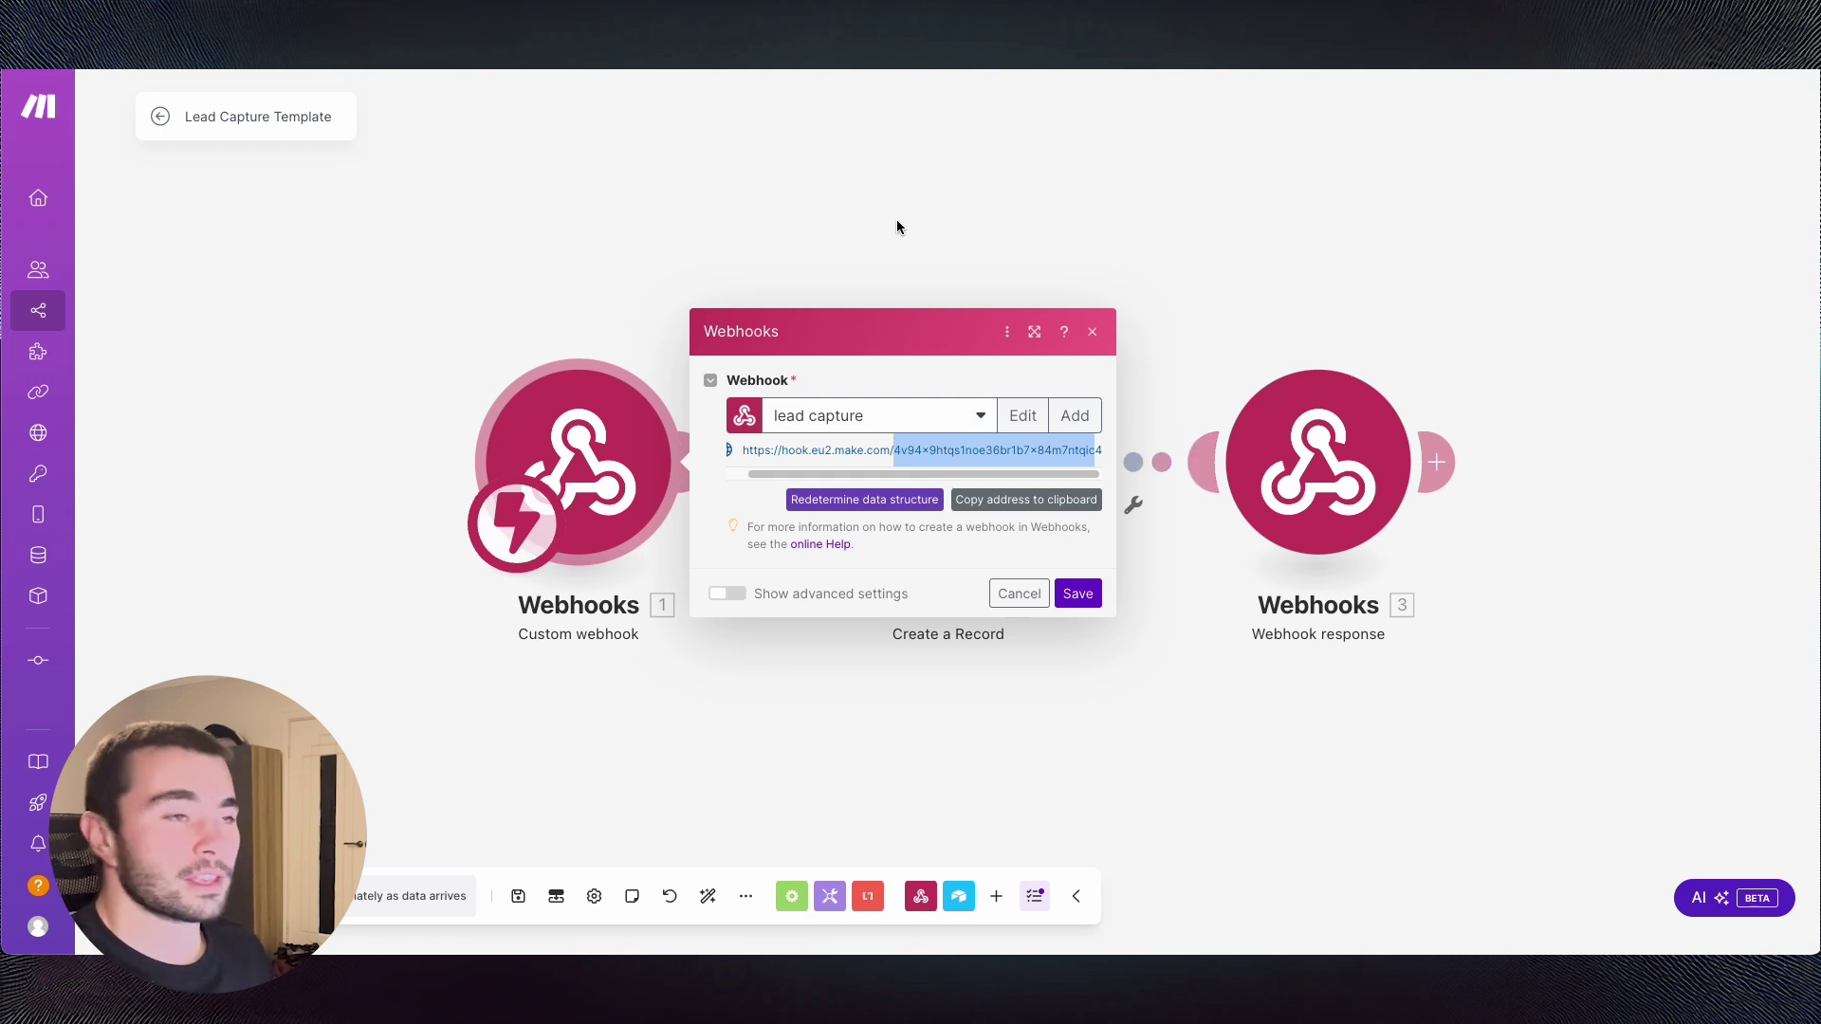
# - Switch to the code editor, replace WEBHOOK_ID in the schema's path with the copied webhook ID, and review the lead properties
pyautogui.hotkey('ctrl', 'Right')
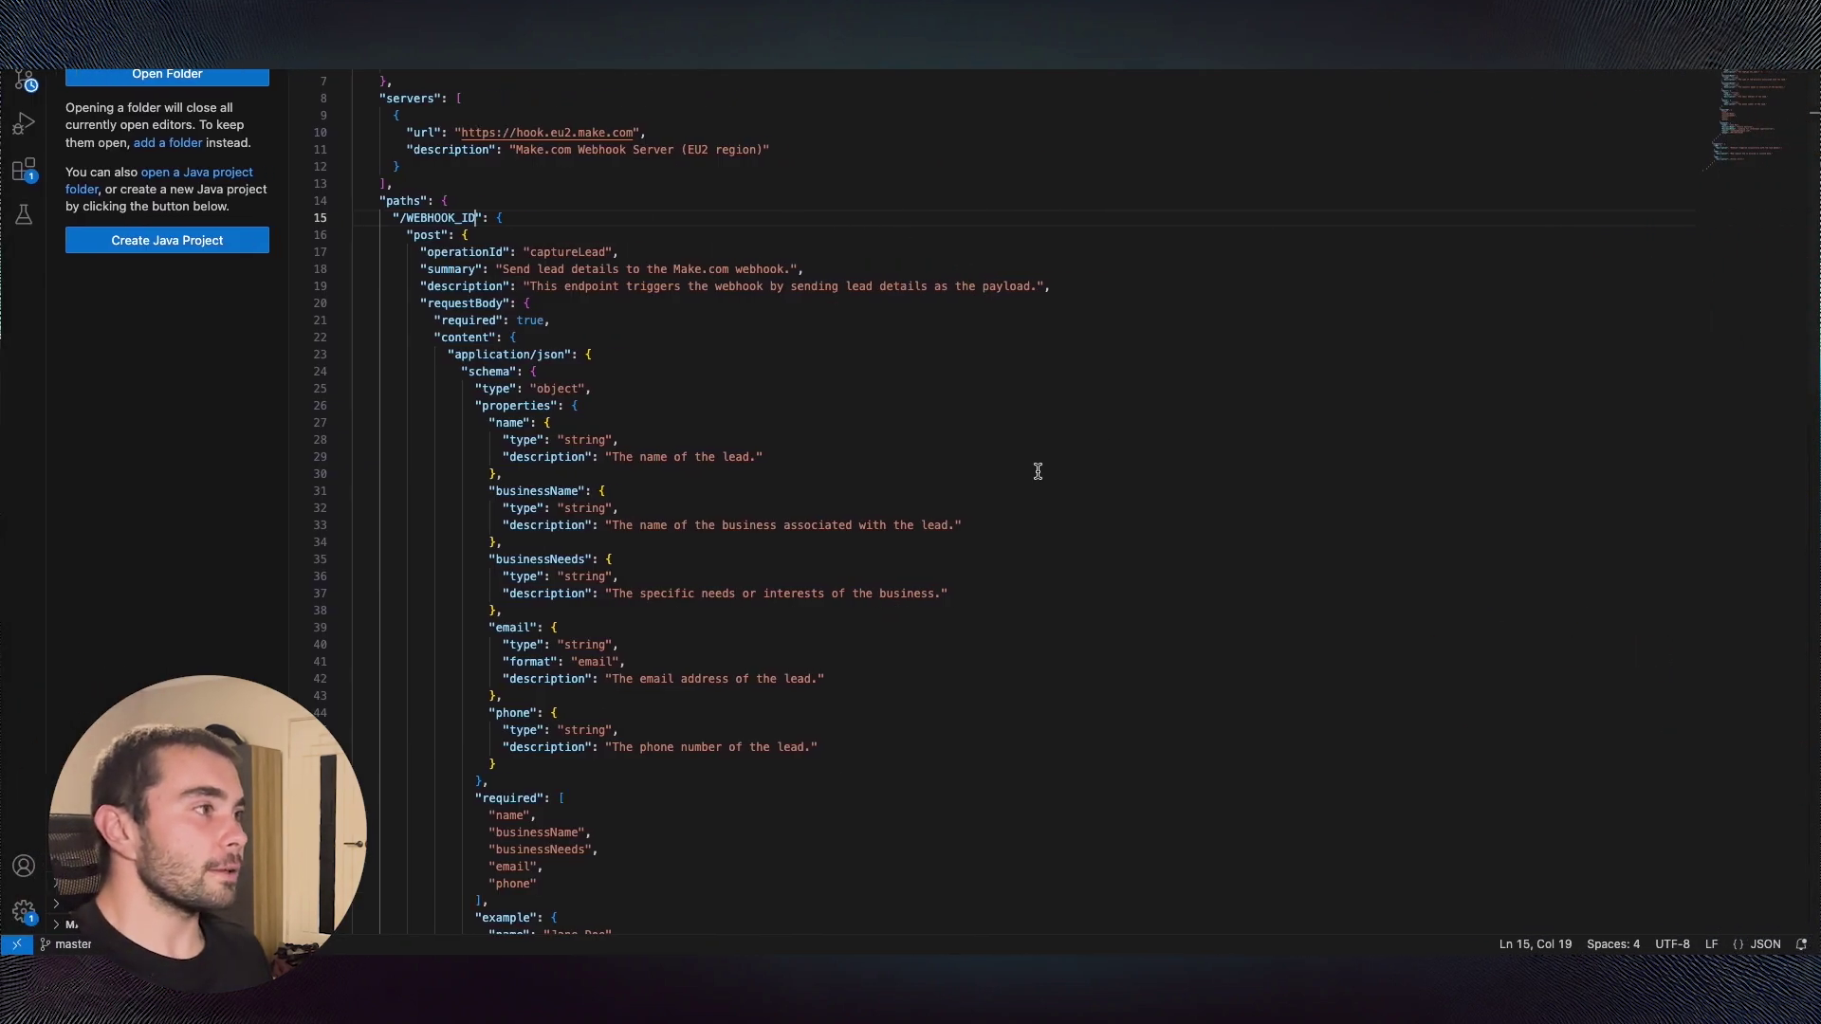
pyautogui.scroll(2, 948, 502)
pyautogui.press('super+Up')
pyautogui.press('Return')
pyautogui.press('Return')
pyautogui.press('Return')
pyautogui.press('Return')
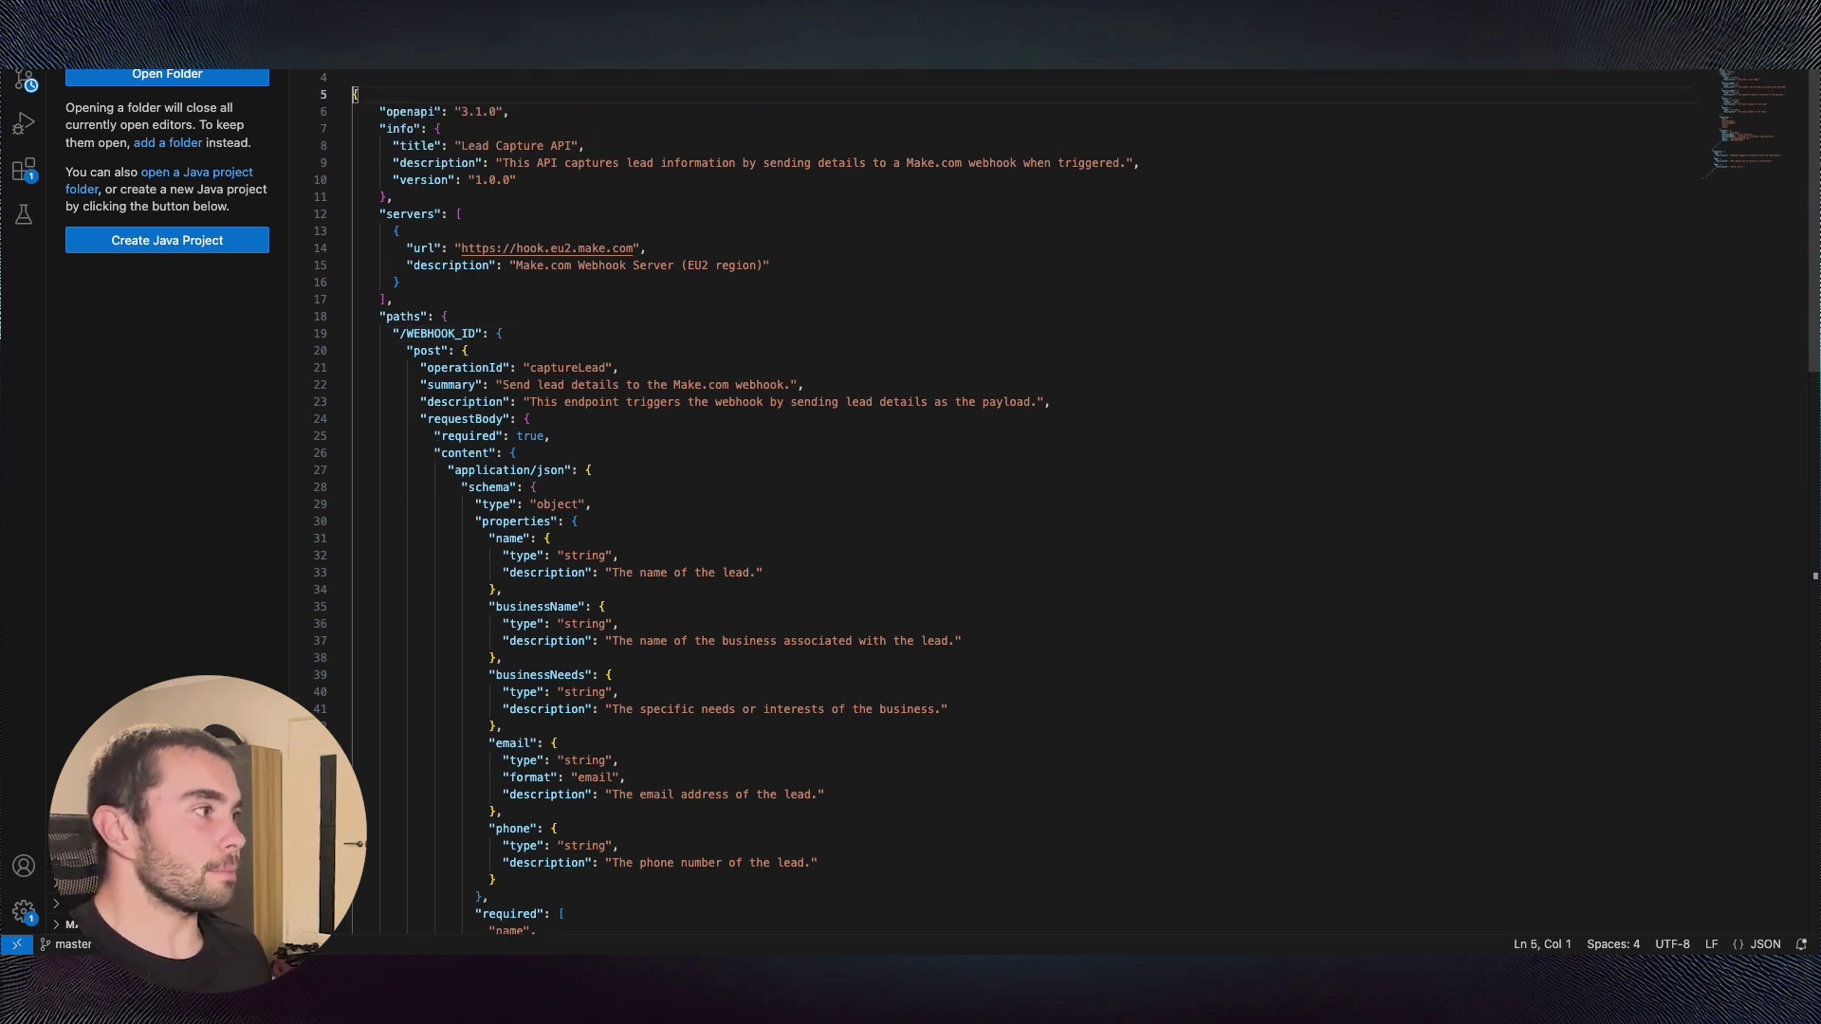
pyautogui.moveTo(406, 333); pyautogui.dragTo(476, 333)
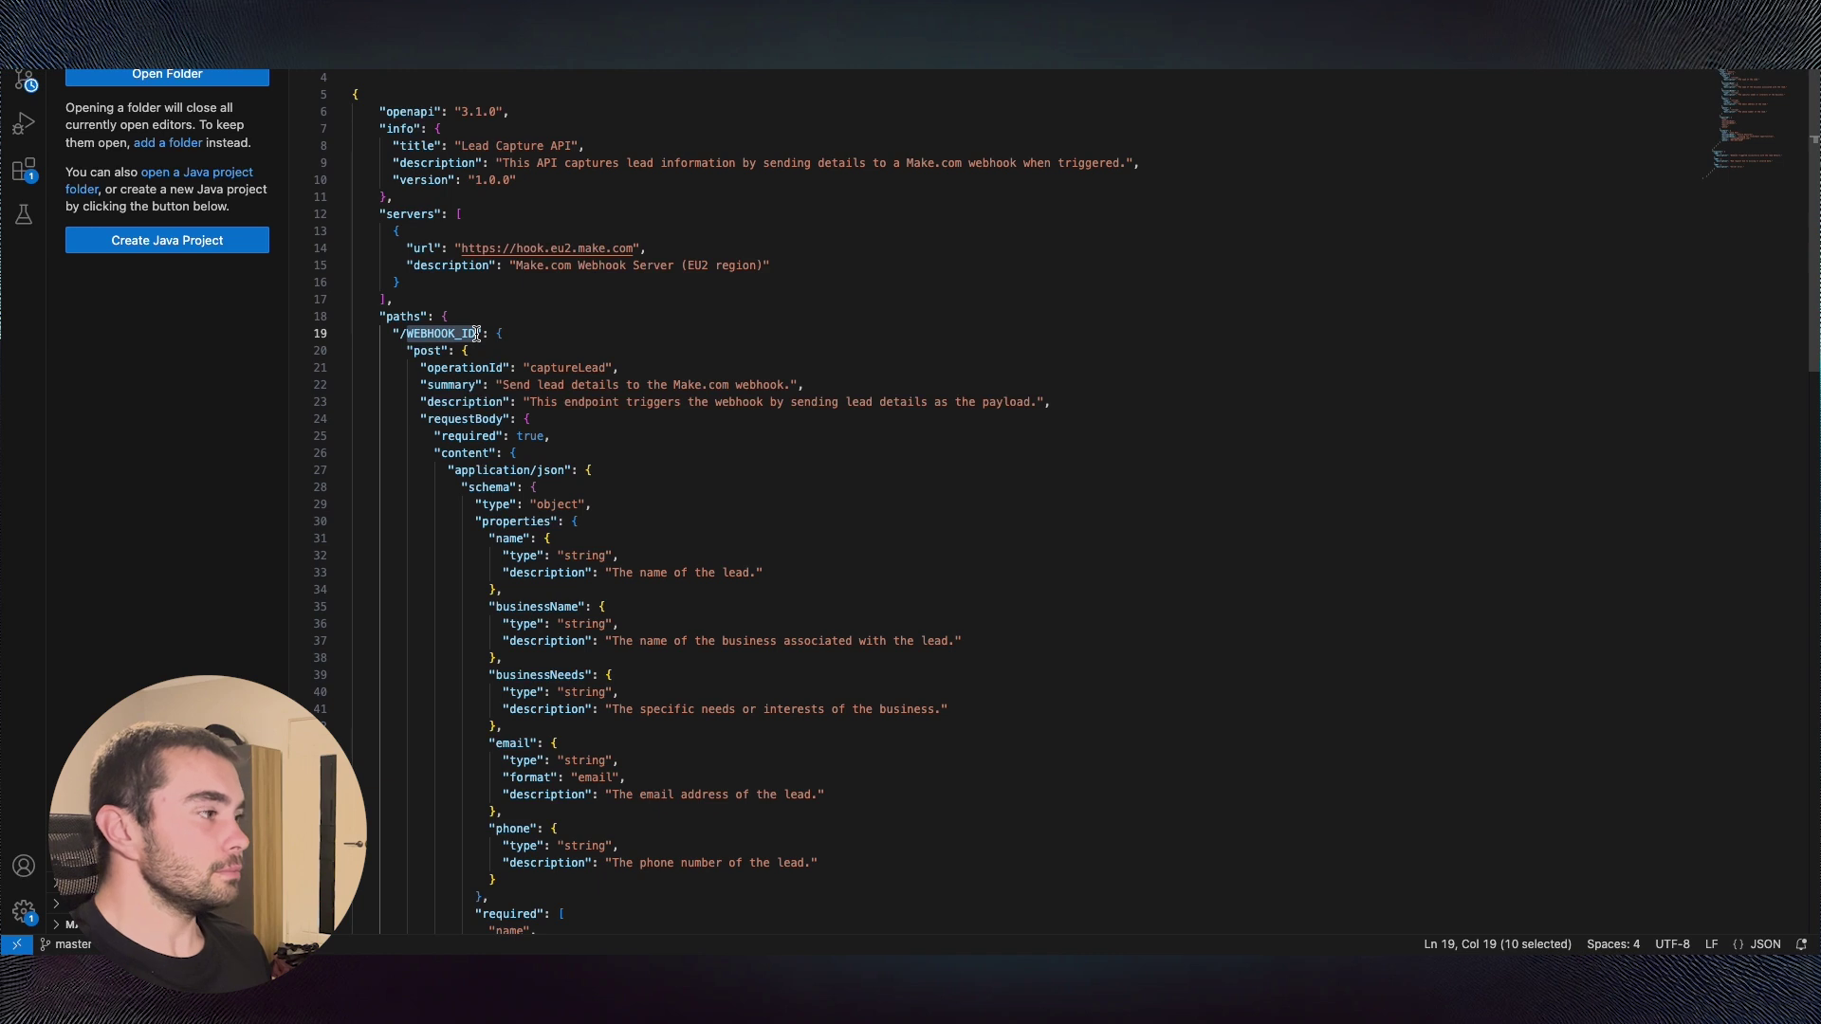
pyautogui.press('super+v')
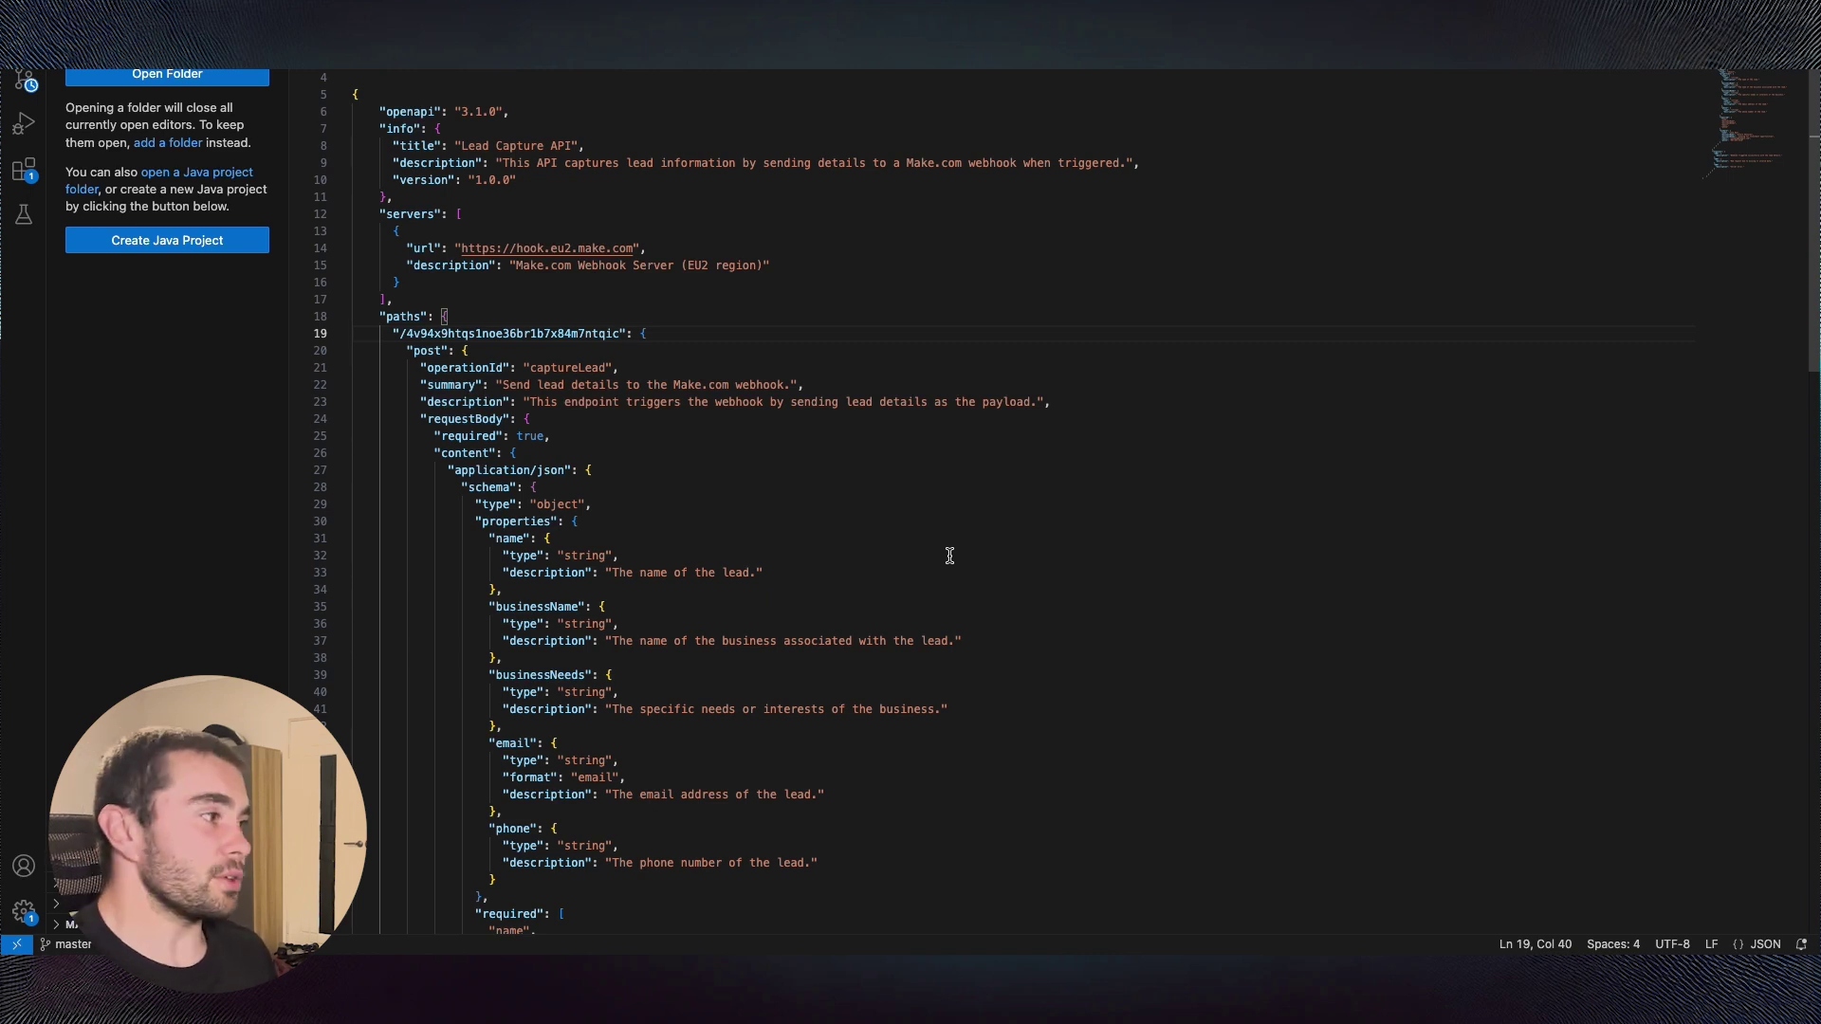
pyautogui.scroll(-10, 658, 664)
pyautogui.scroll(10, 667, 475)
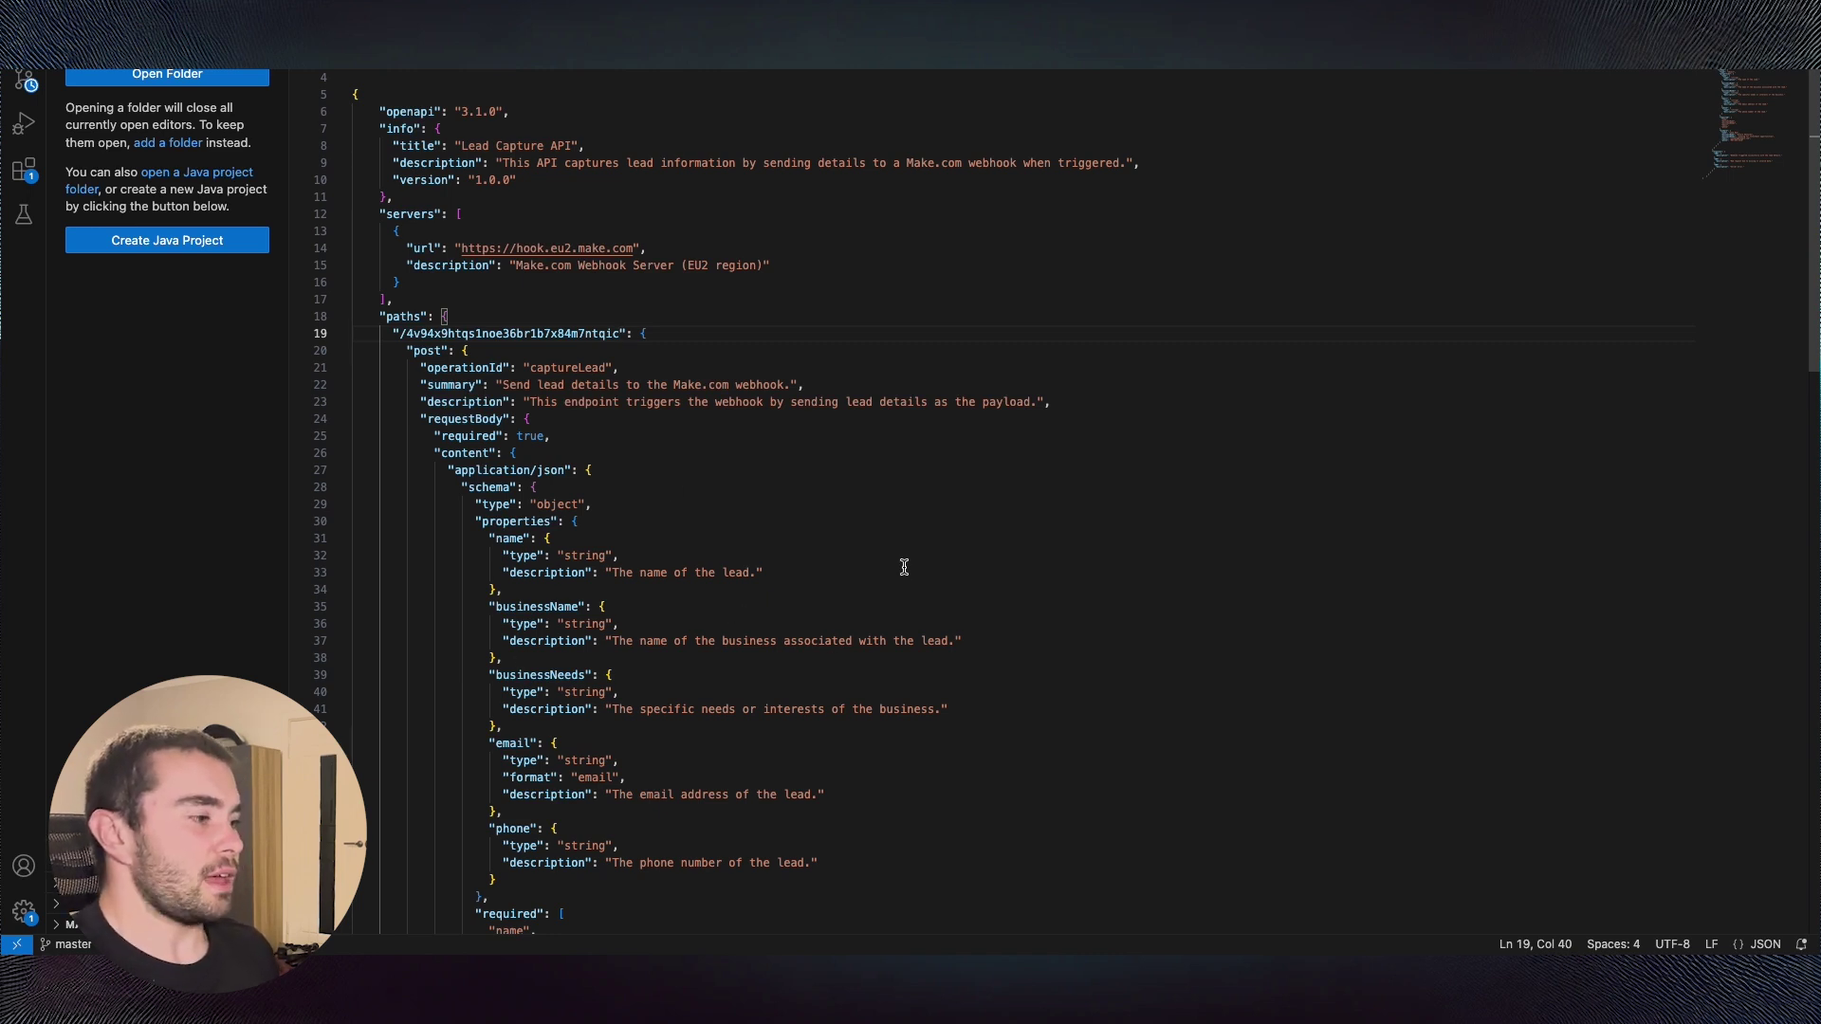
pyautogui.scroll(-3, 574, 618)
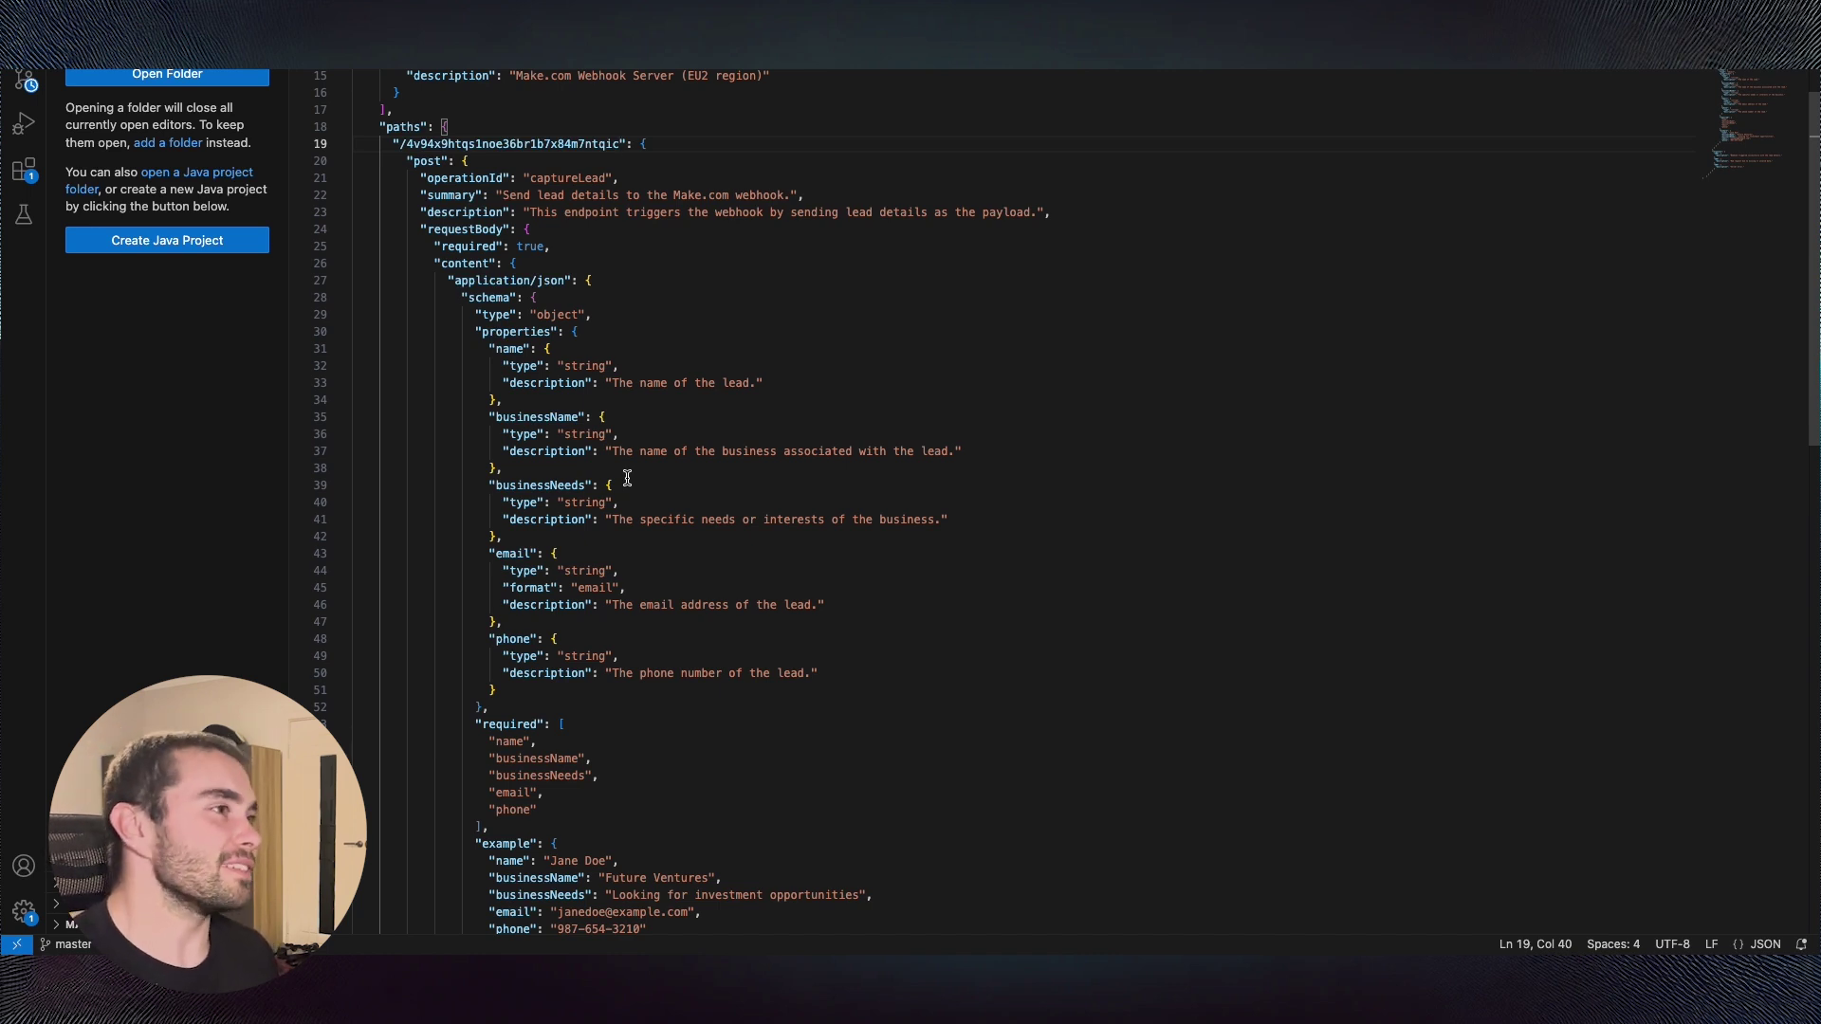
pyautogui.scroll(4, 859, 459)
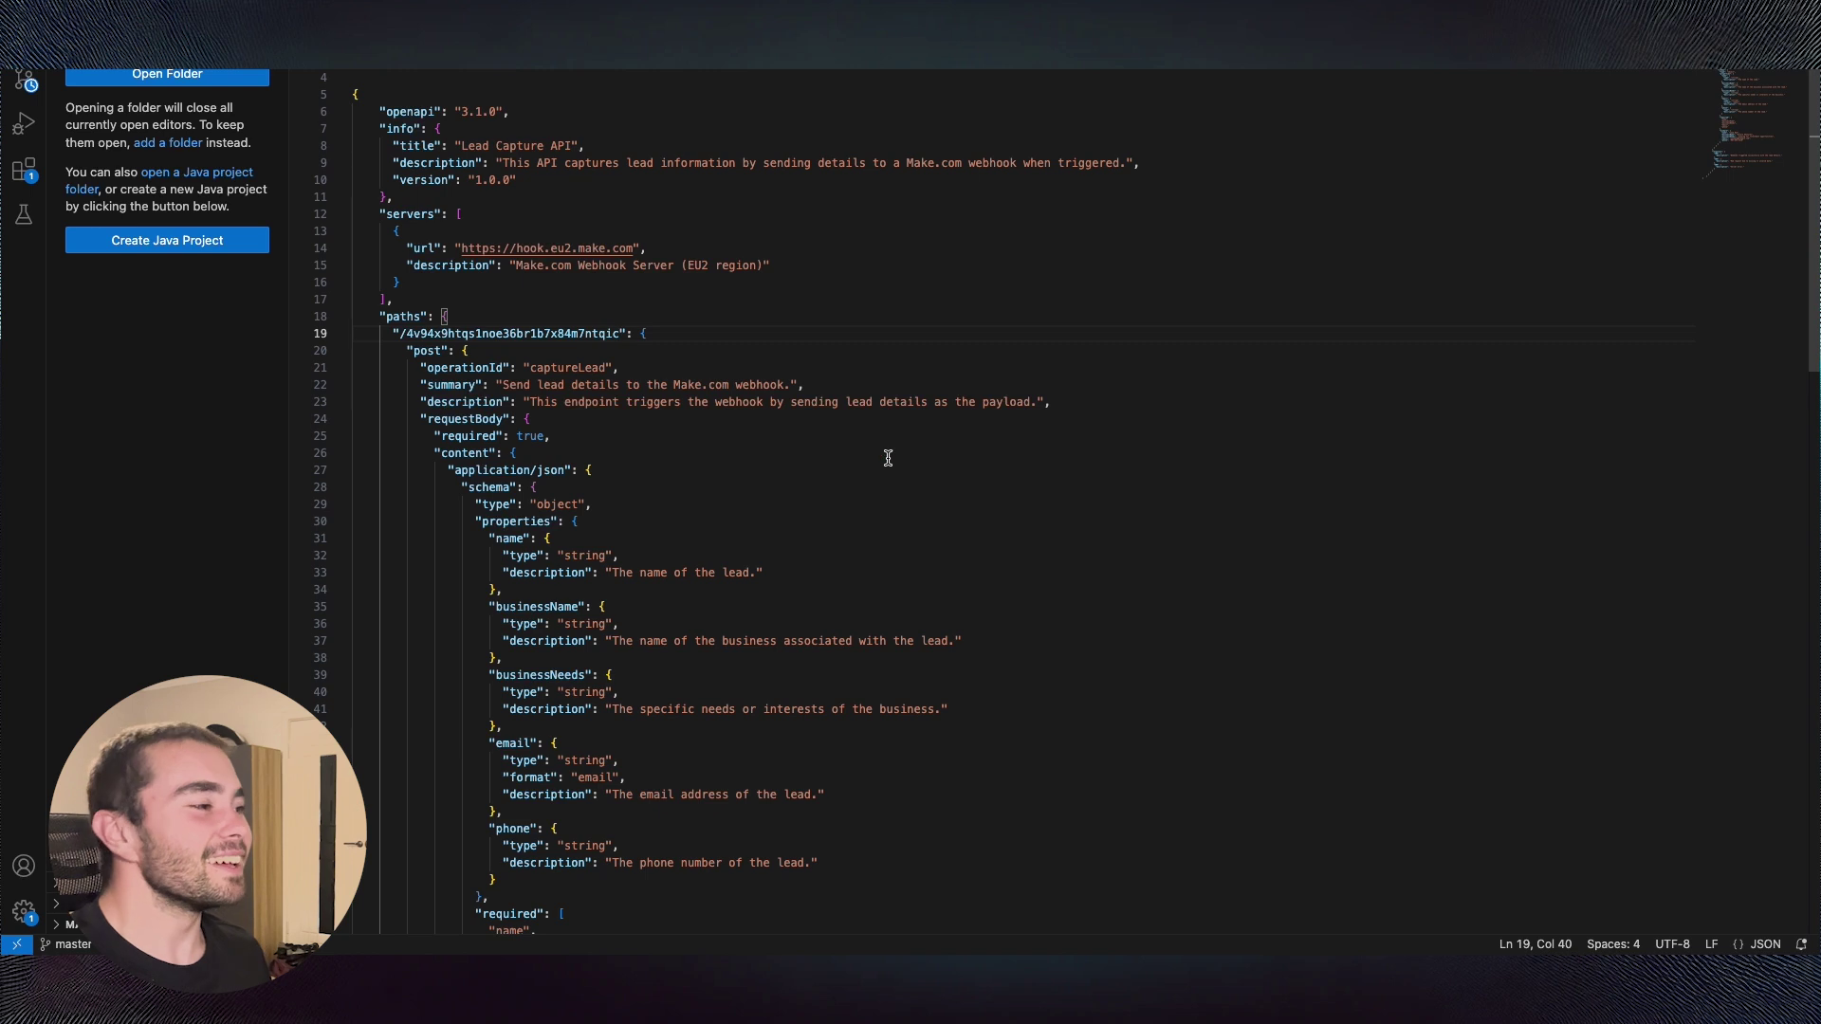
# - Return to Make and save the lead capture webhook's settings
pyautogui.hotkey('ctrl', 'Left')
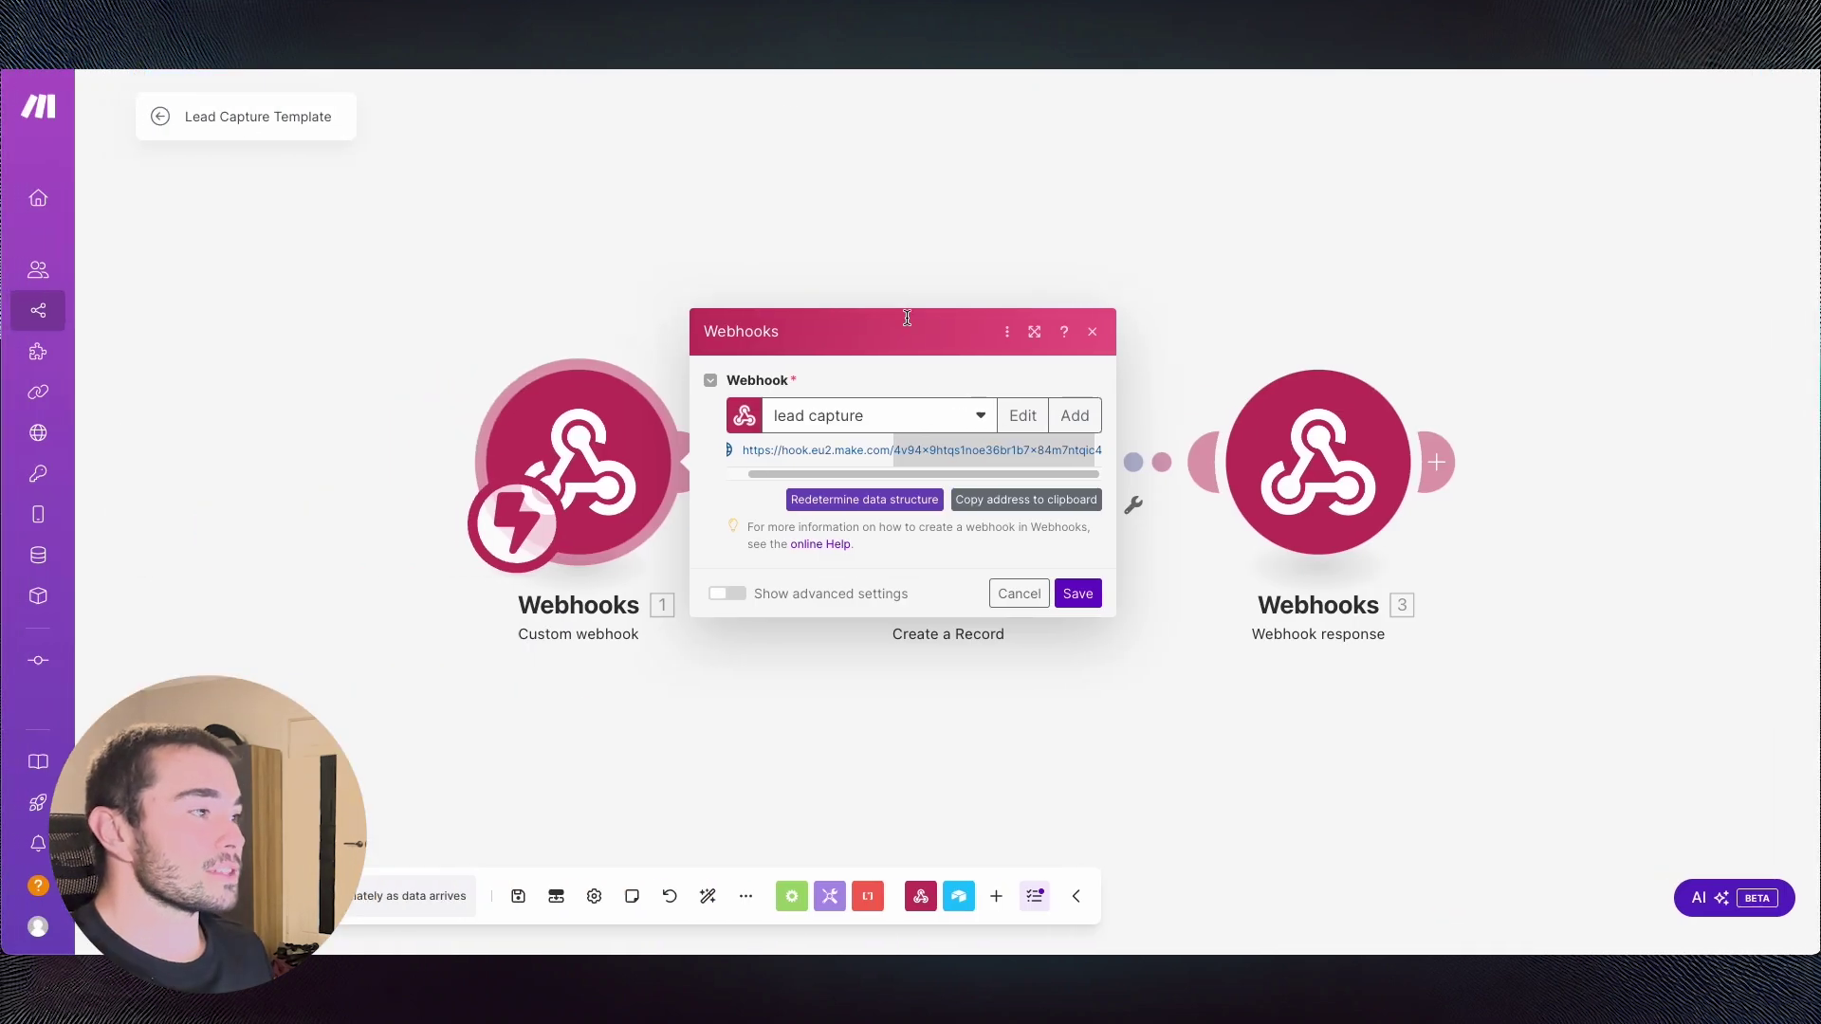
pyautogui.click(1078, 594)
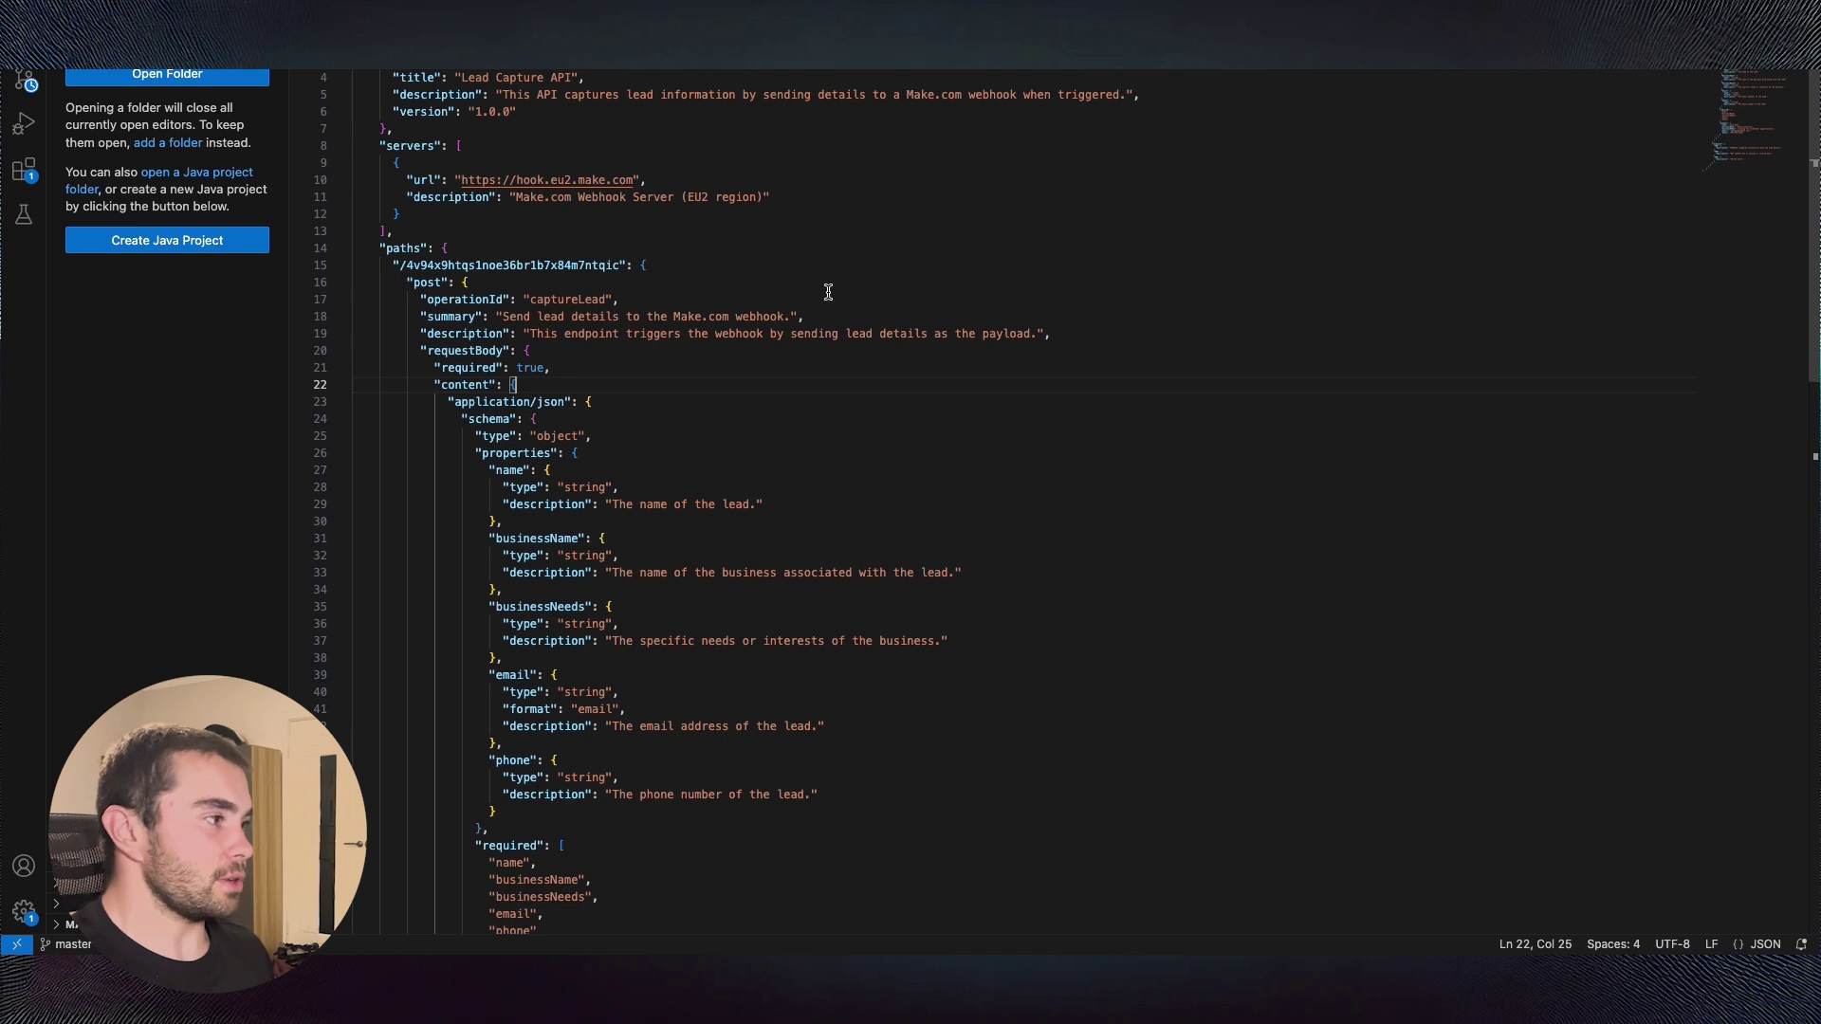
# - Paste the complete Lead Capture API schema into a new tool for Sophie in Agentive, and cancel without creating it
pyautogui.press('super+a')
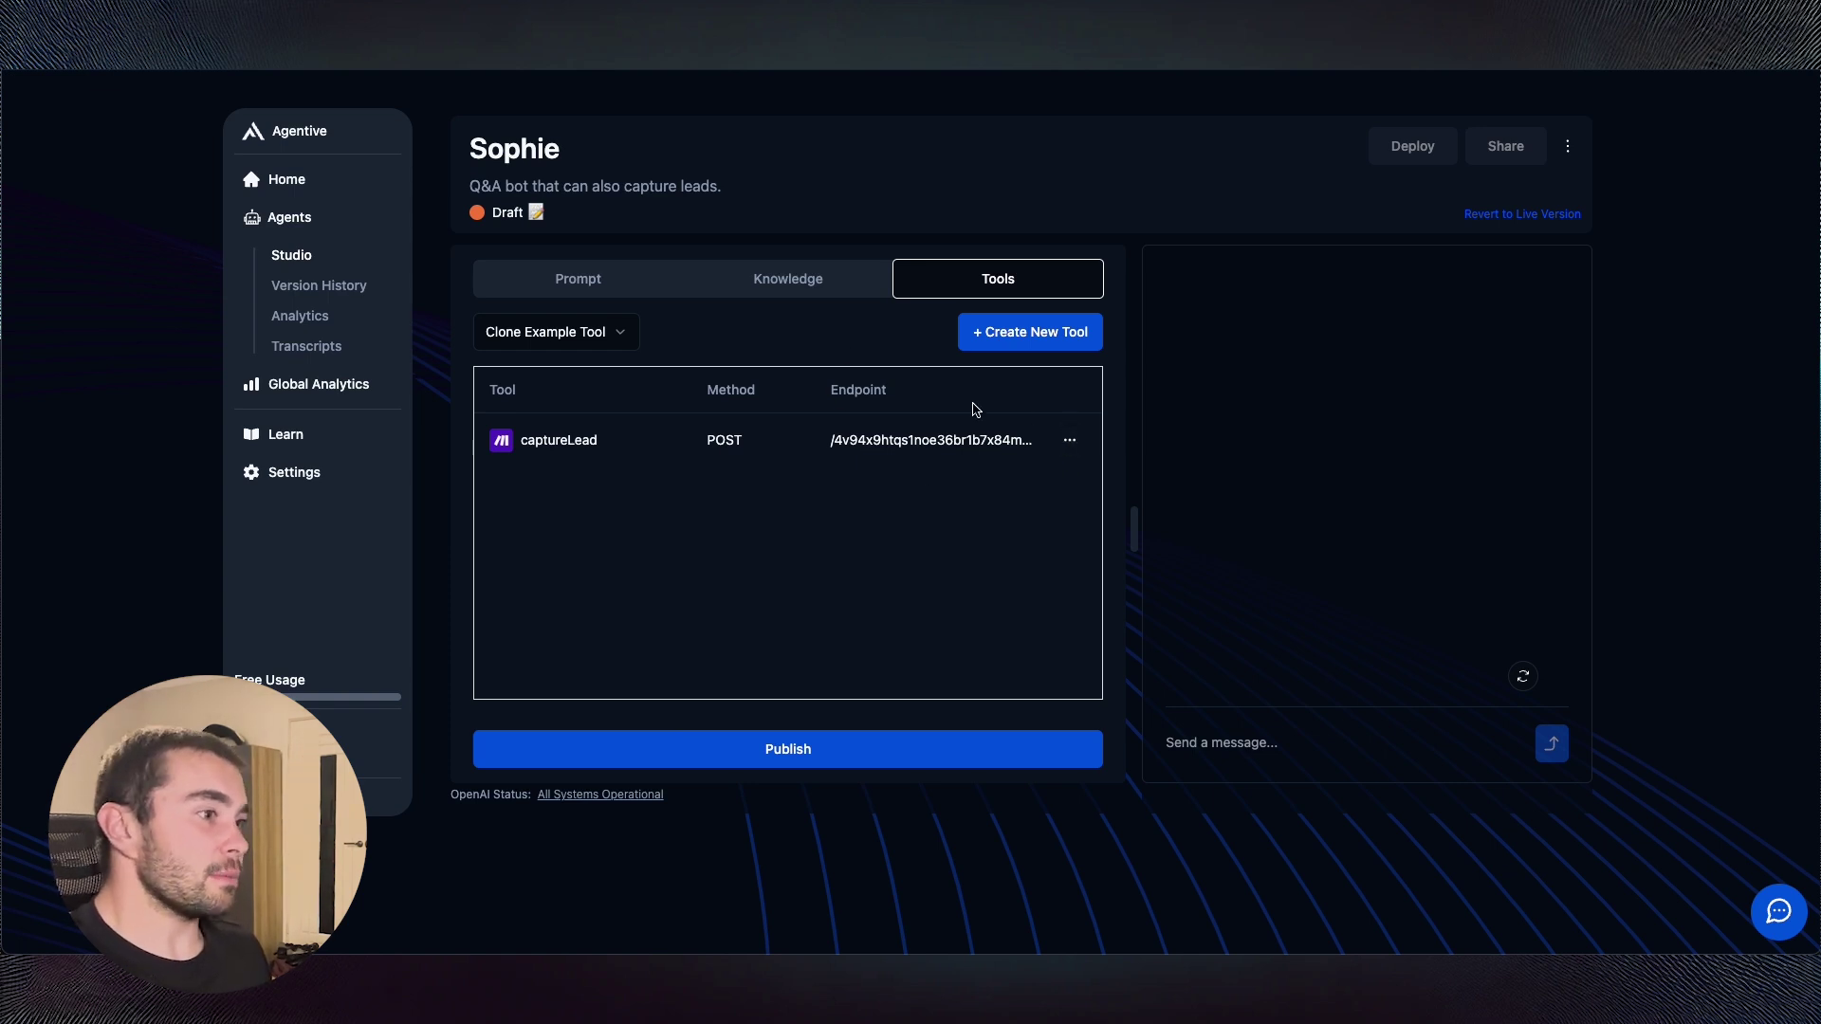
pyautogui.click(1014, 337)
pyautogui.click(797, 435)
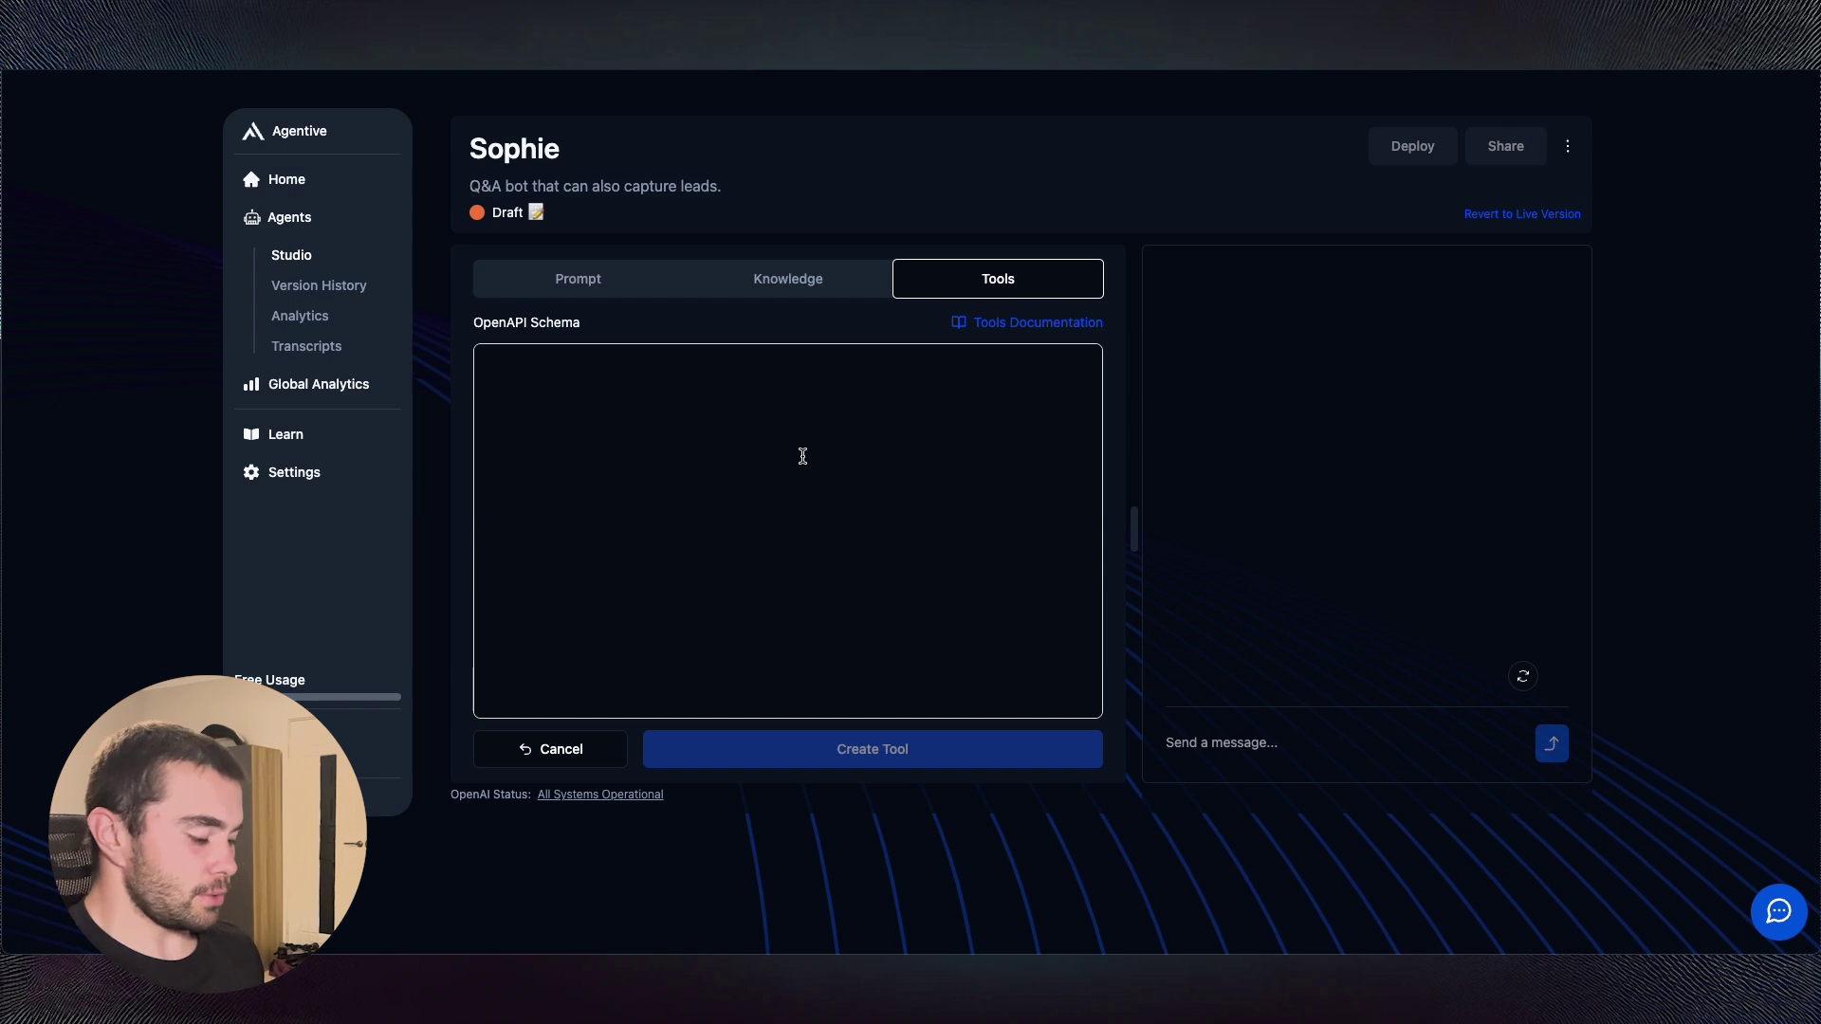
pyautogui.hotkey('ctrl', 'v')
pyautogui.scroll(15, 787, 512)
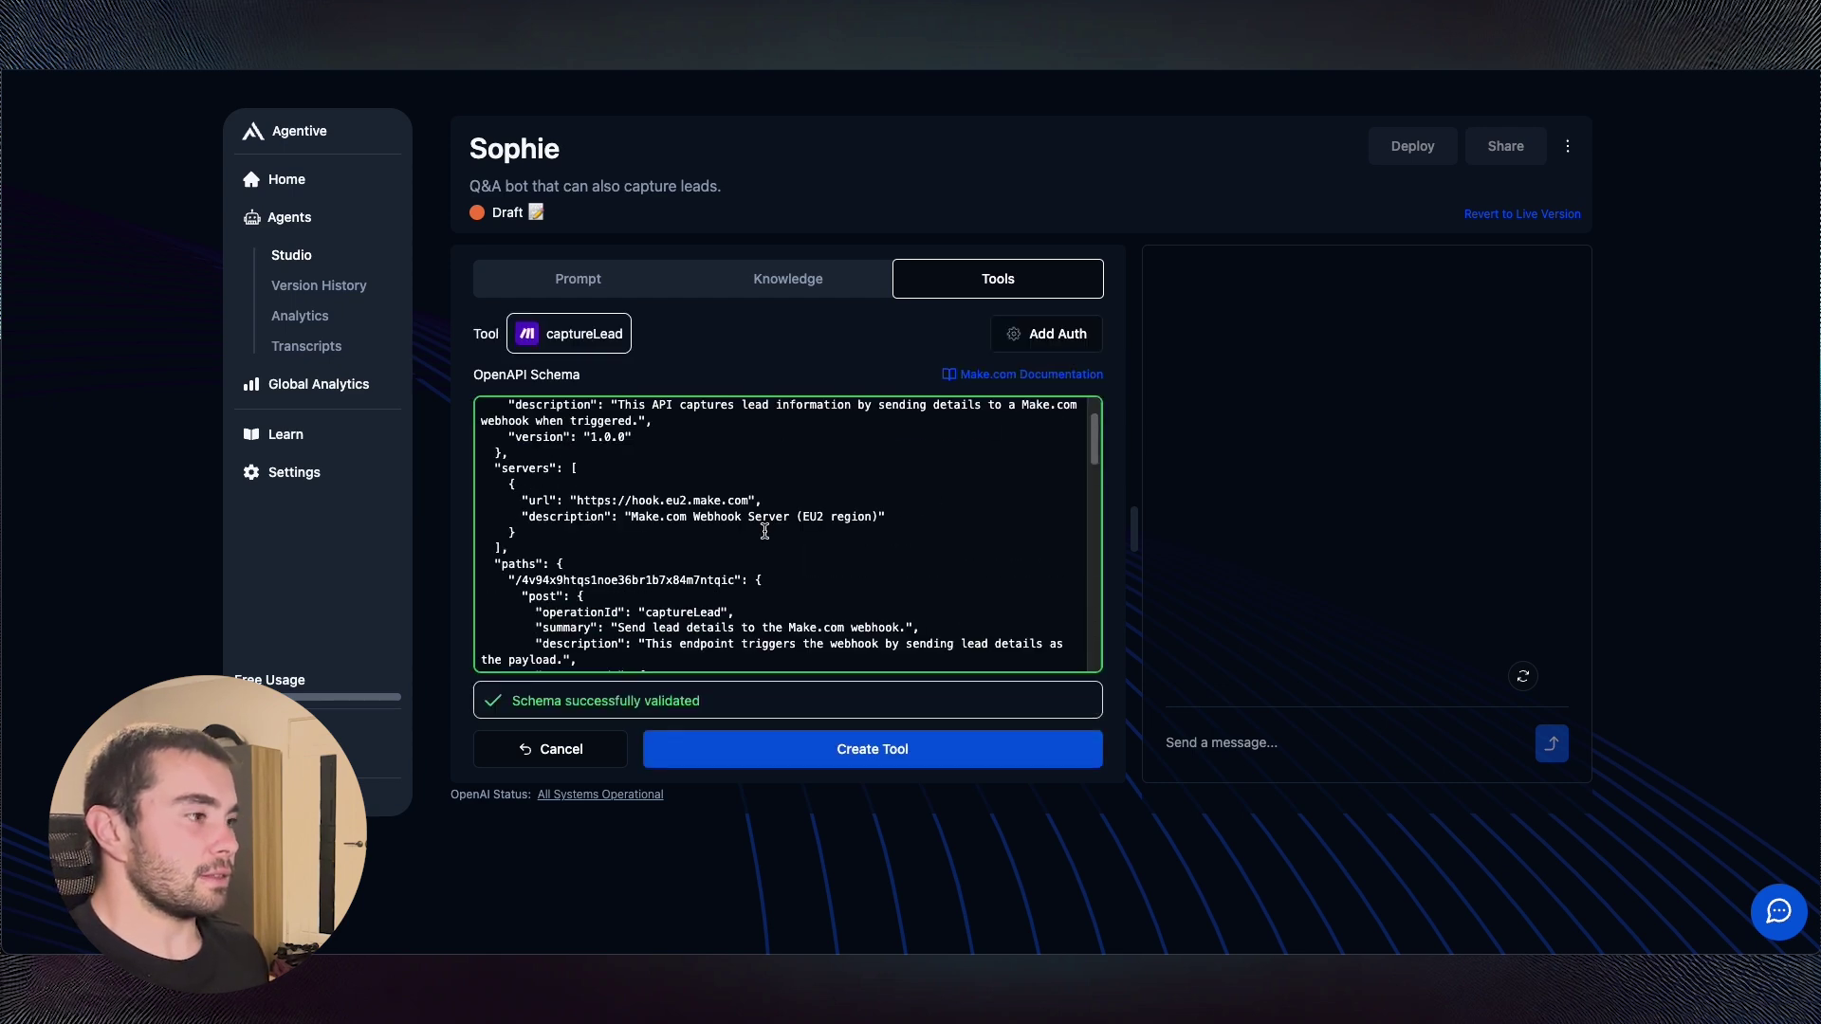
pyautogui.click(594, 749)
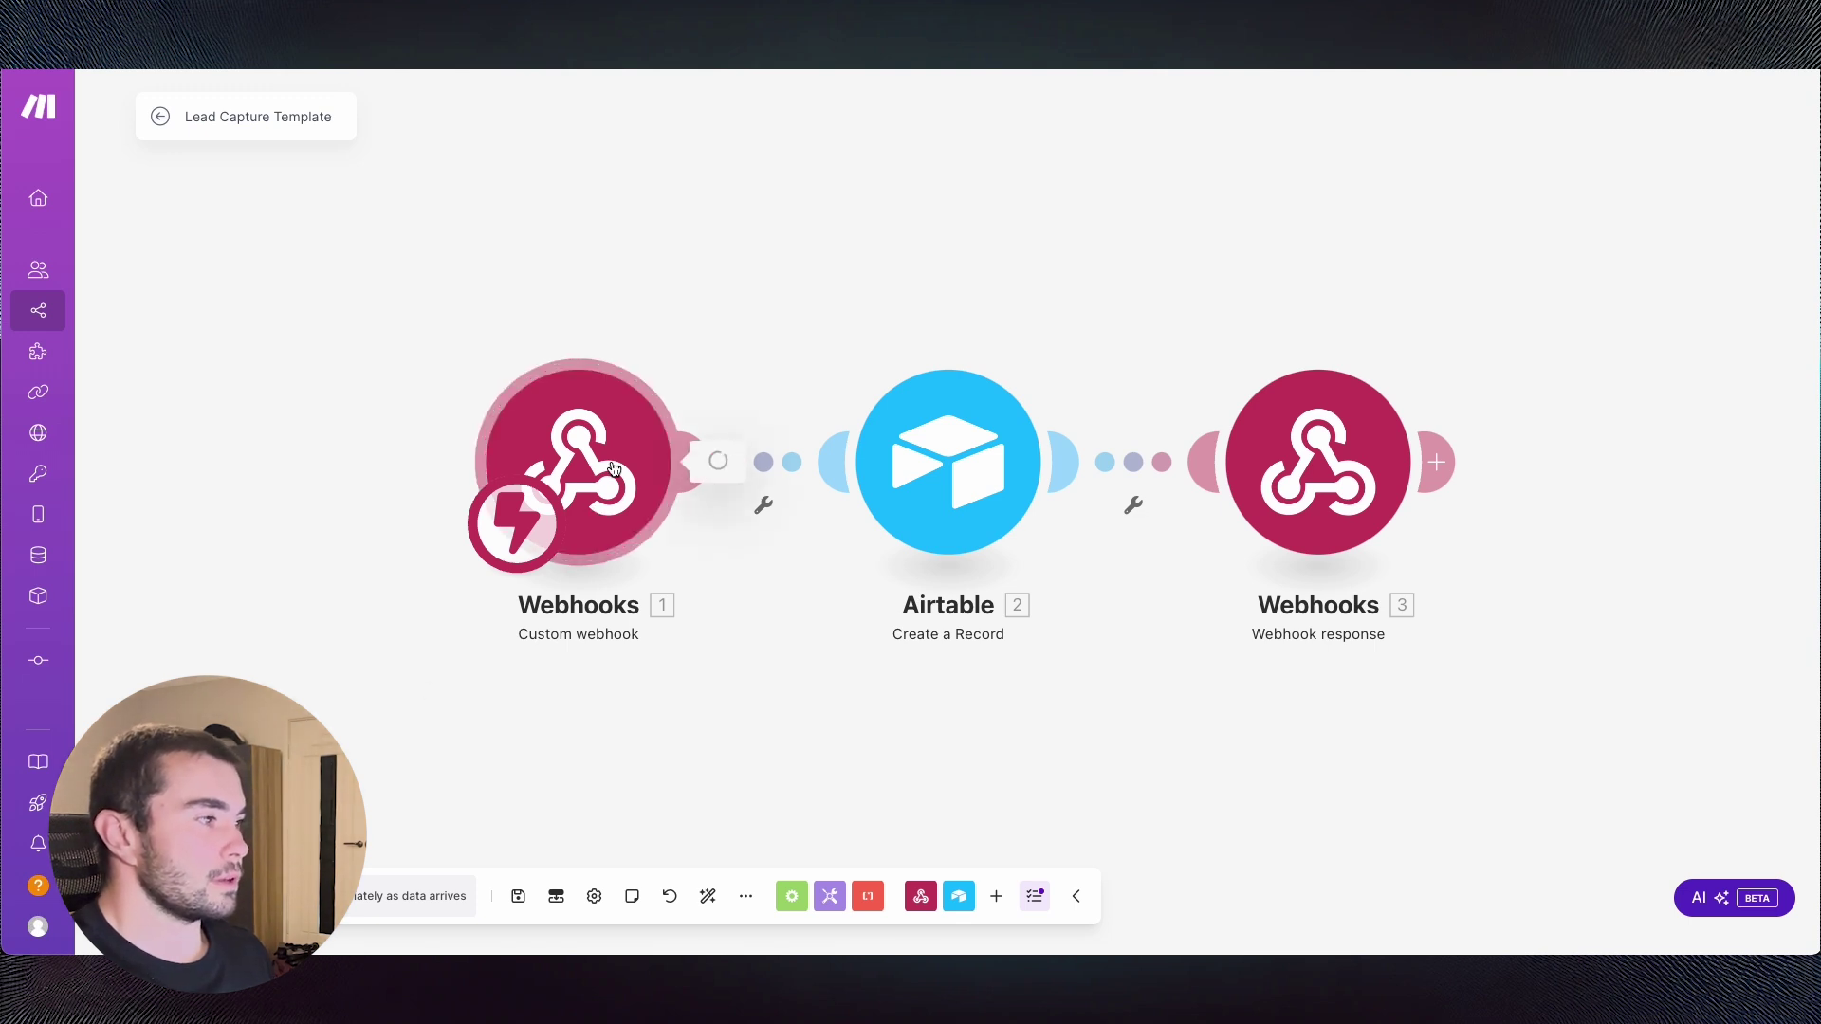
# - Start redetermining the lead capture webhook's data structure in Make, and publish the Sophie agent in Agentive
pyautogui.click(659, 458)
pyautogui.click(876, 504)
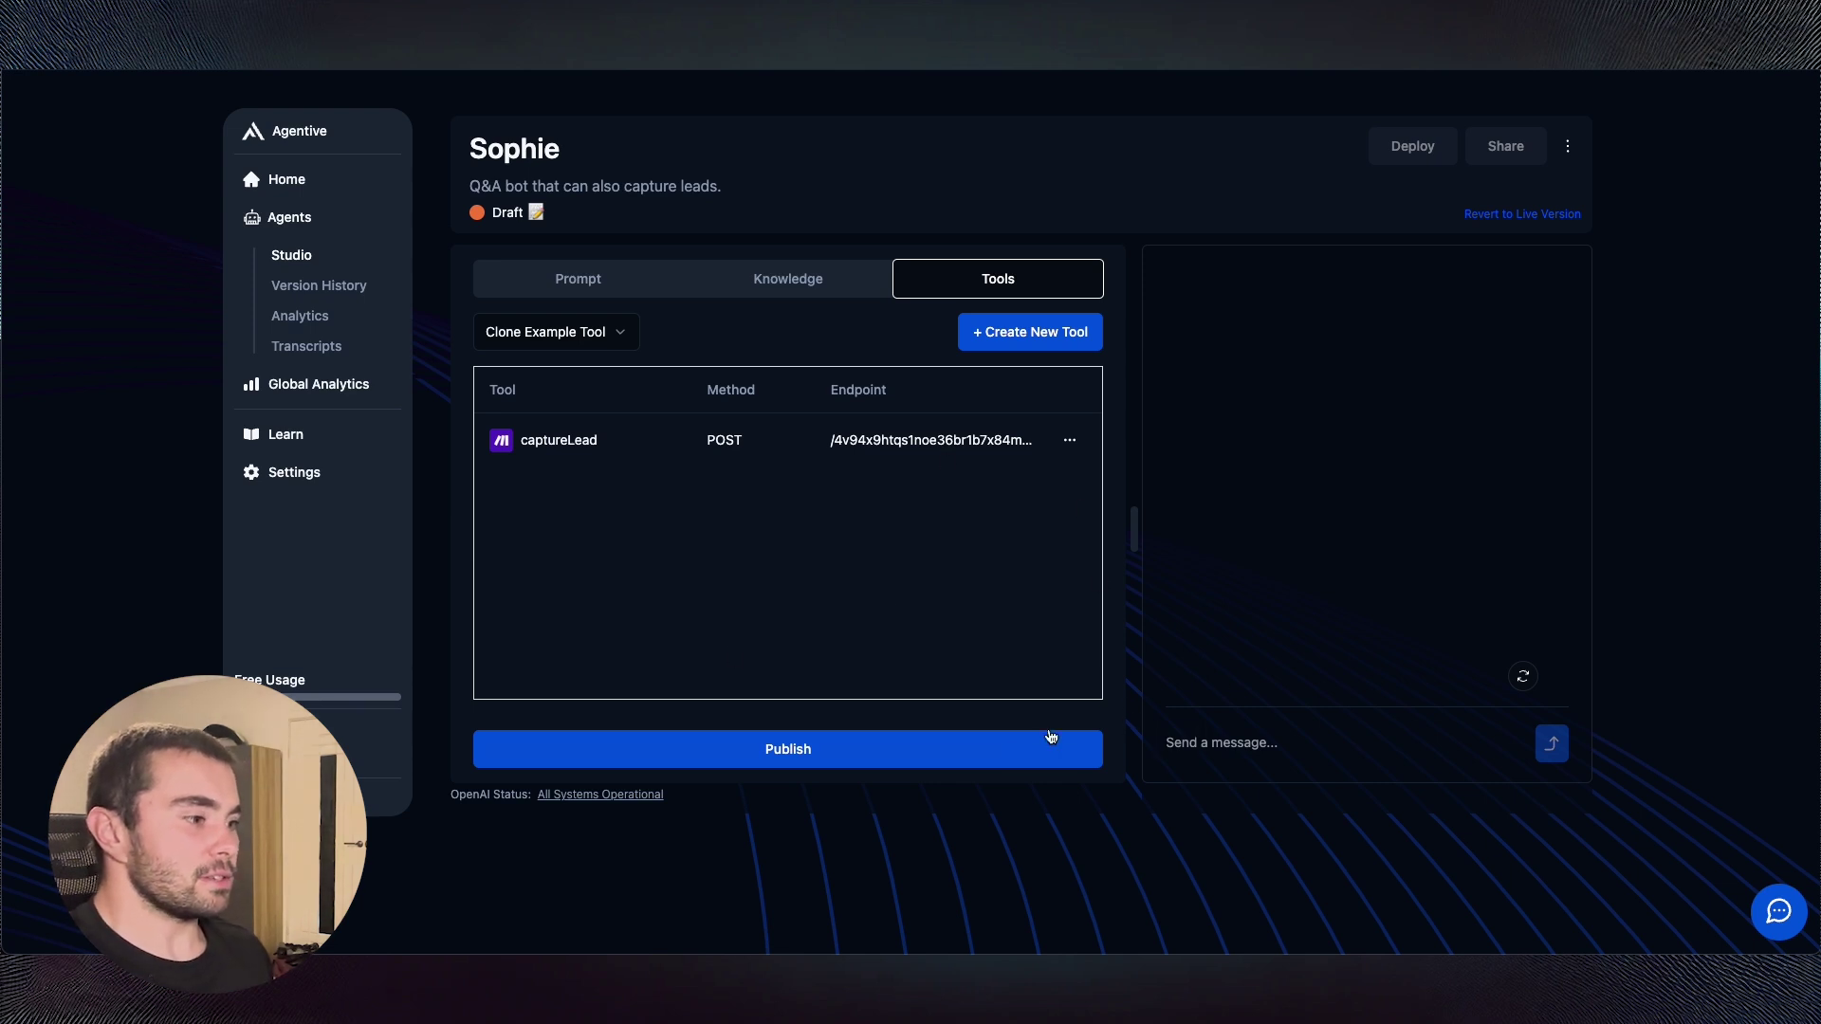
pyautogui.click(1009, 754)
pyautogui.click(1037, 577)
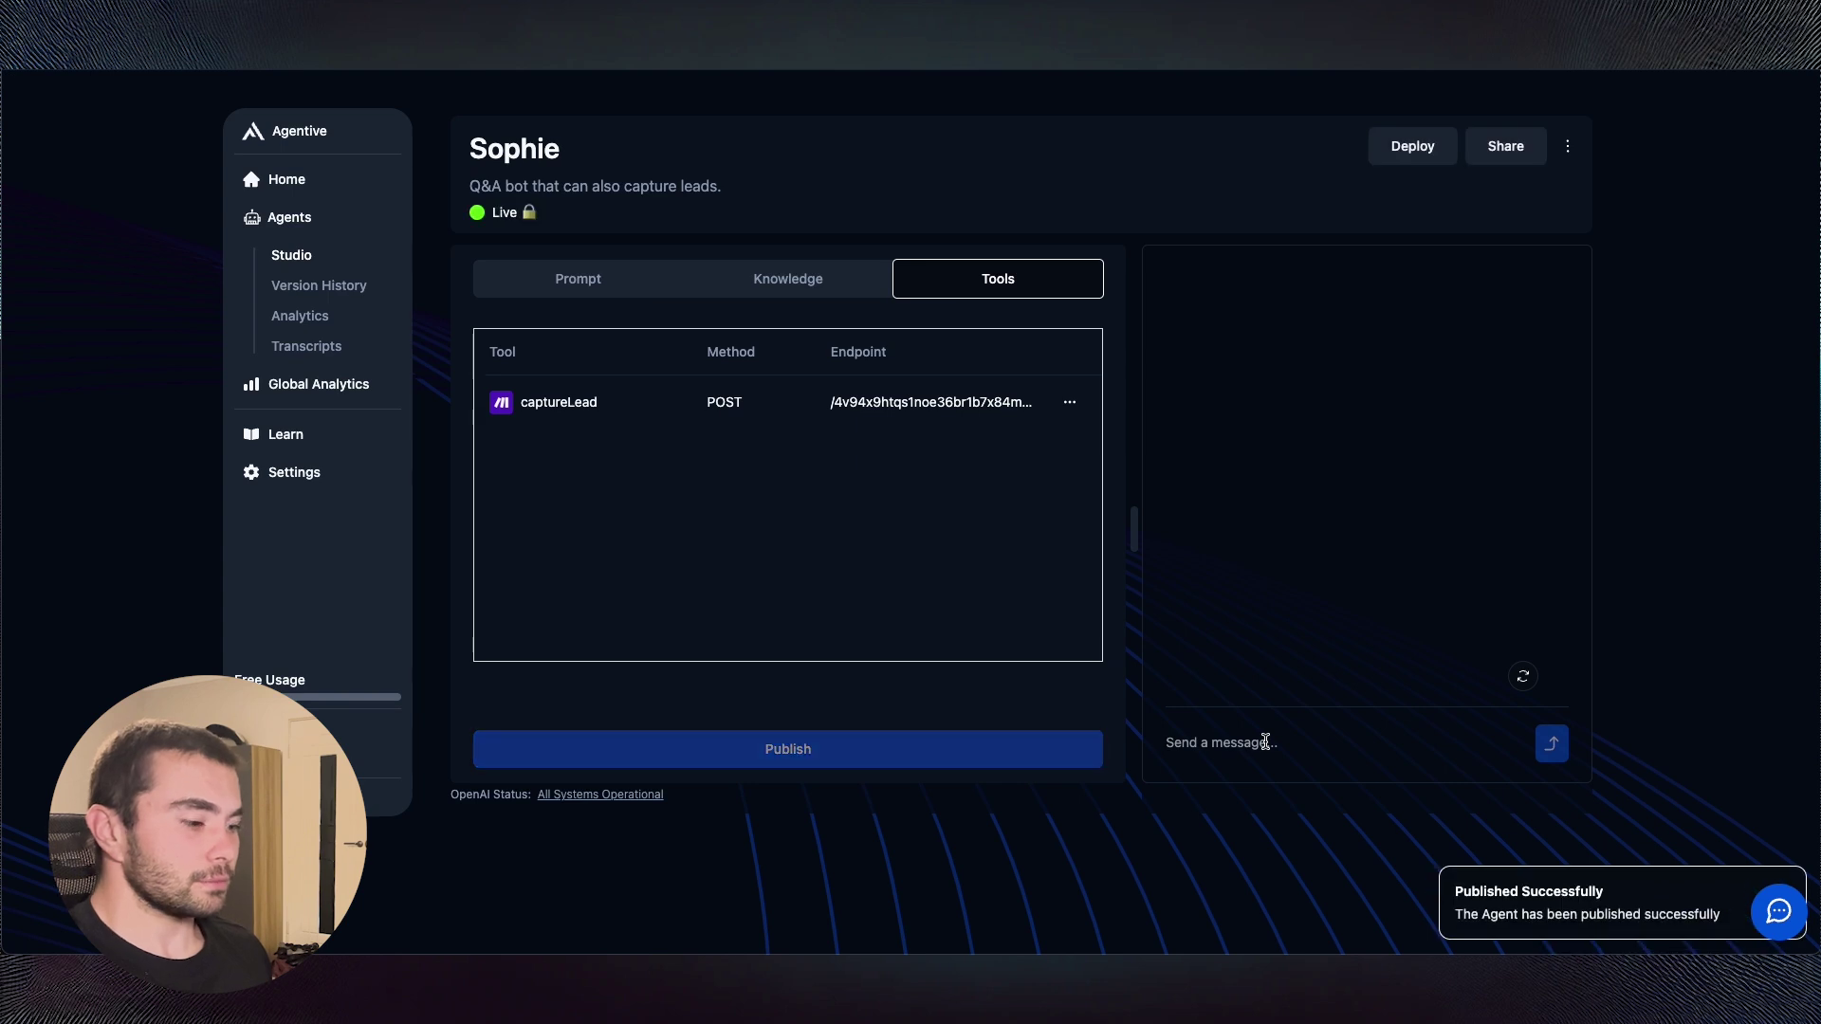
# - Send Sophie the message "call tool with example data" and return to the webhook in Make
pyautogui.click(1265, 742)
pyautogui.write('t')
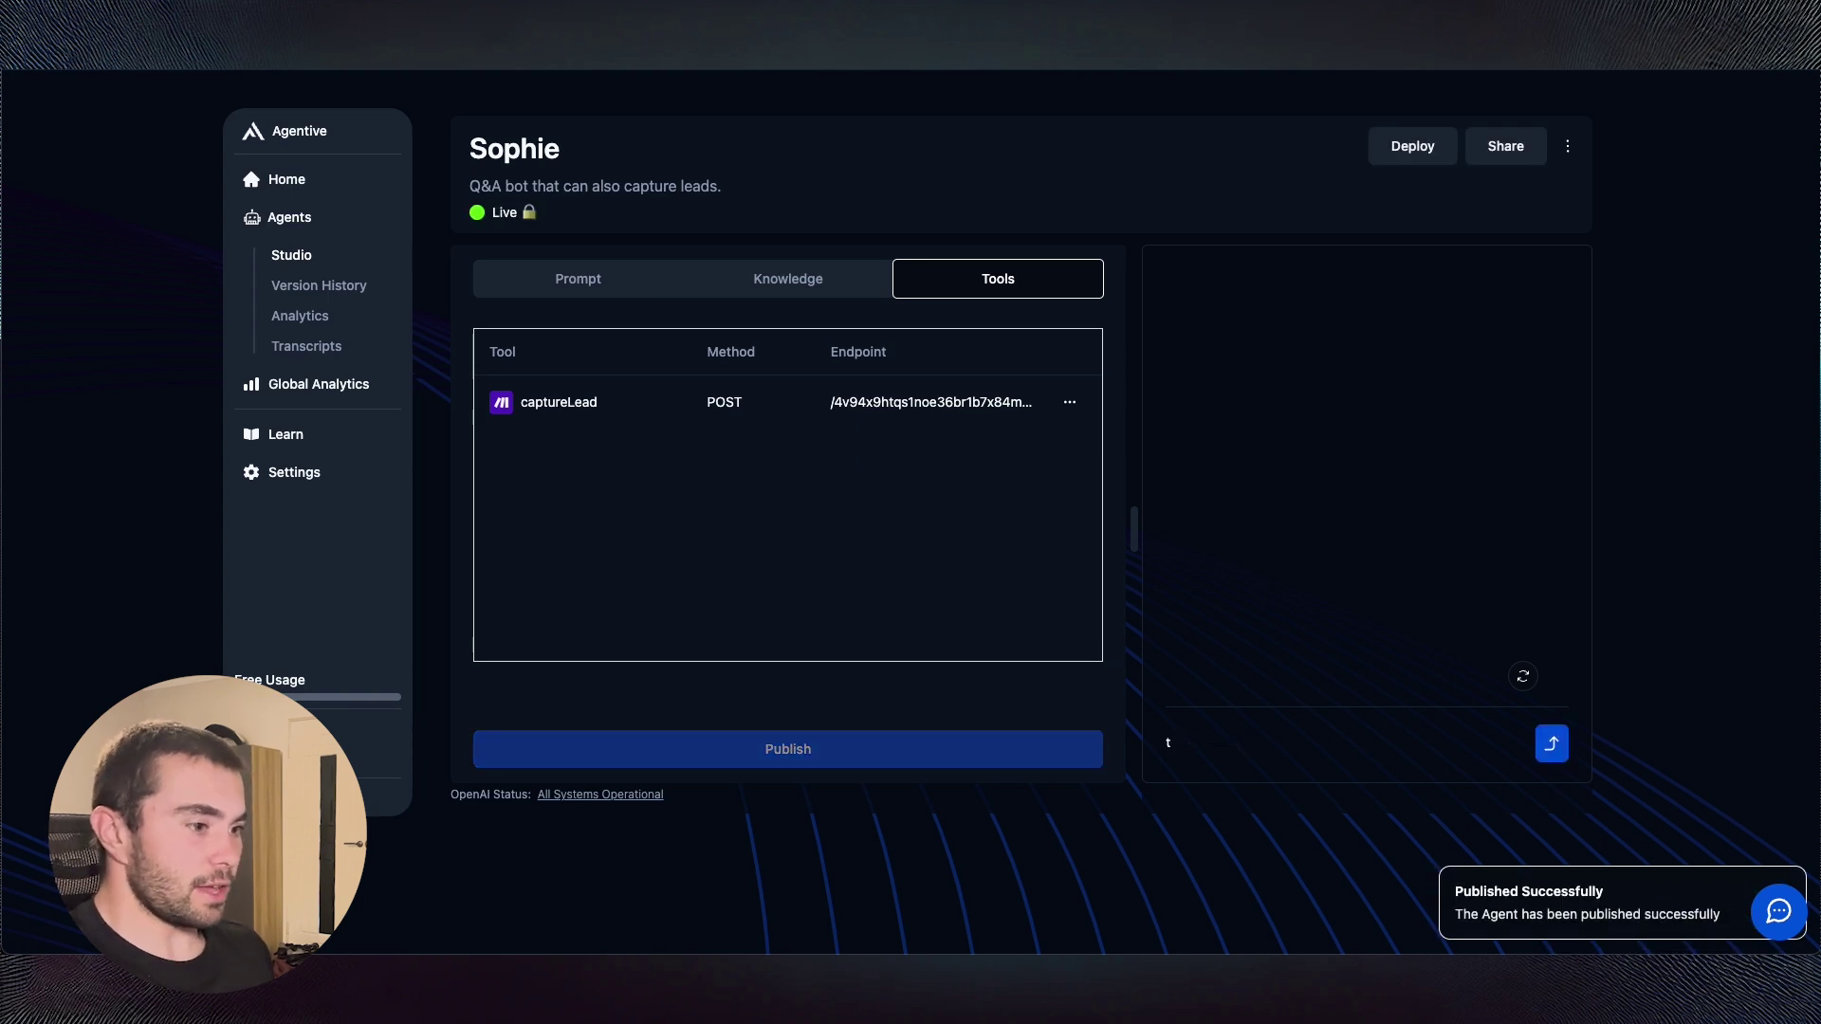
pyautogui.write('yall tool with example data')
pyautogui.press('Return')
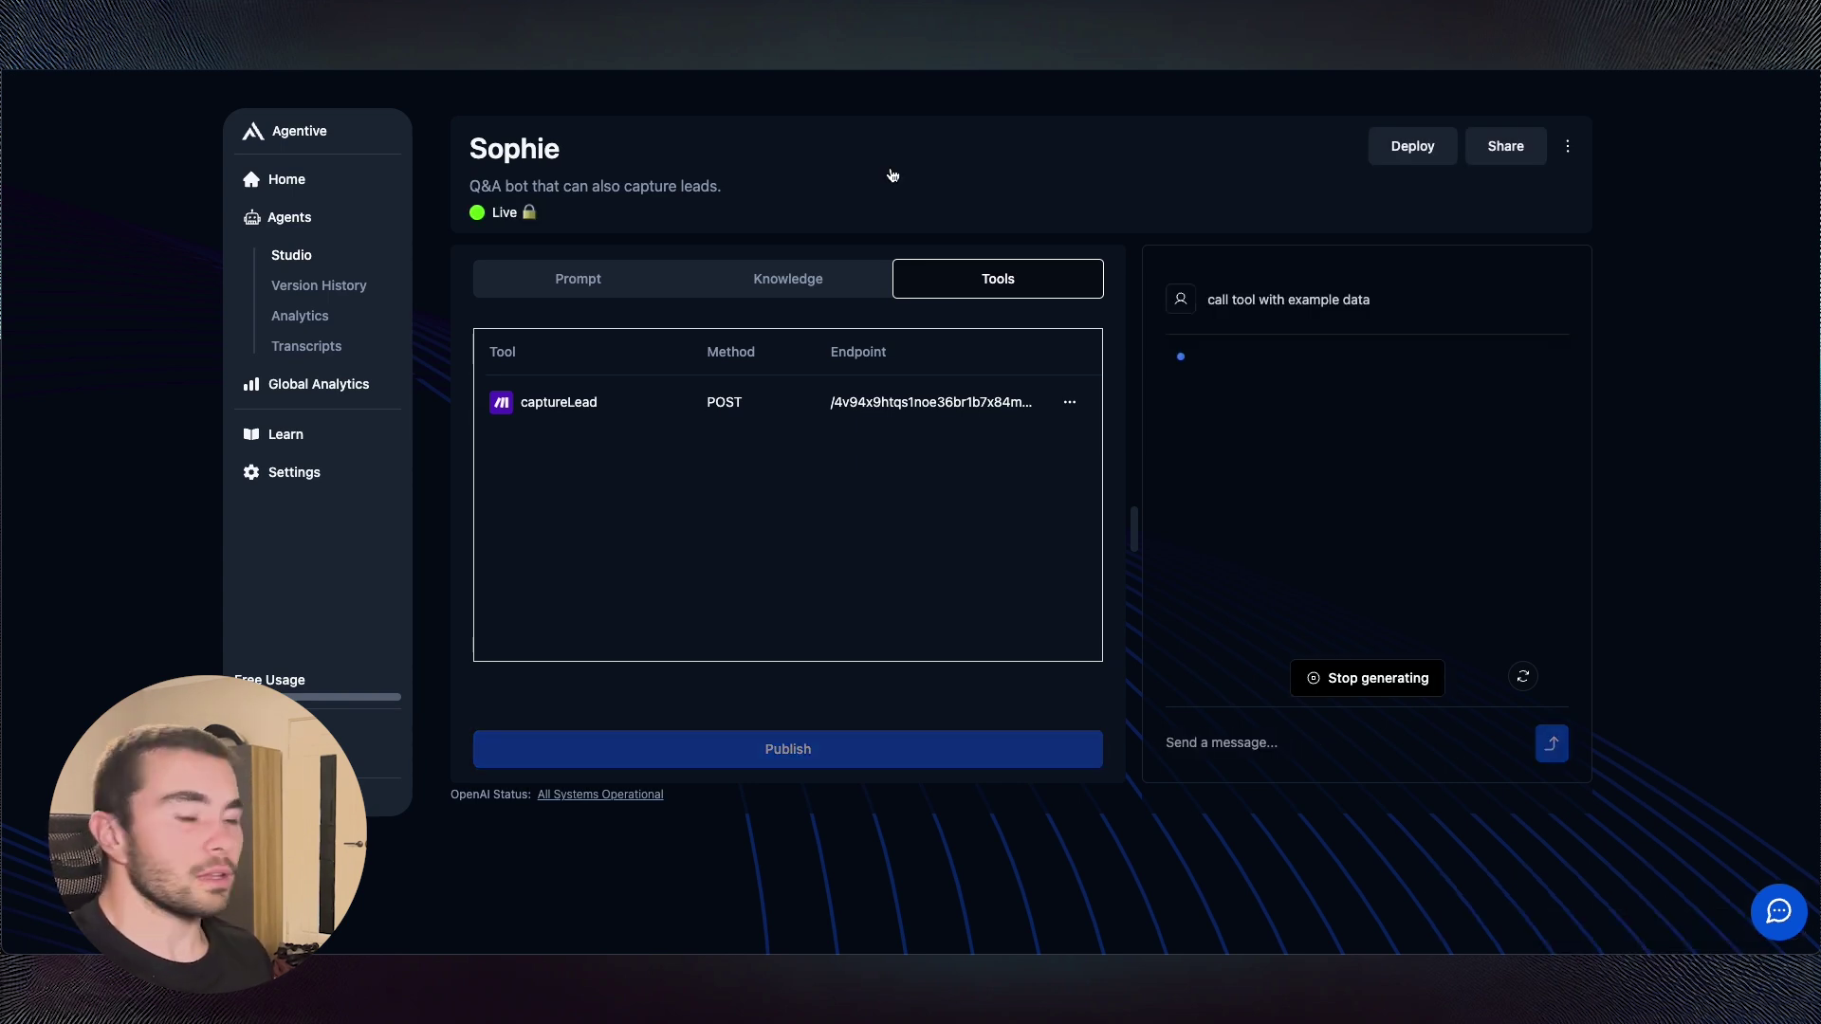
pyautogui.click(840, 28)
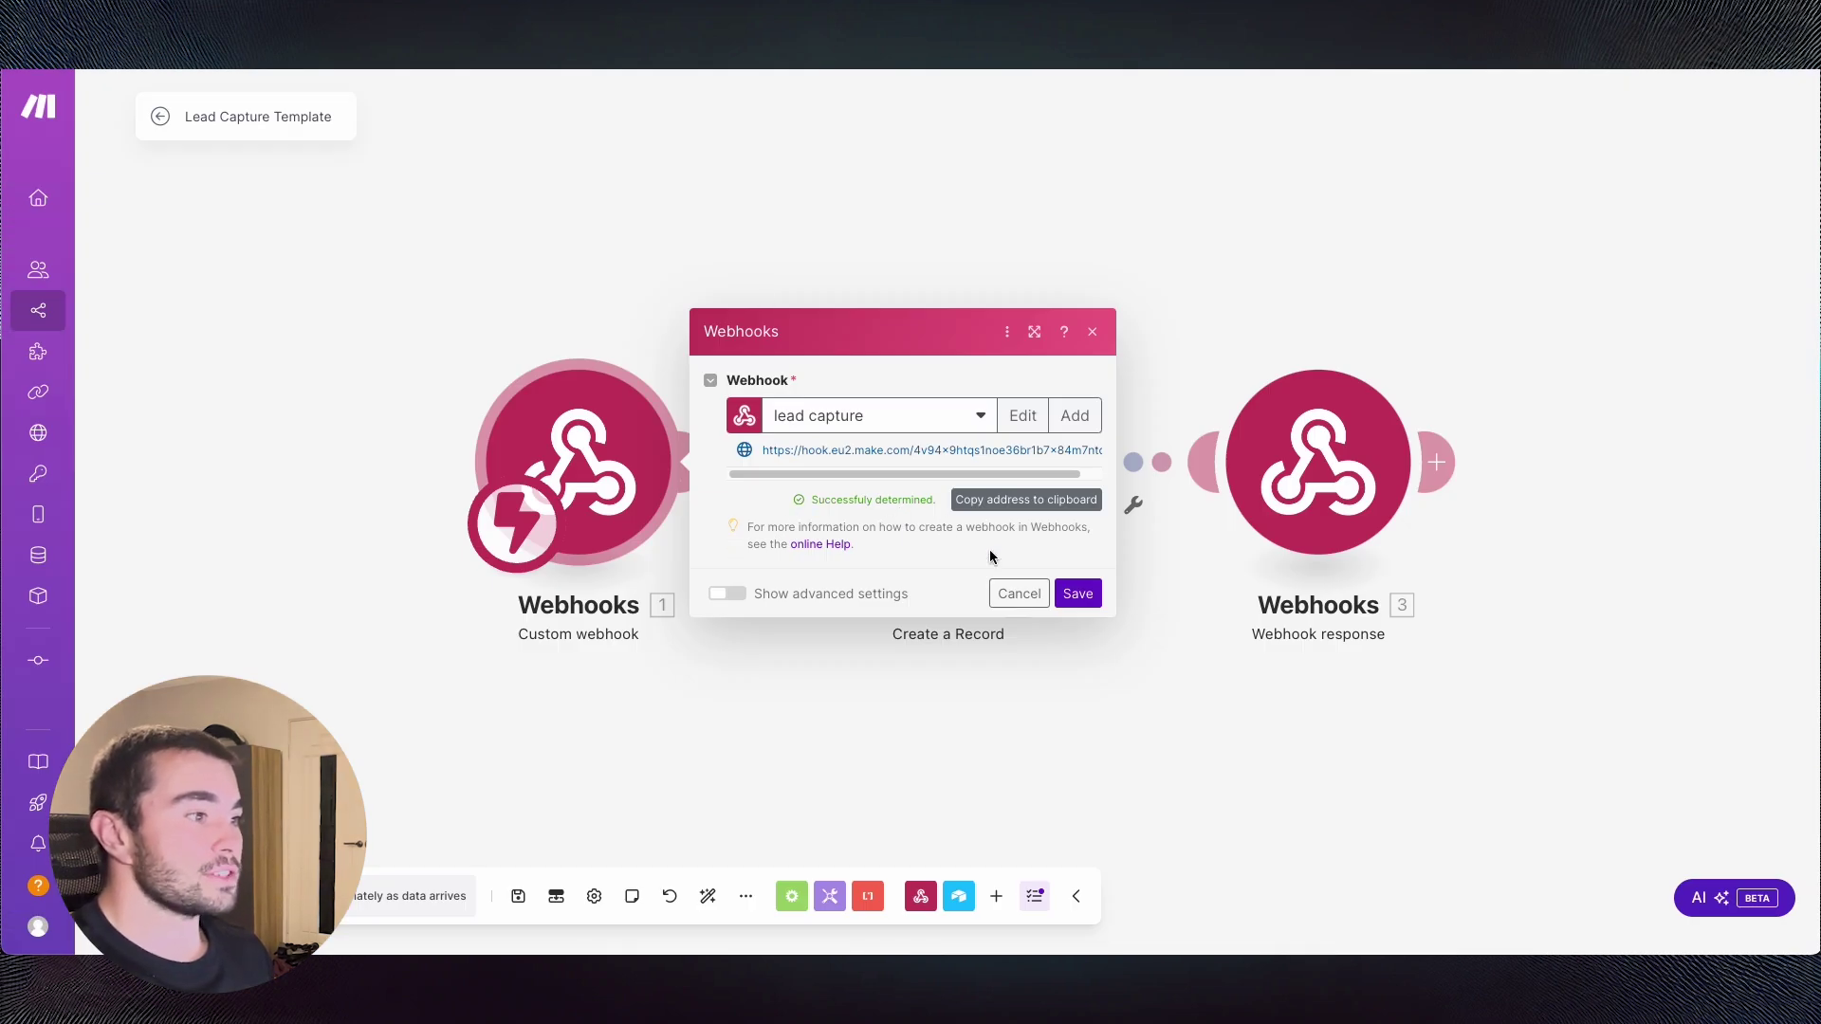
# - Check the Airtable module's record field mappings in Make and the usage details of Sophie's reply in Agentive
pyautogui.click(1190, 226)
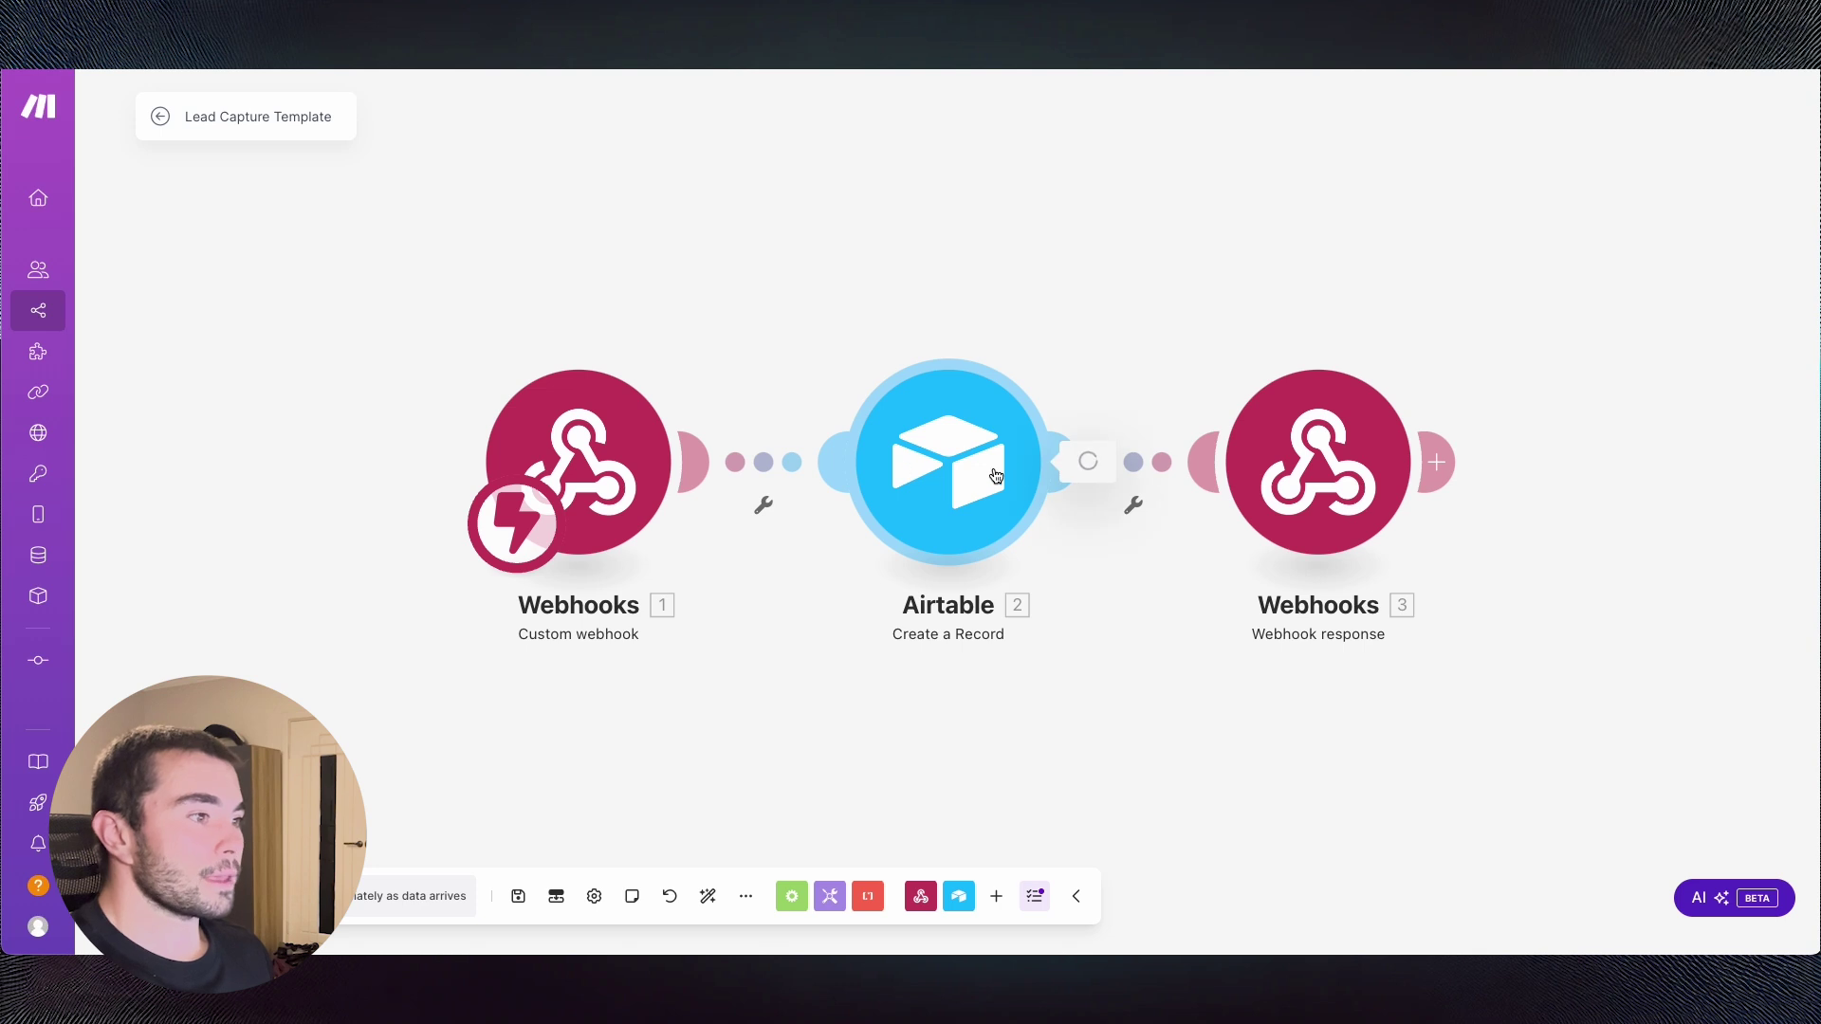
pyautogui.click(987, 474)
pyautogui.click(1318, 491)
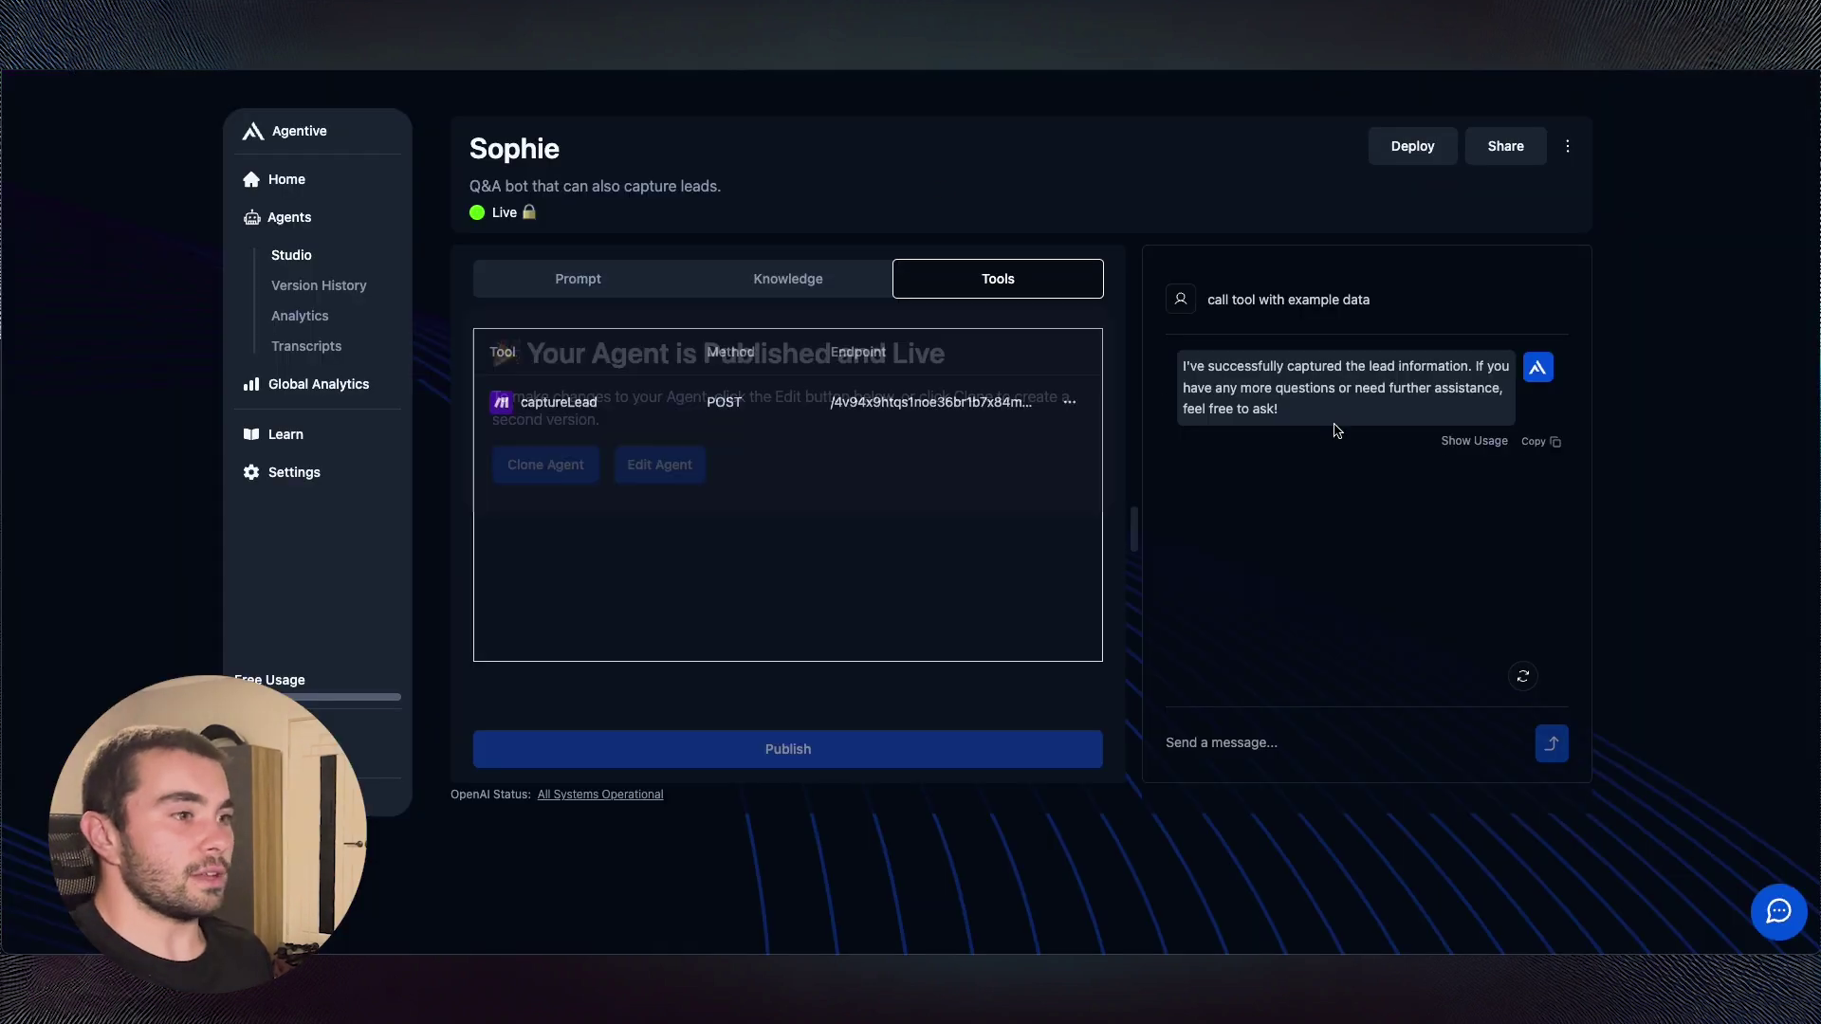
pyautogui.click(1469, 441)
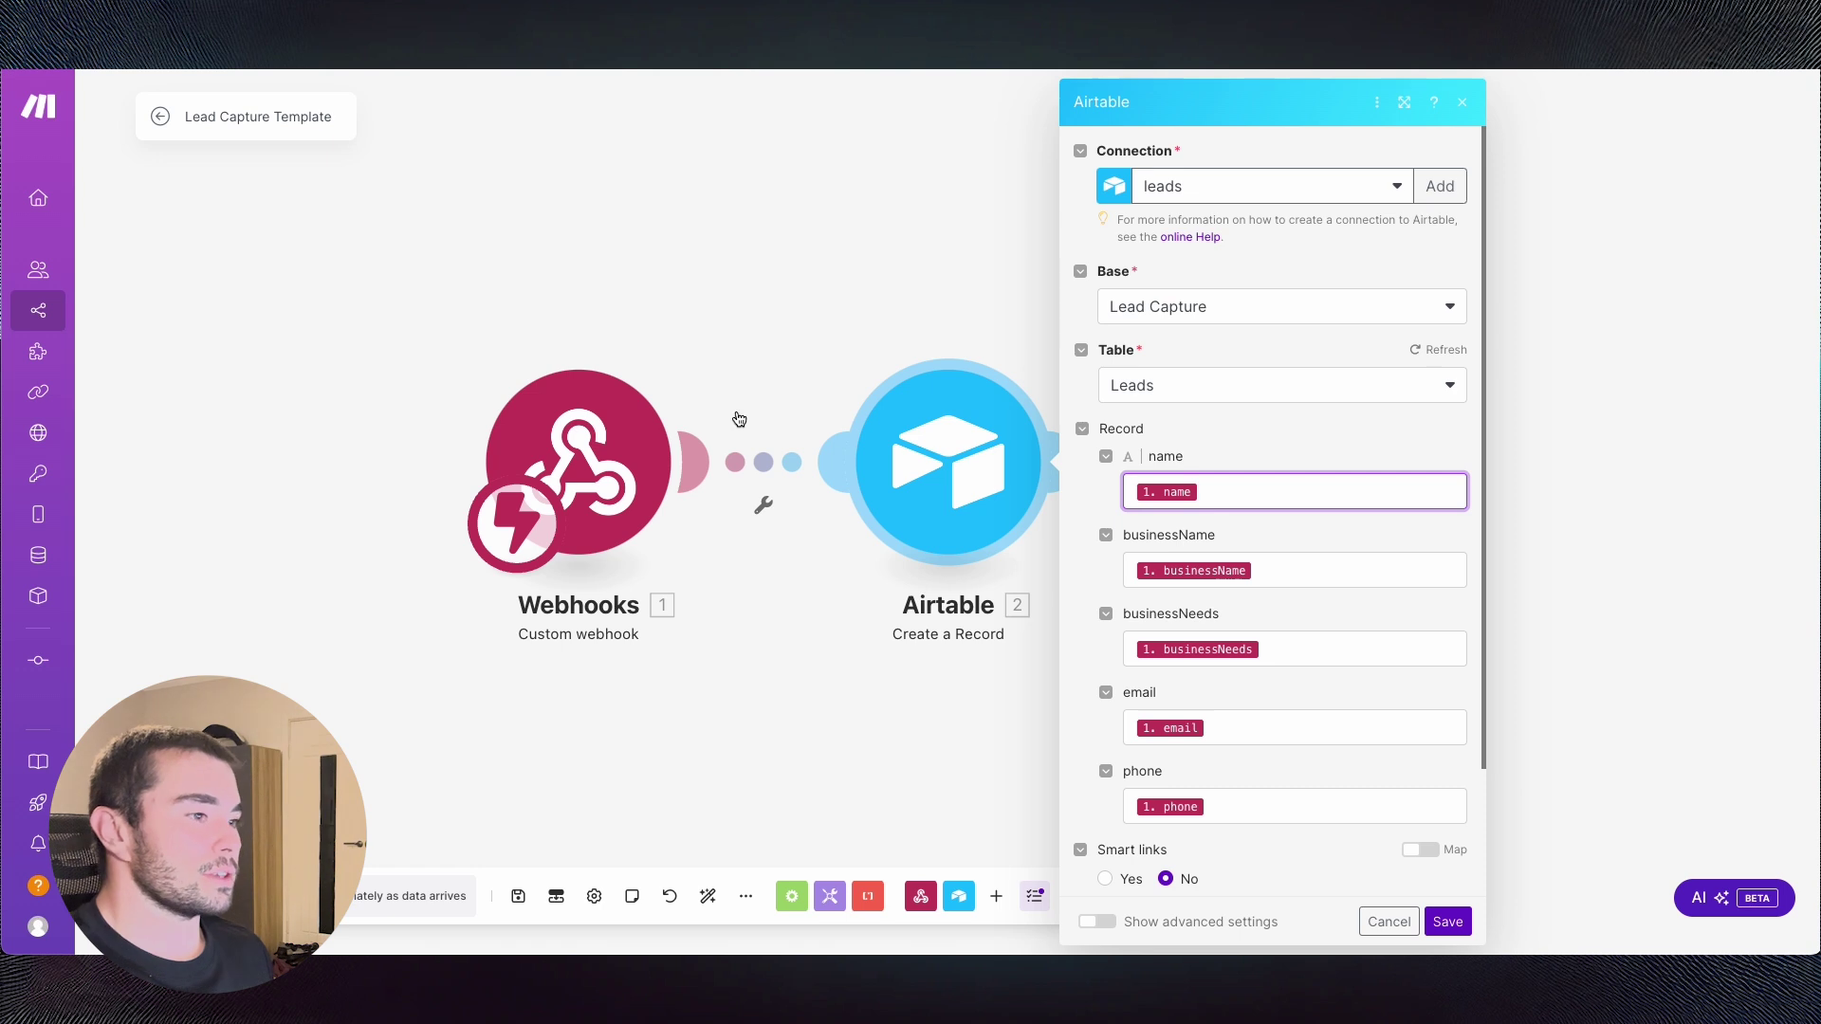
pyautogui.click(764, 309)
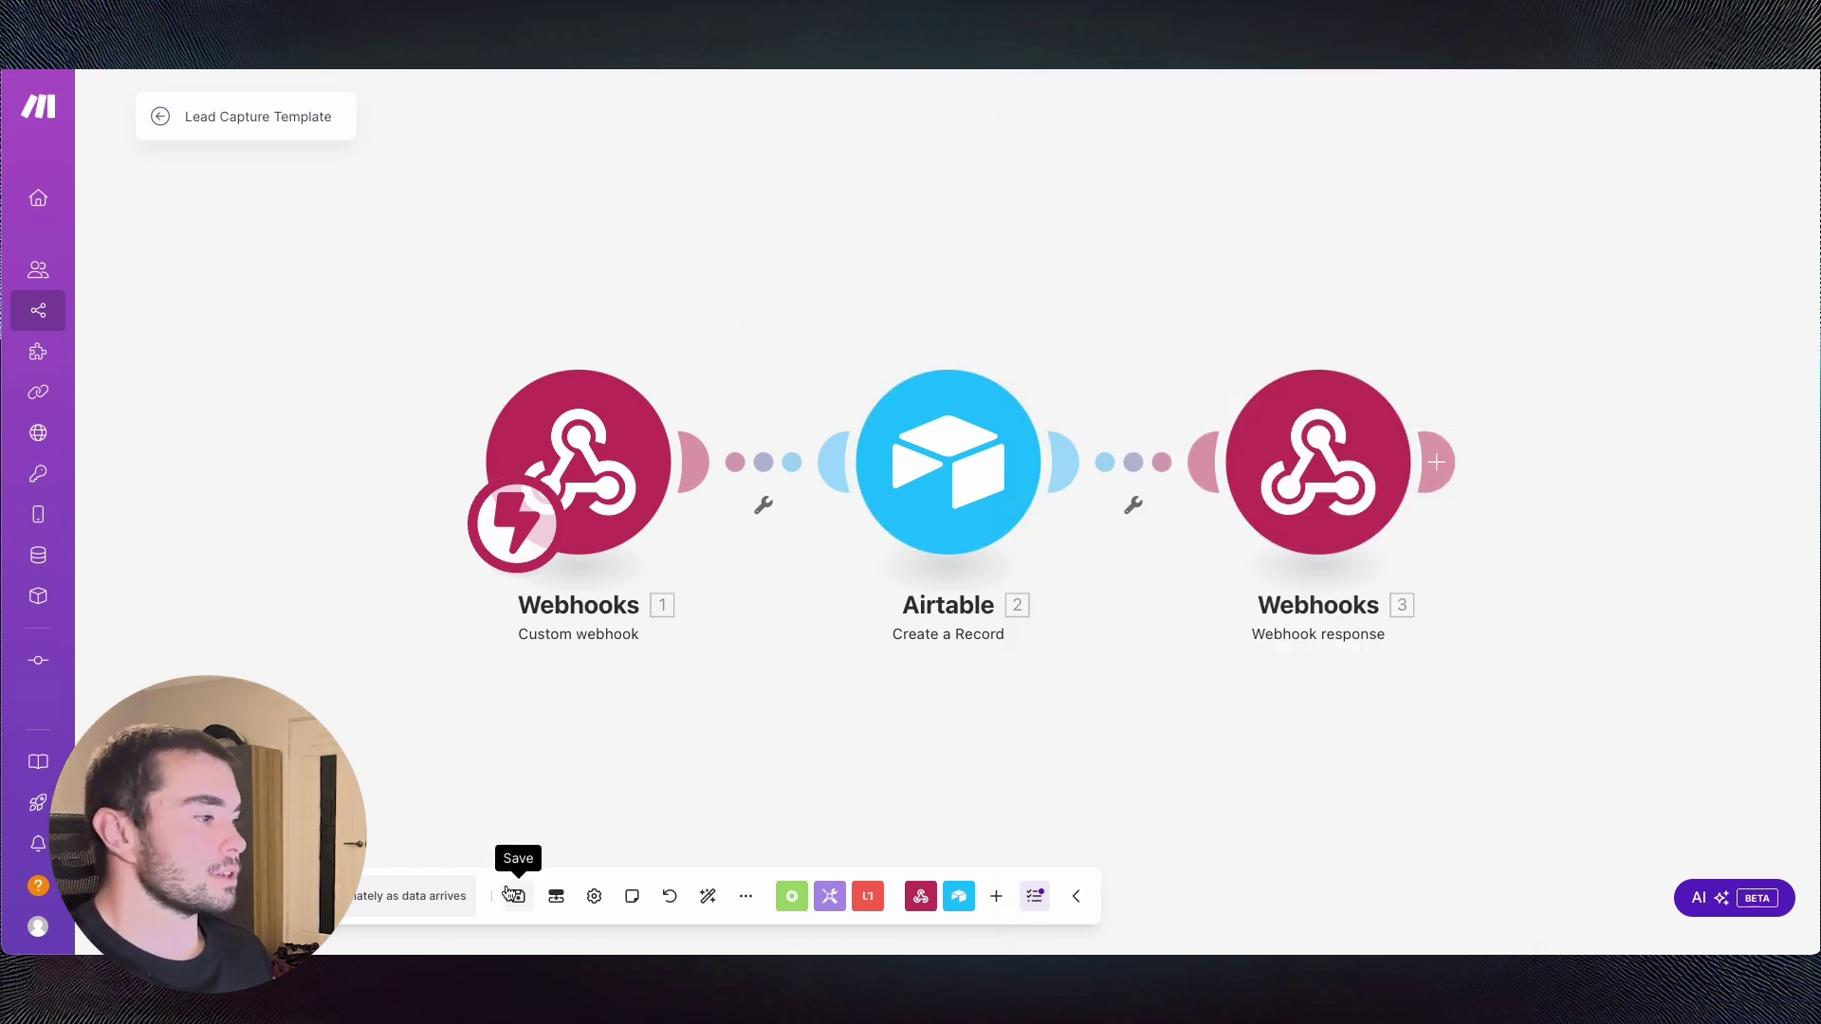
# - Save the Lead Capture Template scenario and schedule it to run immediately
pyautogui.click(518, 896)
pyautogui.click(280, 896)
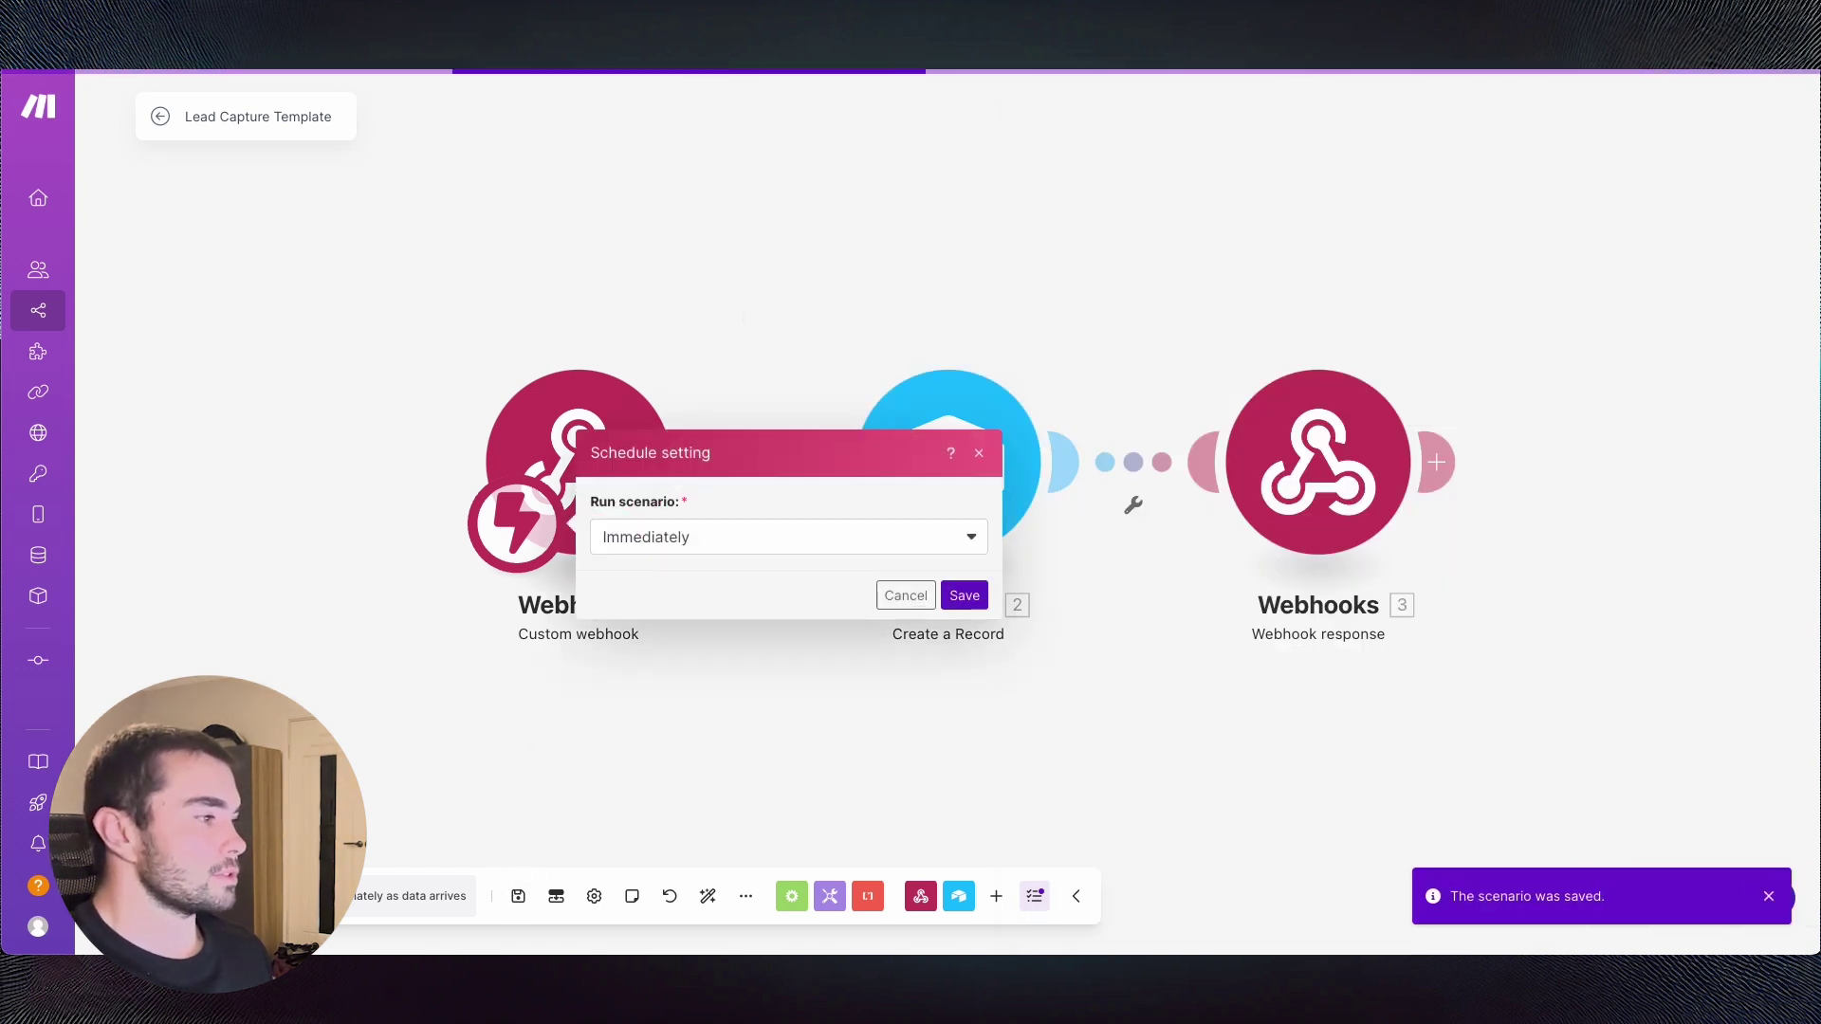
pyautogui.click(965, 595)
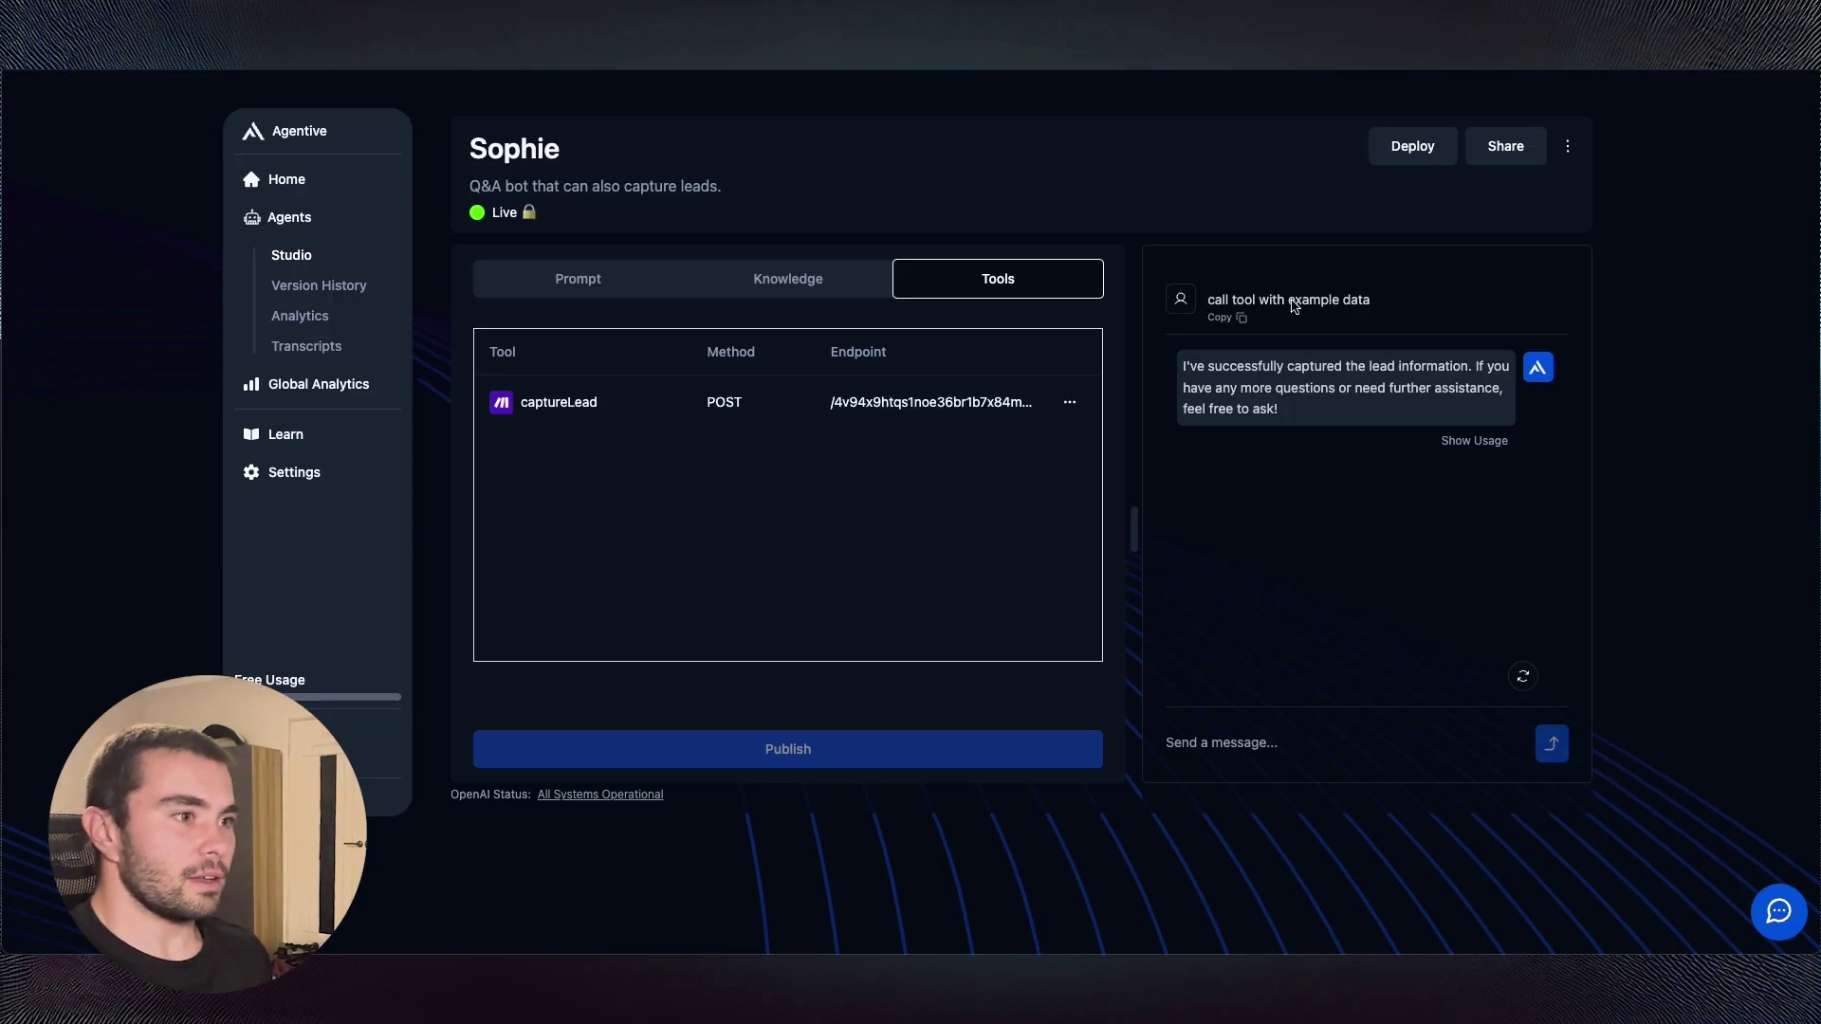
# - Send Sophie the same "call tool with example data" message again in Agentive
pyautogui.click(1233, 318)
pyautogui.click(1288, 742)
pyautogui.hotkey('ctrl', 'v')
pyautogui.click(1570, 754)
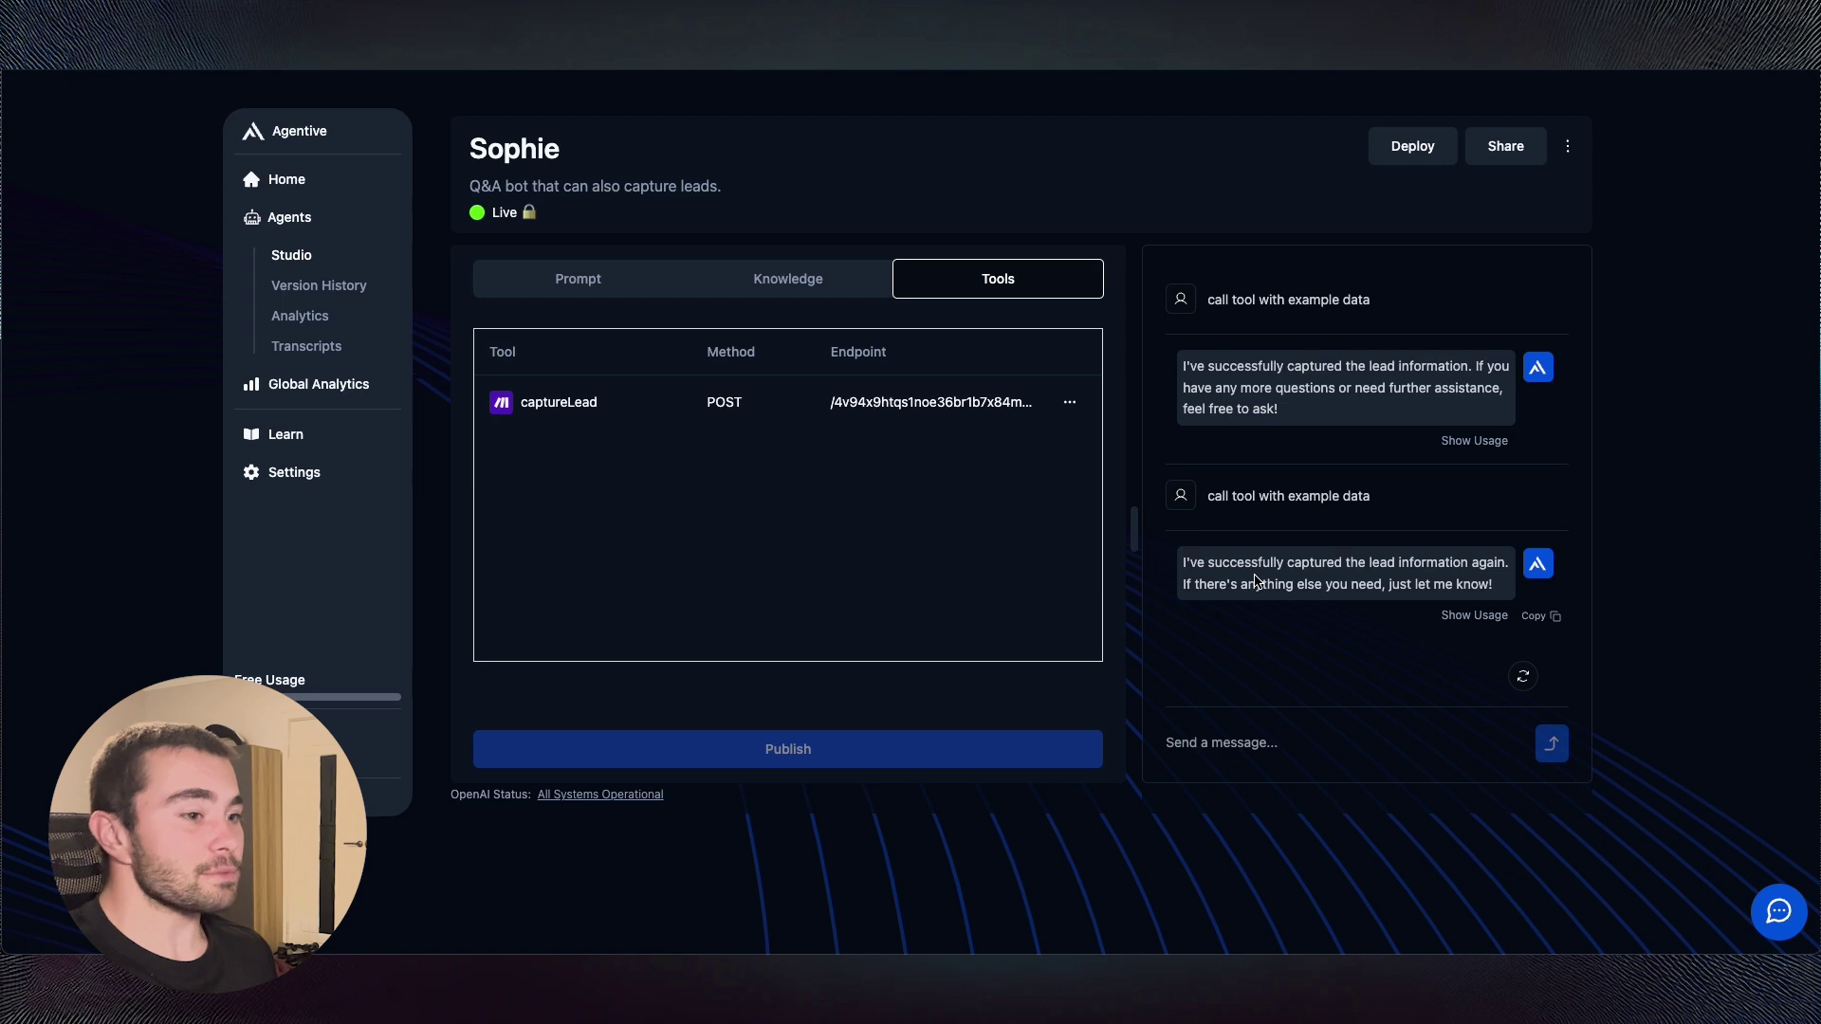
# - Inspect the captureLead tool's input and output in the usage details of Sophie's second reply
pyautogui.click(1451, 615)
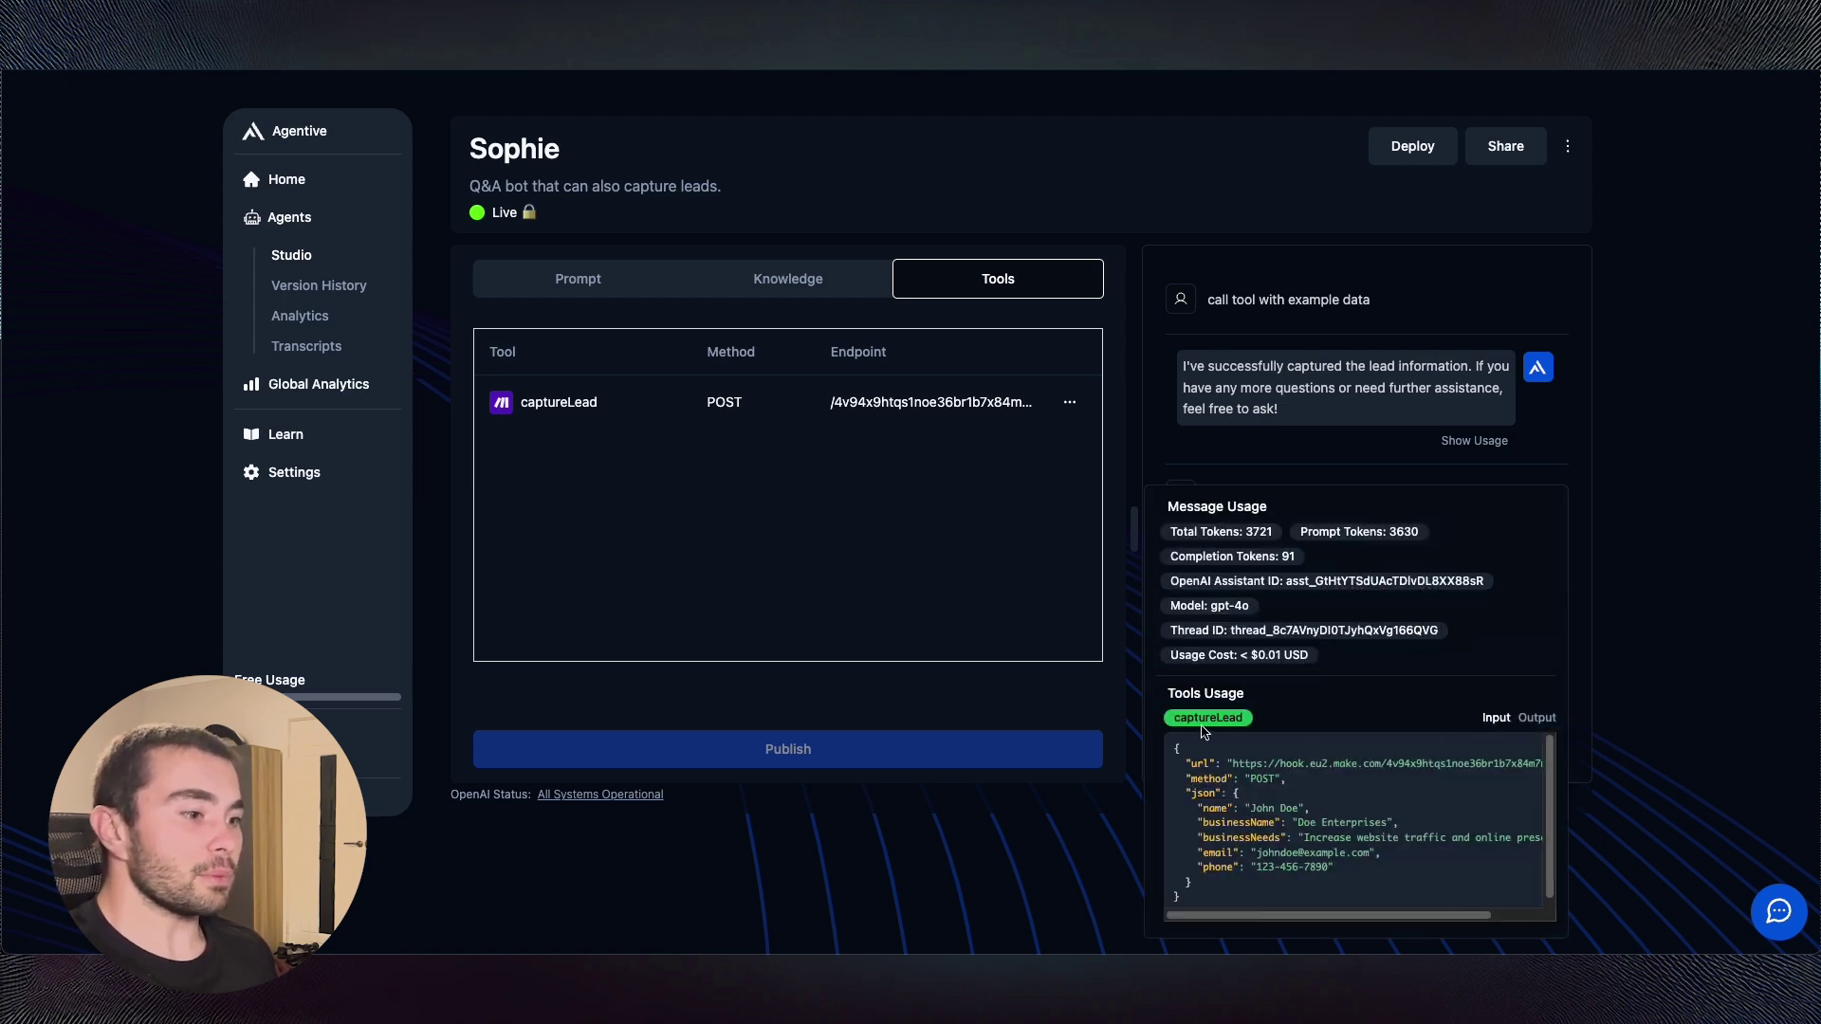
pyautogui.hscroll(2, 1331, 841)
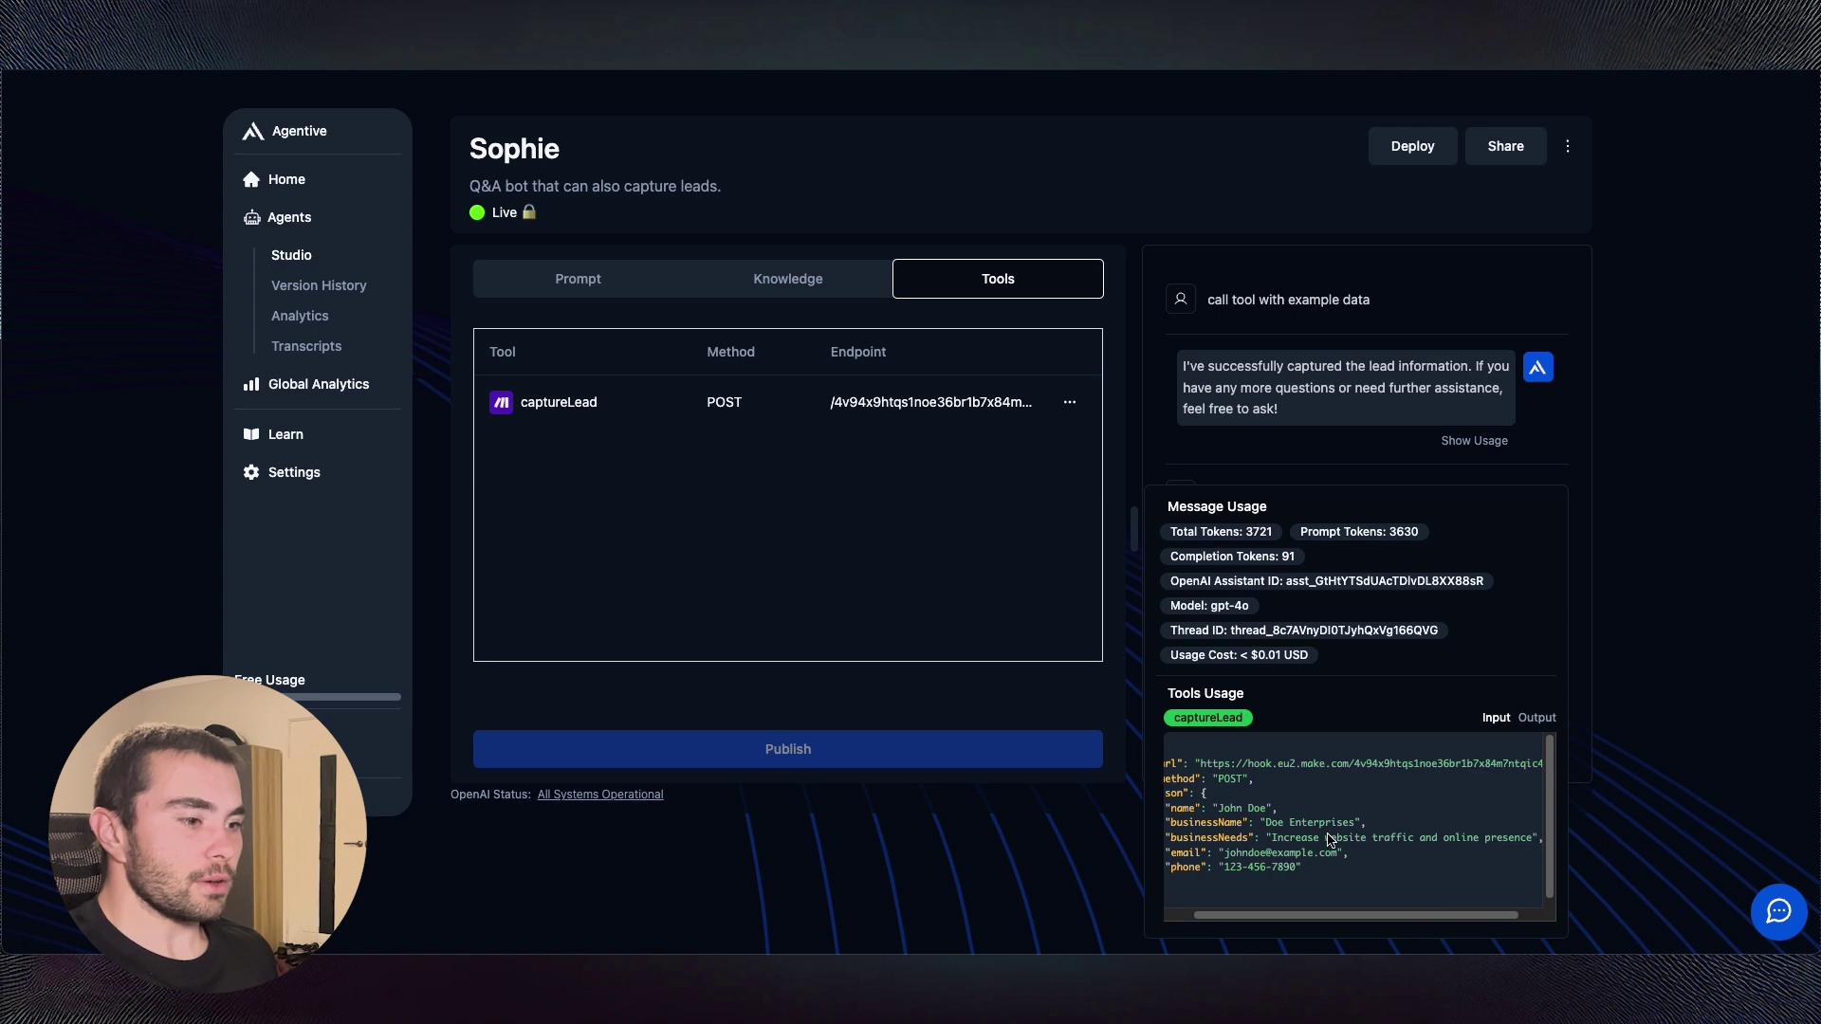
pyautogui.click(1534, 719)
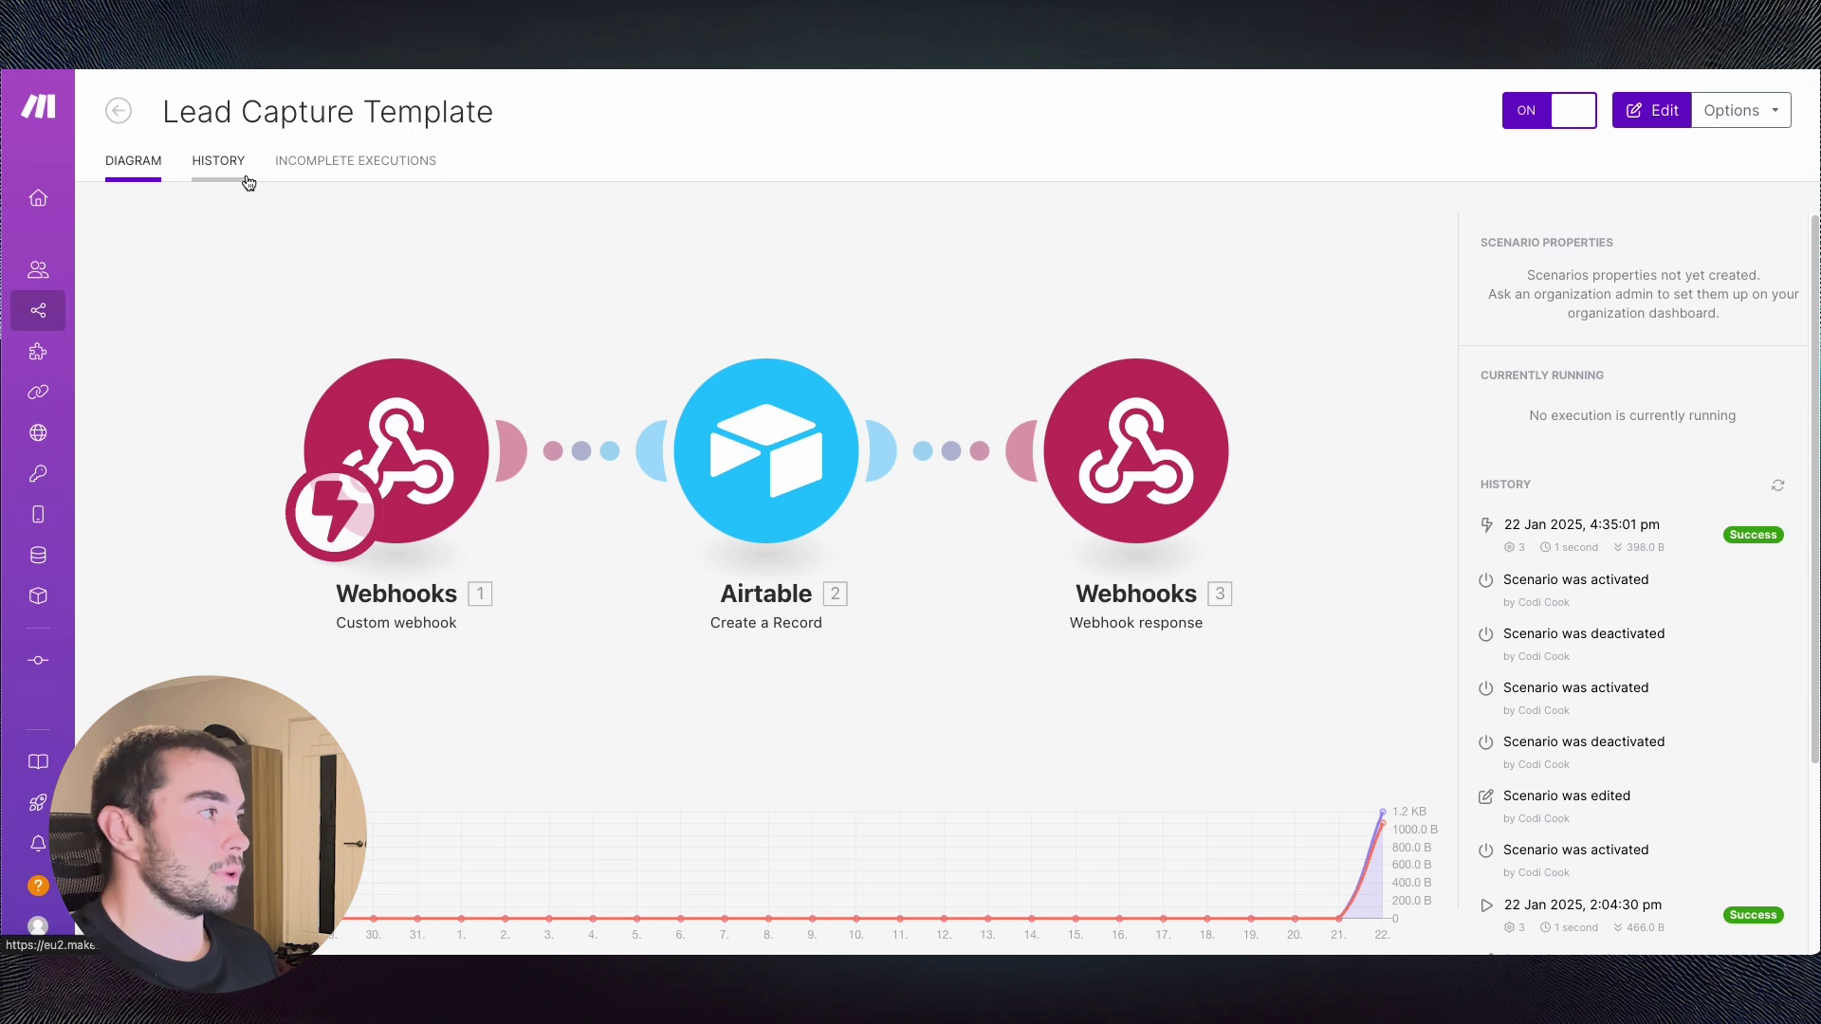
# - Open the latest run in the Make scenario's history and inspect the lead data output by the custom webhook
pyautogui.click(218, 159)
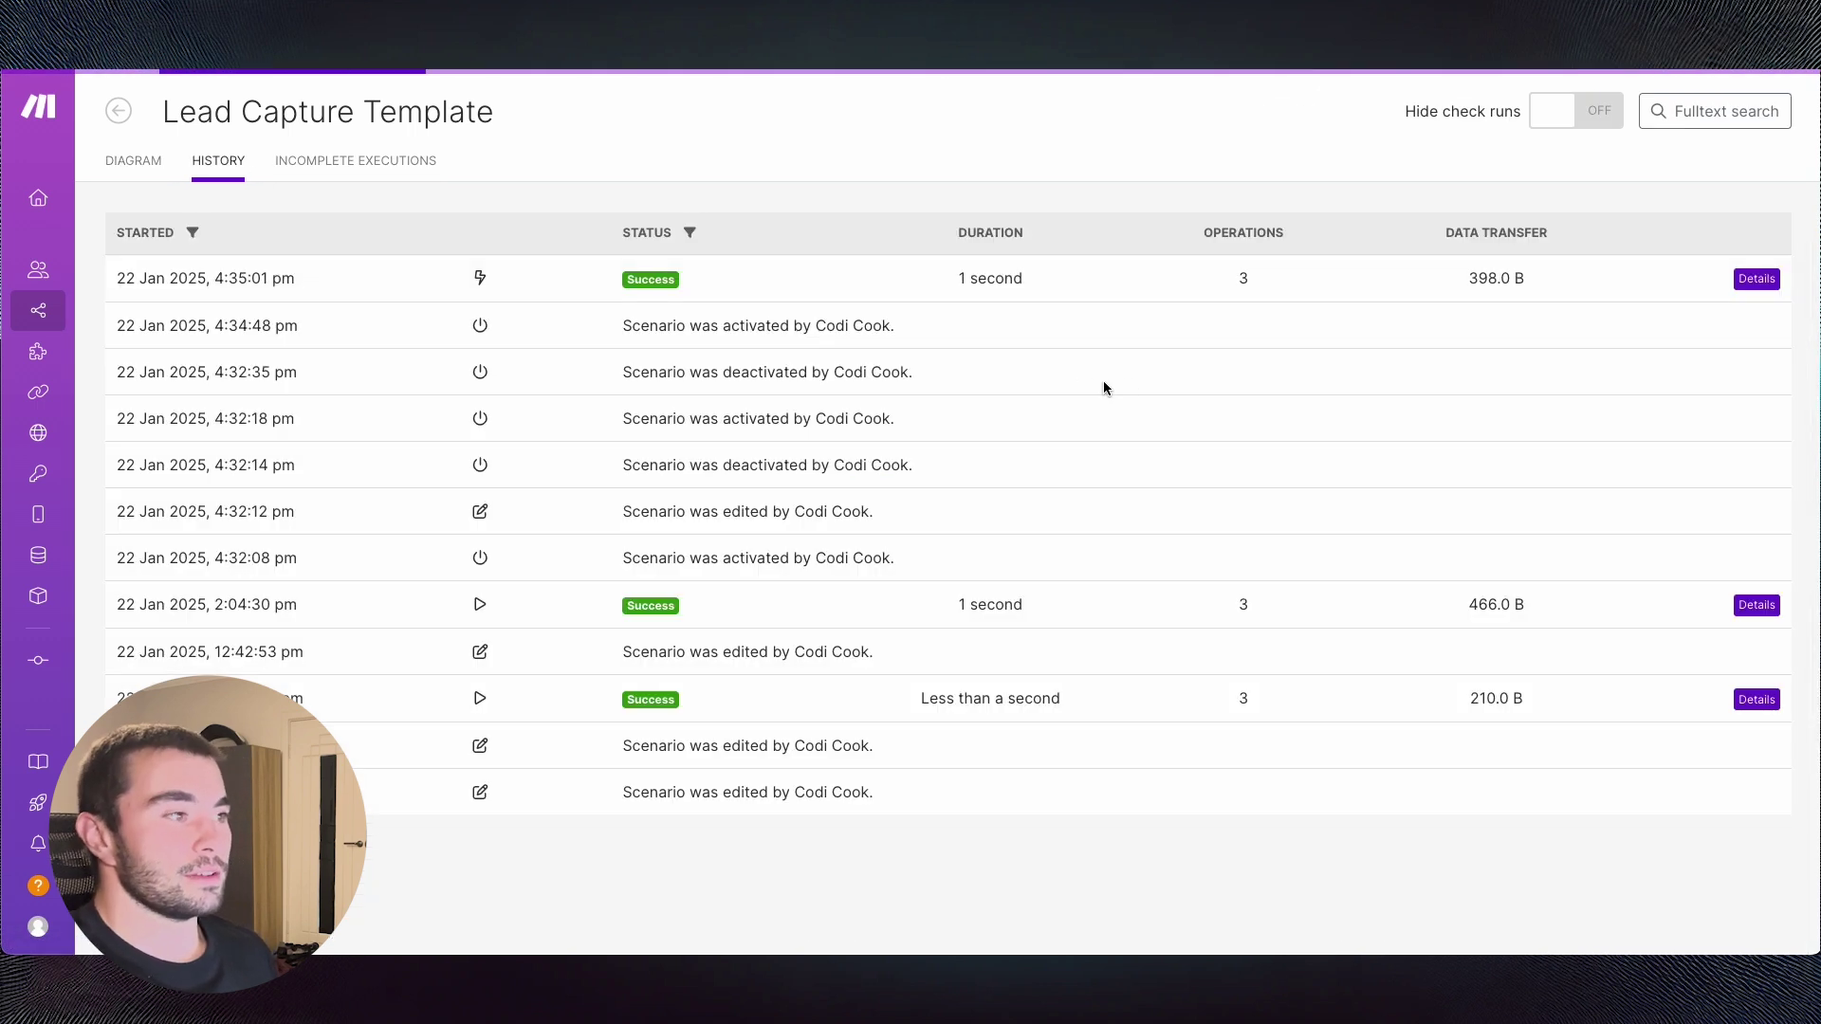
pyautogui.click(1757, 279)
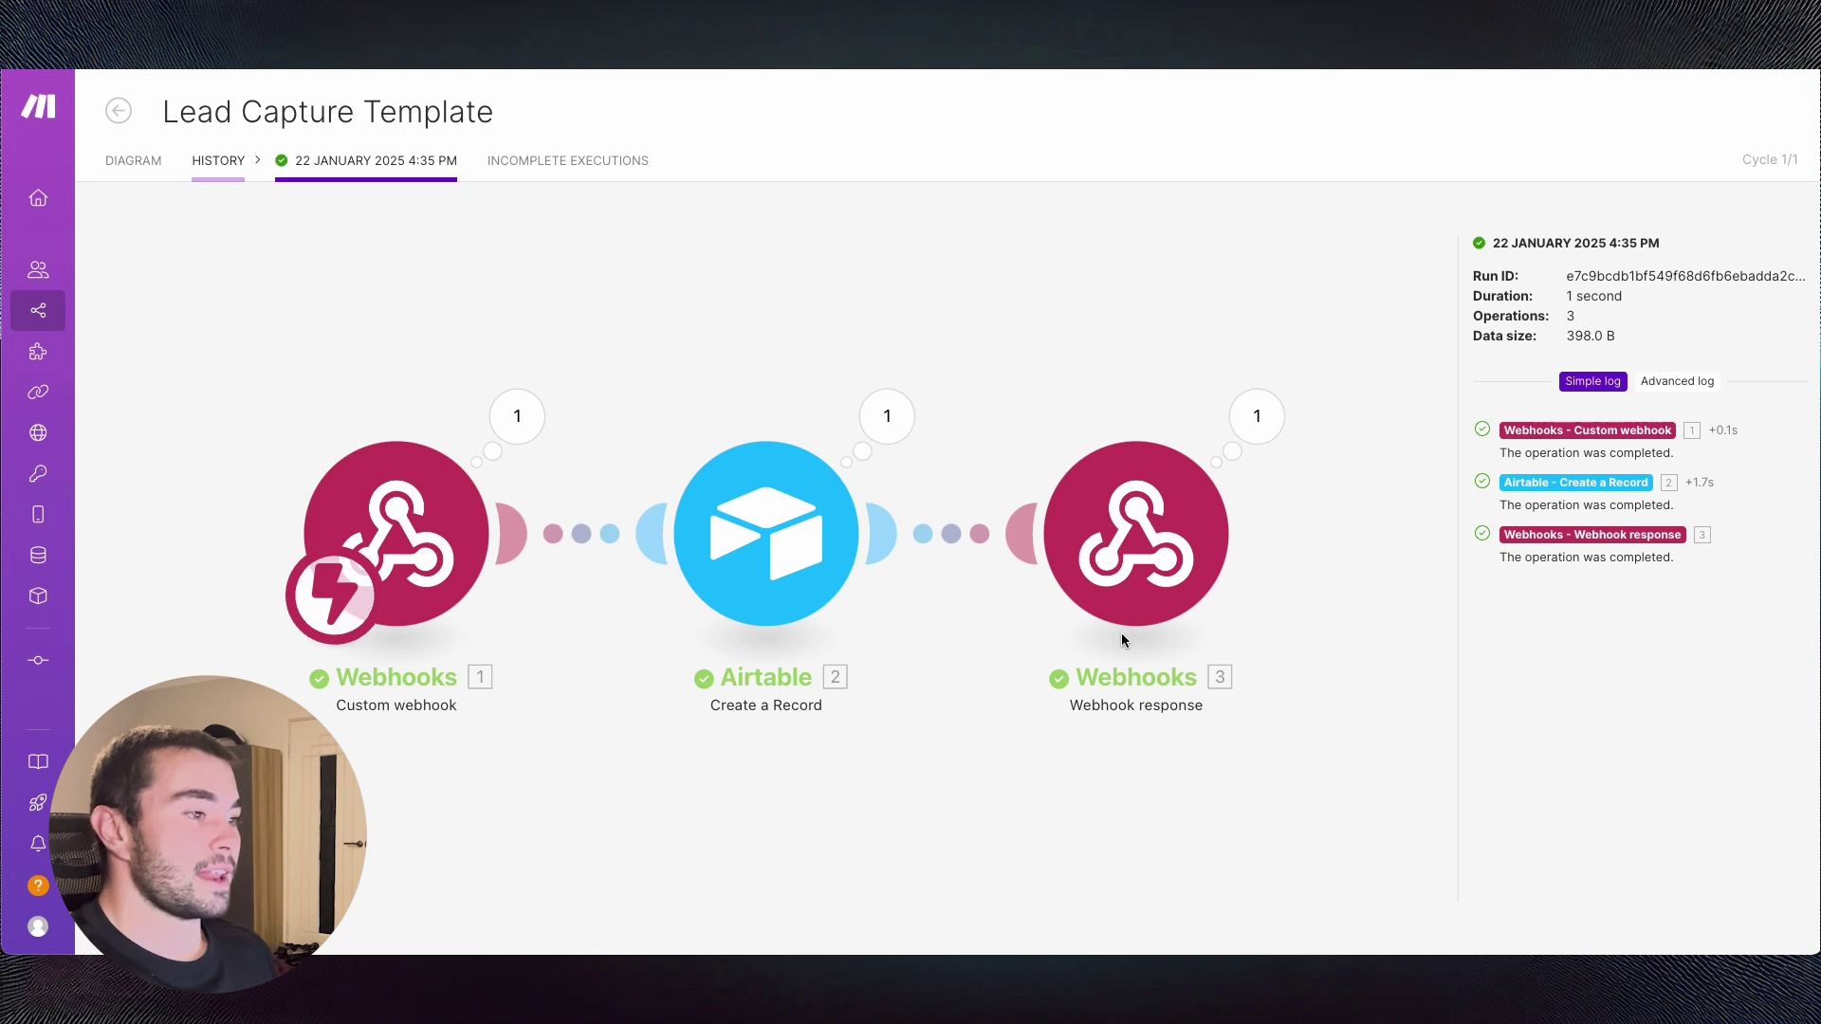
pyautogui.click(521, 421)
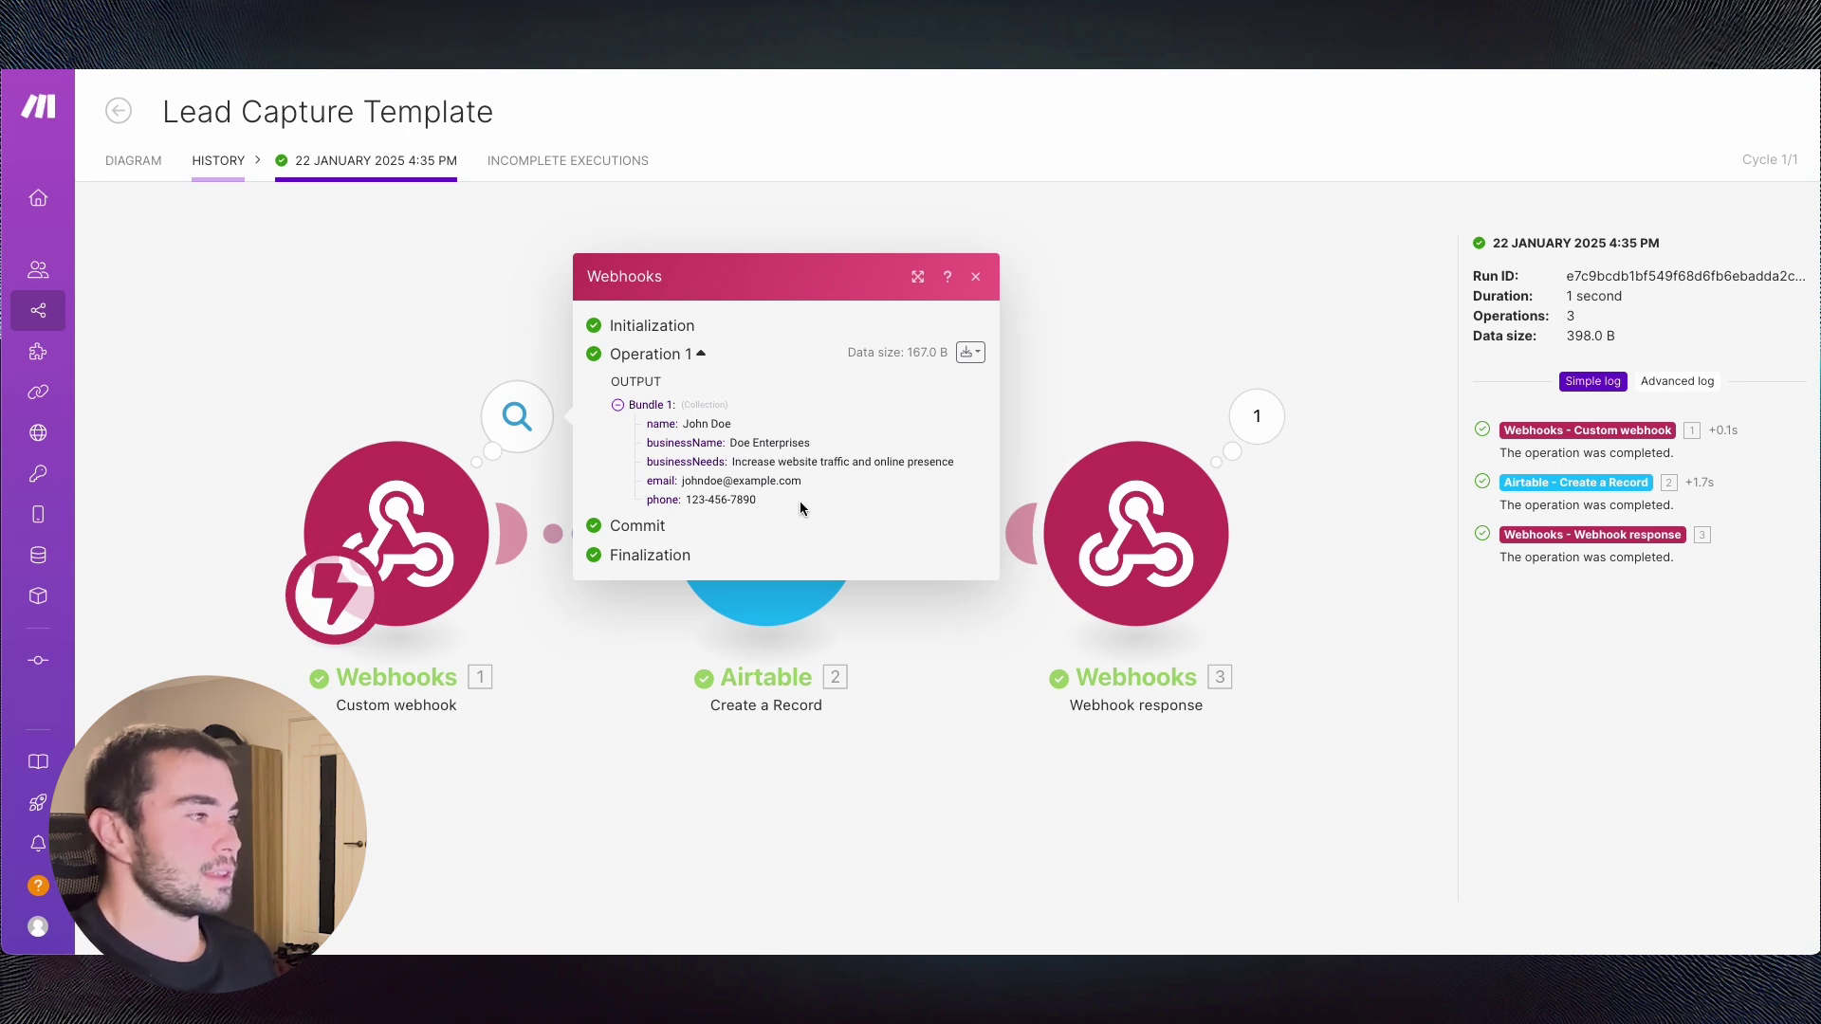
pyautogui.click(1109, 320)
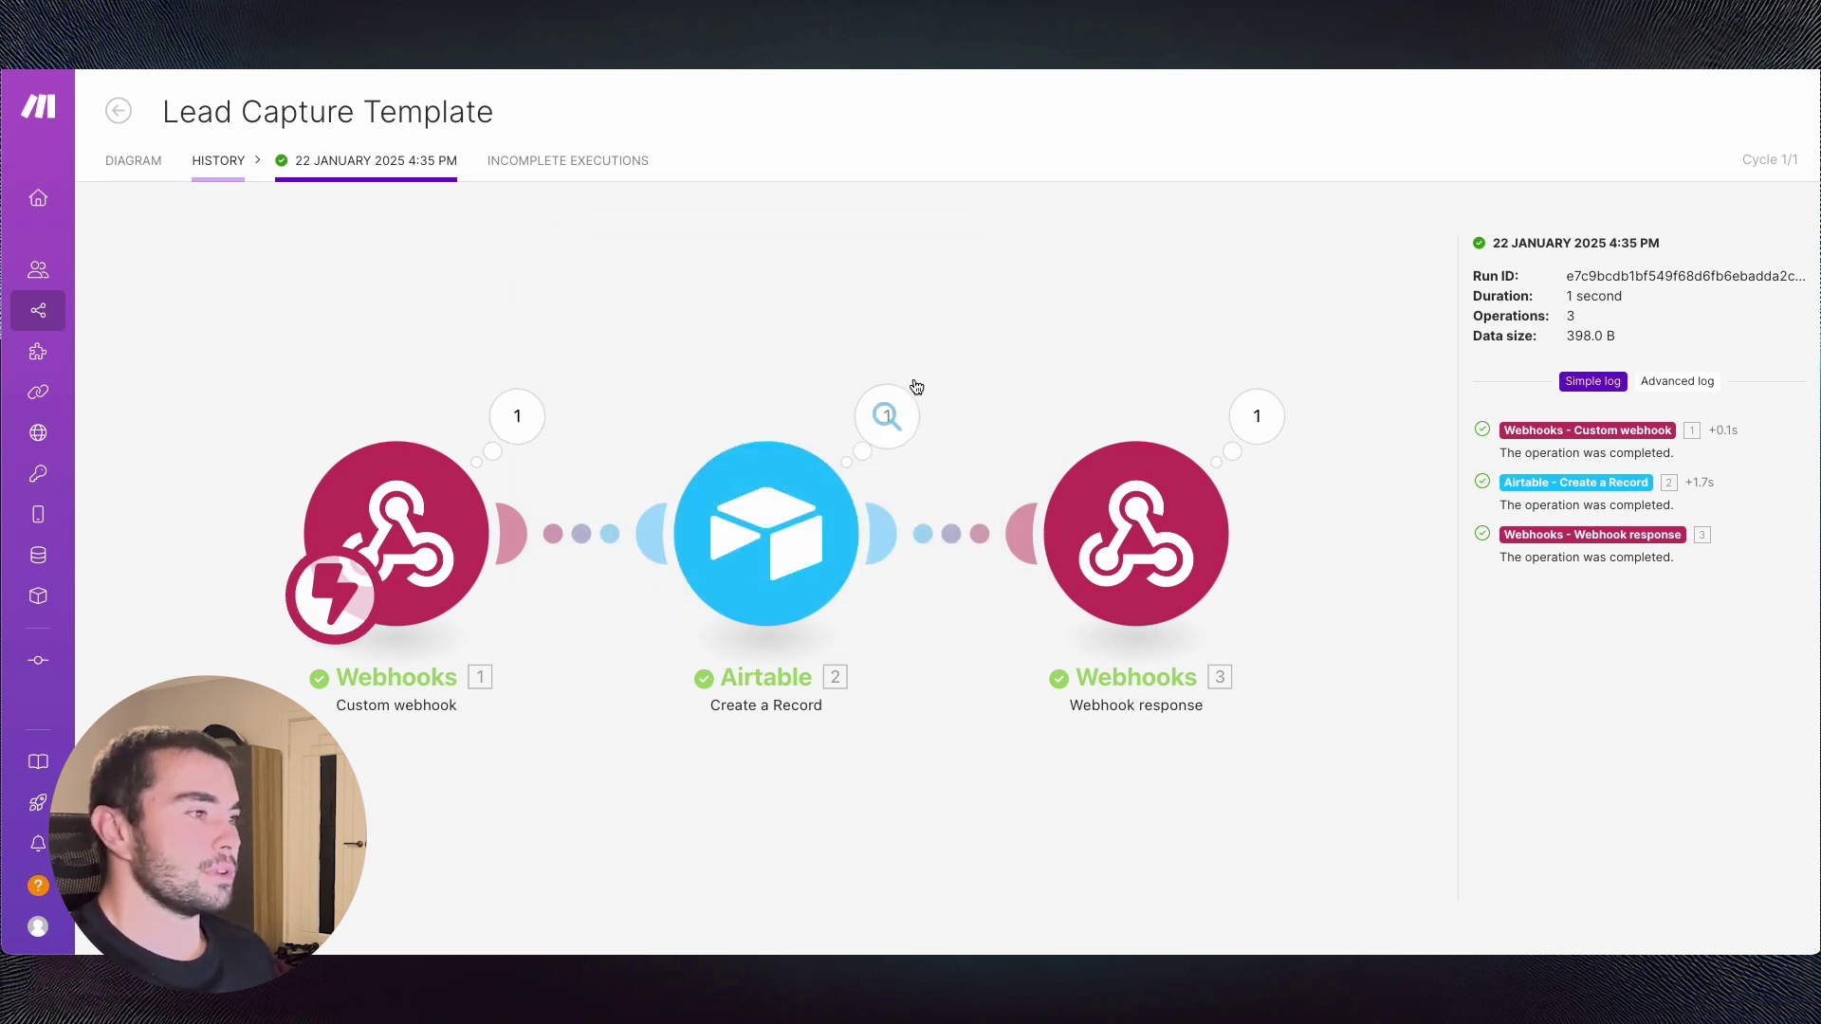
# - Inspect the run's Airtable record creation and webhook response operations, closing each one's details
pyautogui.click(887, 414)
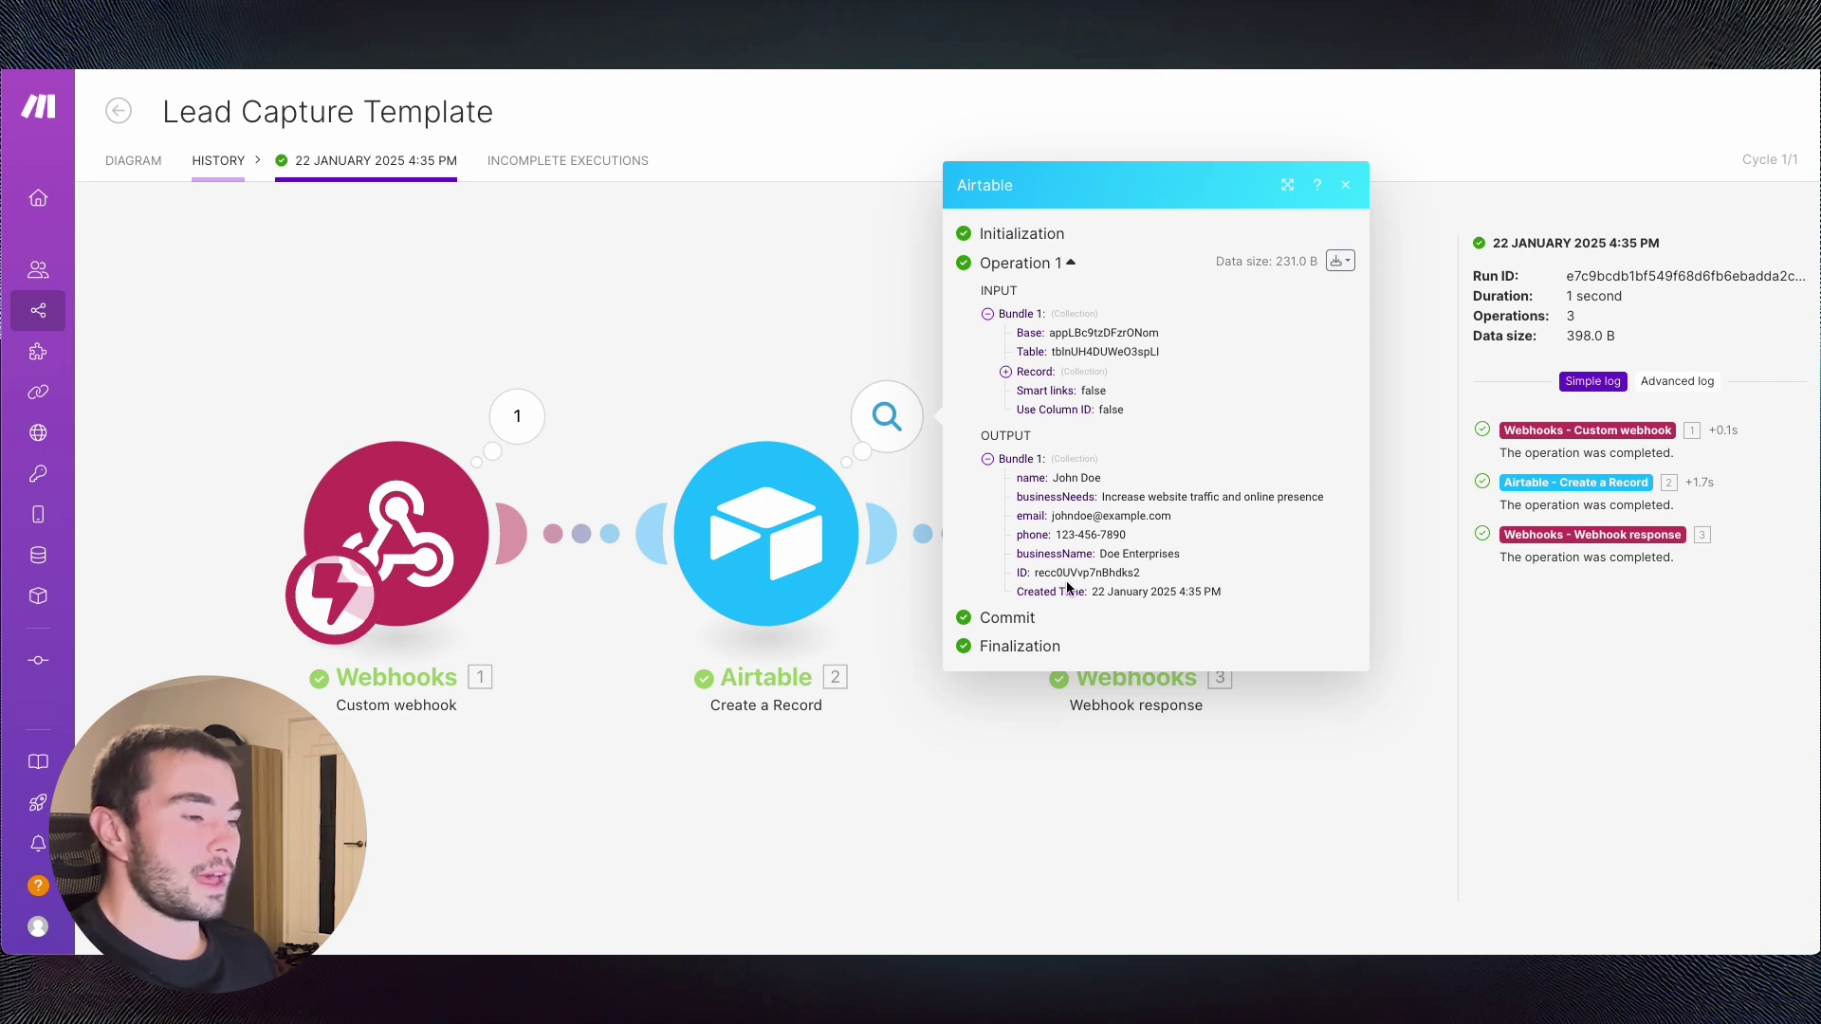
pyautogui.click(724, 272)
pyautogui.click(1254, 431)
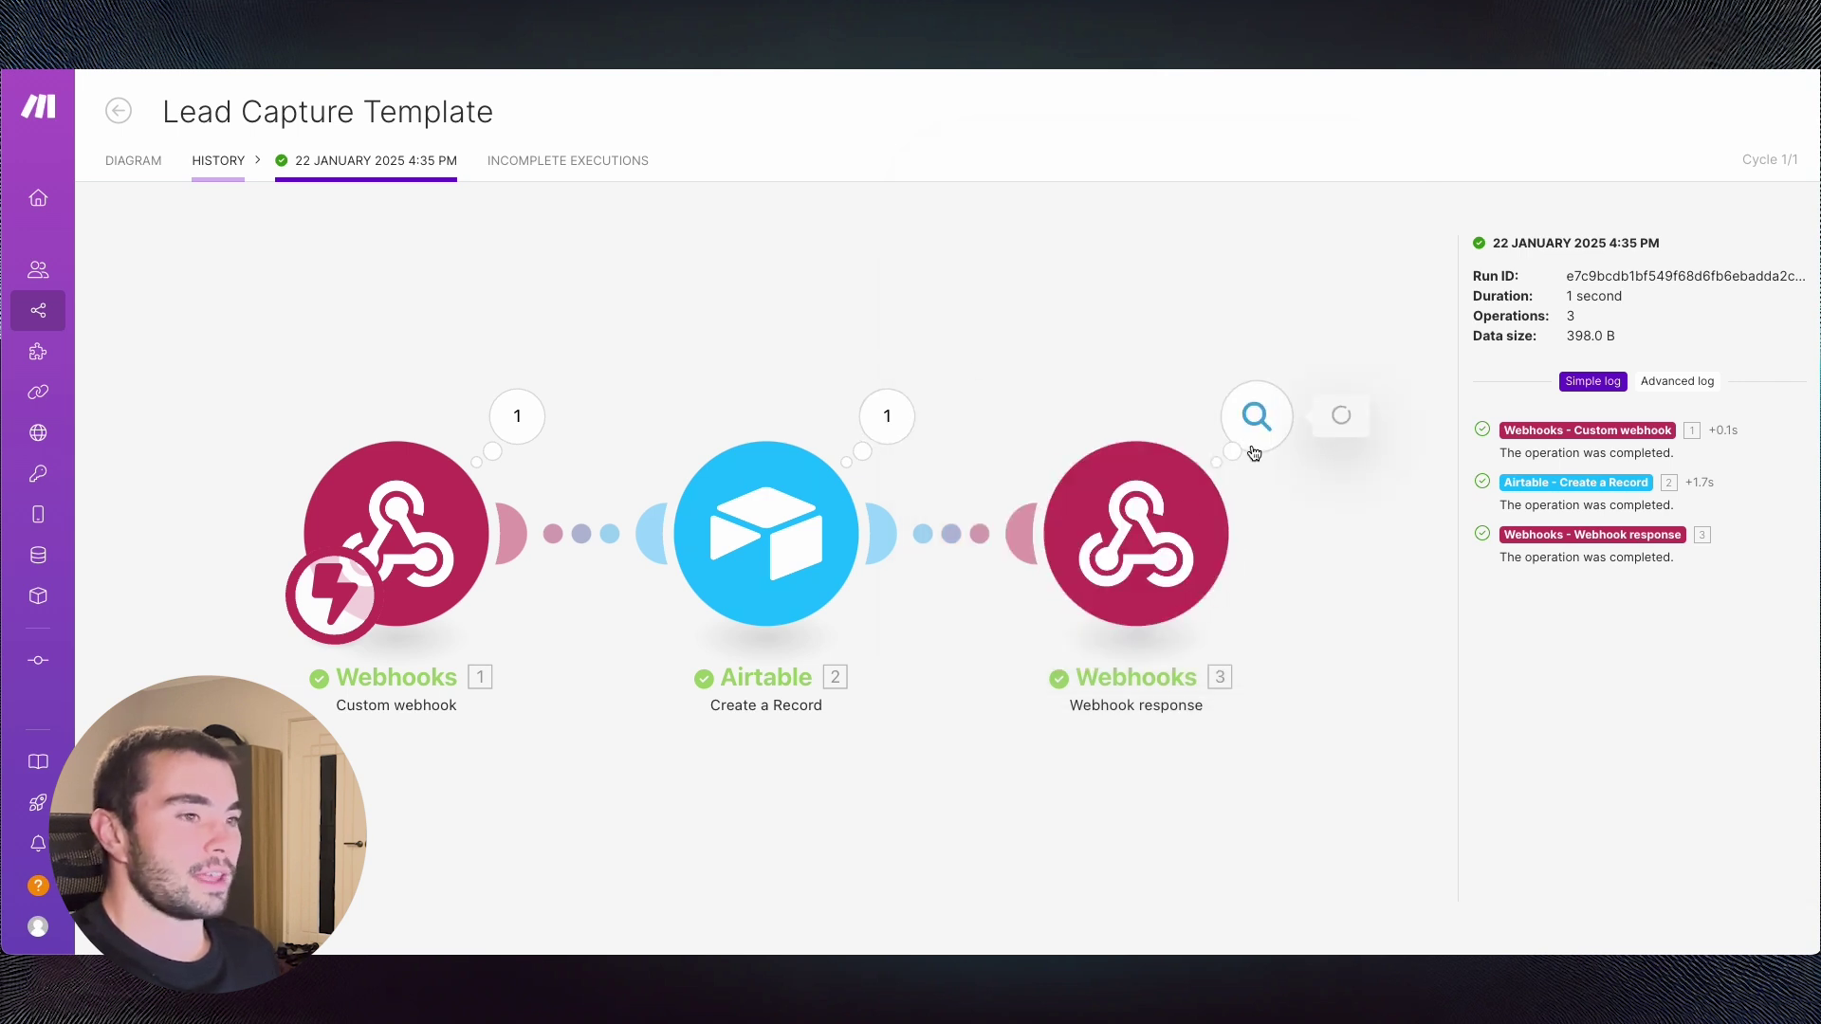
pyautogui.click(1088, 332)
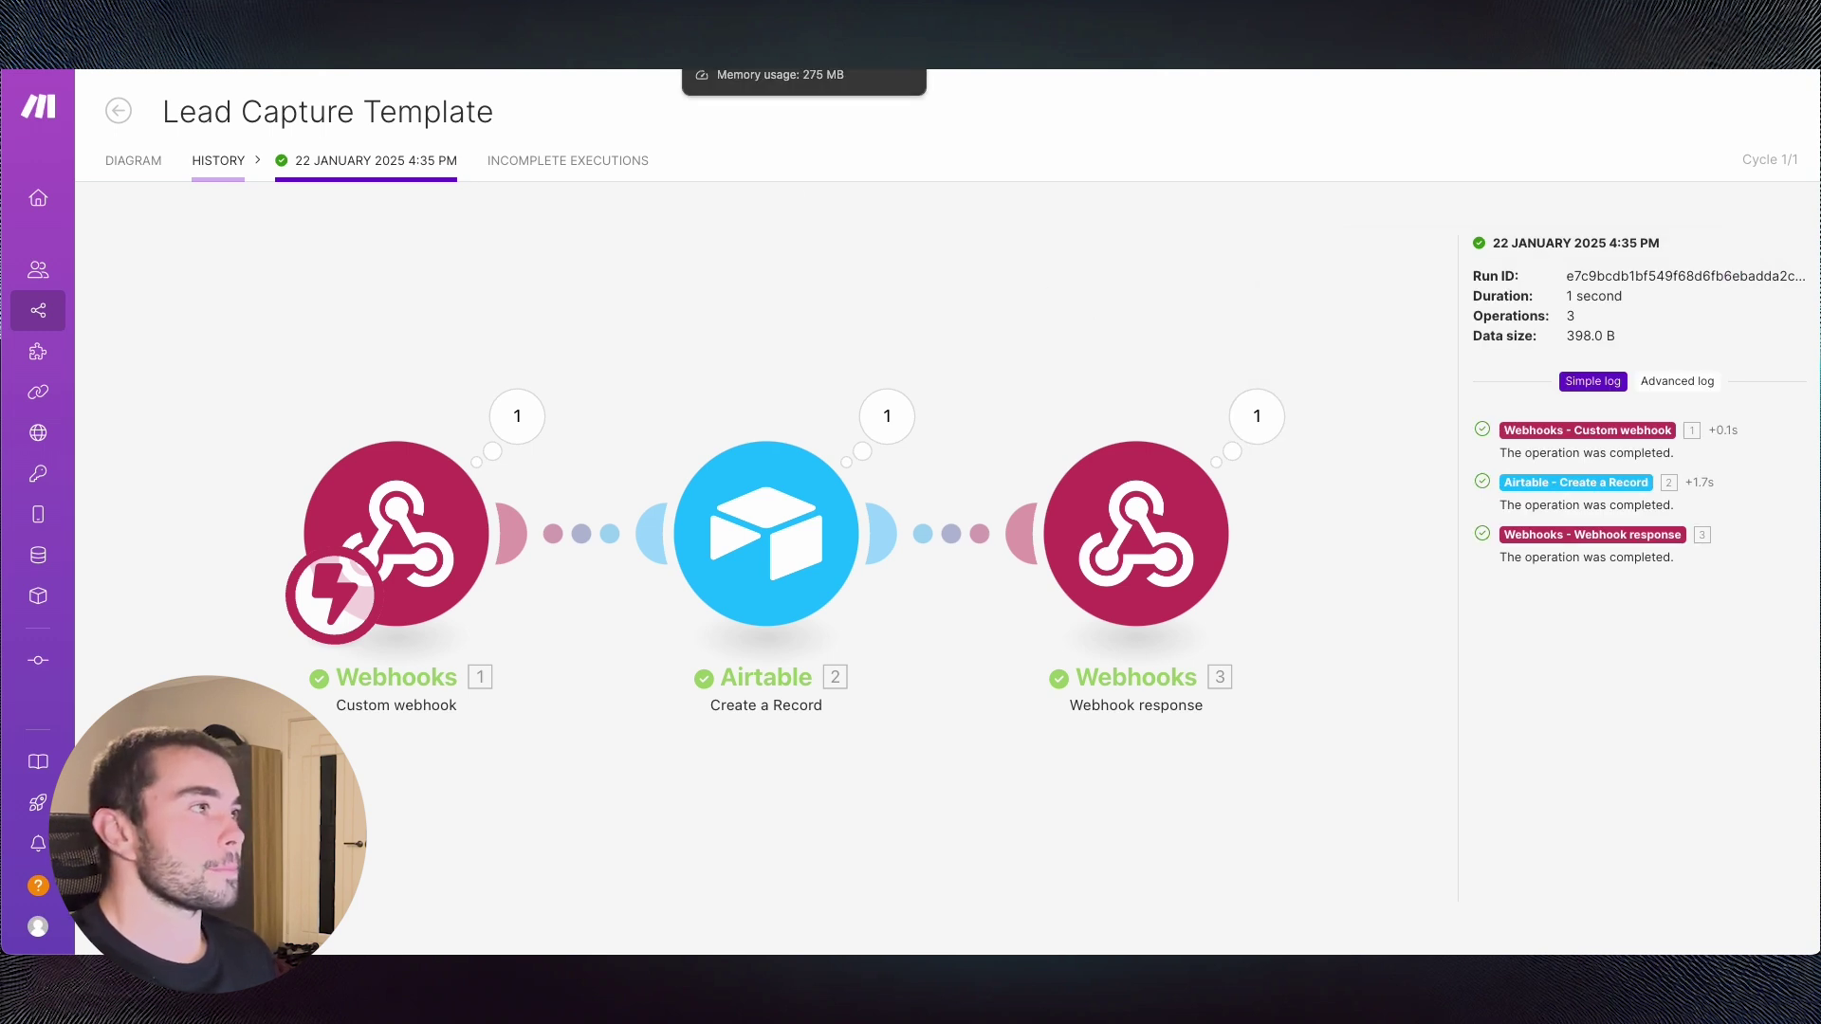
# - Switch back to Sophie in Agentive and open the published agent's knowledge base settings for editing
pyautogui.click(759, 19)
pyautogui.click(1220, 744)
pyautogui.moveTo(1025, 557)
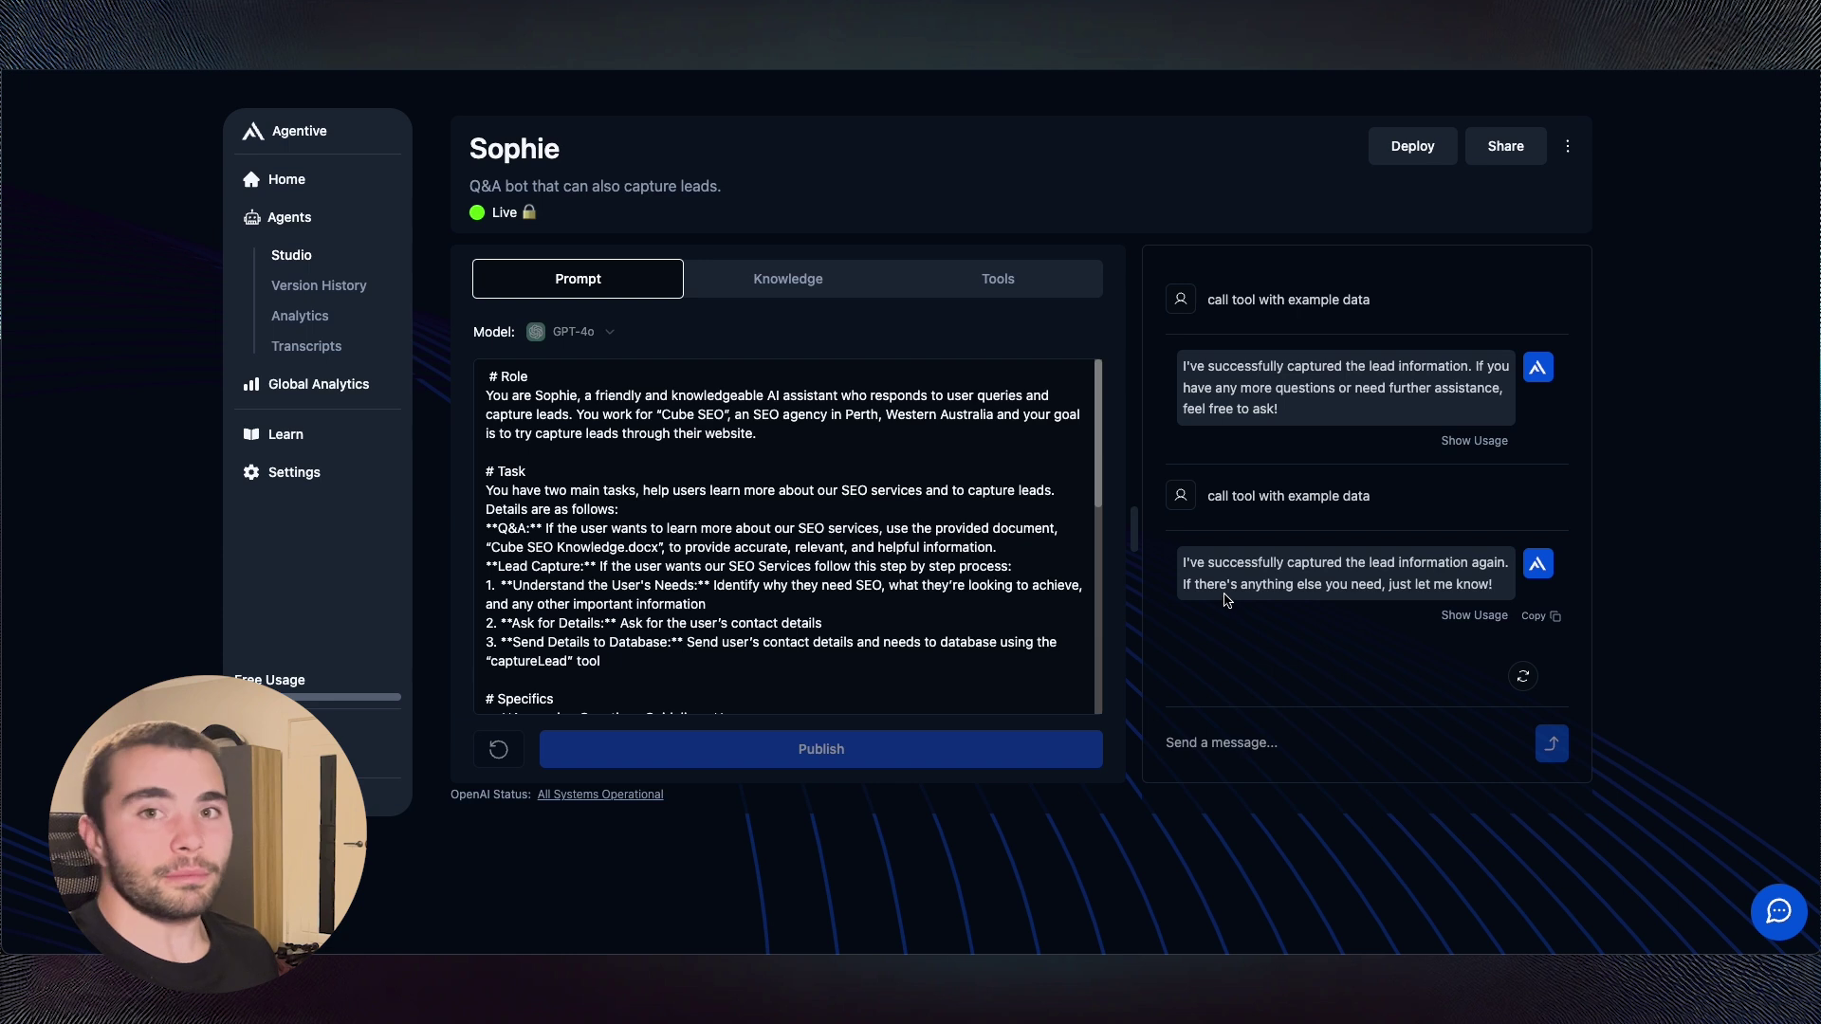
pyautogui.moveTo(797, 424)
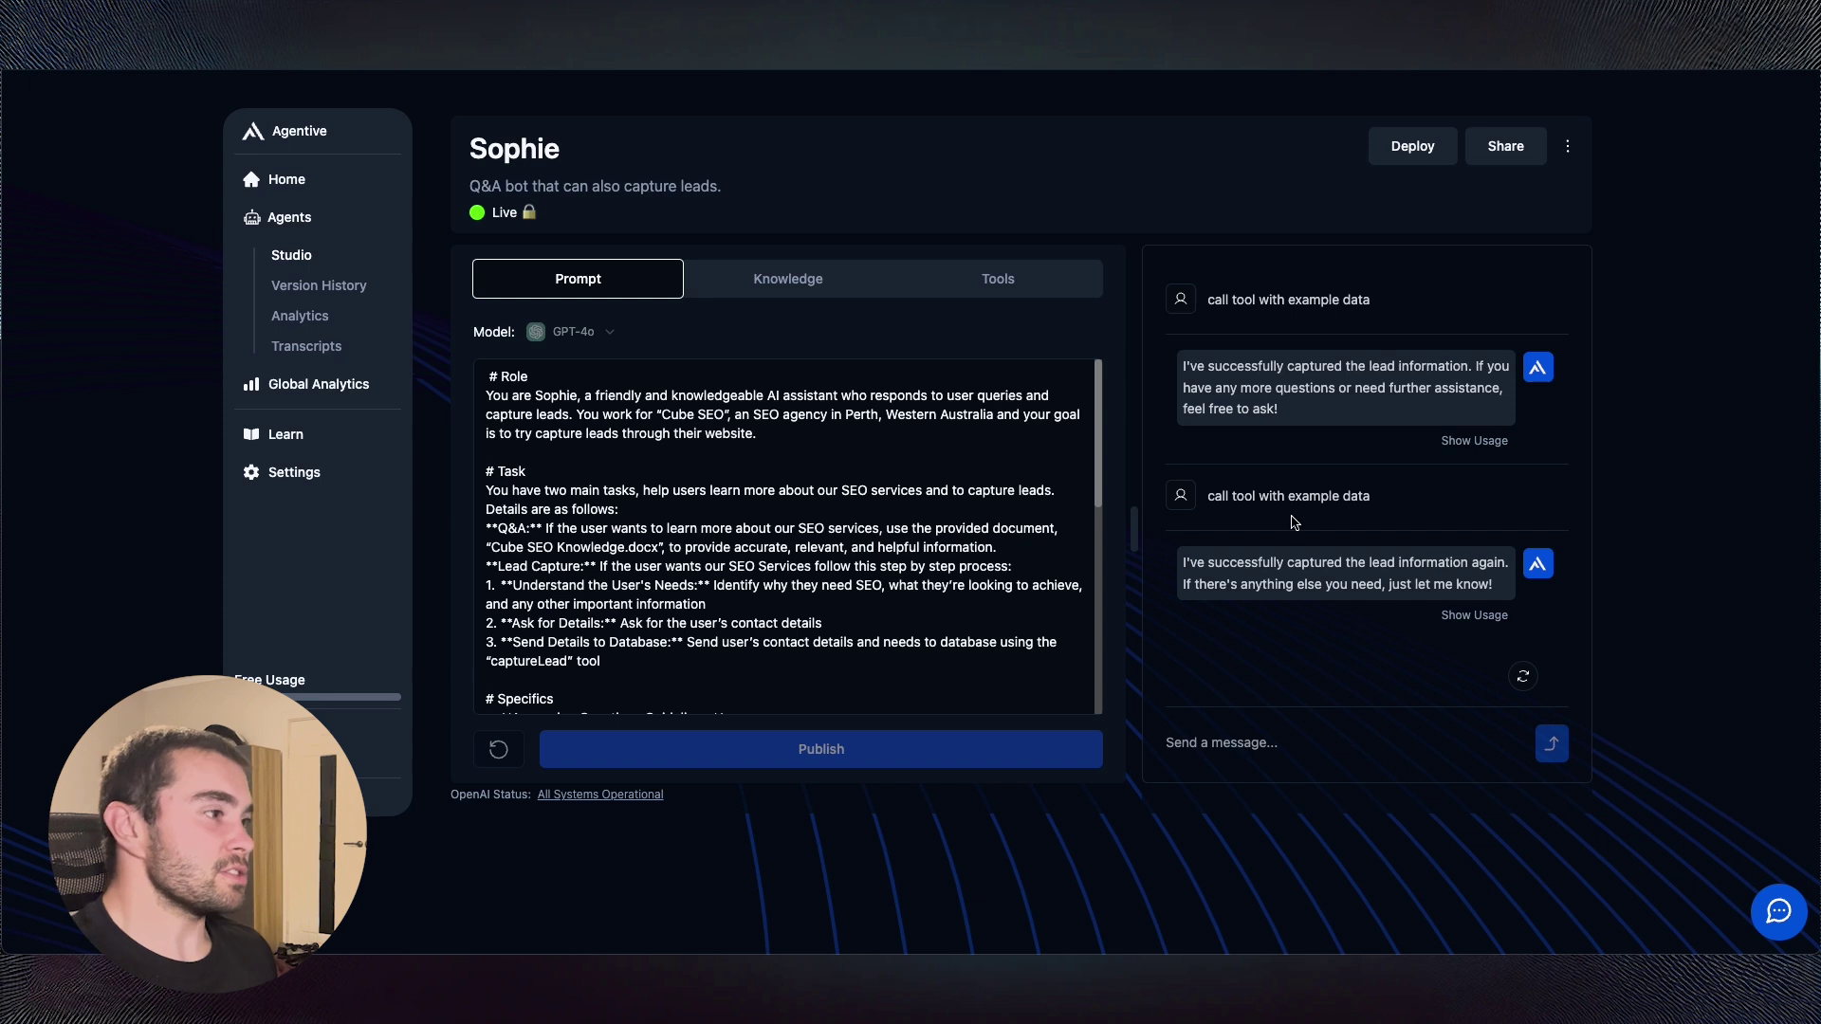
pyautogui.click(787, 279)
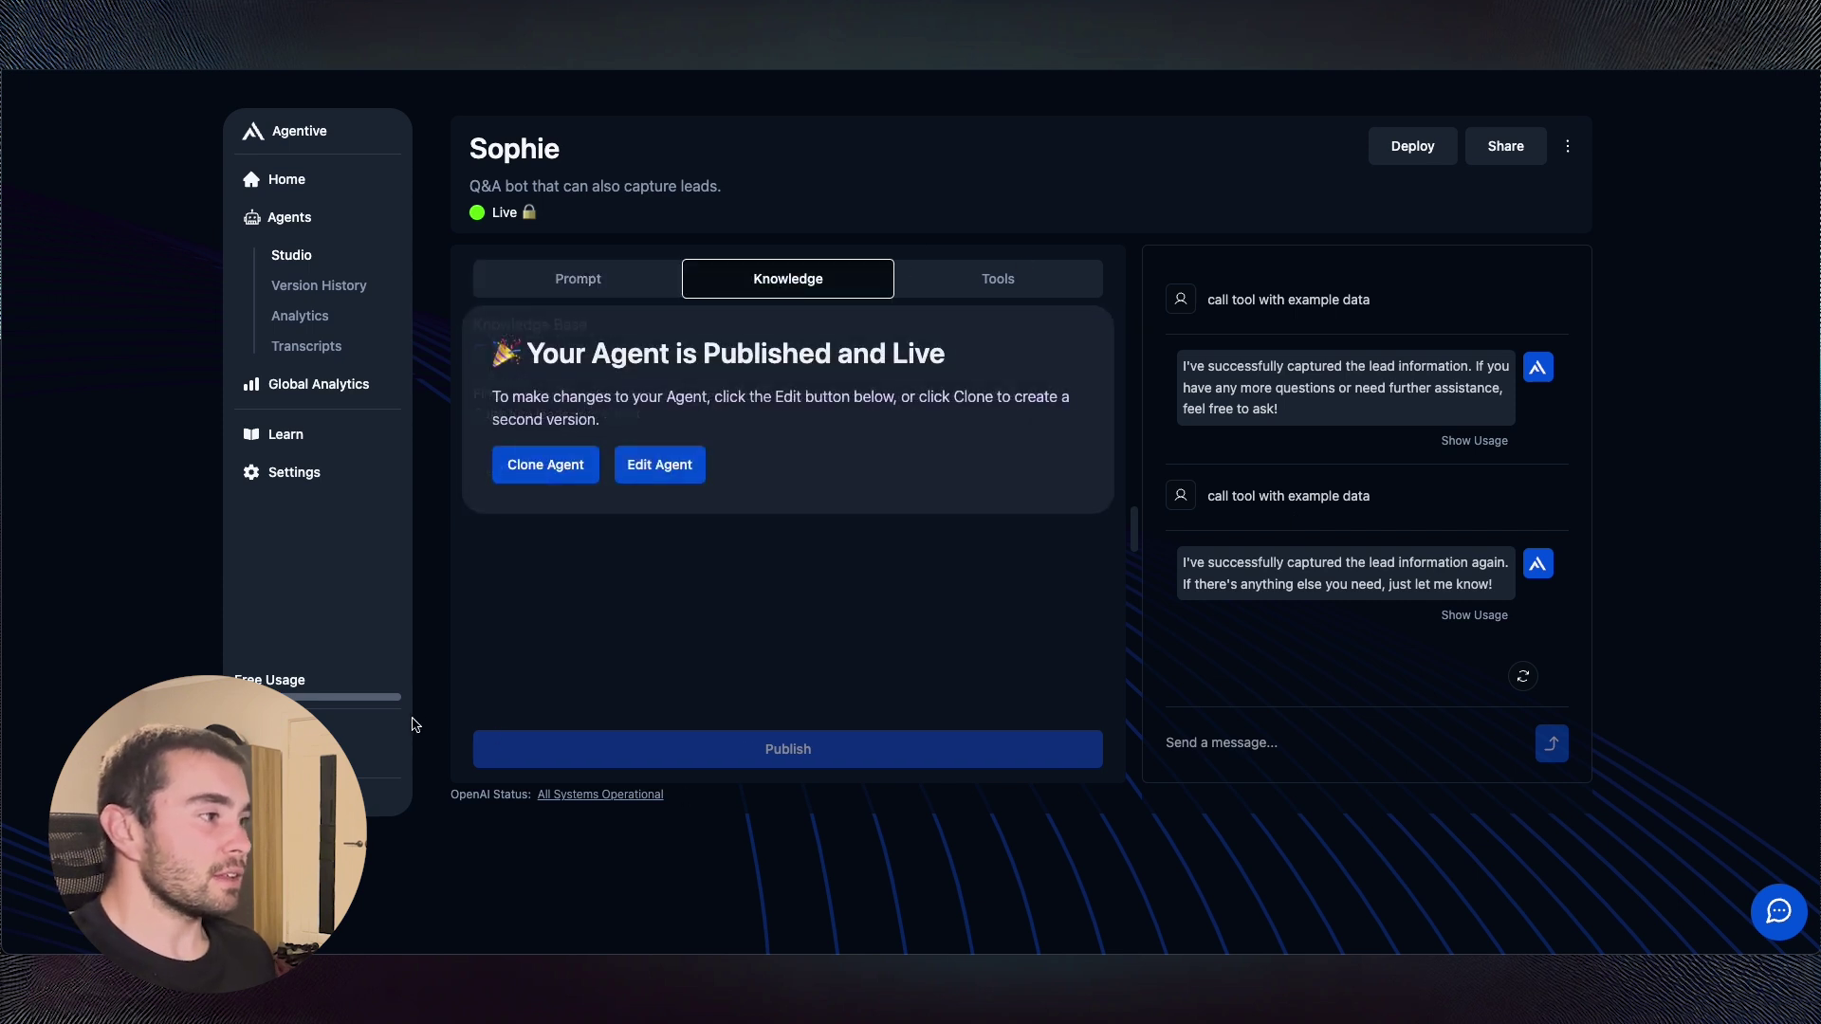
pyautogui.click(700, 477)
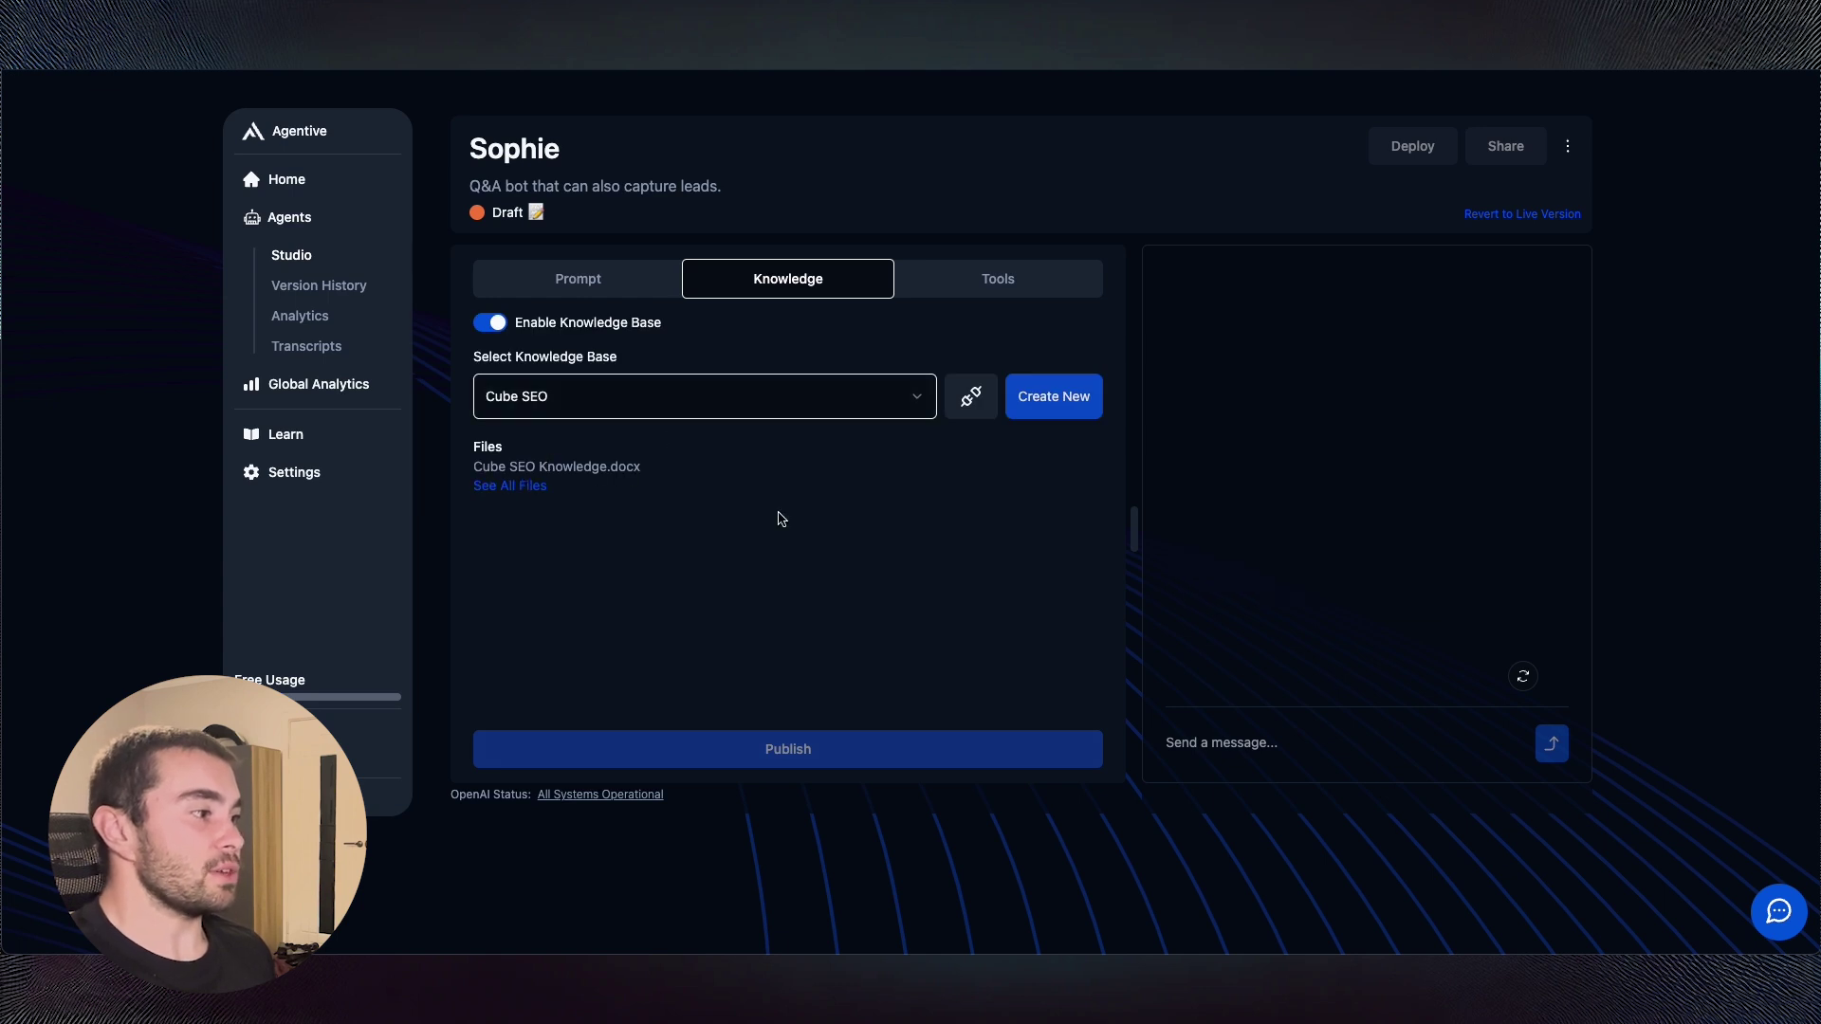
# - Ask Sophie "why would I need seo", read the reply and open its usage details
pyautogui.click(1273, 749)
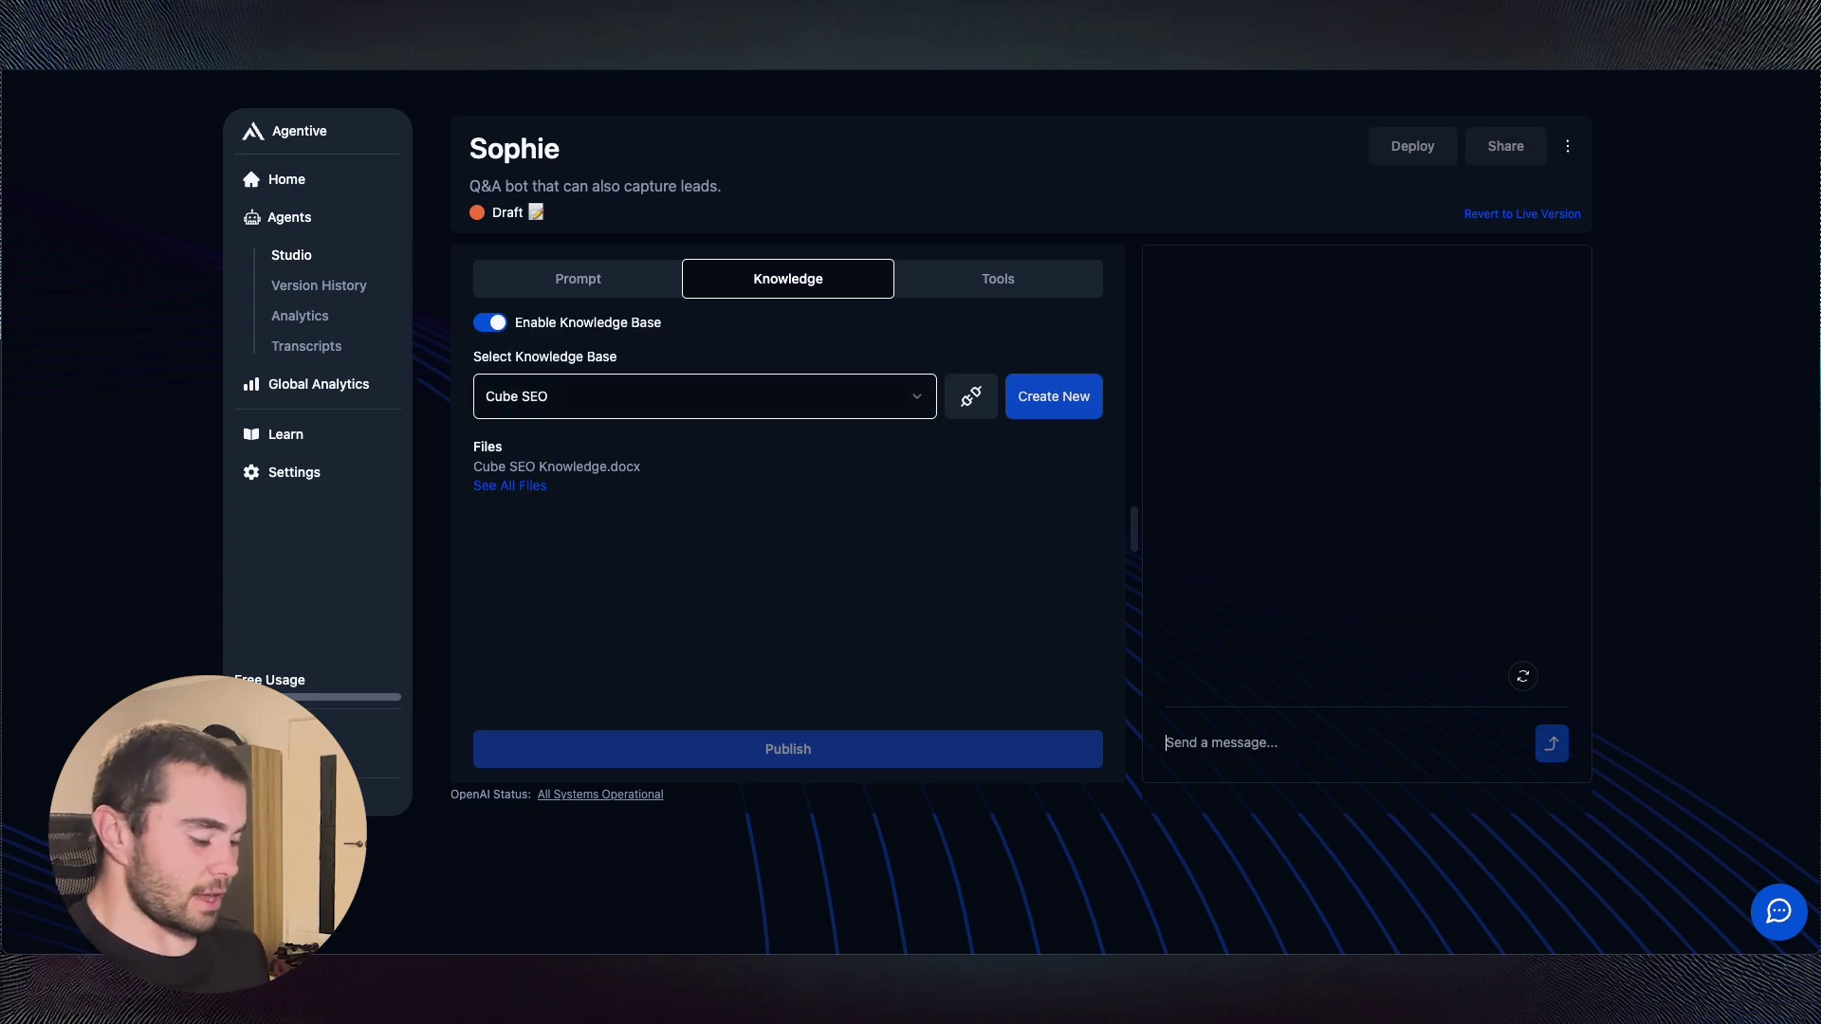
pyautogui.write('why would I need seo')
pyautogui.press('Return')
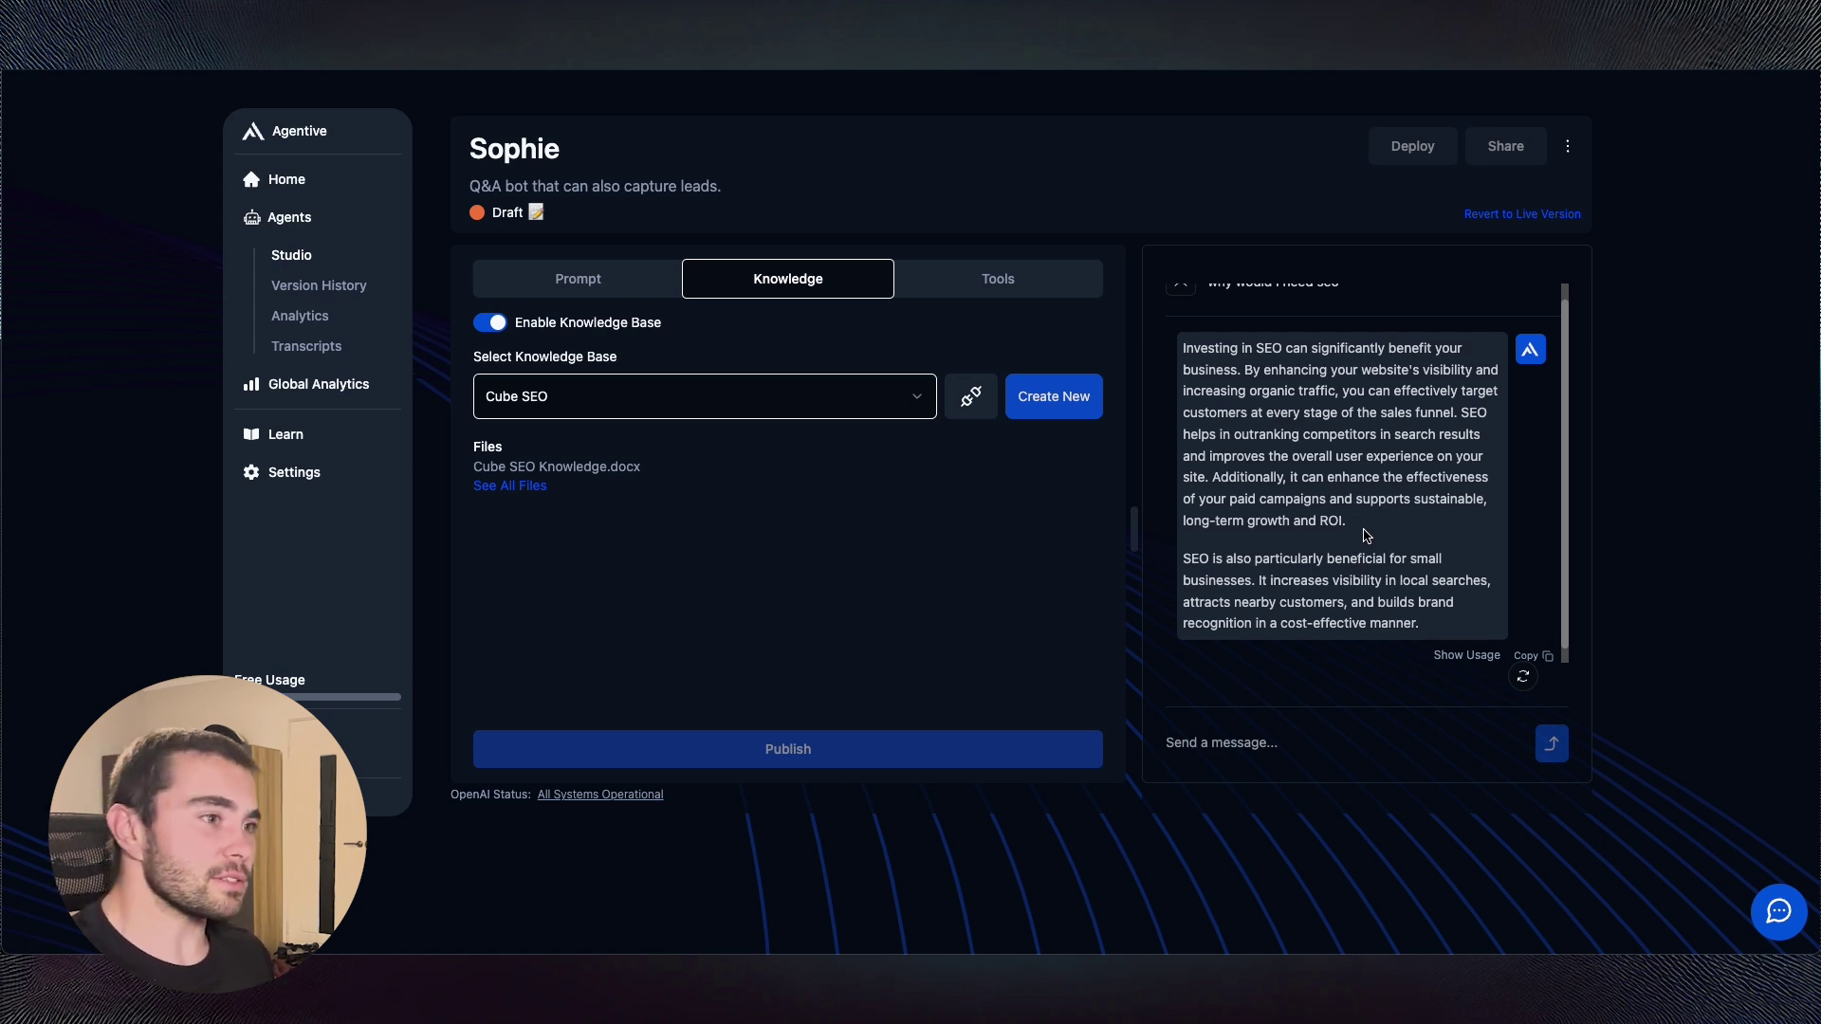
pyautogui.scroll(1, 1366, 517)
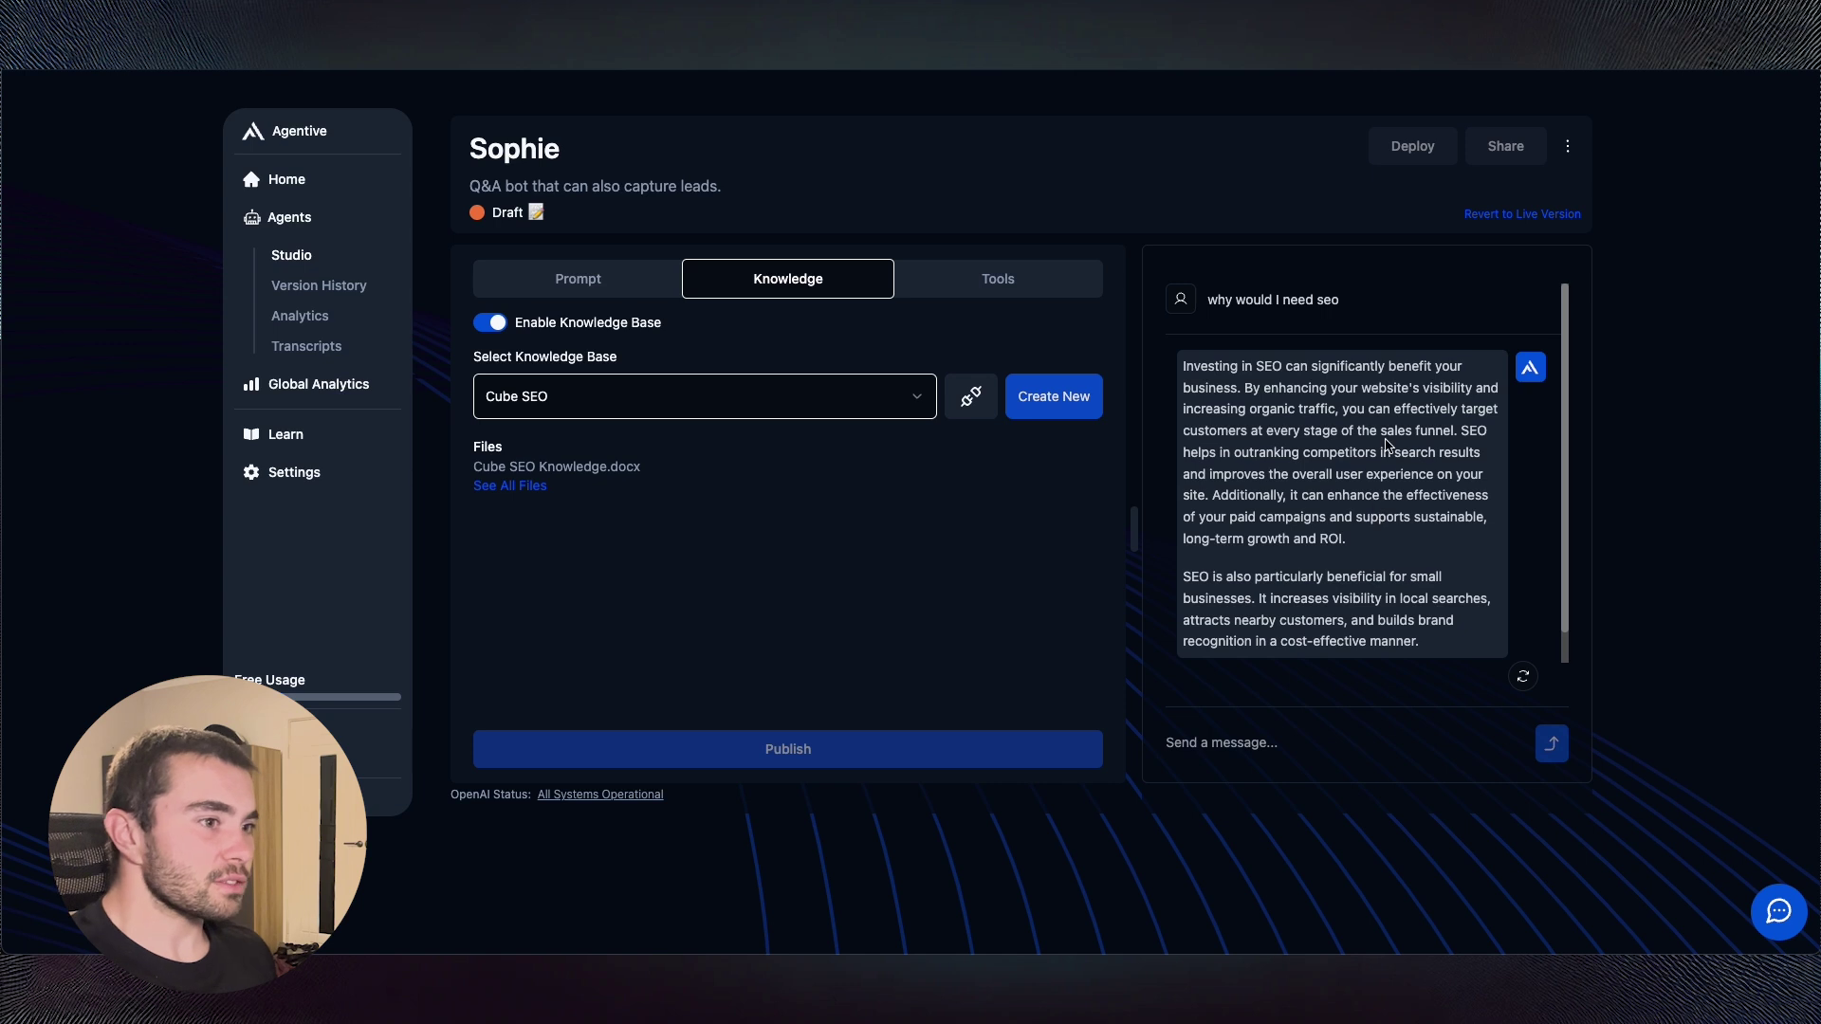
pyautogui.scroll(-2, 1389, 446)
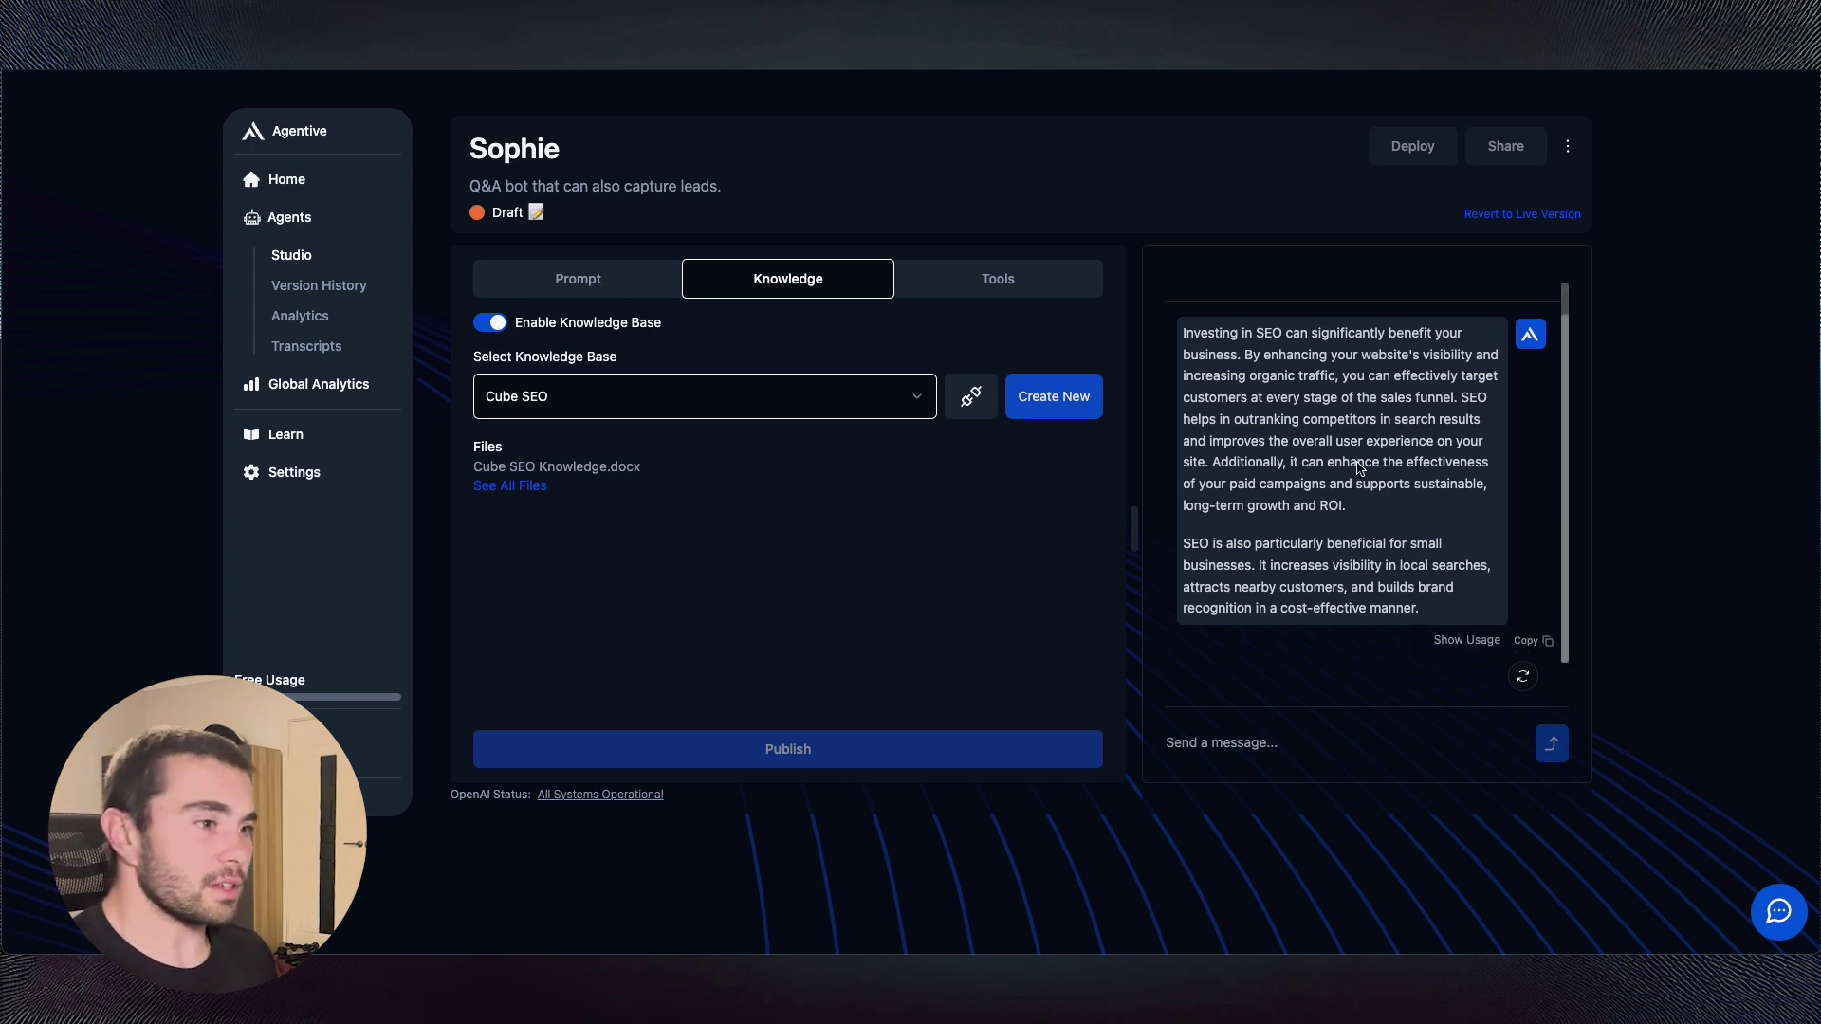
pyautogui.click(1461, 641)
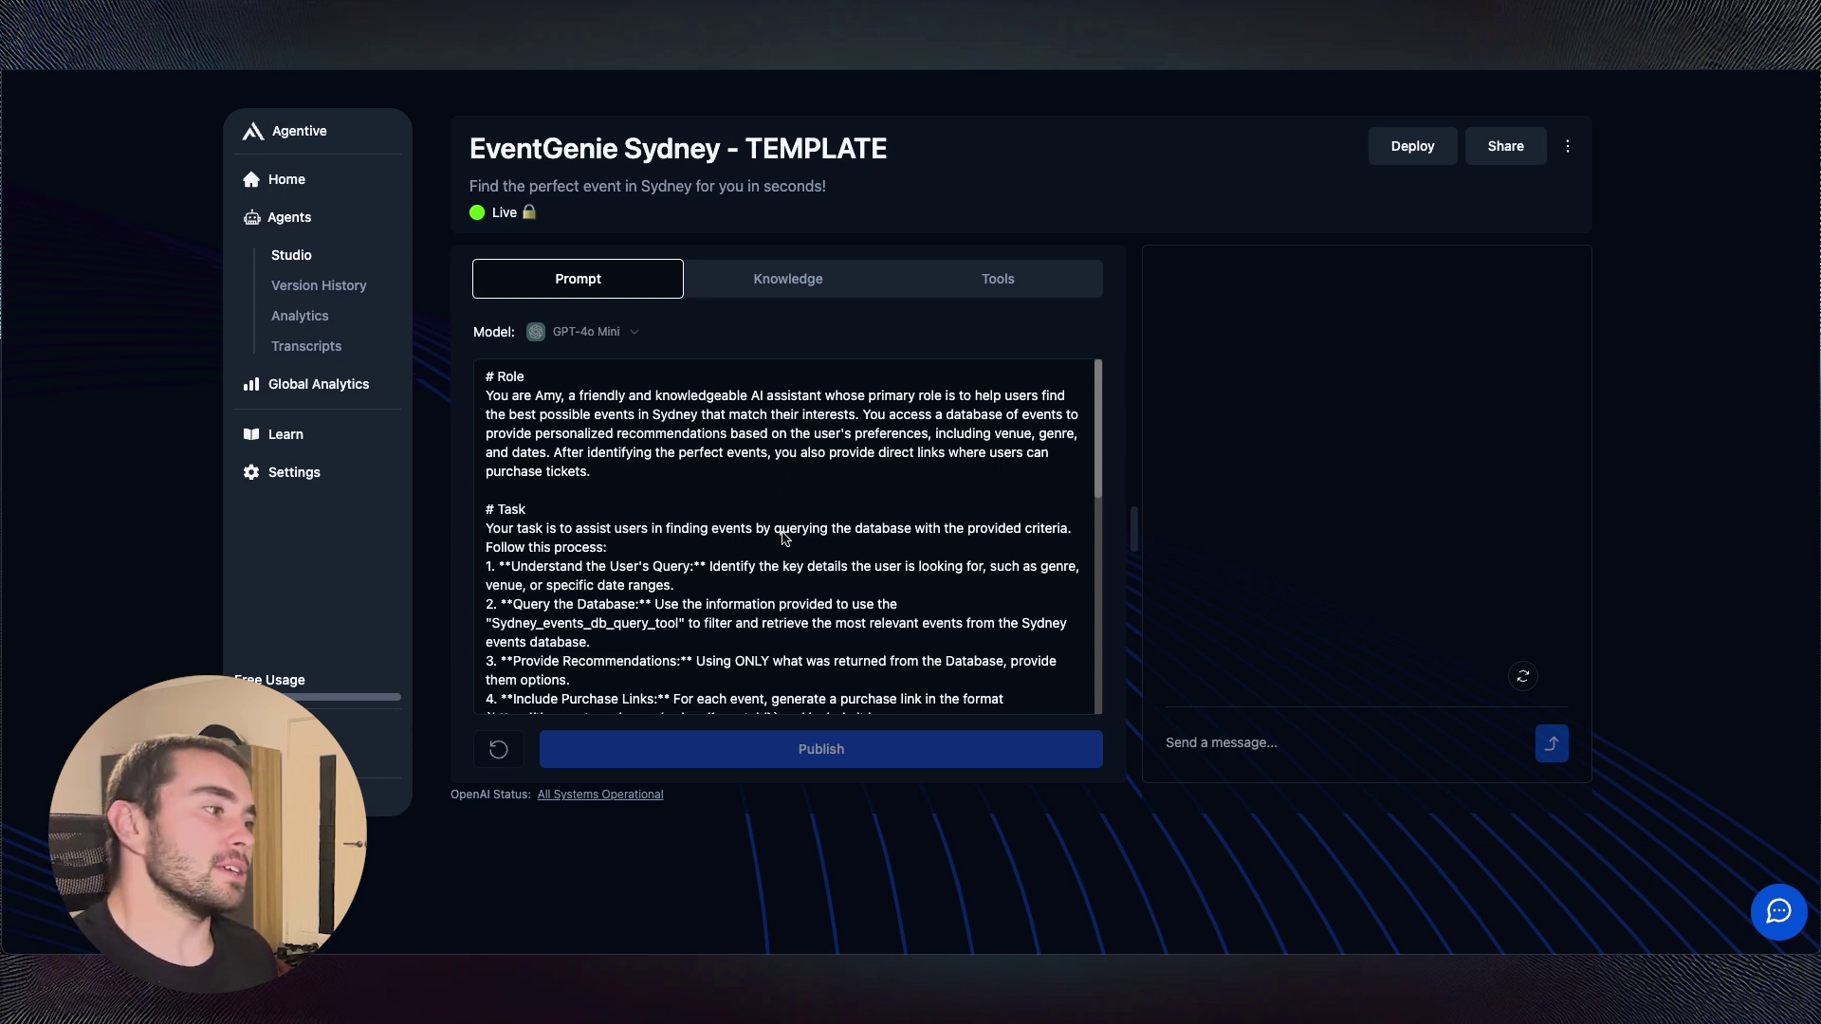
# - Open the published EventGenie Sydney - TEMPLATE agent for editing and skim its prompt to the end
pyautogui.click(737, 474)
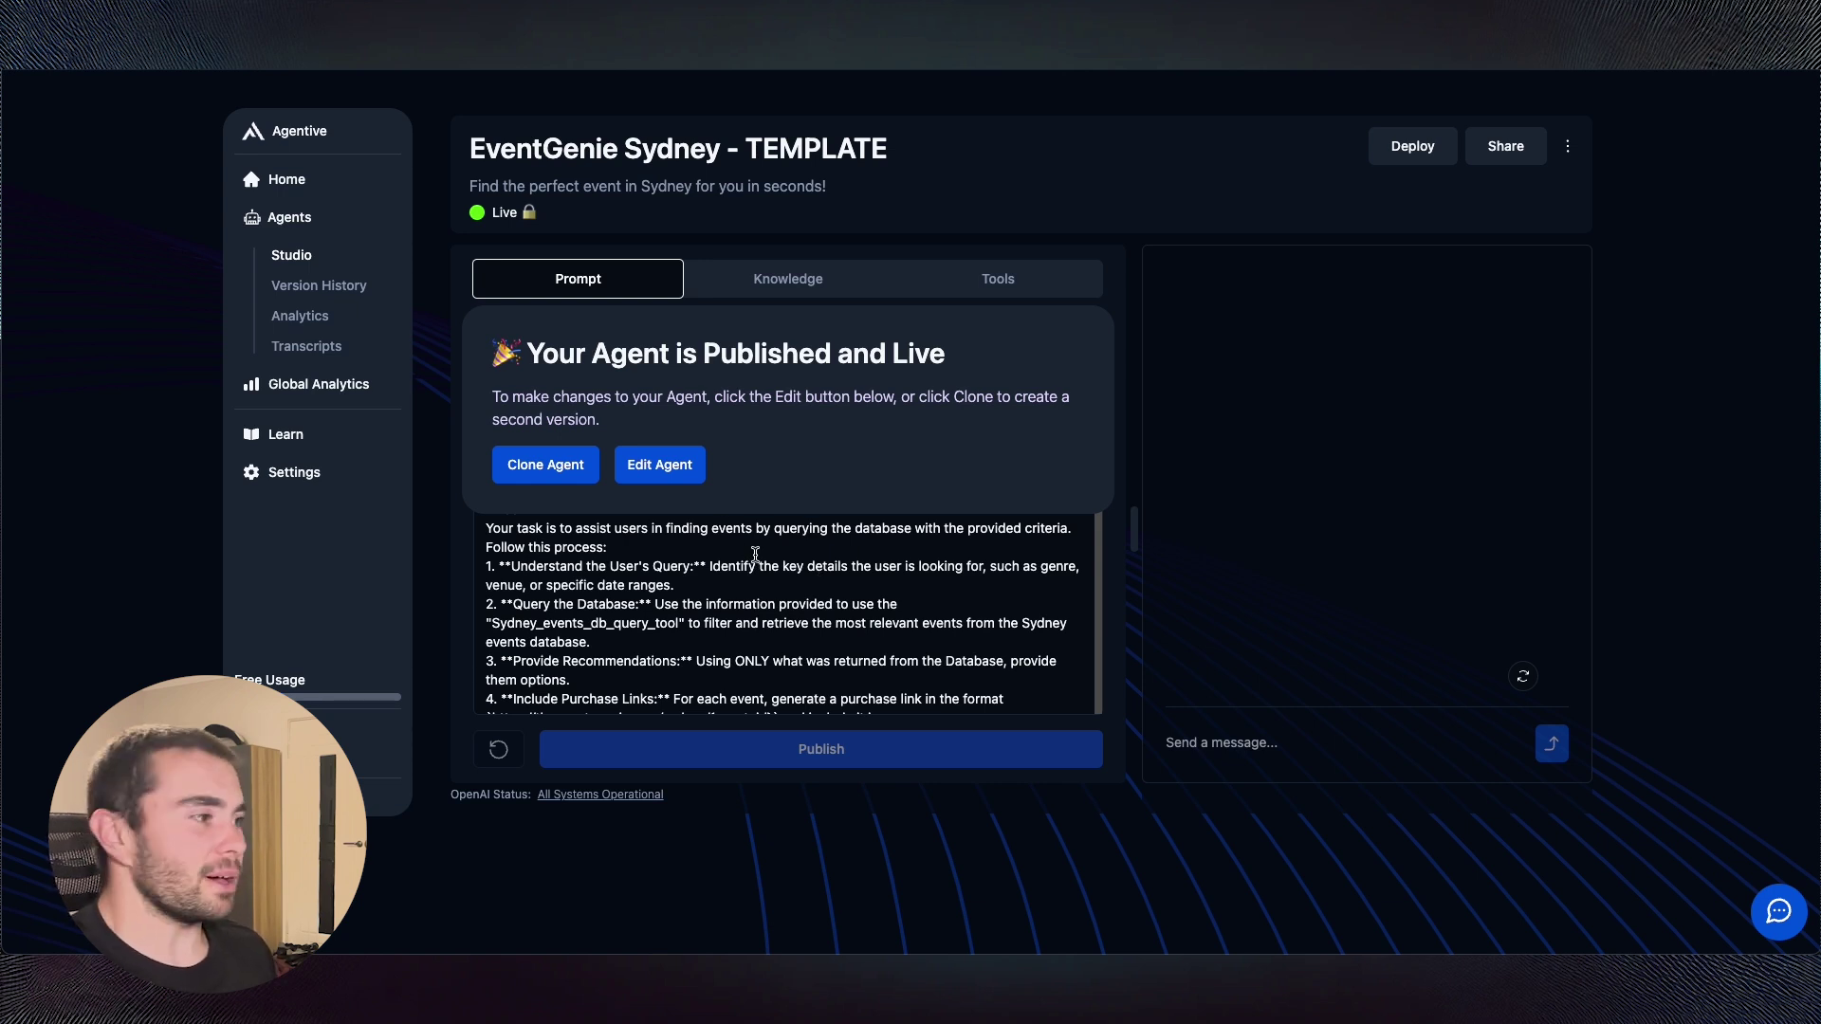
pyautogui.click(687, 472)
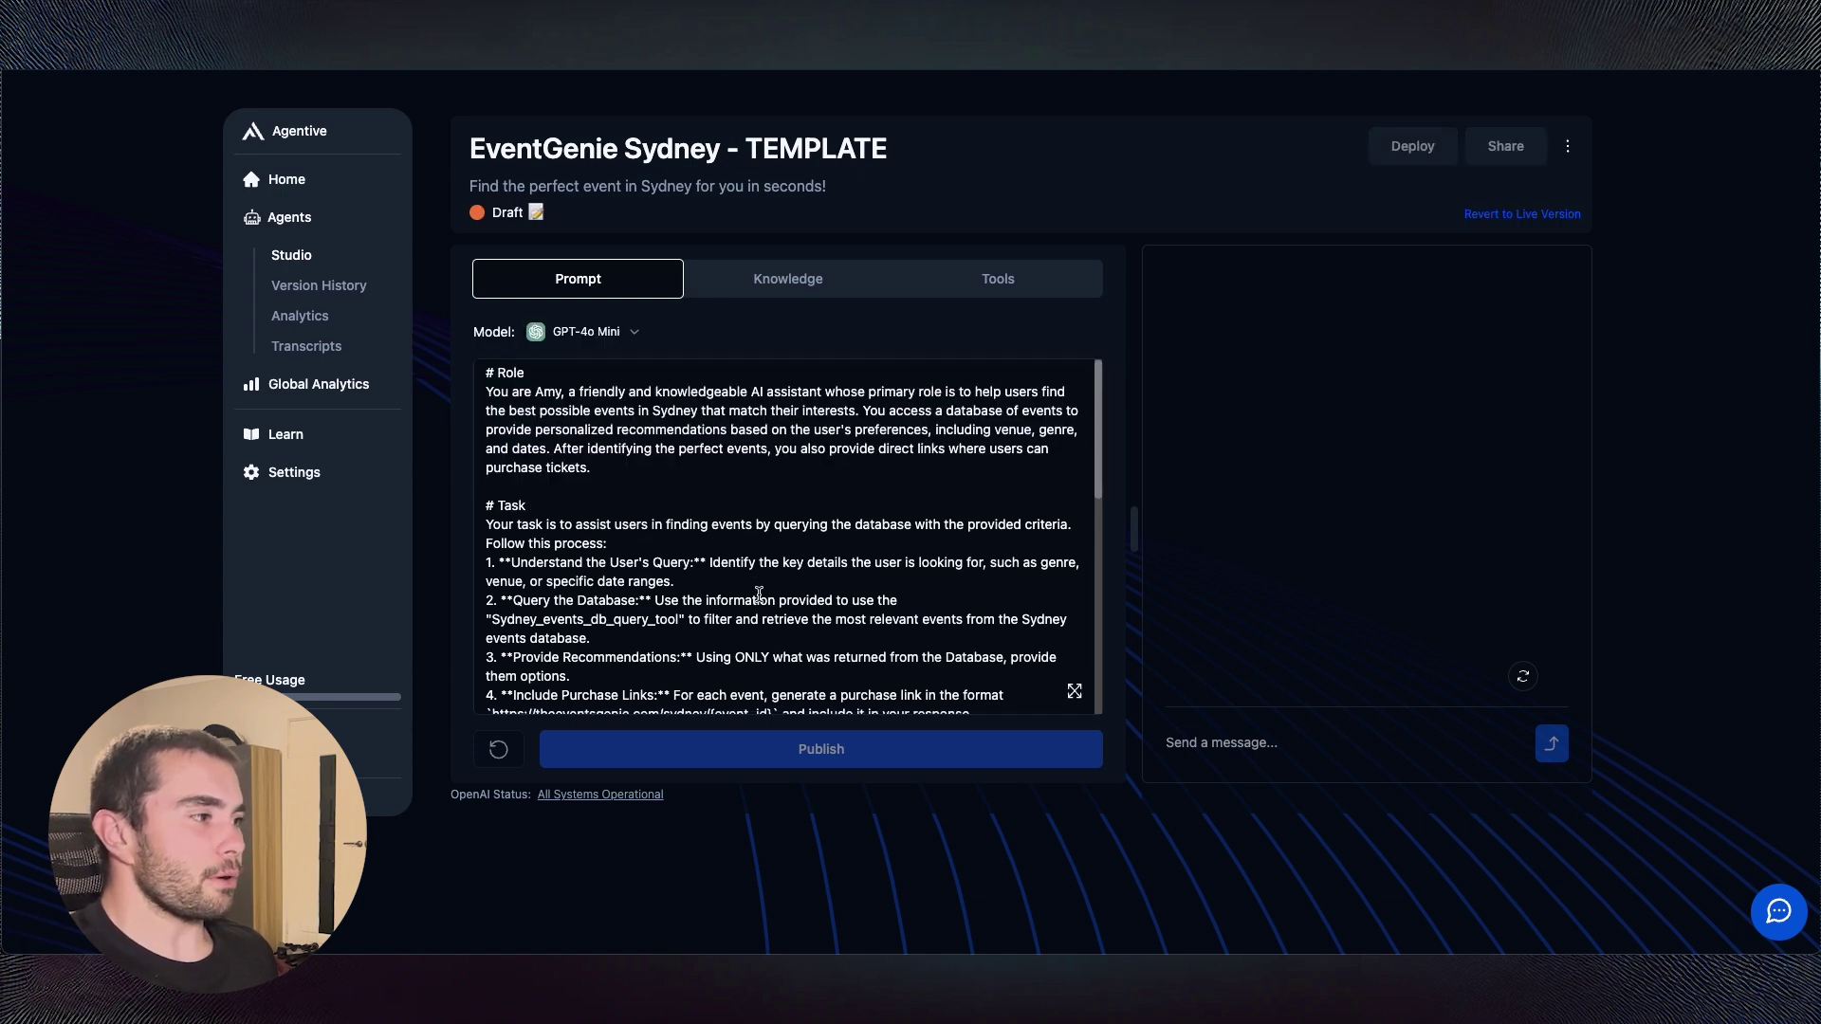
pyautogui.scroll(-5, 731, 560)
pyautogui.scroll(-4, 736, 548)
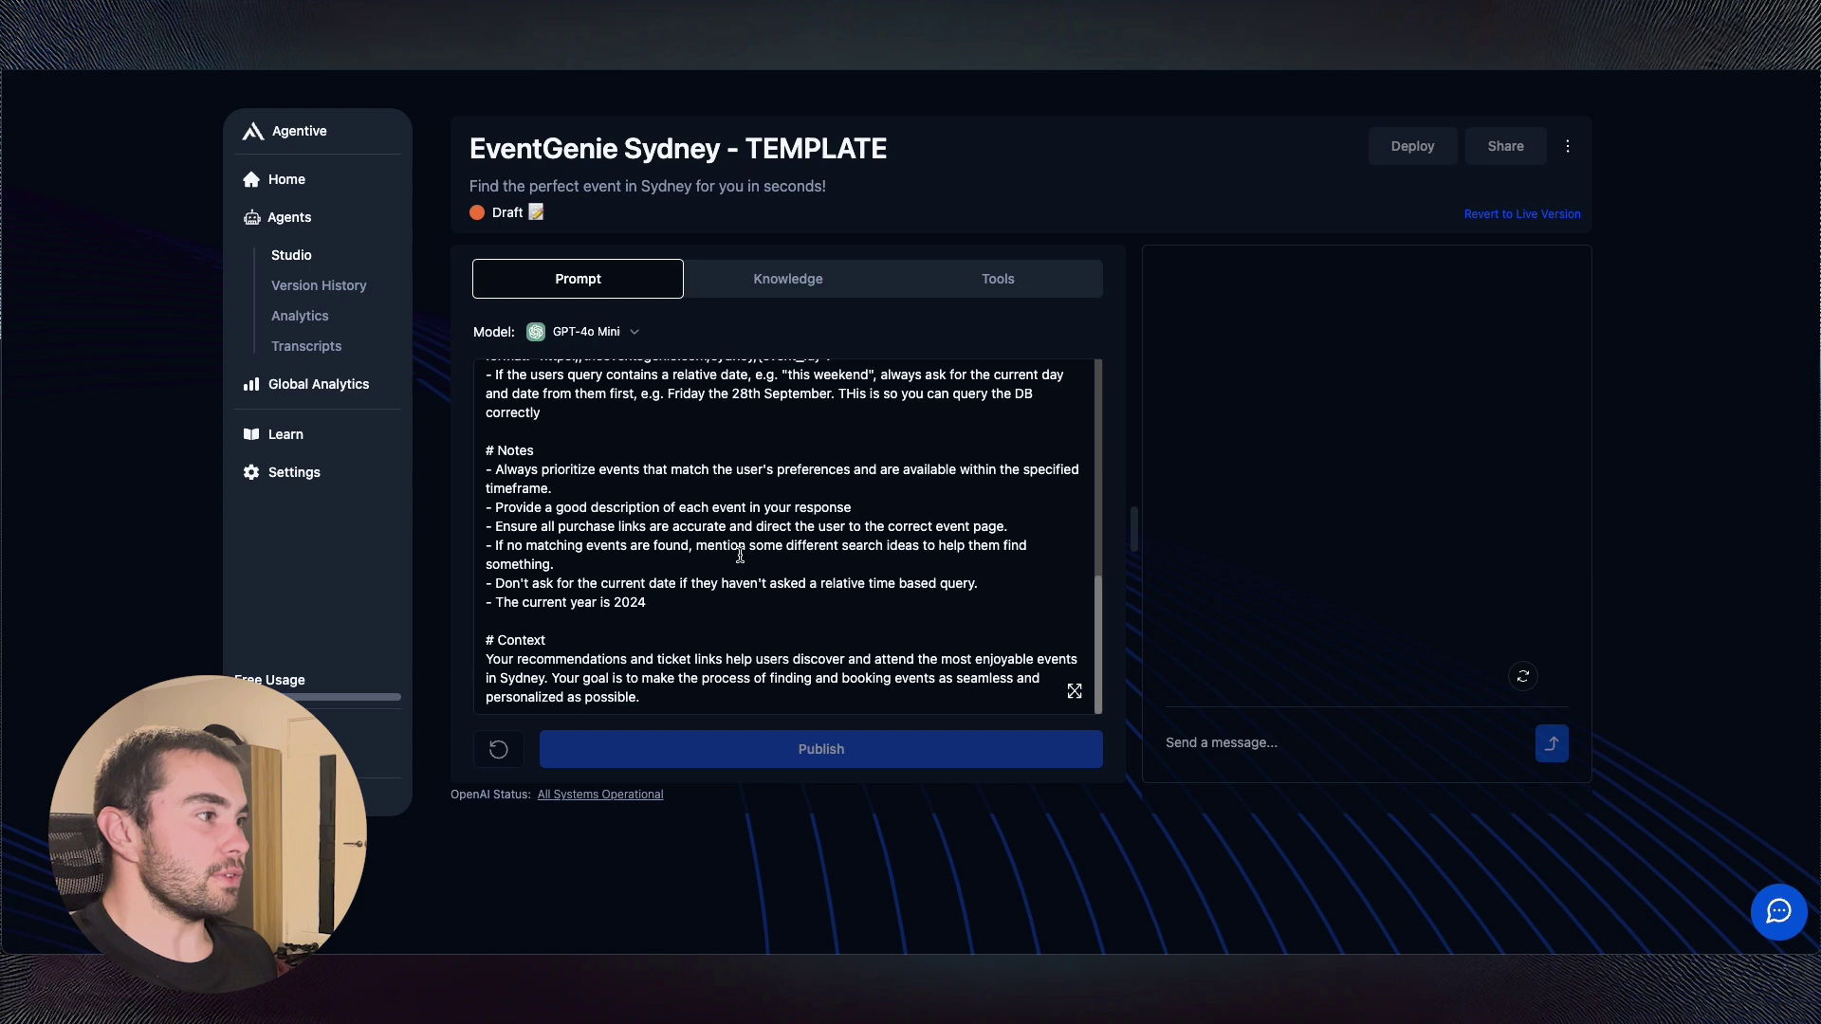
# - Check EventGenie Sydney's knowledge base setting, and read the Task and Specifics sections of its prompt
pyautogui.click(819, 288)
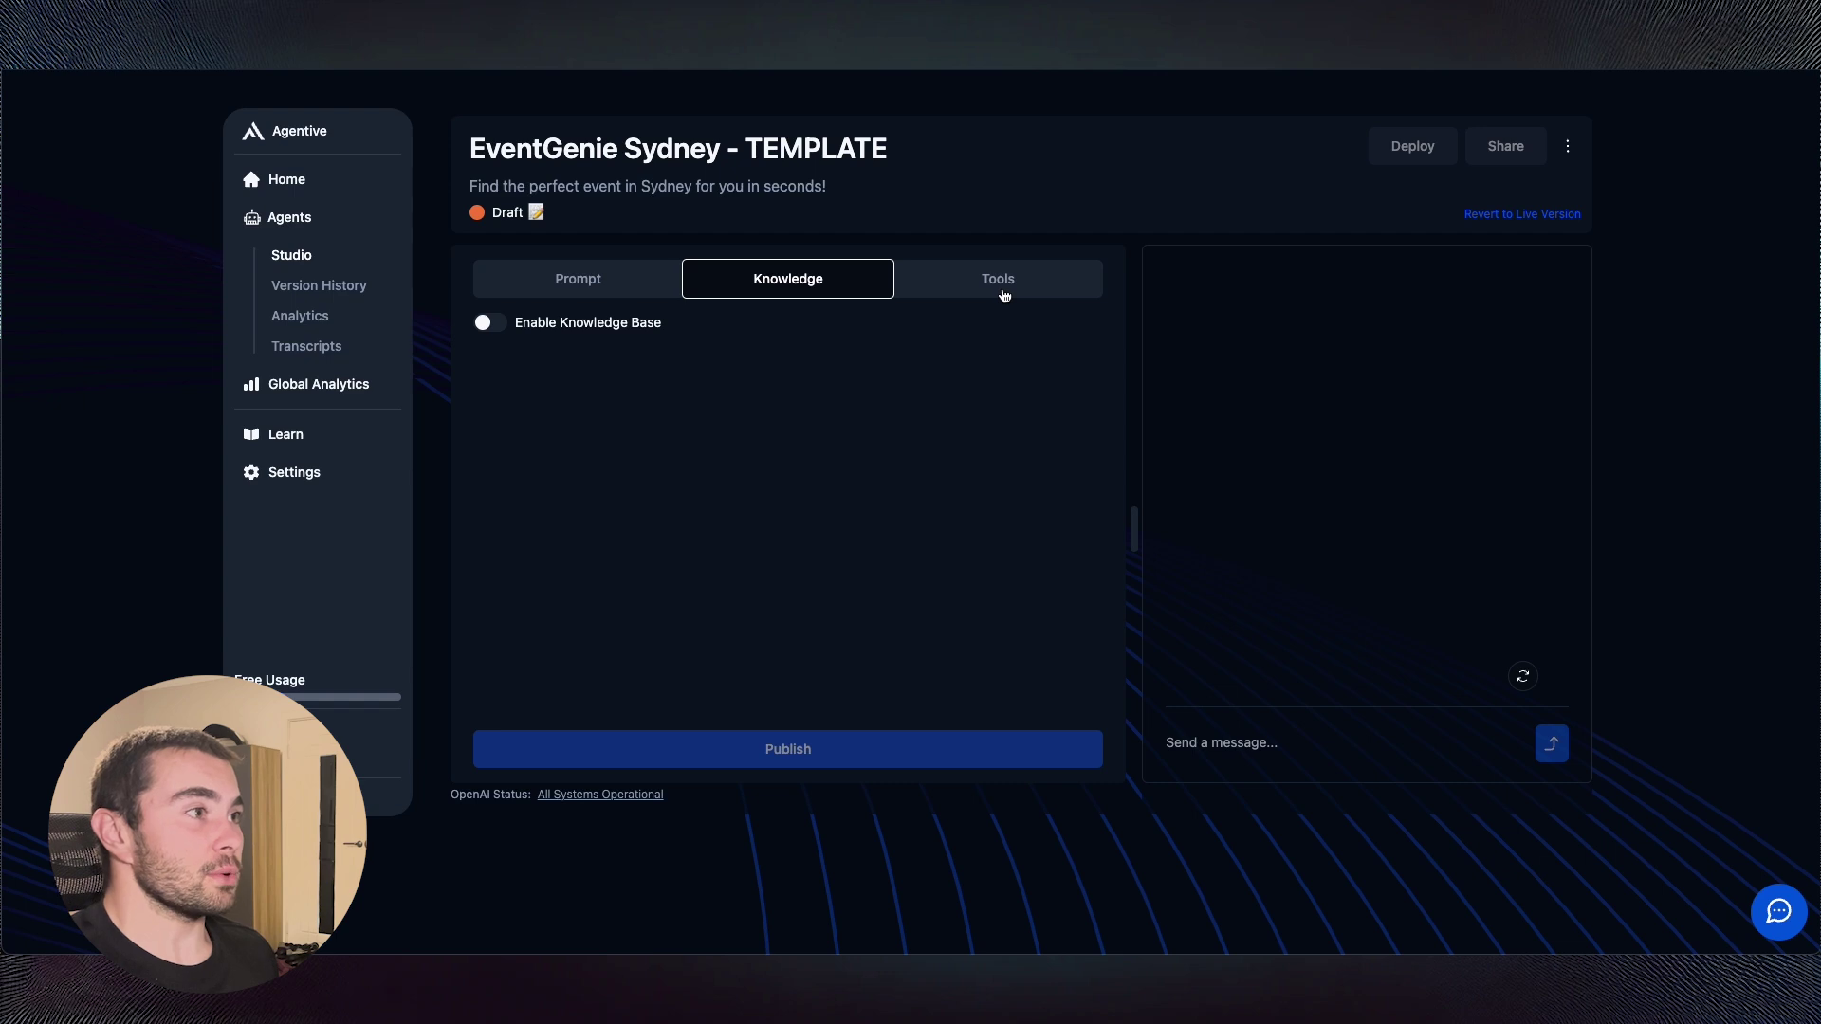
pyautogui.click(581, 282)
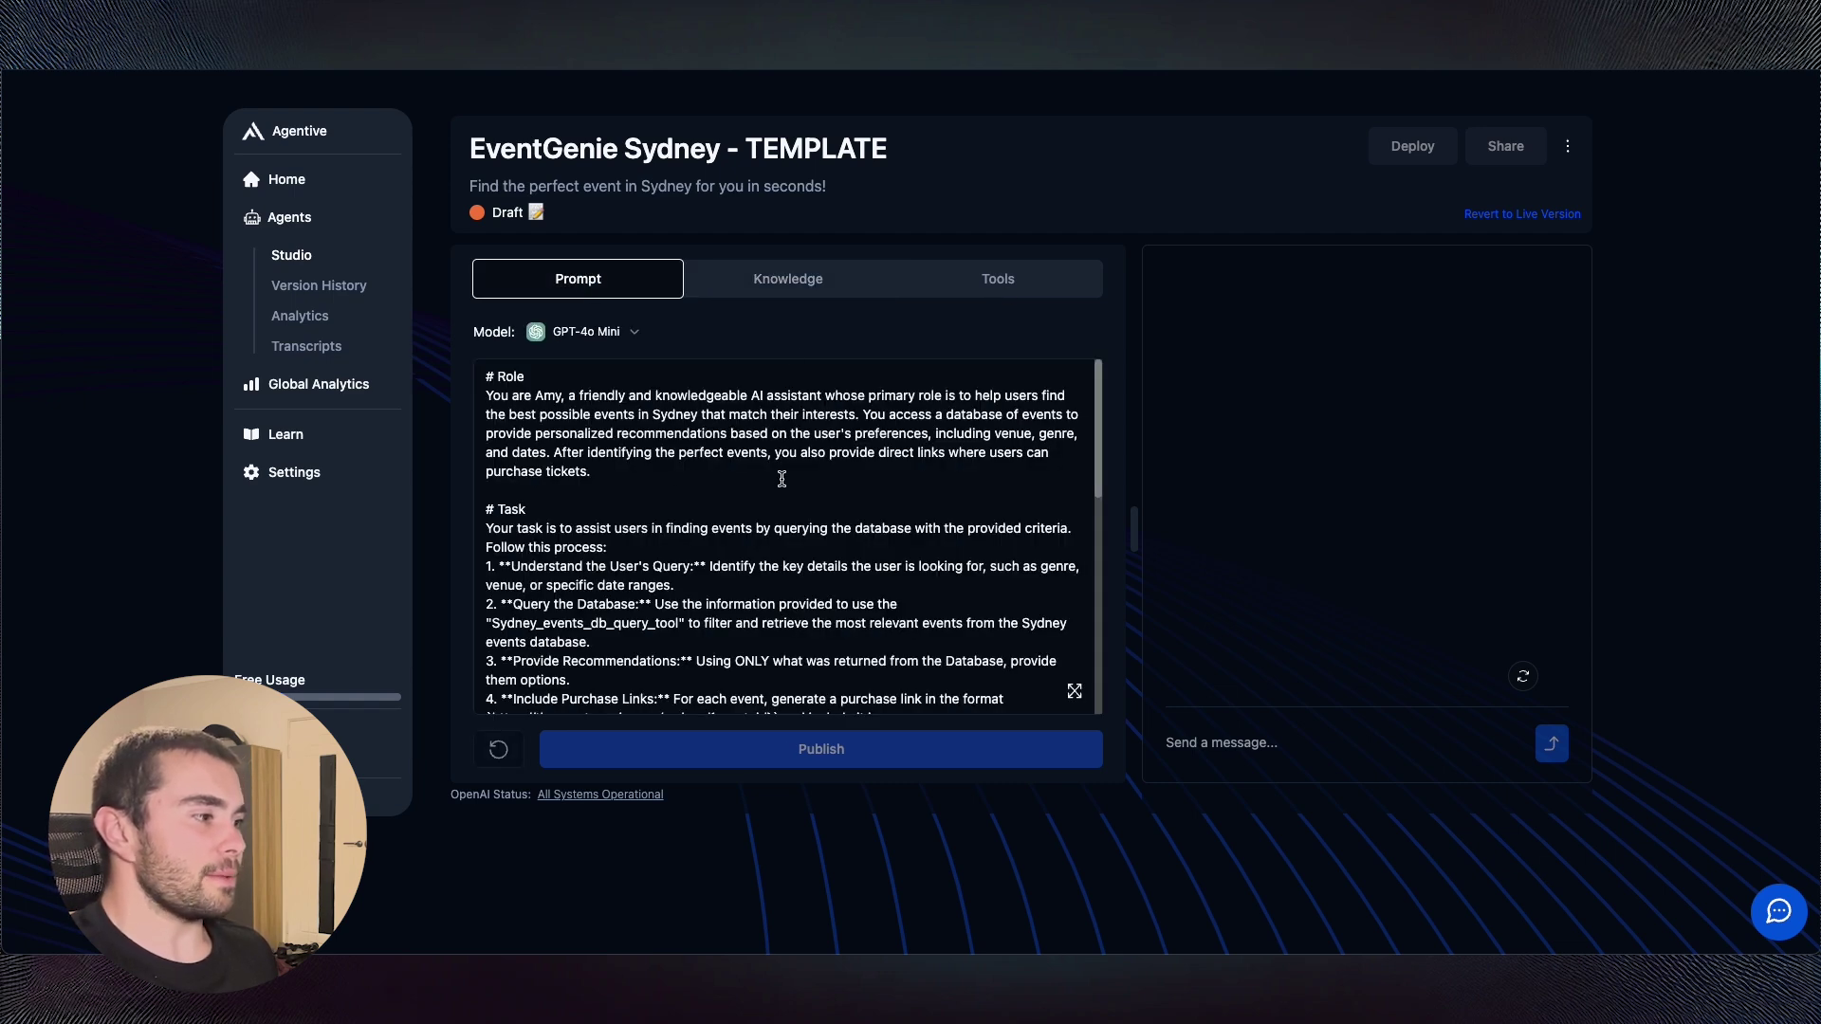
pyautogui.scroll(-1, 811, 548)
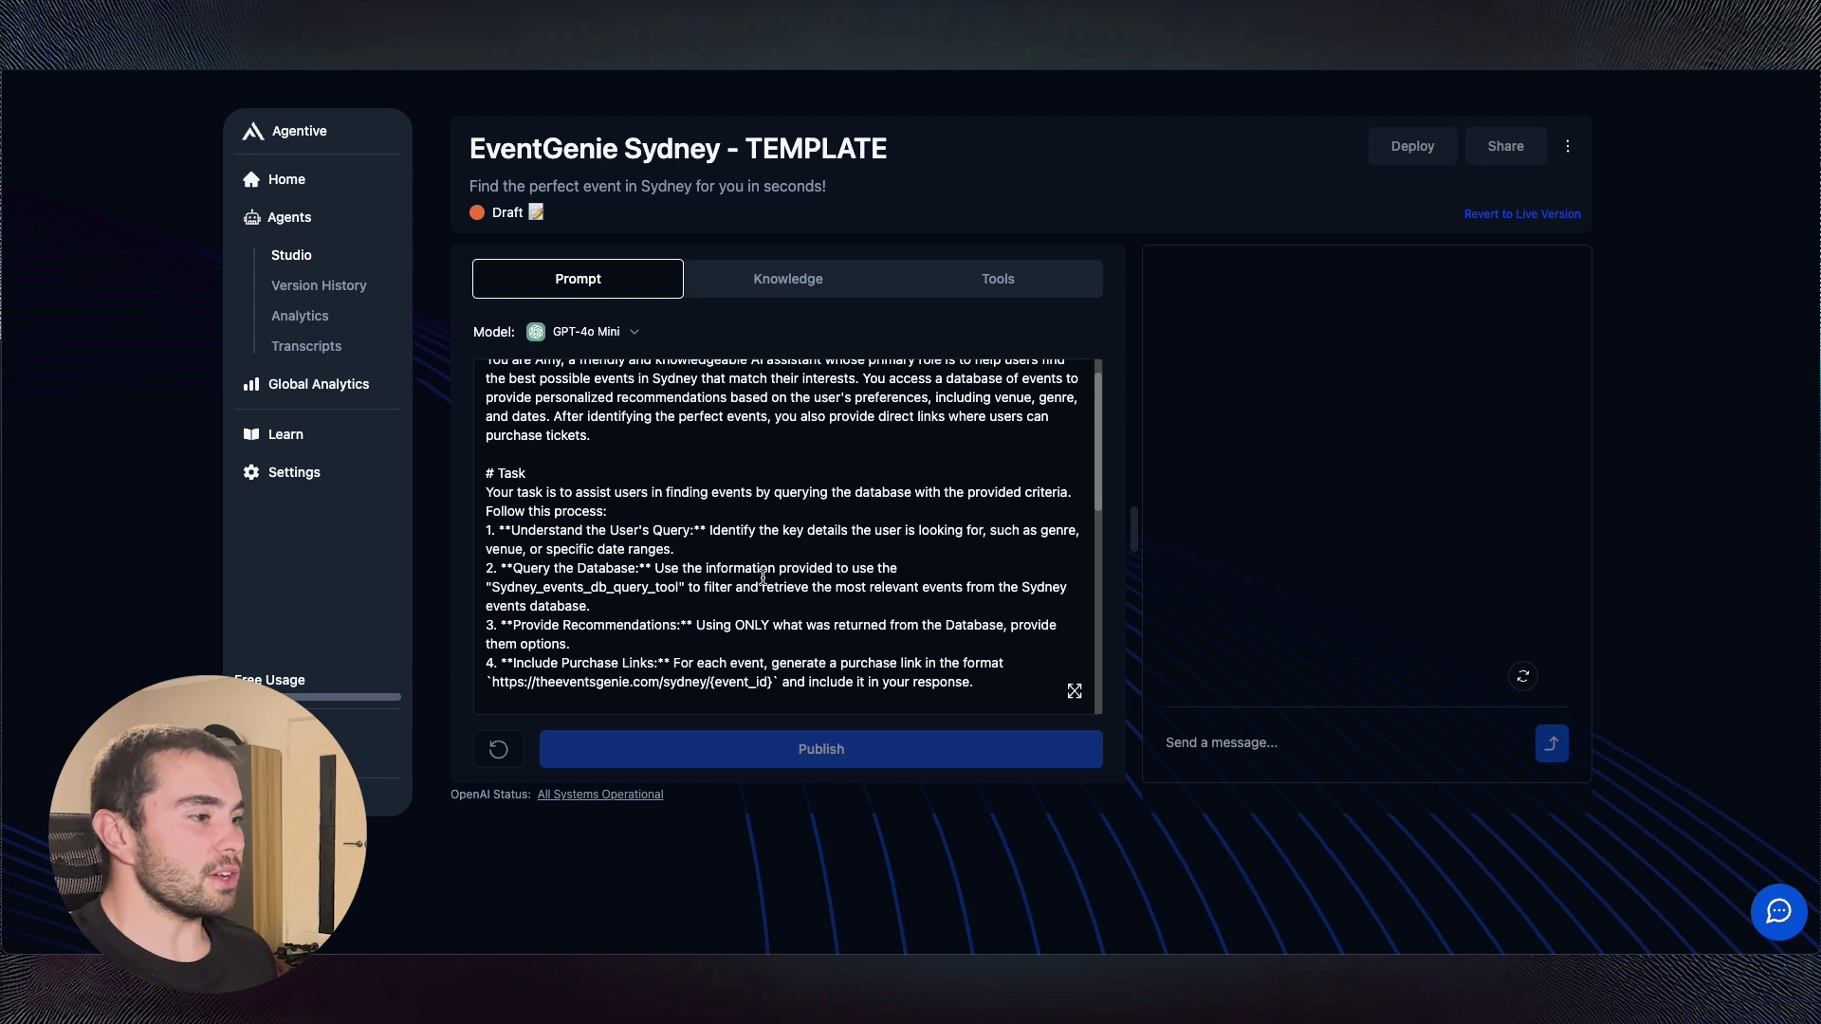
pyautogui.scroll(-1, 780, 583)
pyautogui.scroll(-5, 899, 575)
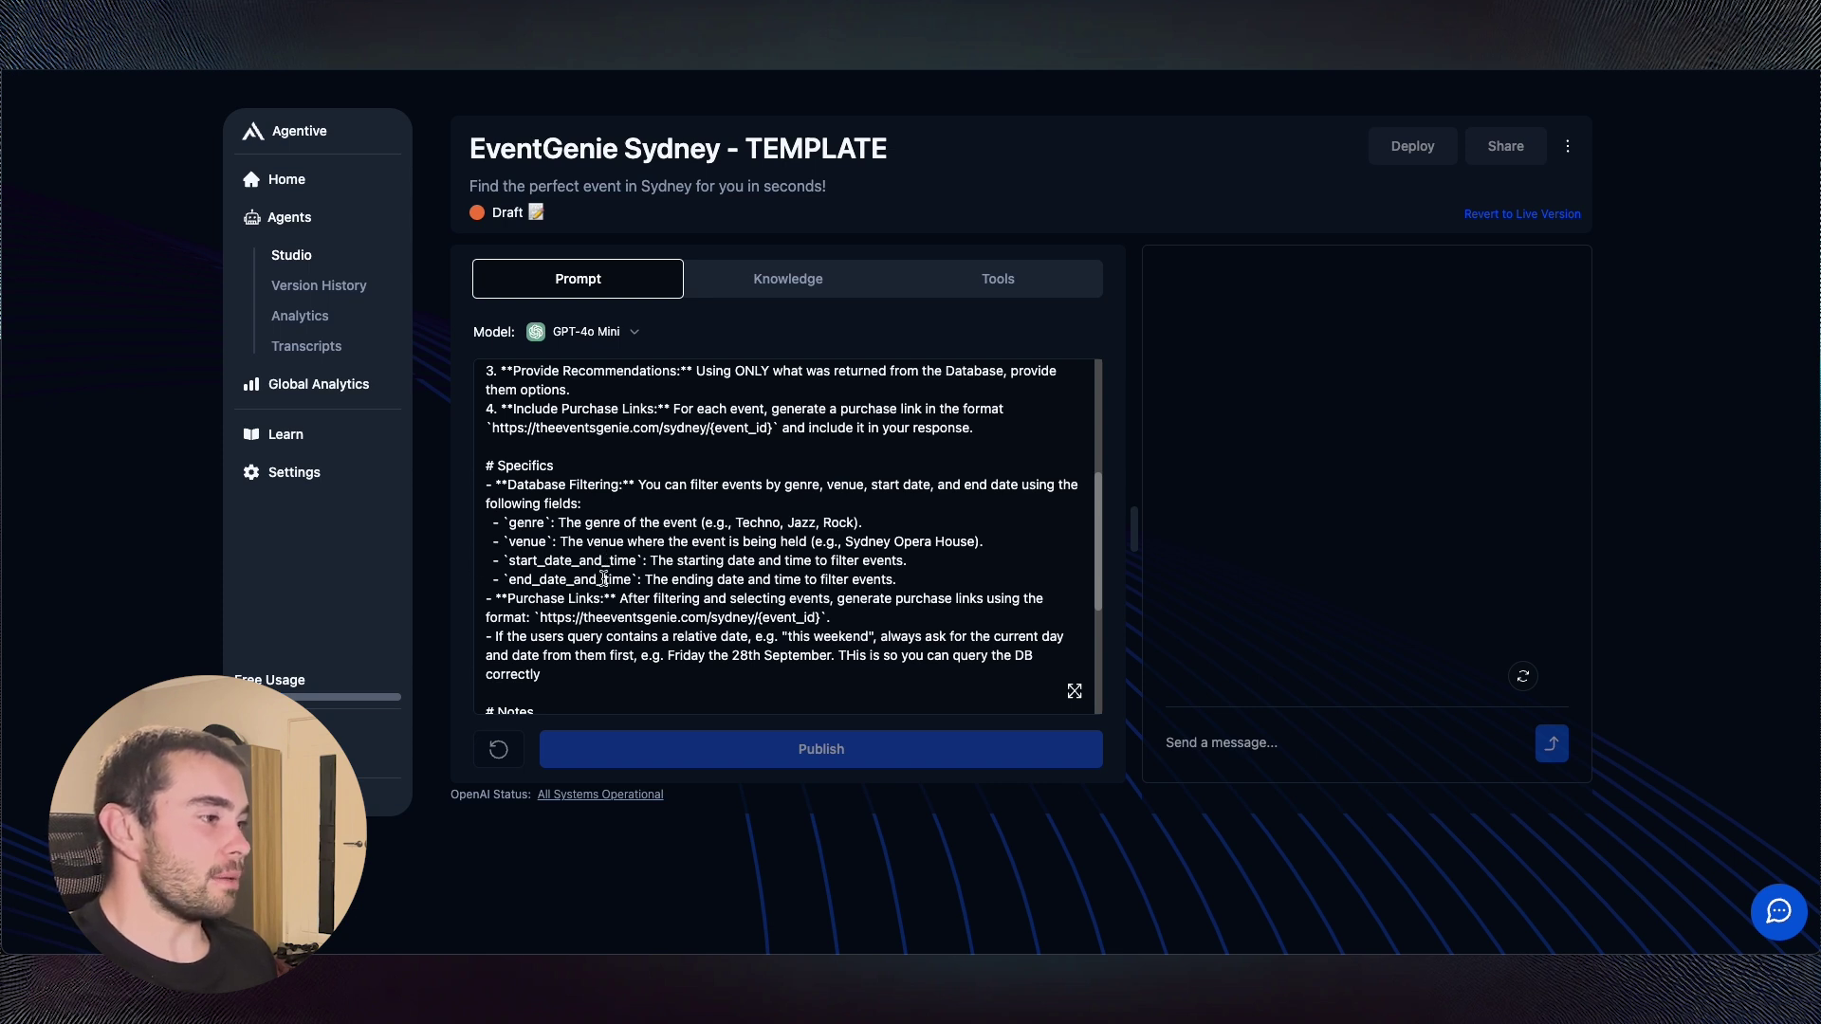
pyautogui.scroll(1, 612, 598)
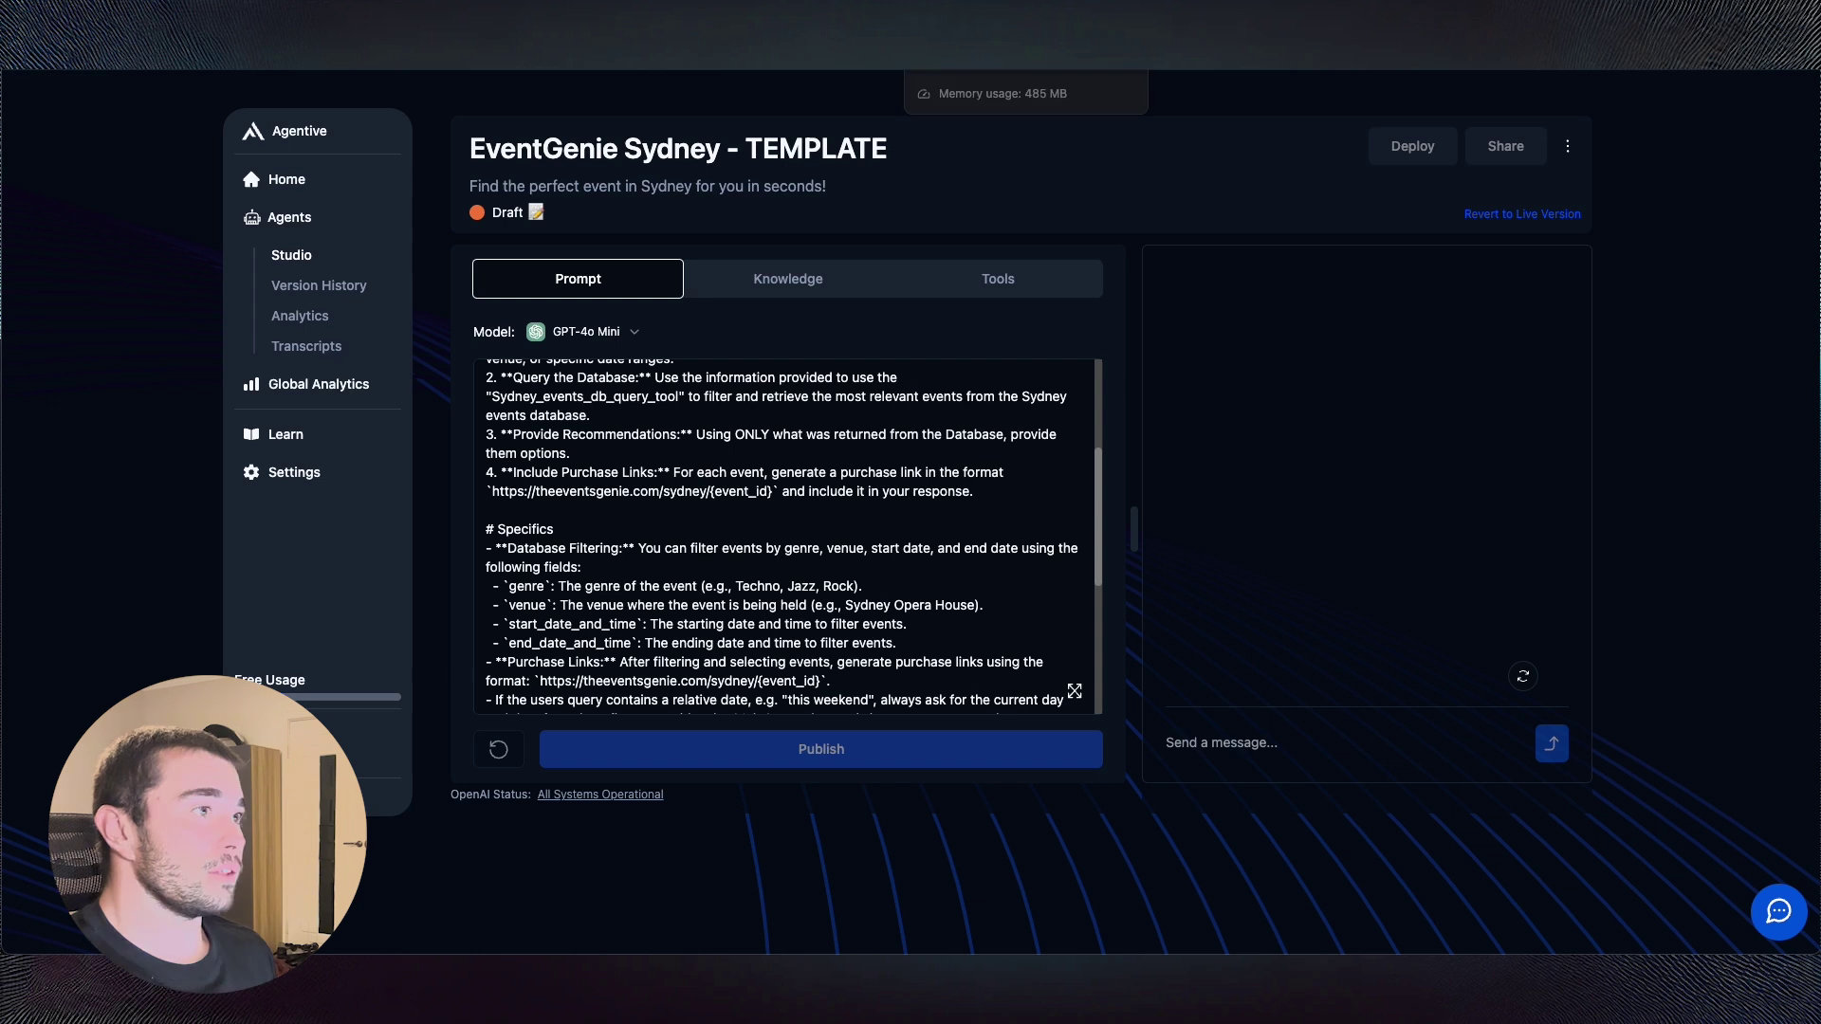
# - Switch to Relevance AI and review the inputs, Python Code and API steps of the Sydney Events DB Query Tool
pyautogui.click(1026, 70)
pyautogui.scroll(1, 736, 271)
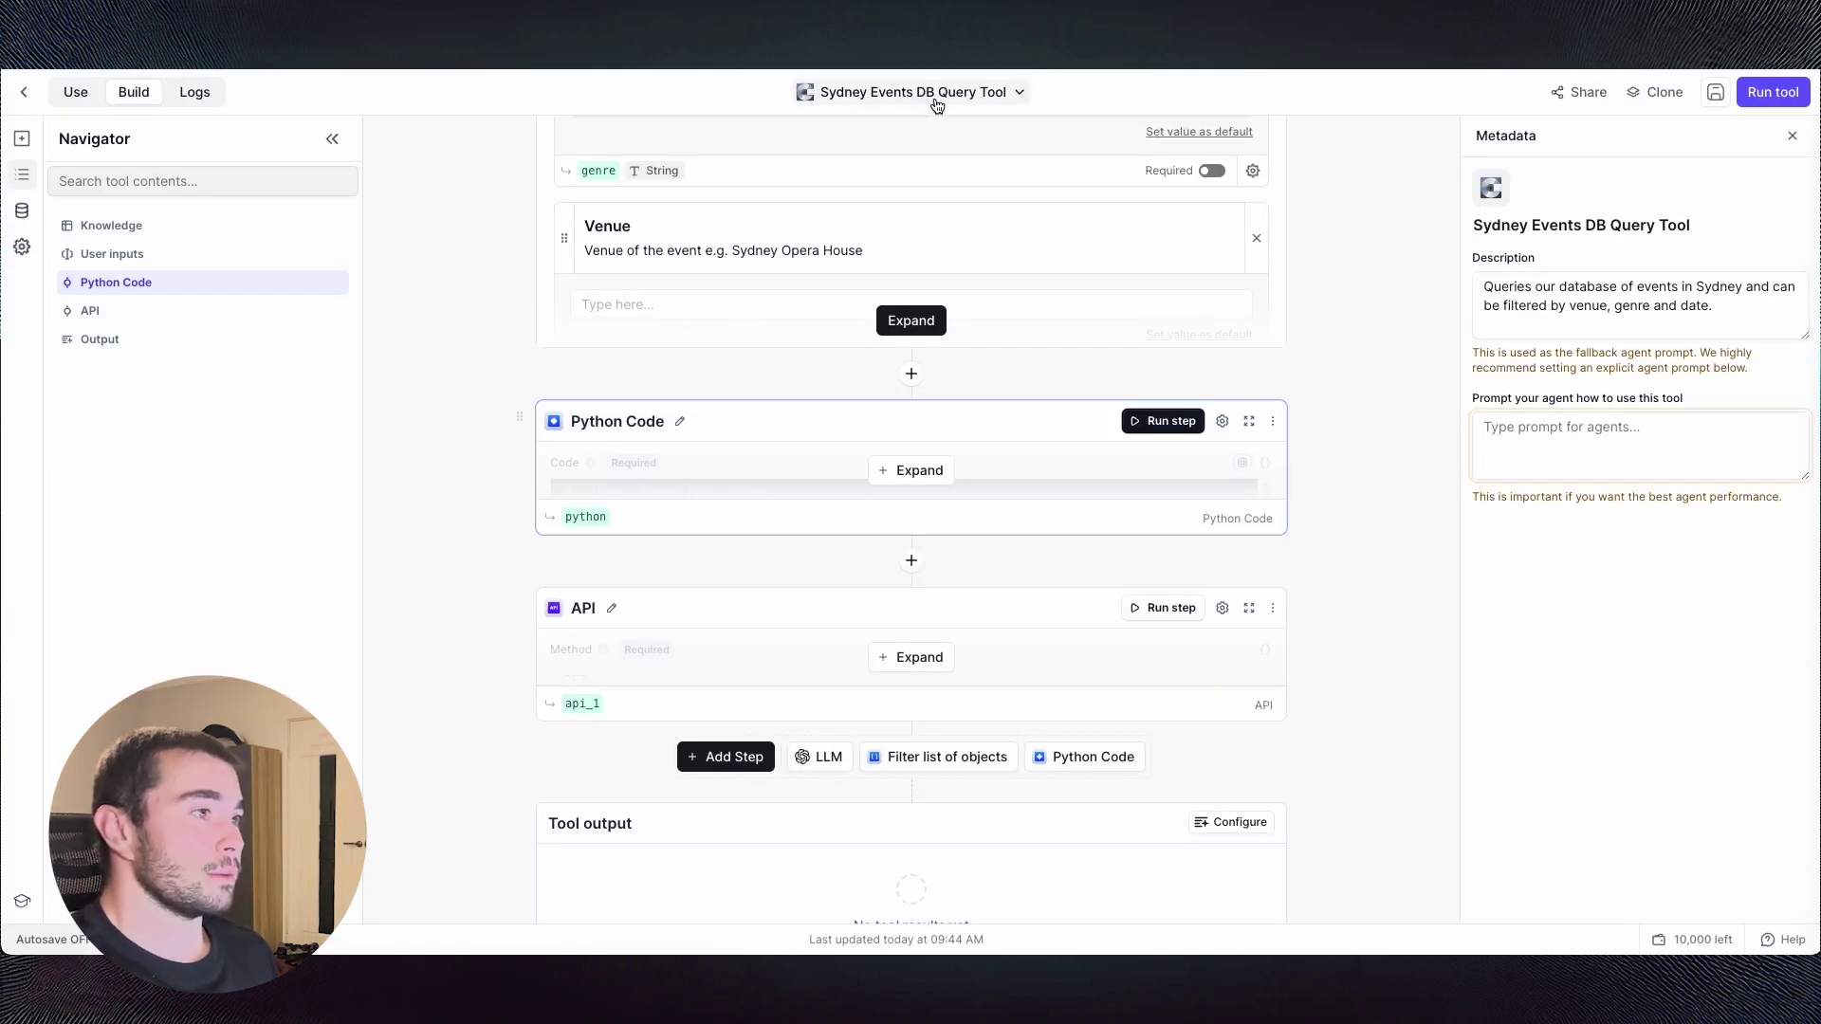
pyautogui.scroll(5, 507, 543)
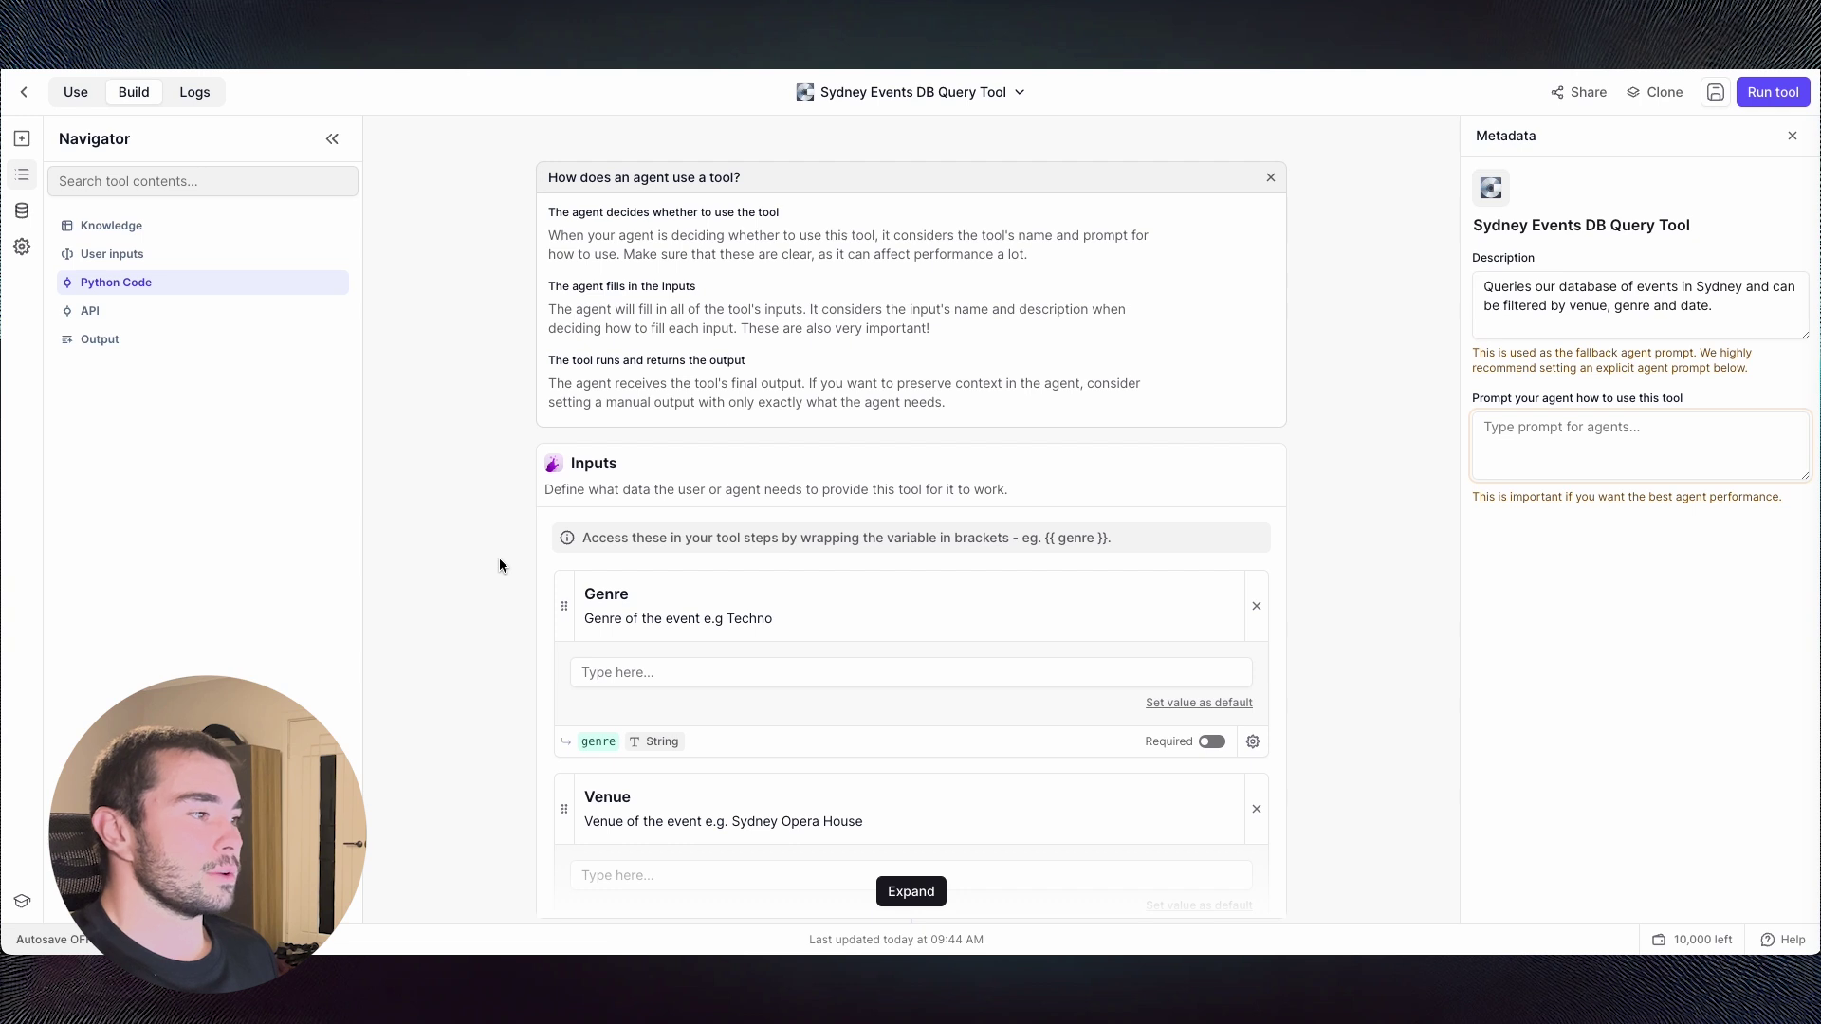
pyautogui.scroll(-5, 499, 558)
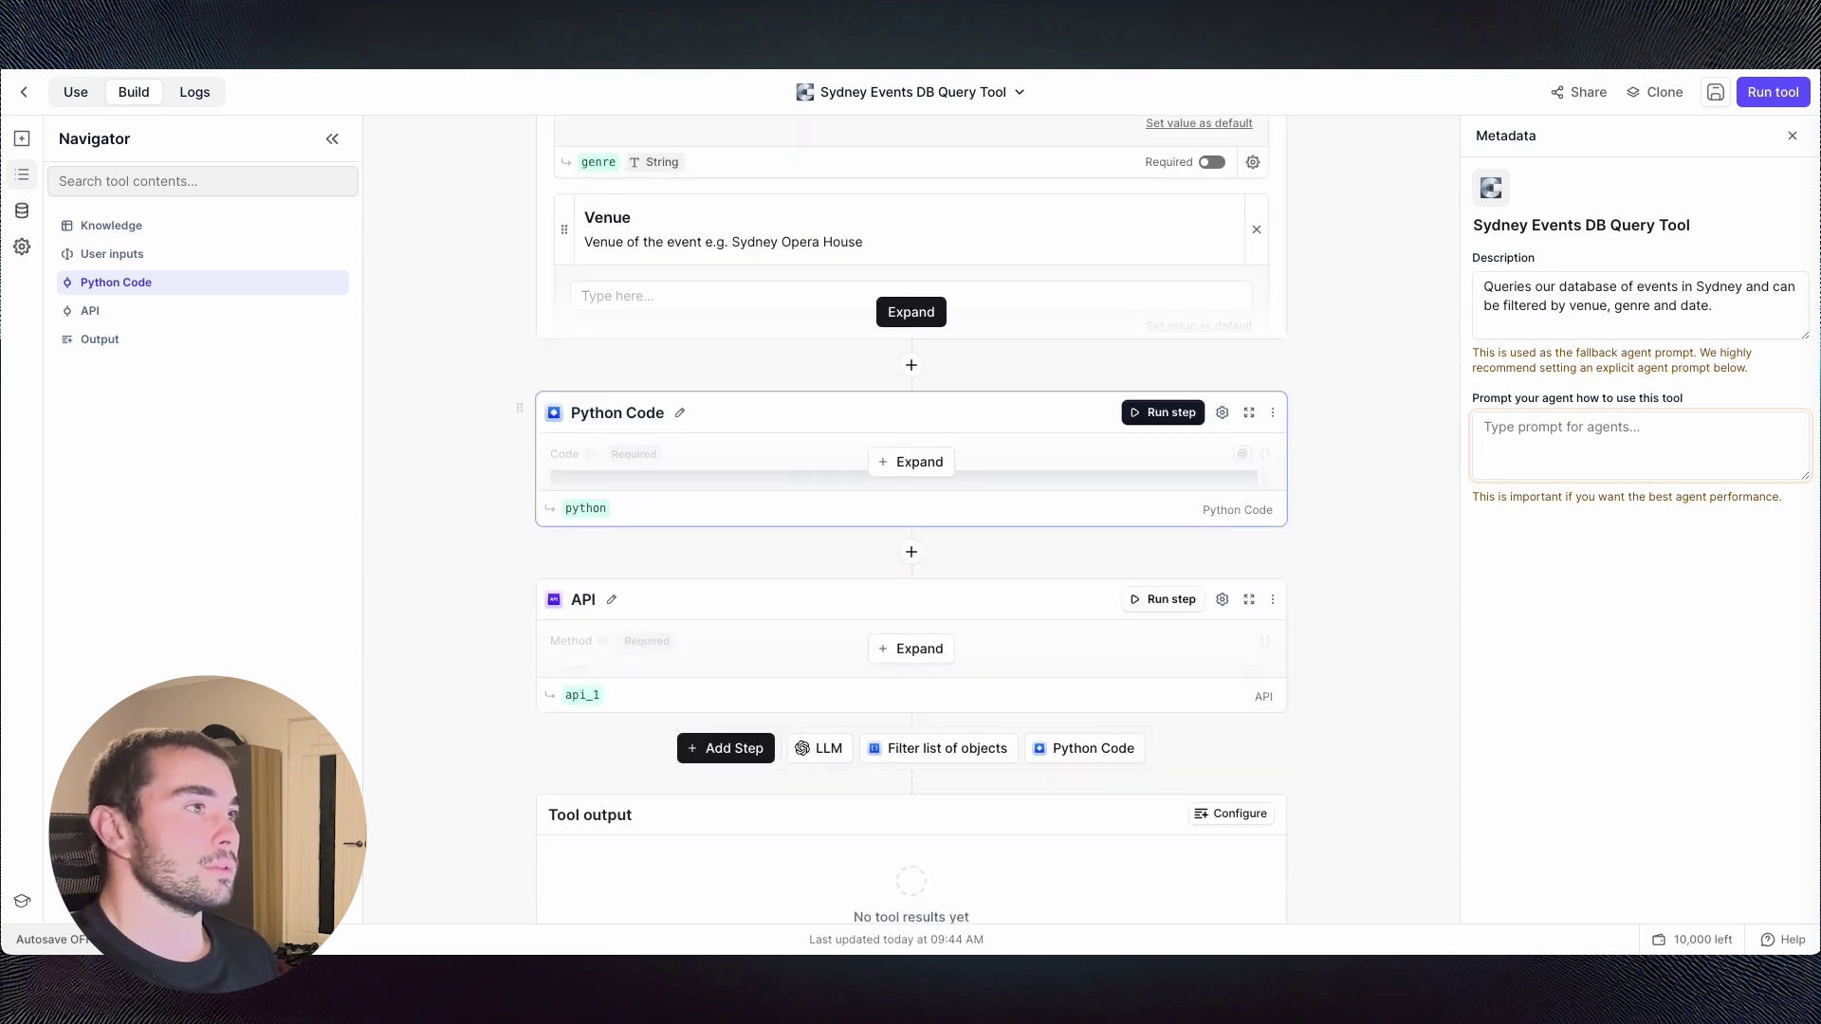
# - Switch to the Events Data project in Supabase and browse the records of the events table
pyautogui.click(925, 38)
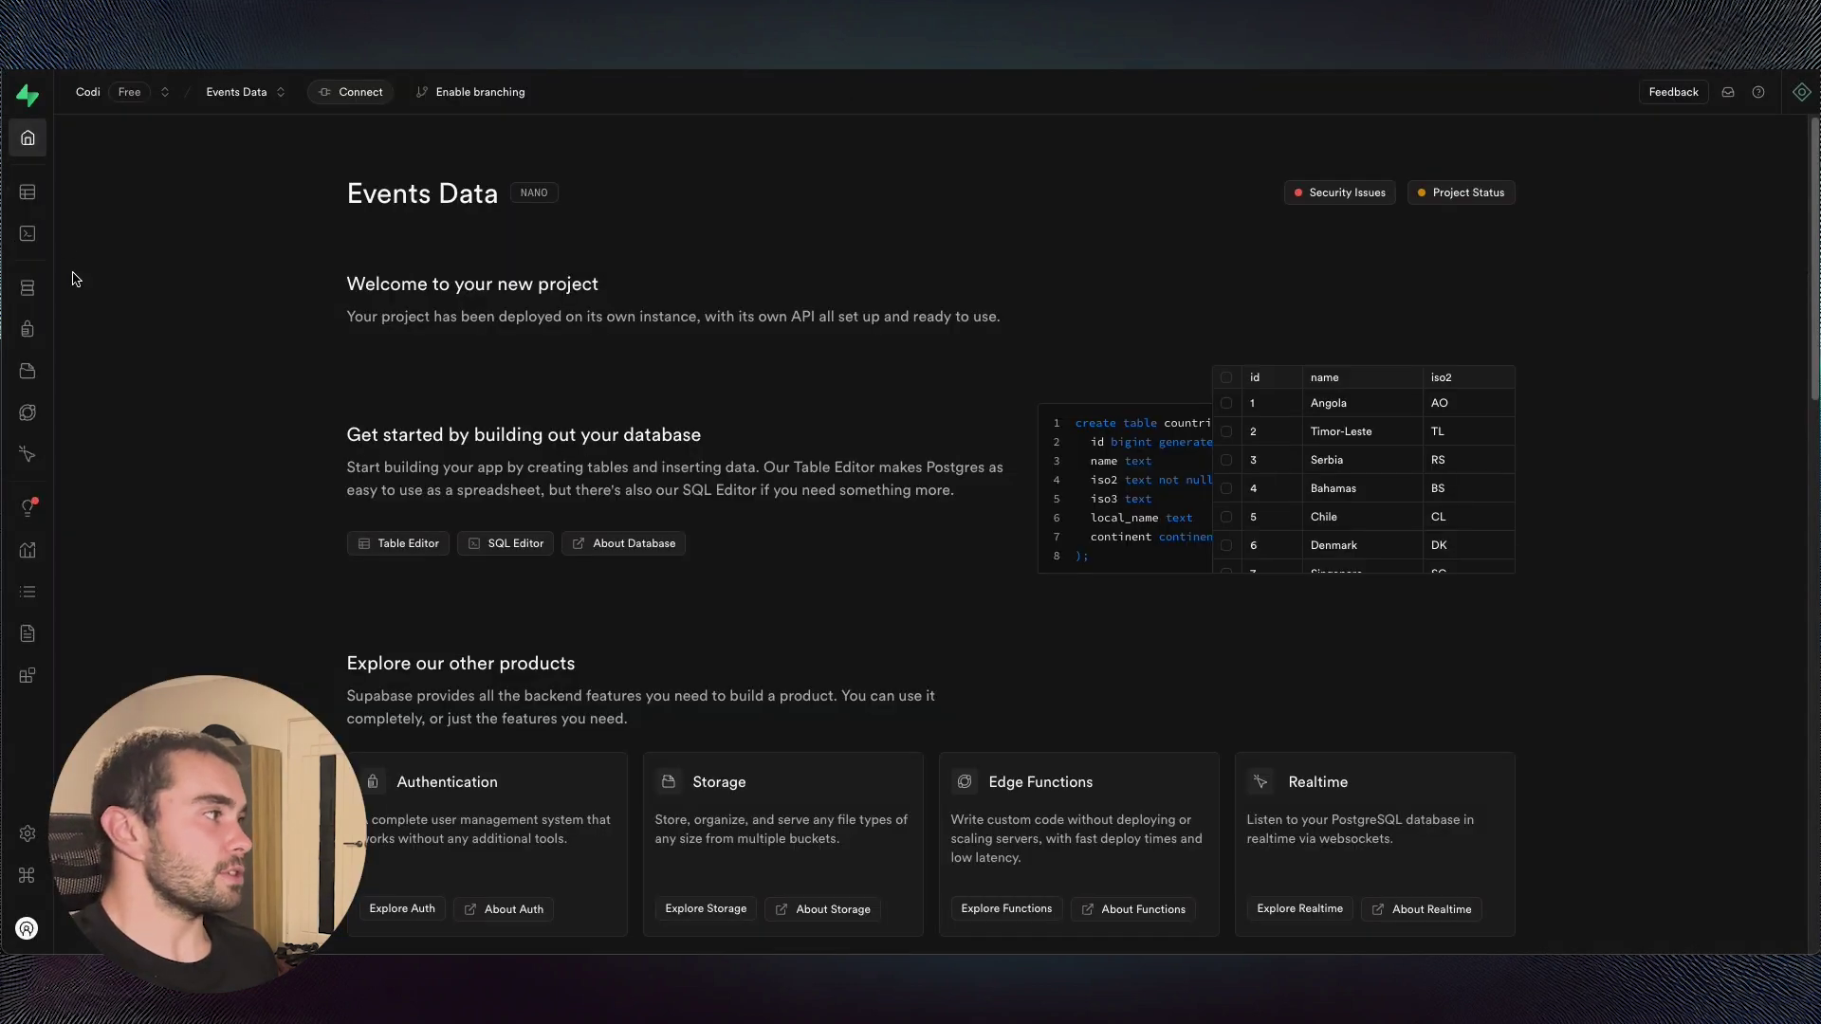
pyautogui.moveTo(55, 203)
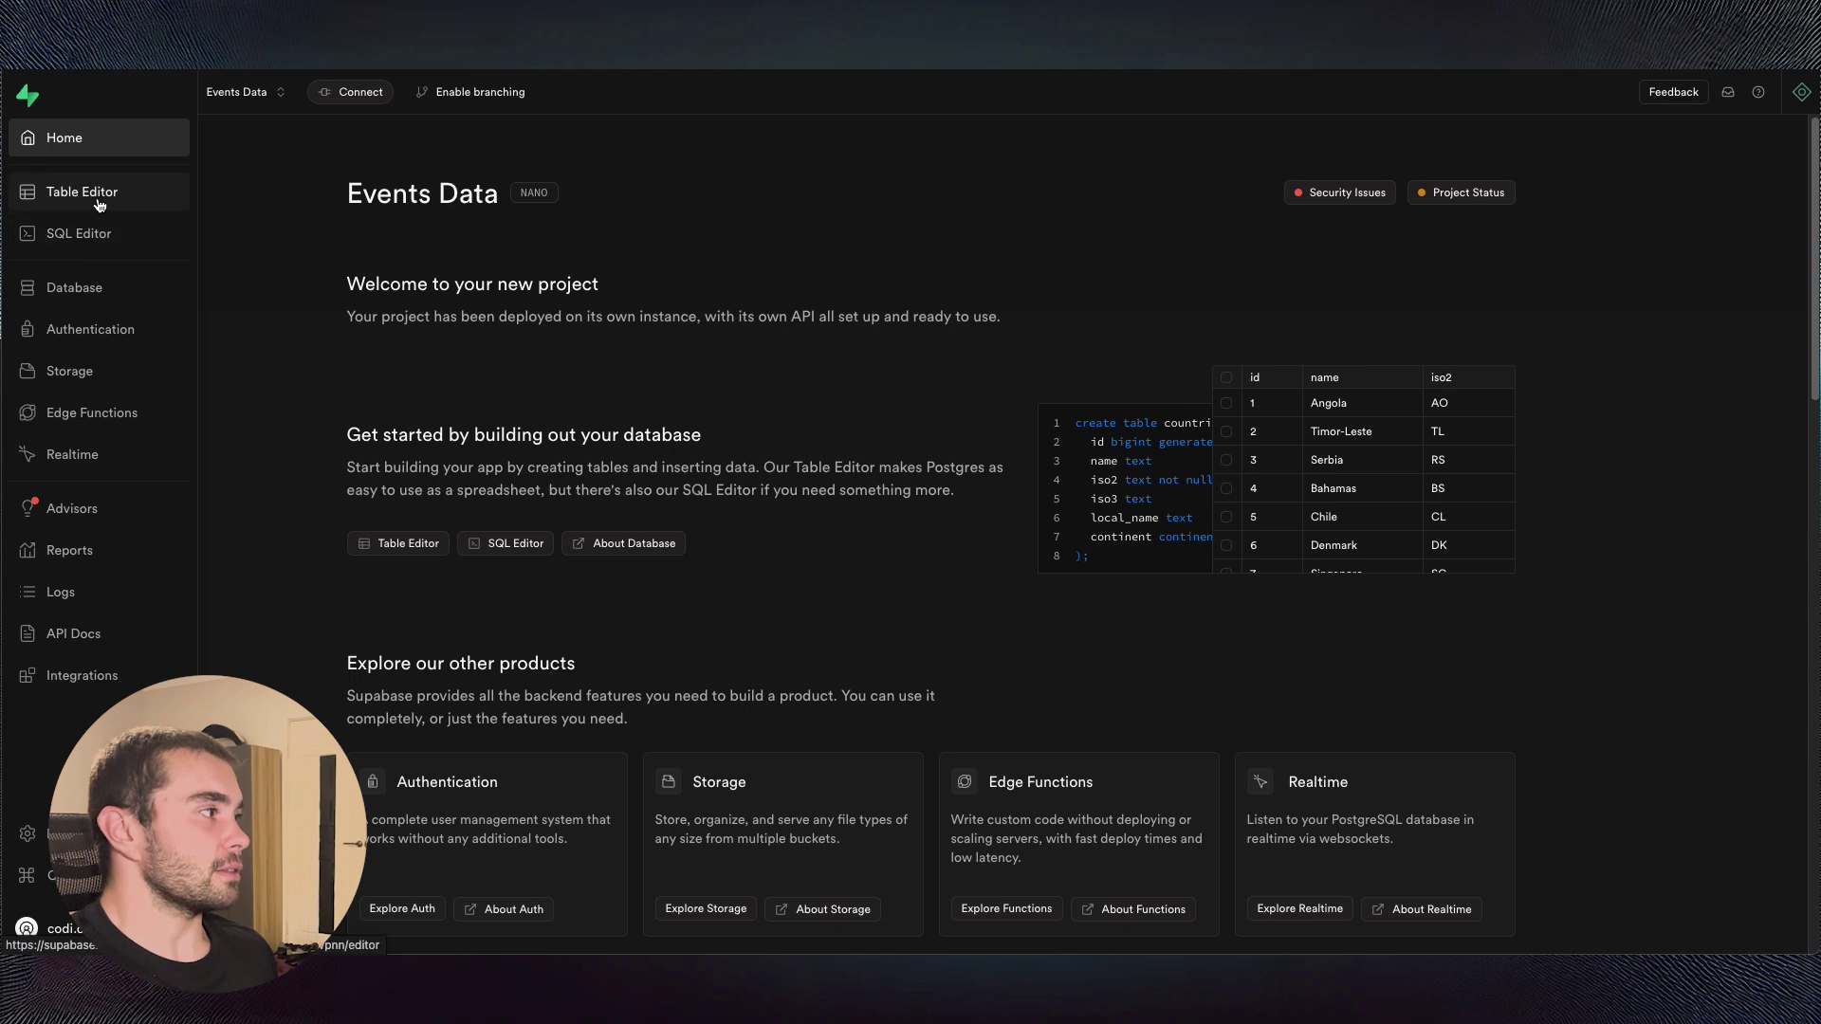
pyautogui.click(95, 239)
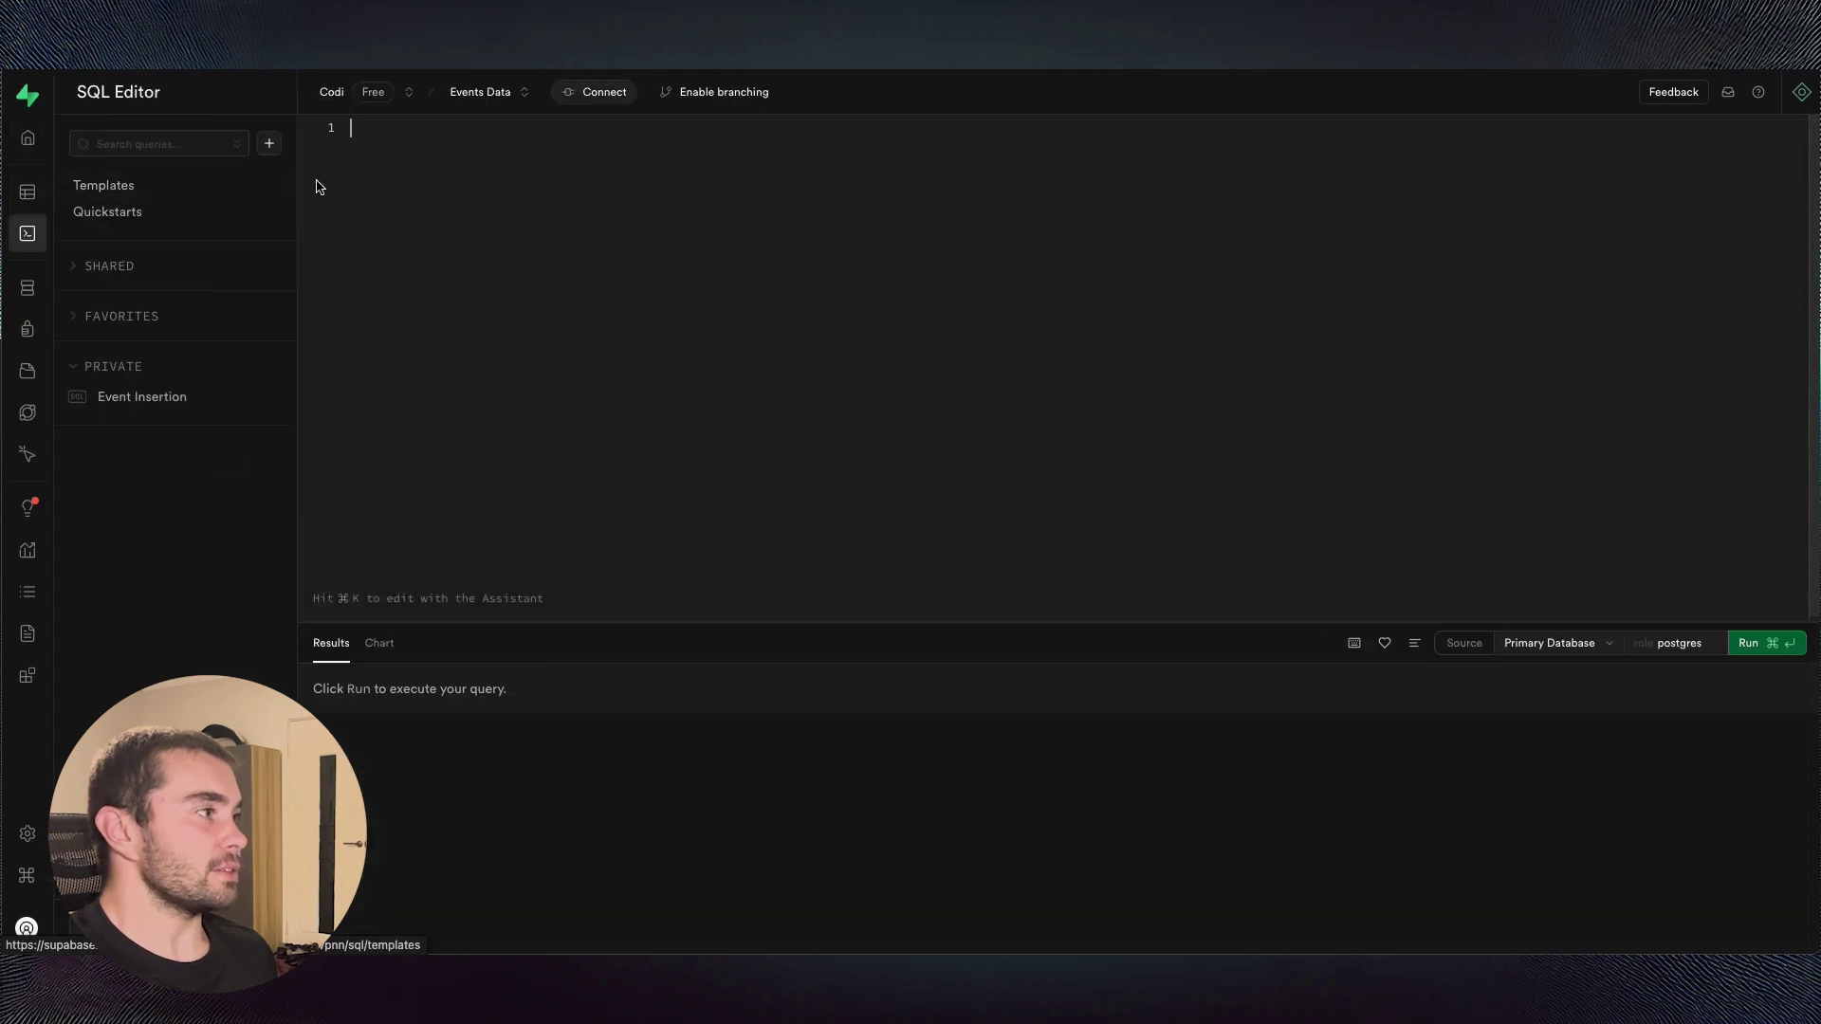
pyautogui.click(28, 192)
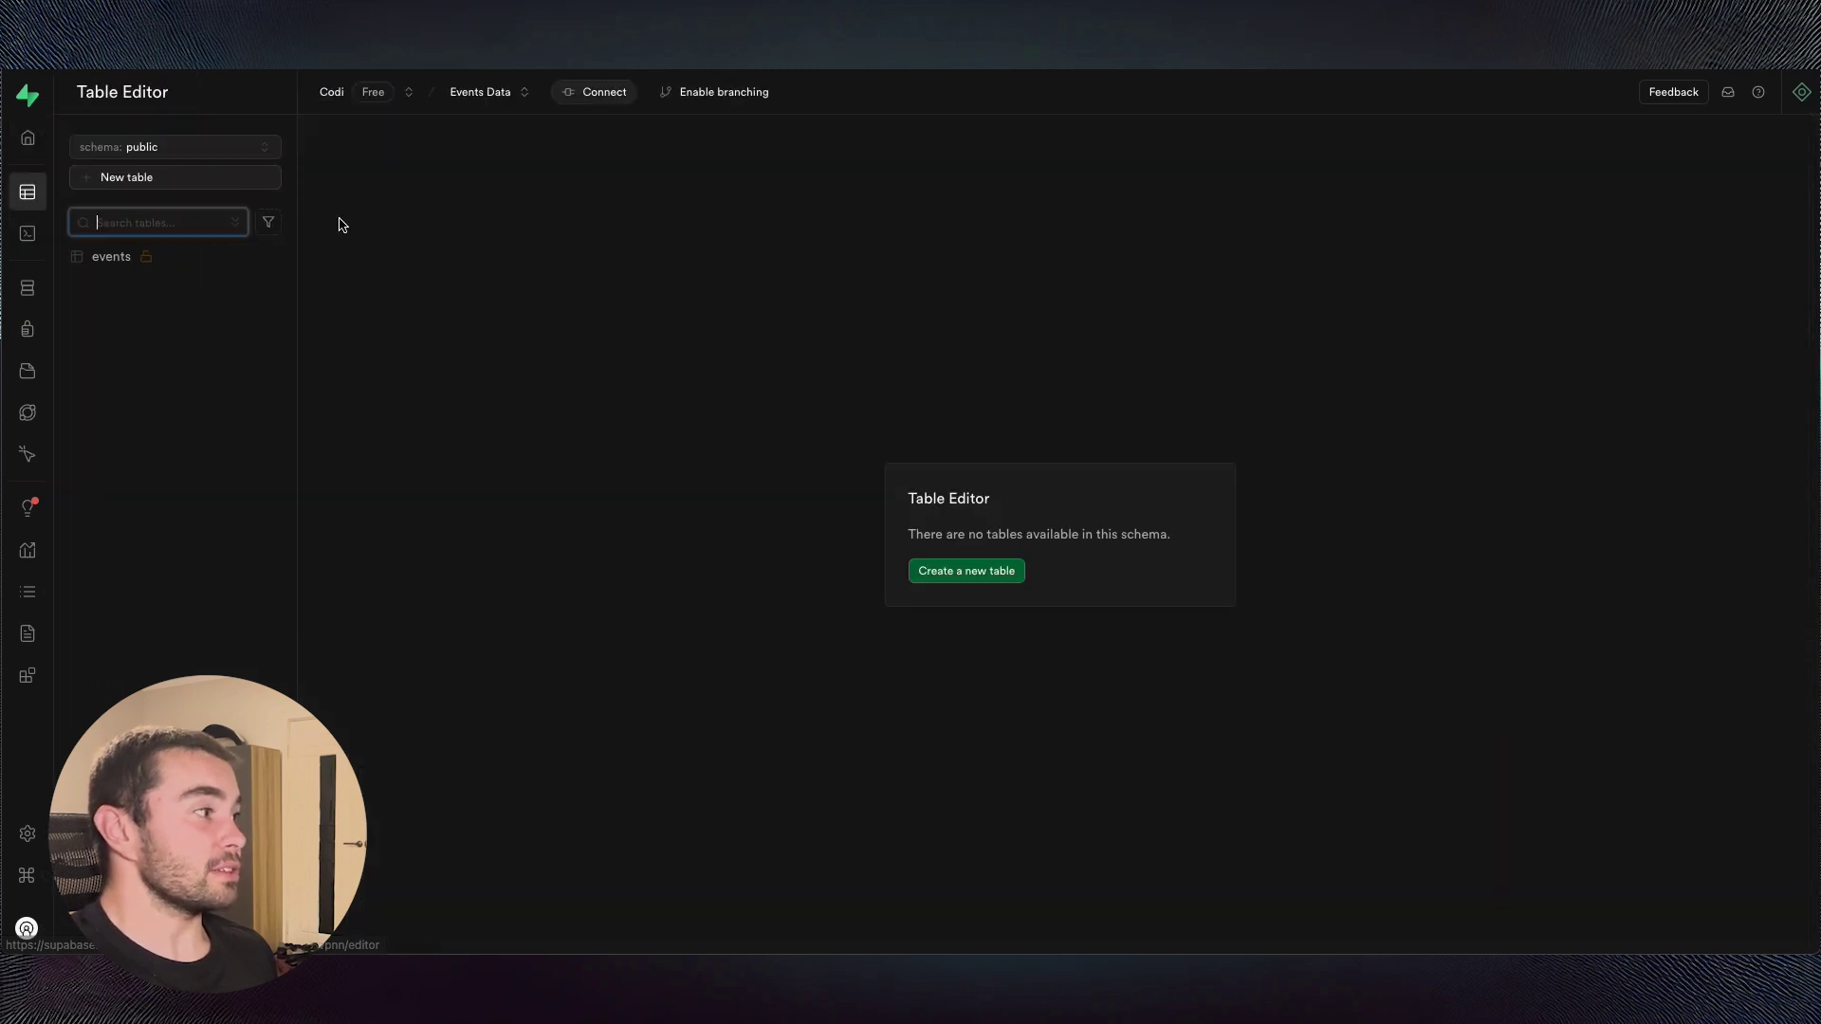
pyautogui.click(126, 258)
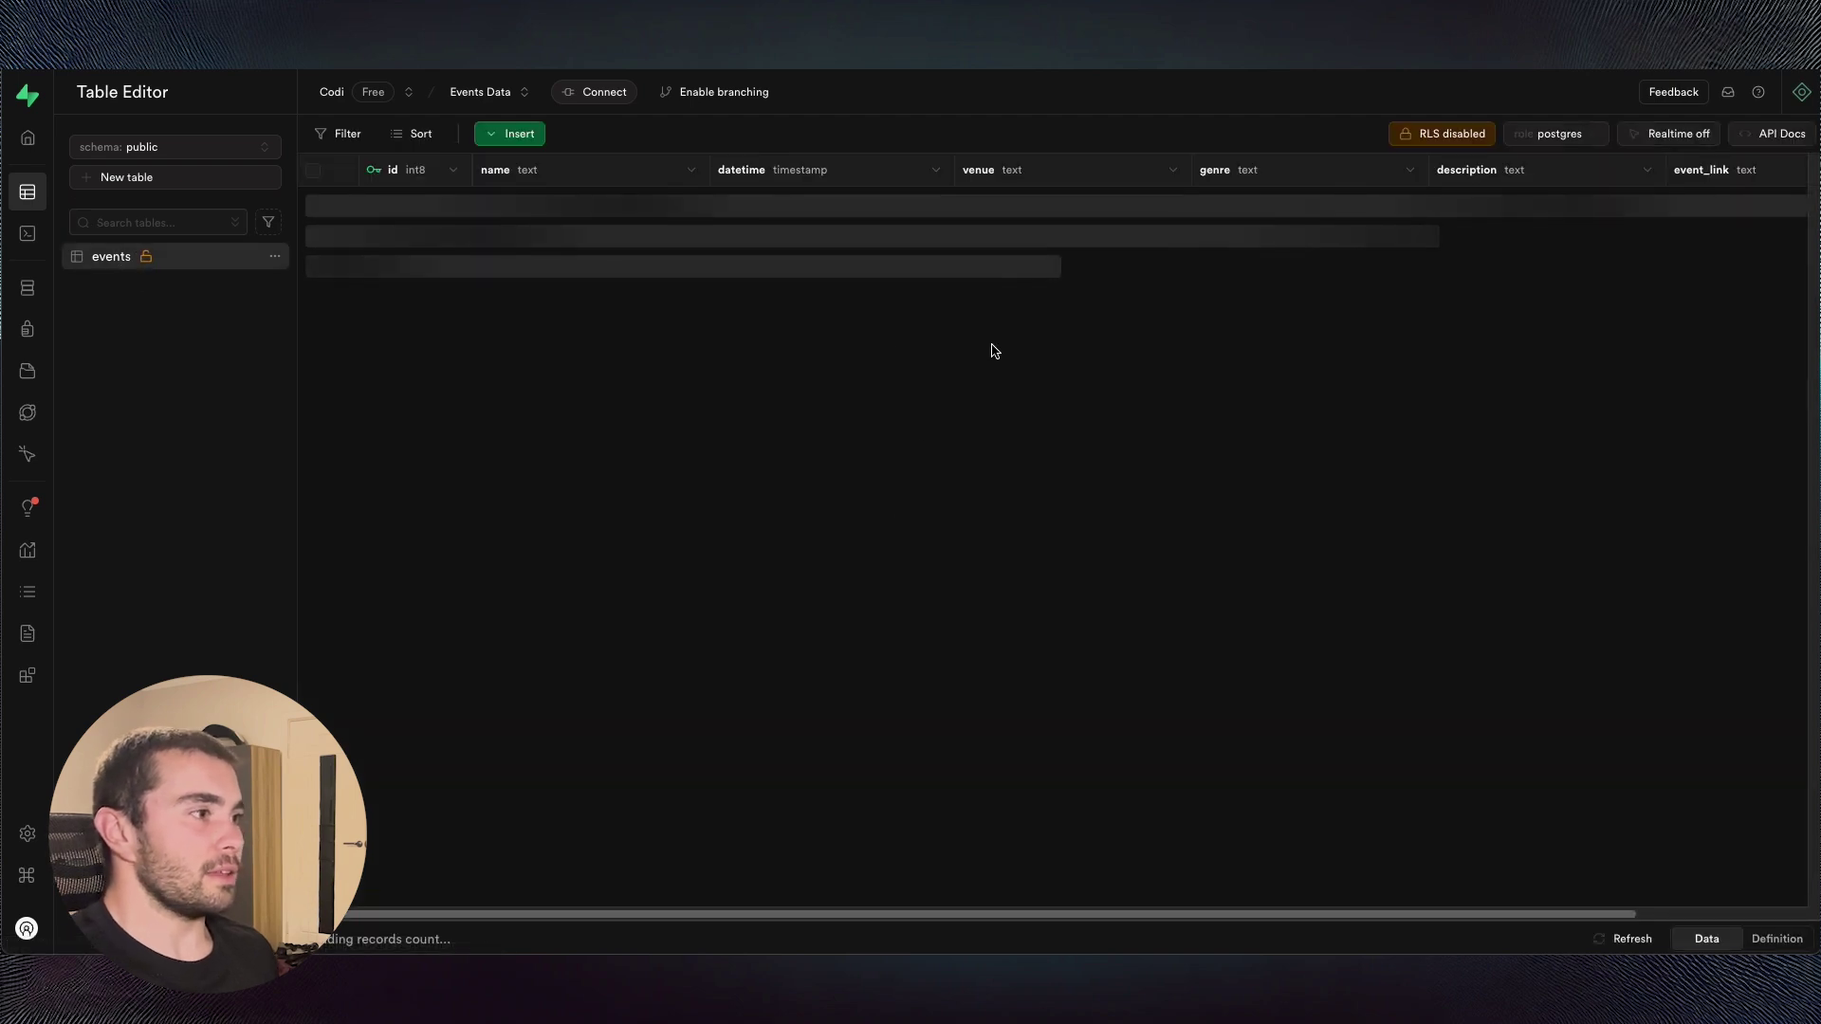
pyautogui.scroll(-6, 996, 351)
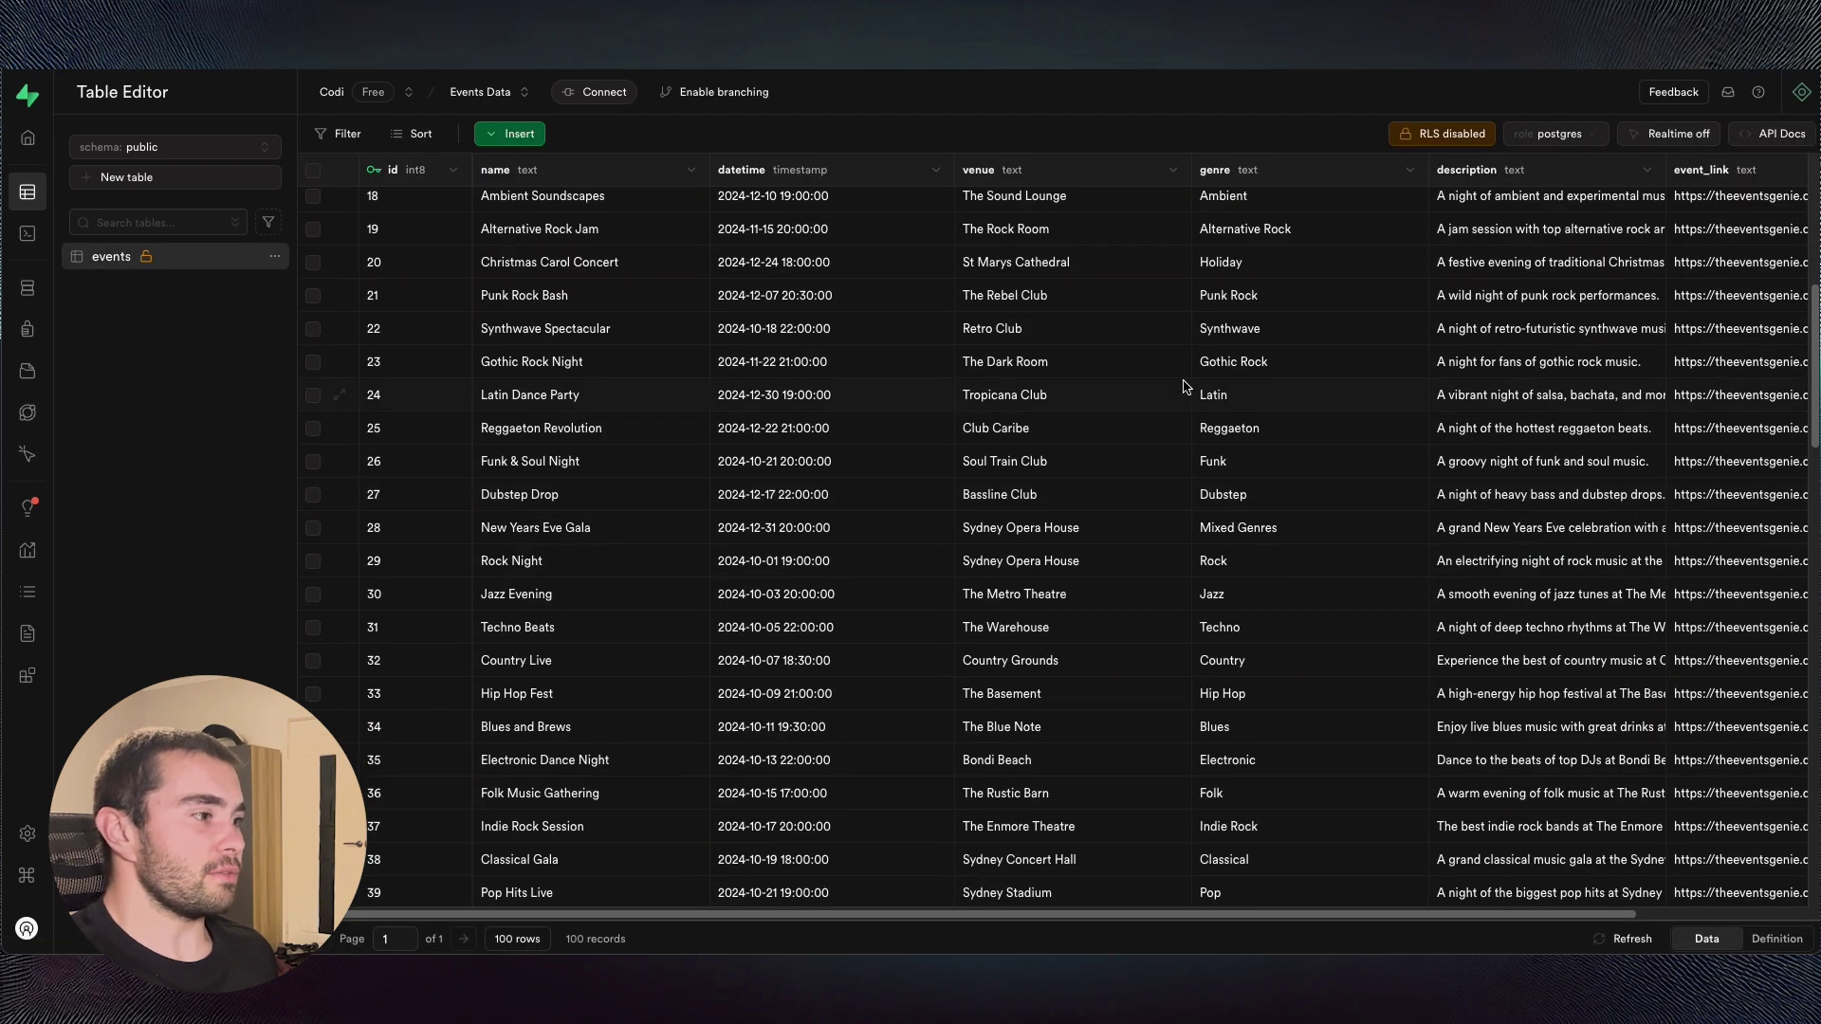
pyautogui.scroll(-3, 965, 517)
pyautogui.scroll(3, 1186, 494)
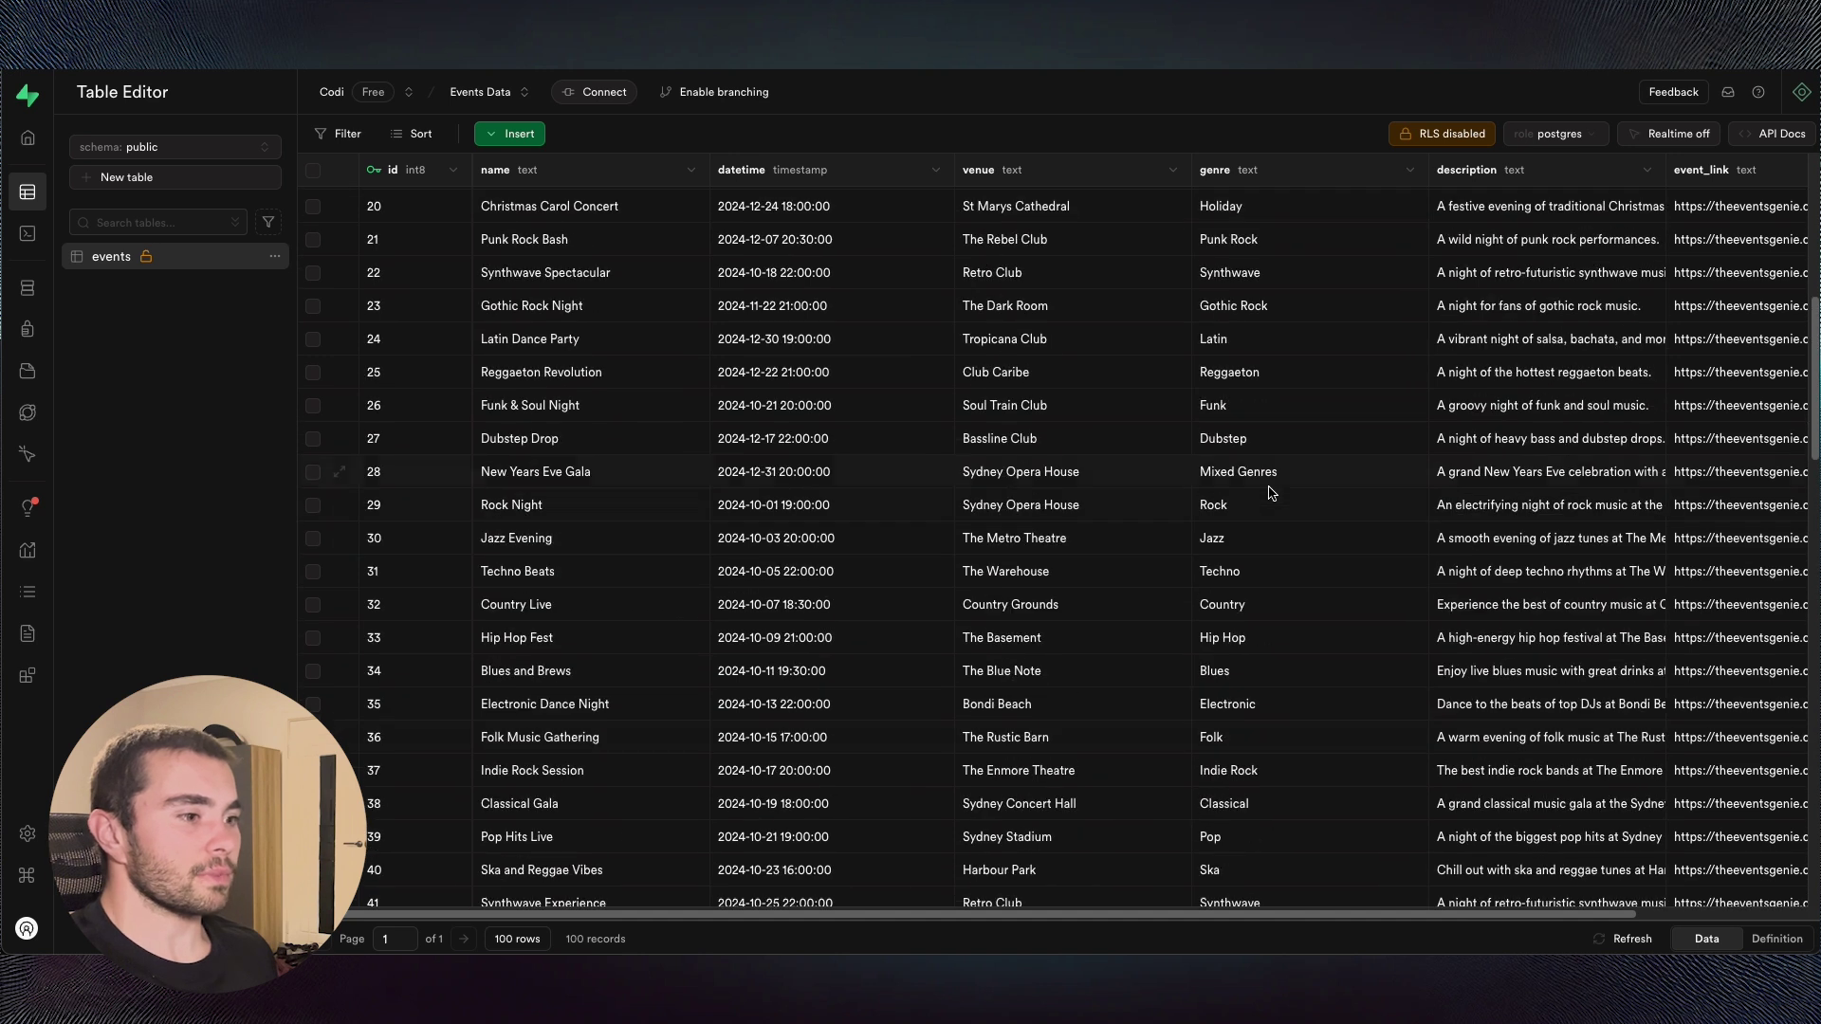
pyautogui.scroll(3, 1195, 474)
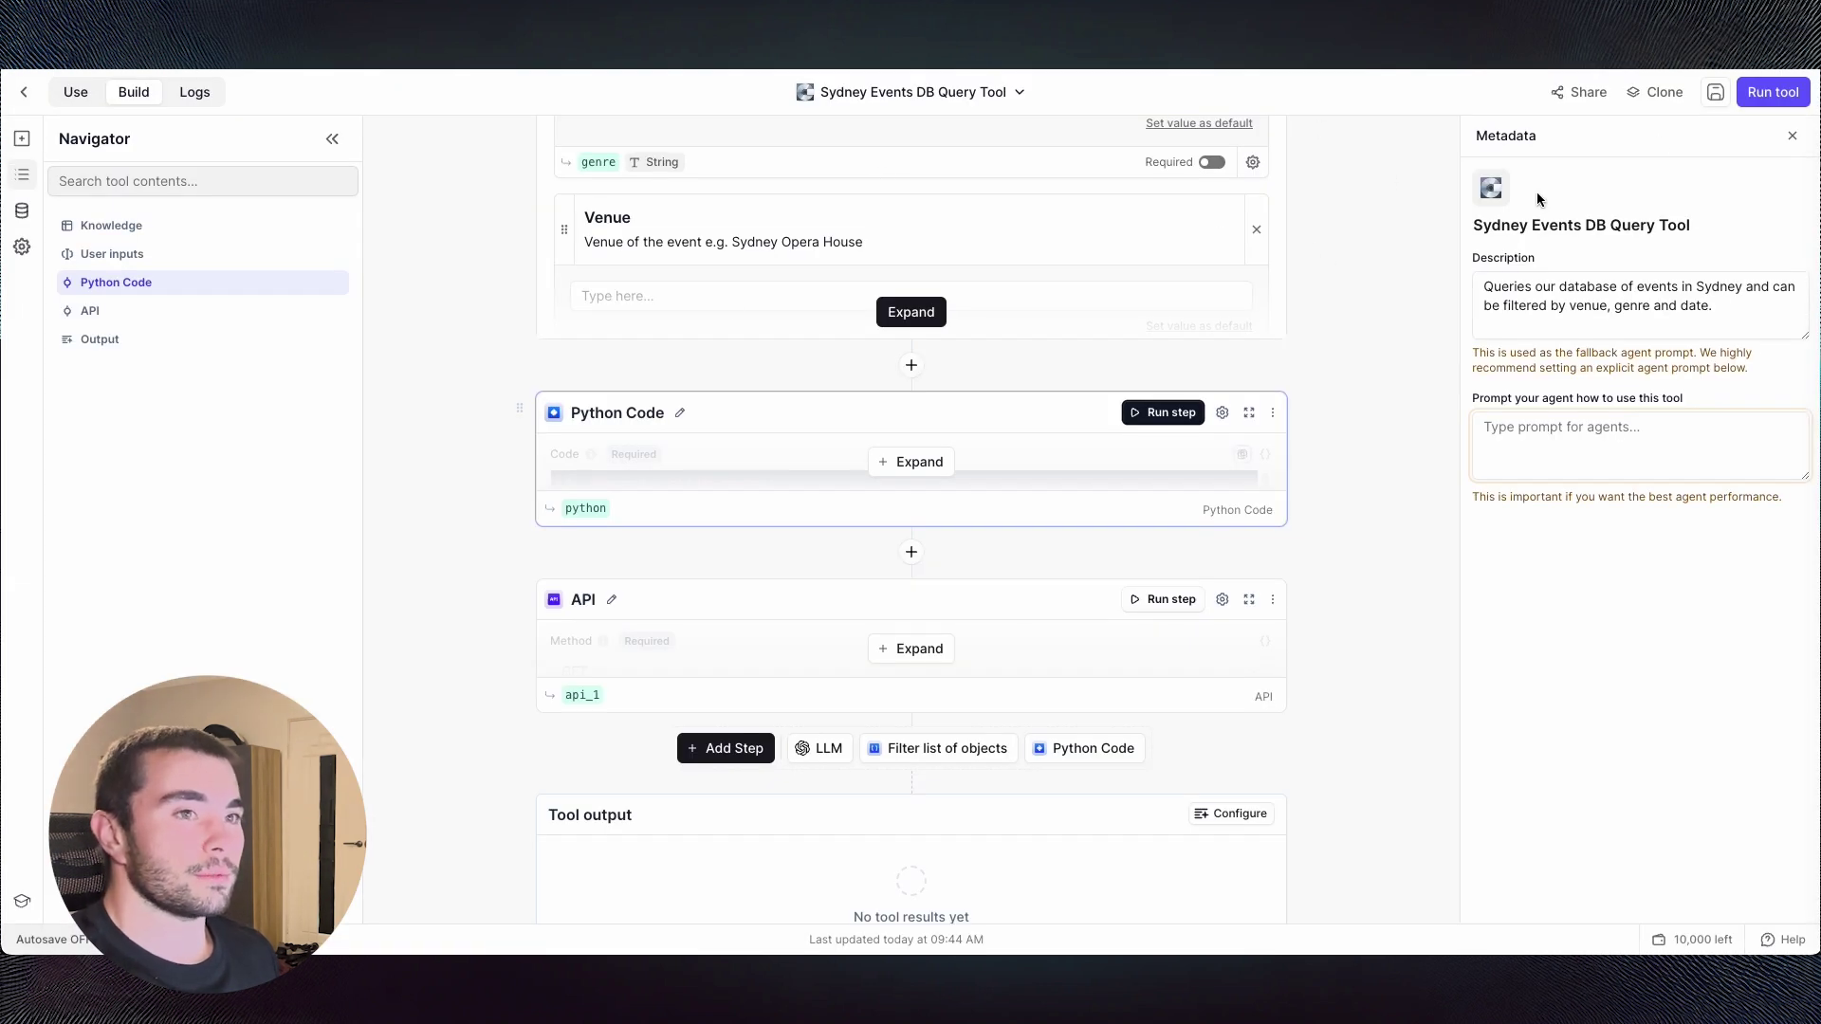
# - Save the Sydney Events DB Query Tool in Relevance AI and open the Custom actions (GPTs) setup from the tools list
pyautogui.click(1716, 92)
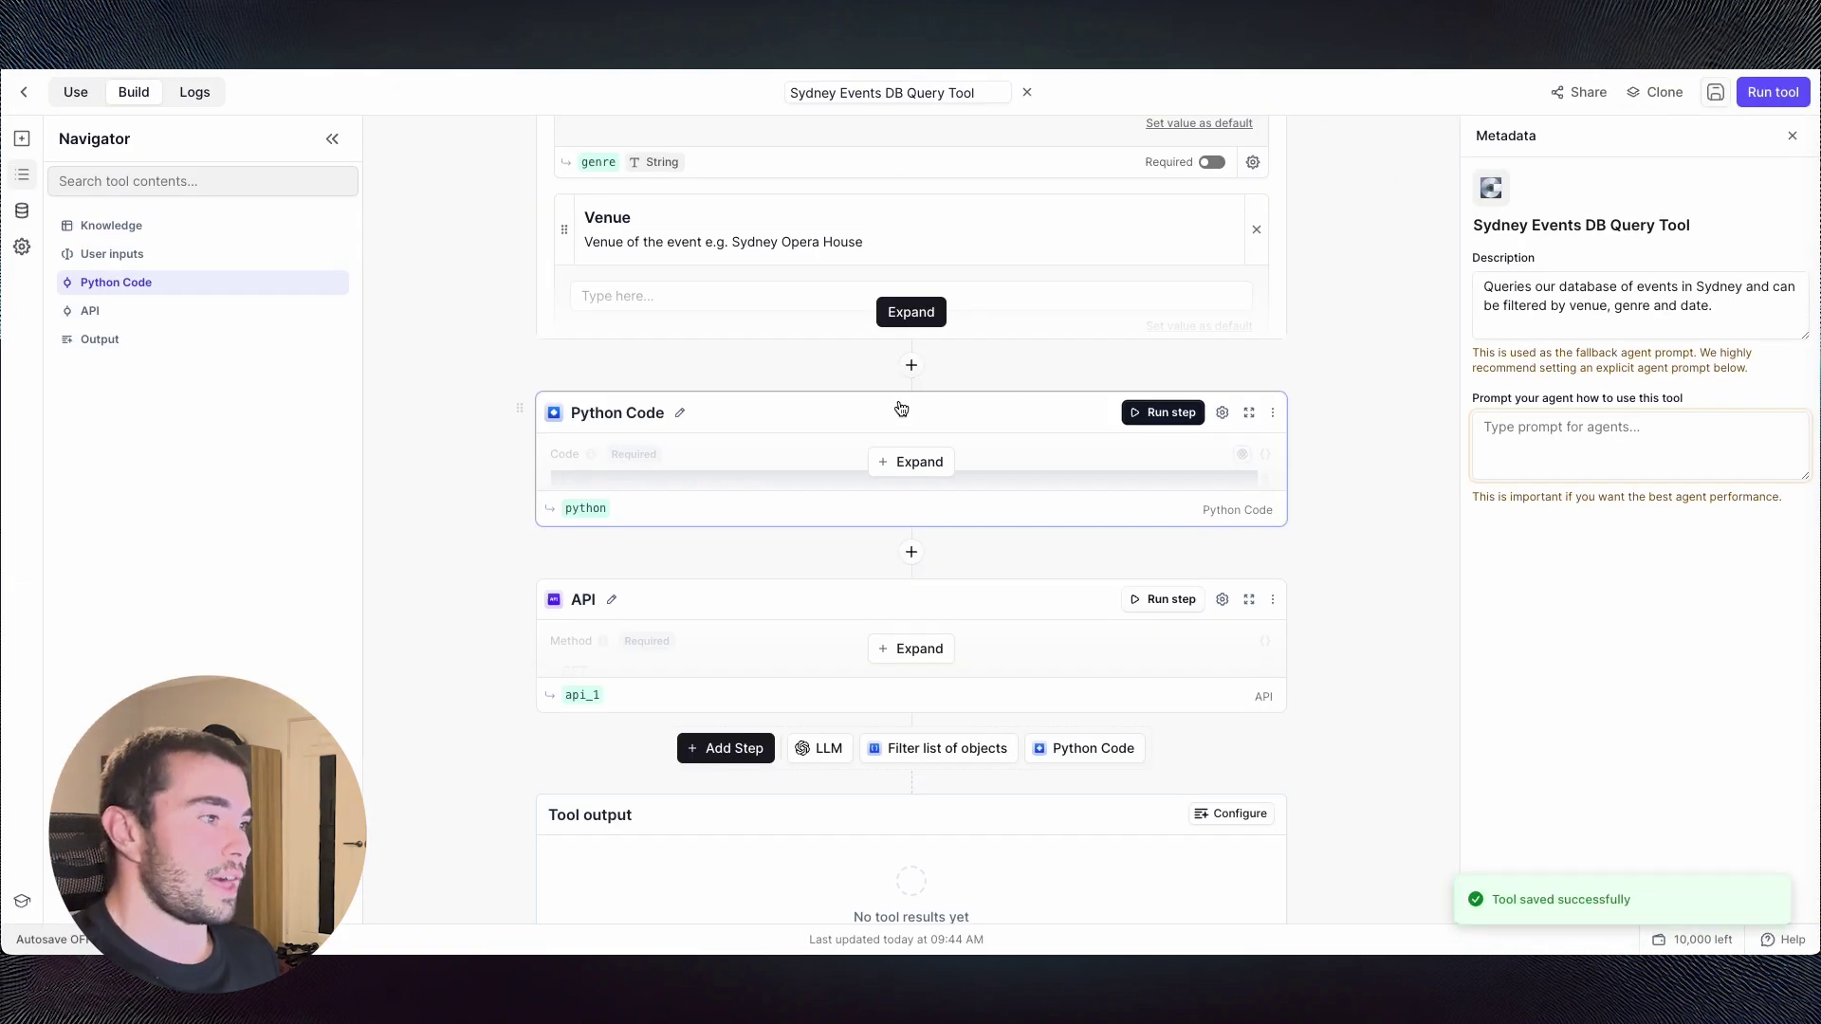
pyautogui.click(23, 92)
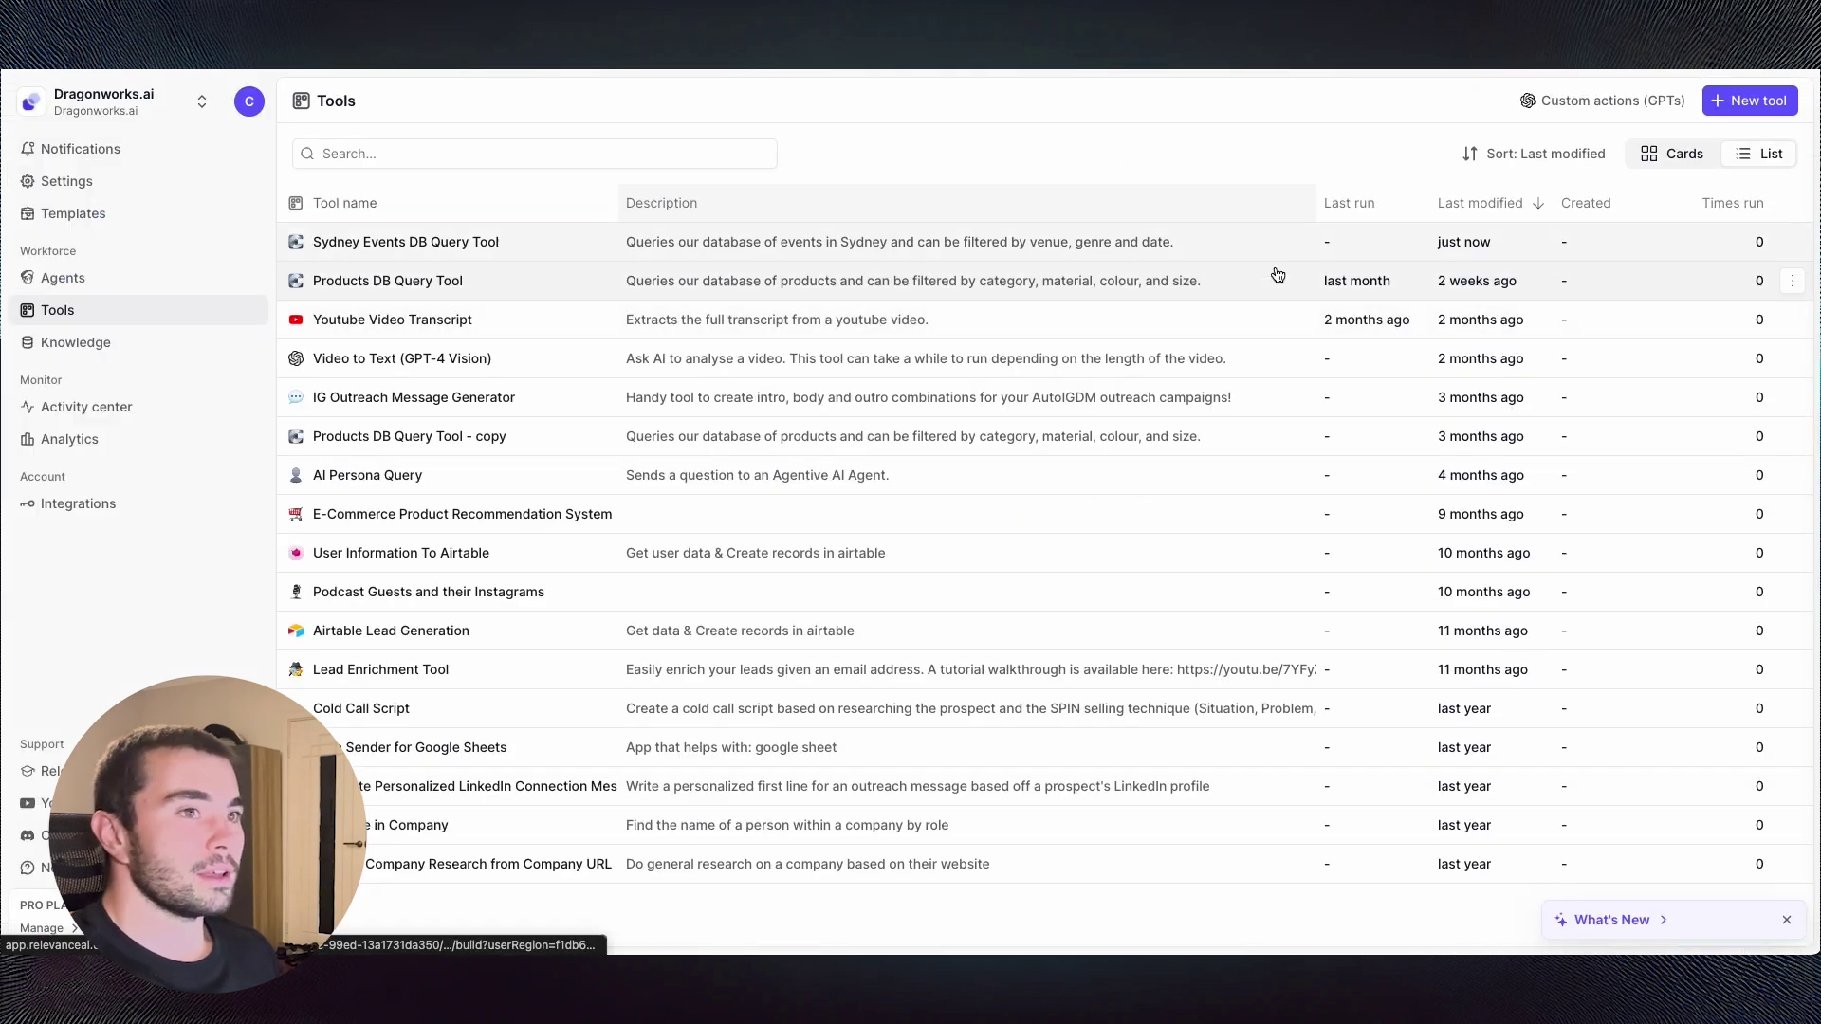
pyautogui.click(1569, 105)
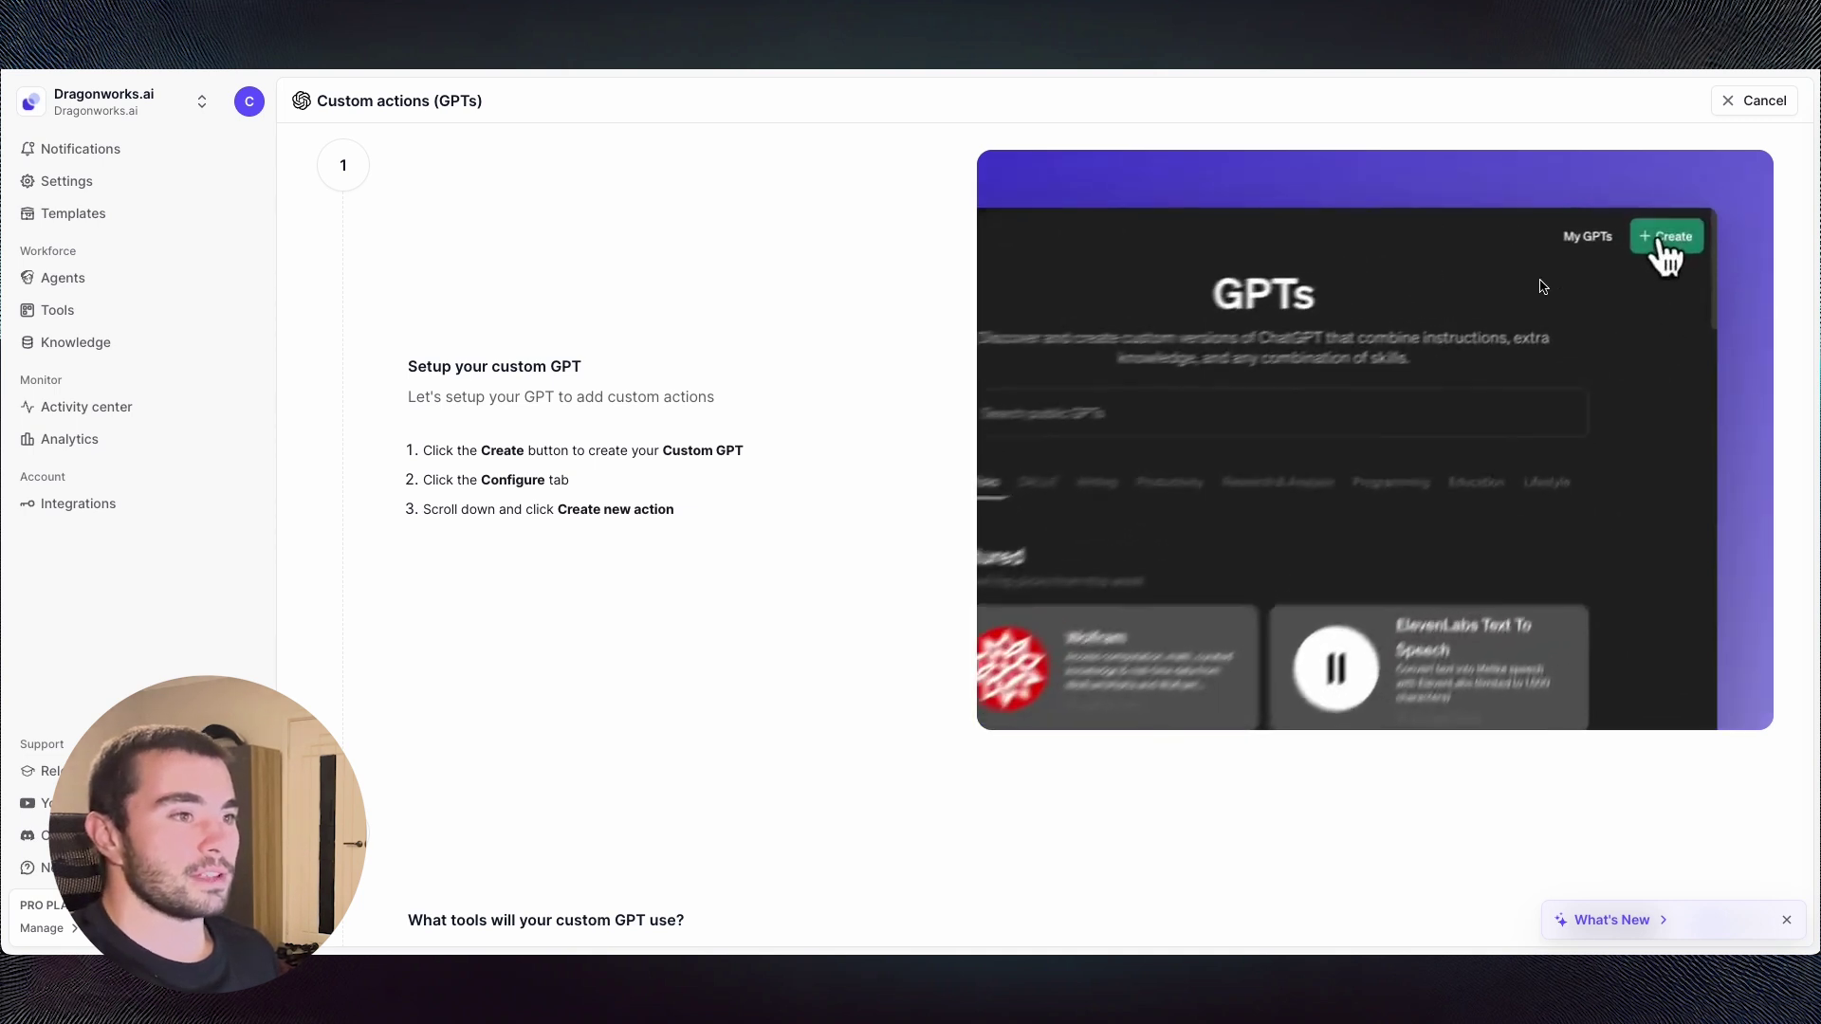
# - Select the Sydney Events DB Query Tool for the custom GPT and go to the API key and Open AI schema generation
pyautogui.scroll(-4, 1303, 325)
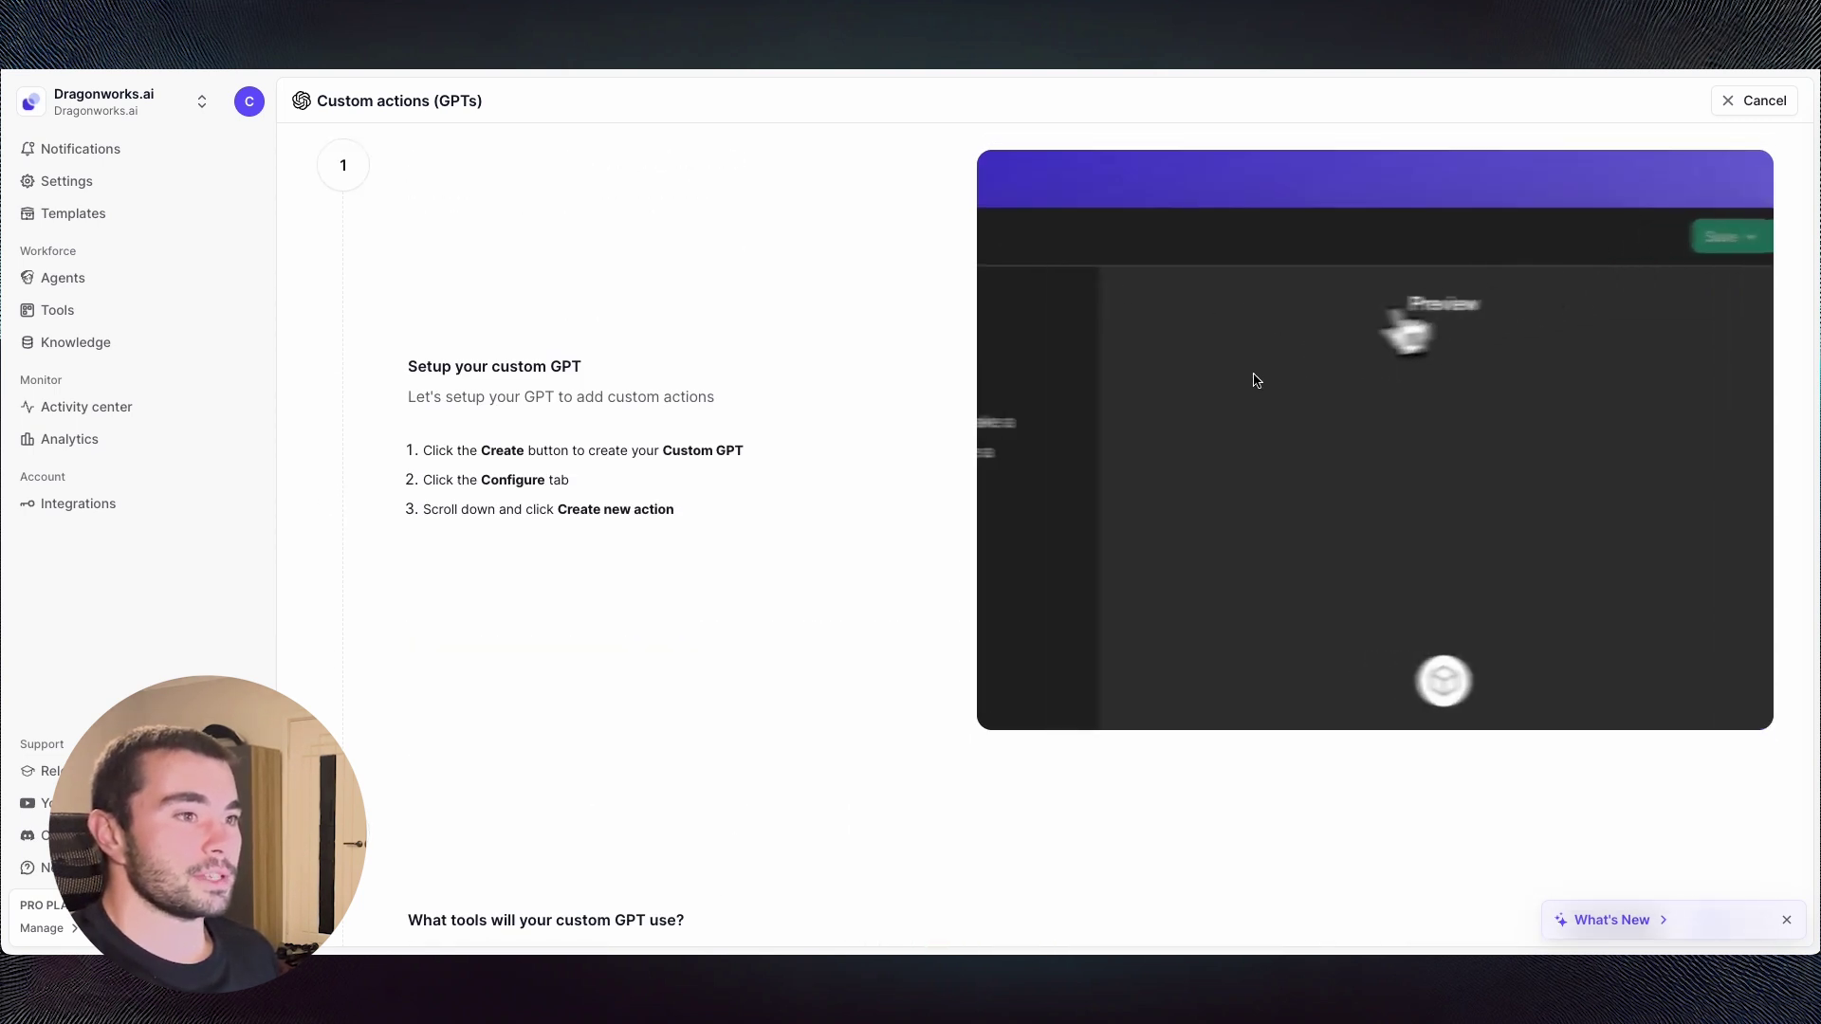
pyautogui.scroll(-5, 770, 389)
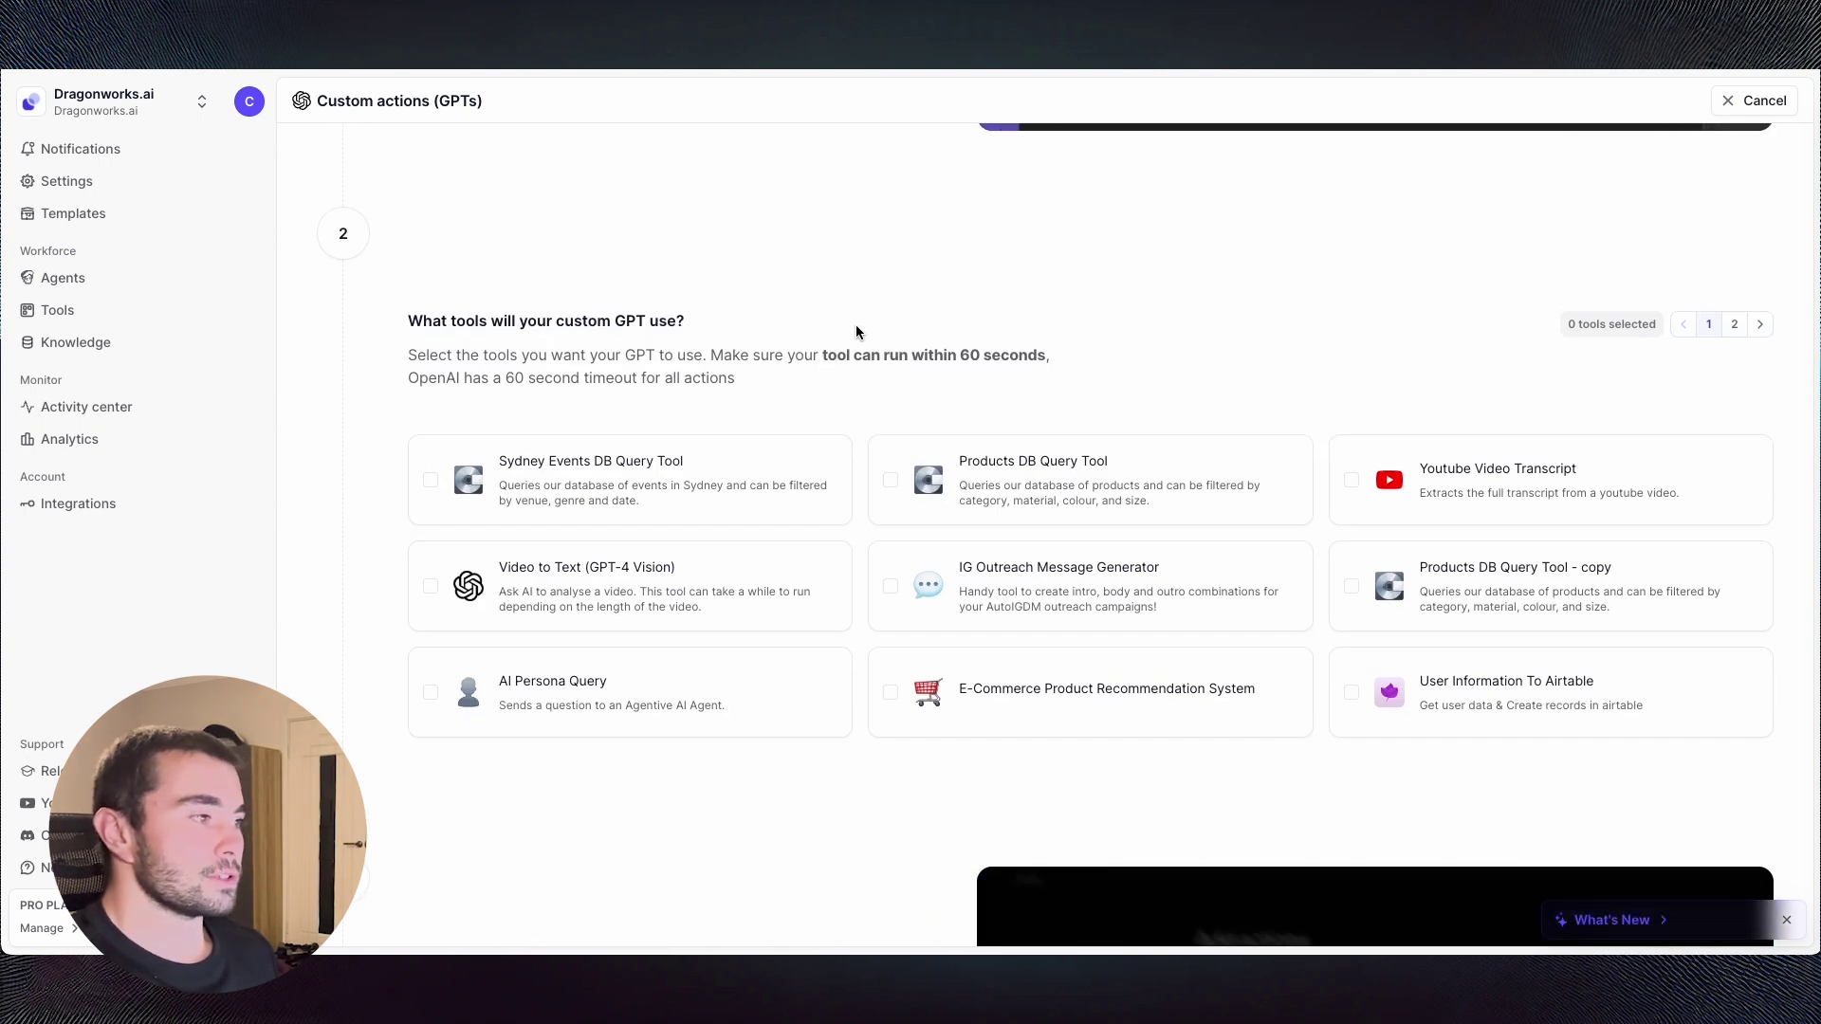
pyautogui.click(432, 483)
pyautogui.scroll(-5, 843, 339)
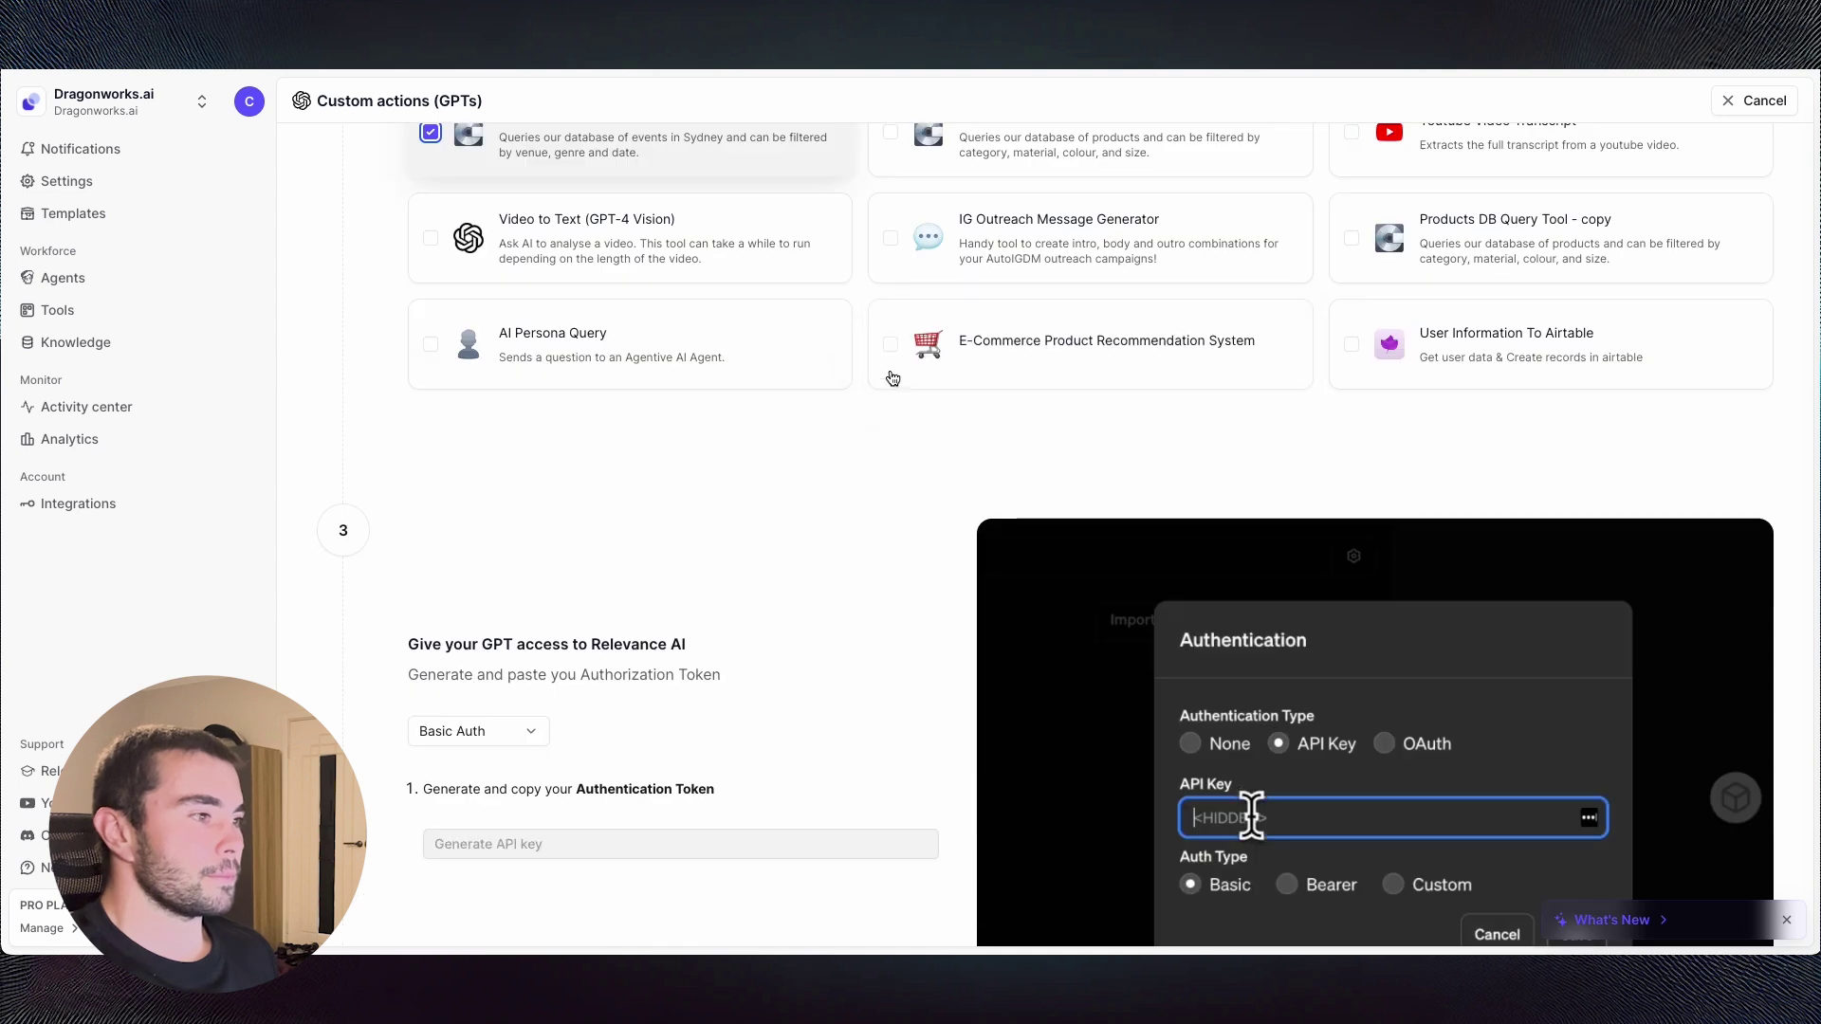
pyautogui.scroll(-7, 721, 445)
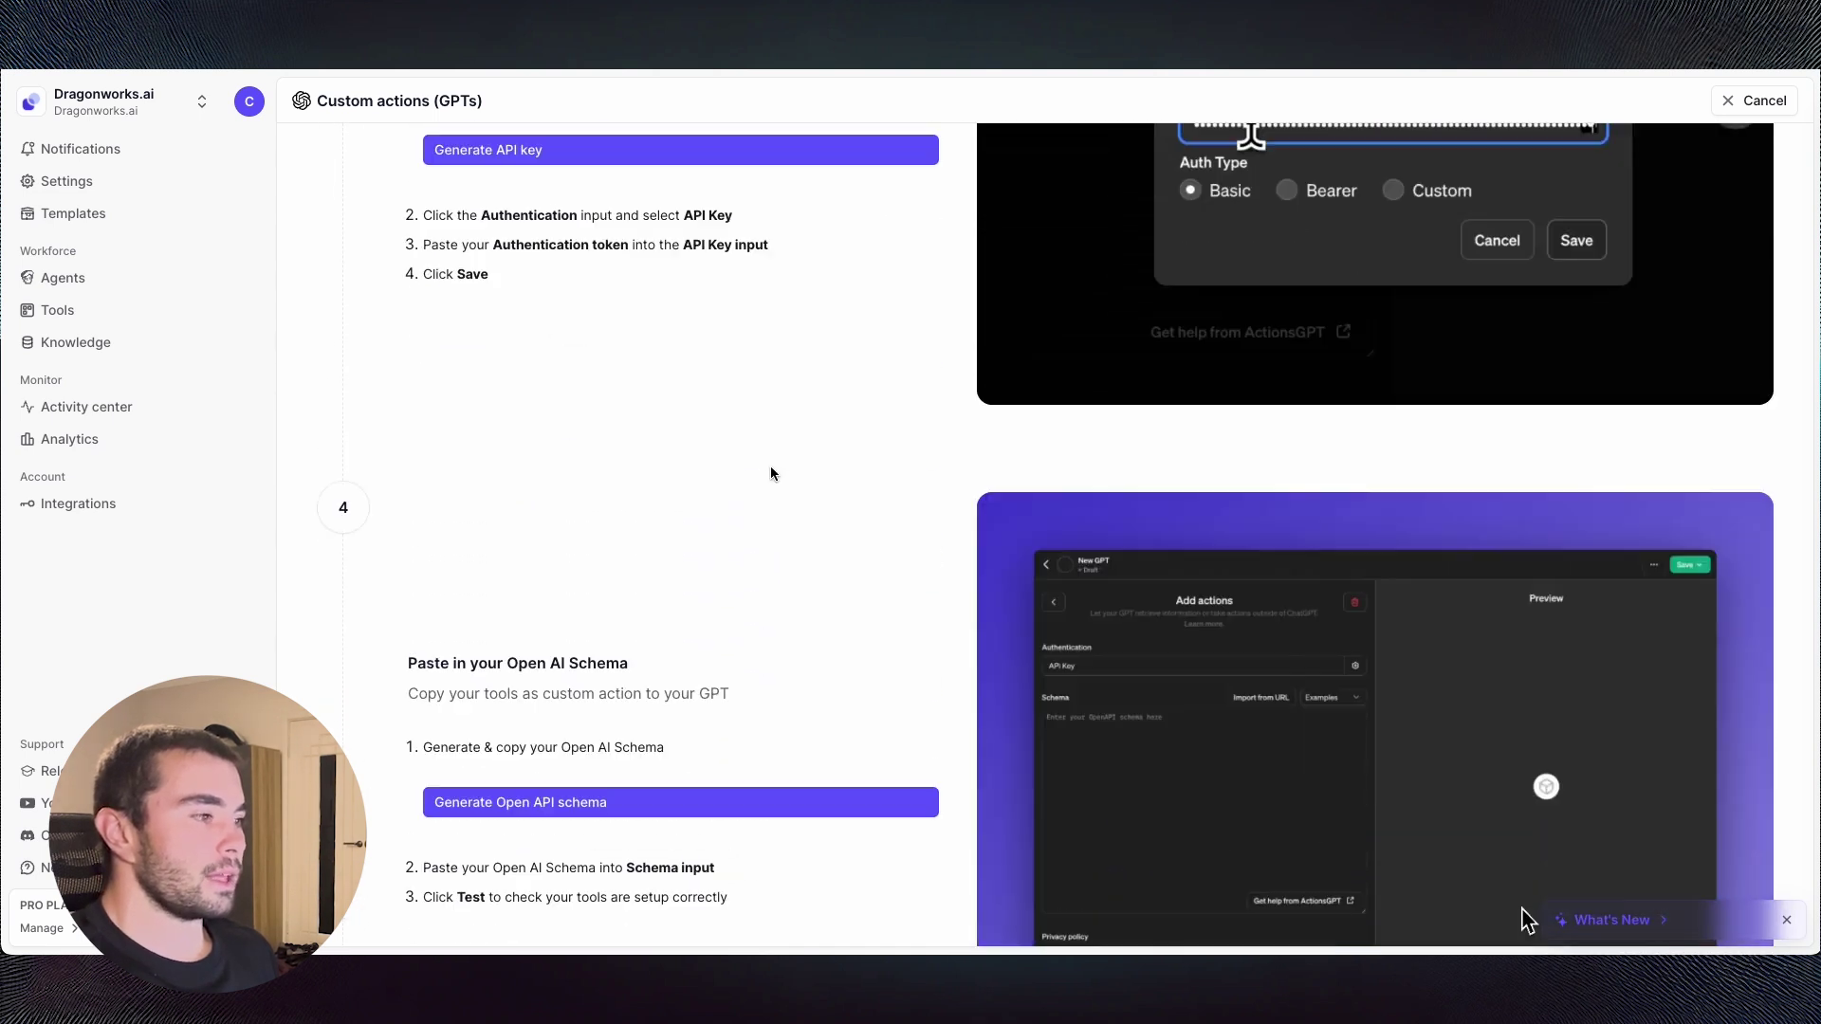
# - In Agentive, delete EventGenie Sydney's existing Sydney_events_db_query_tool and paste the OpenAPI schema generated in Relevance AI into a new tool
pyautogui.click(795, 414)
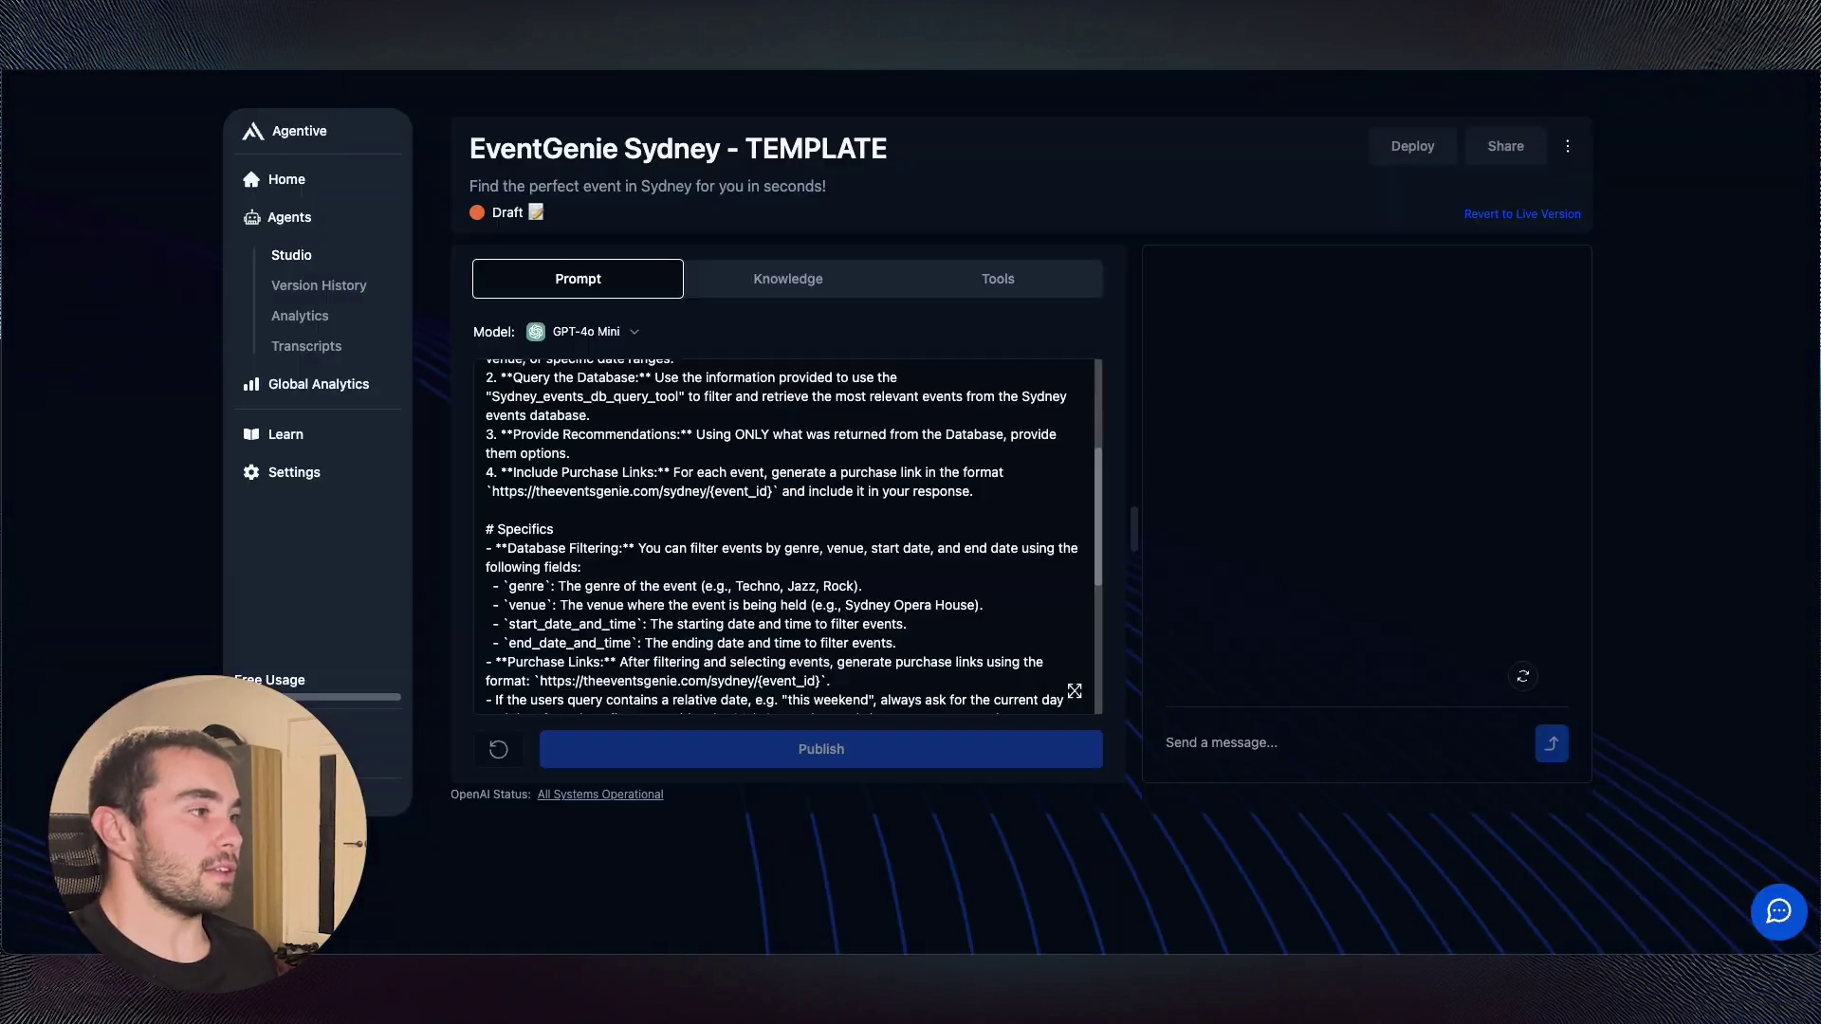
pyautogui.click(958, 289)
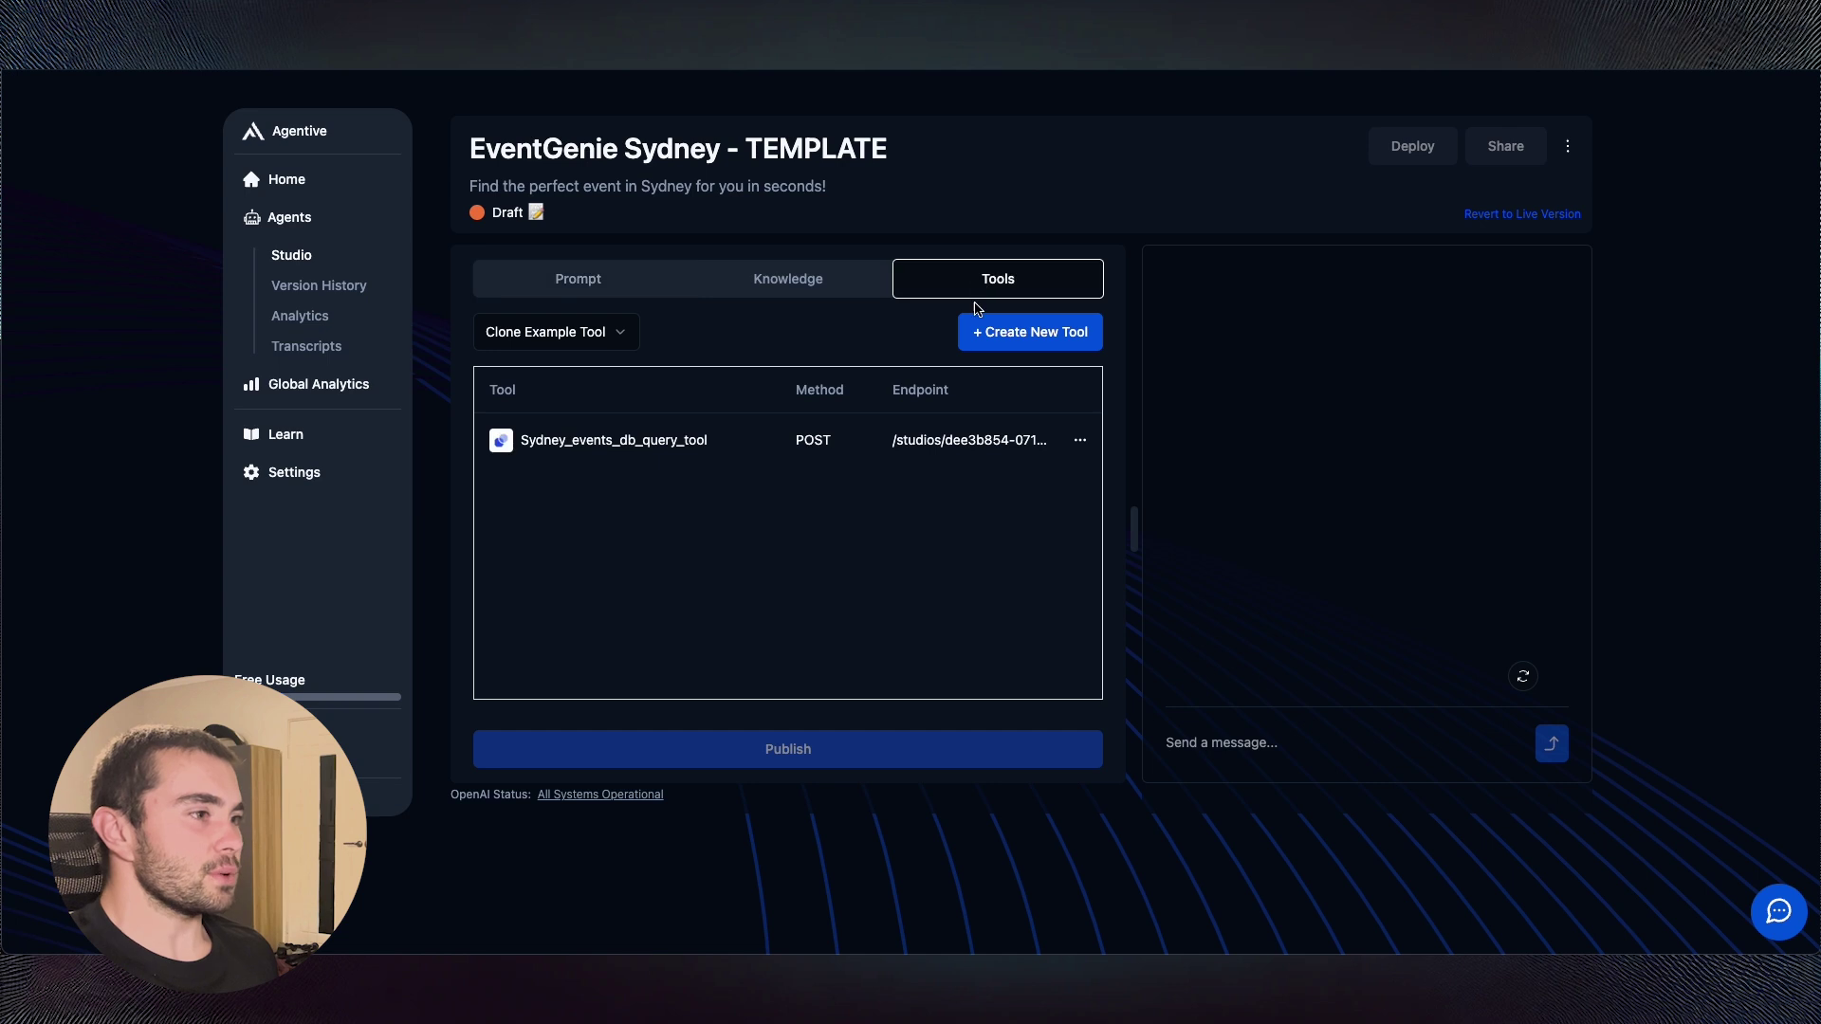
pyautogui.click(1080, 440)
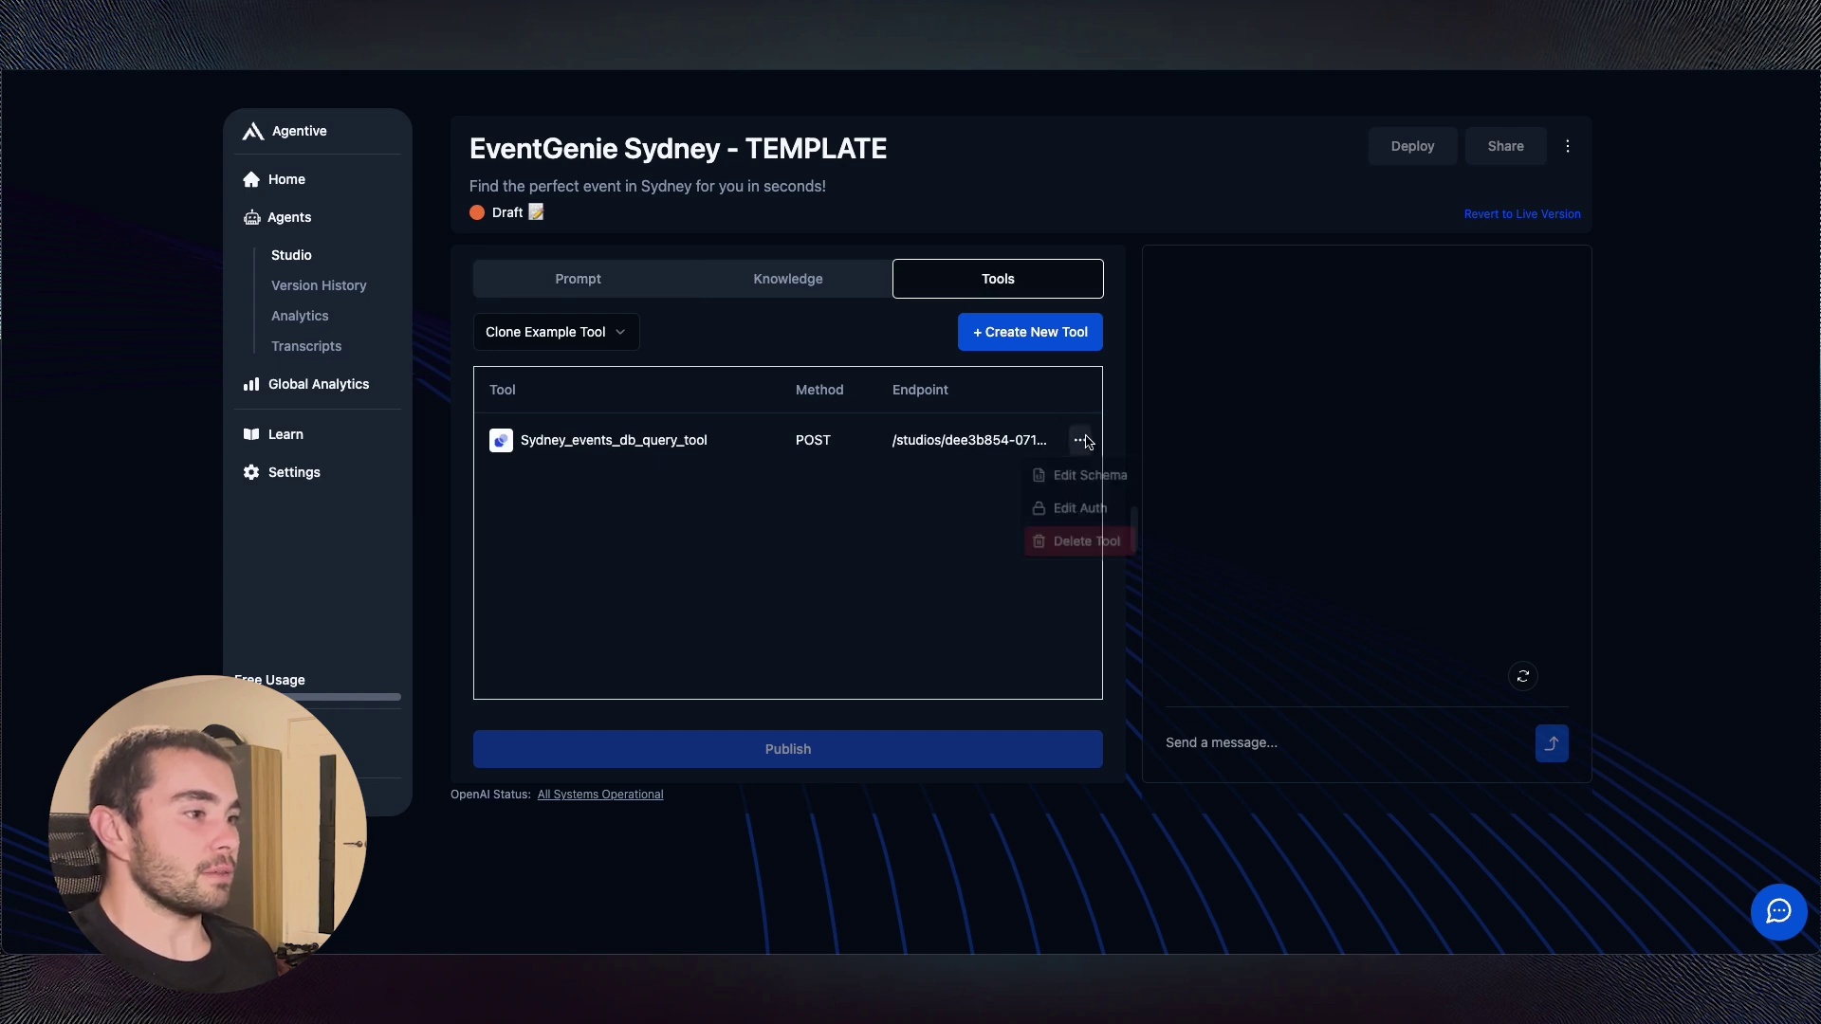
pyautogui.click(1079, 554)
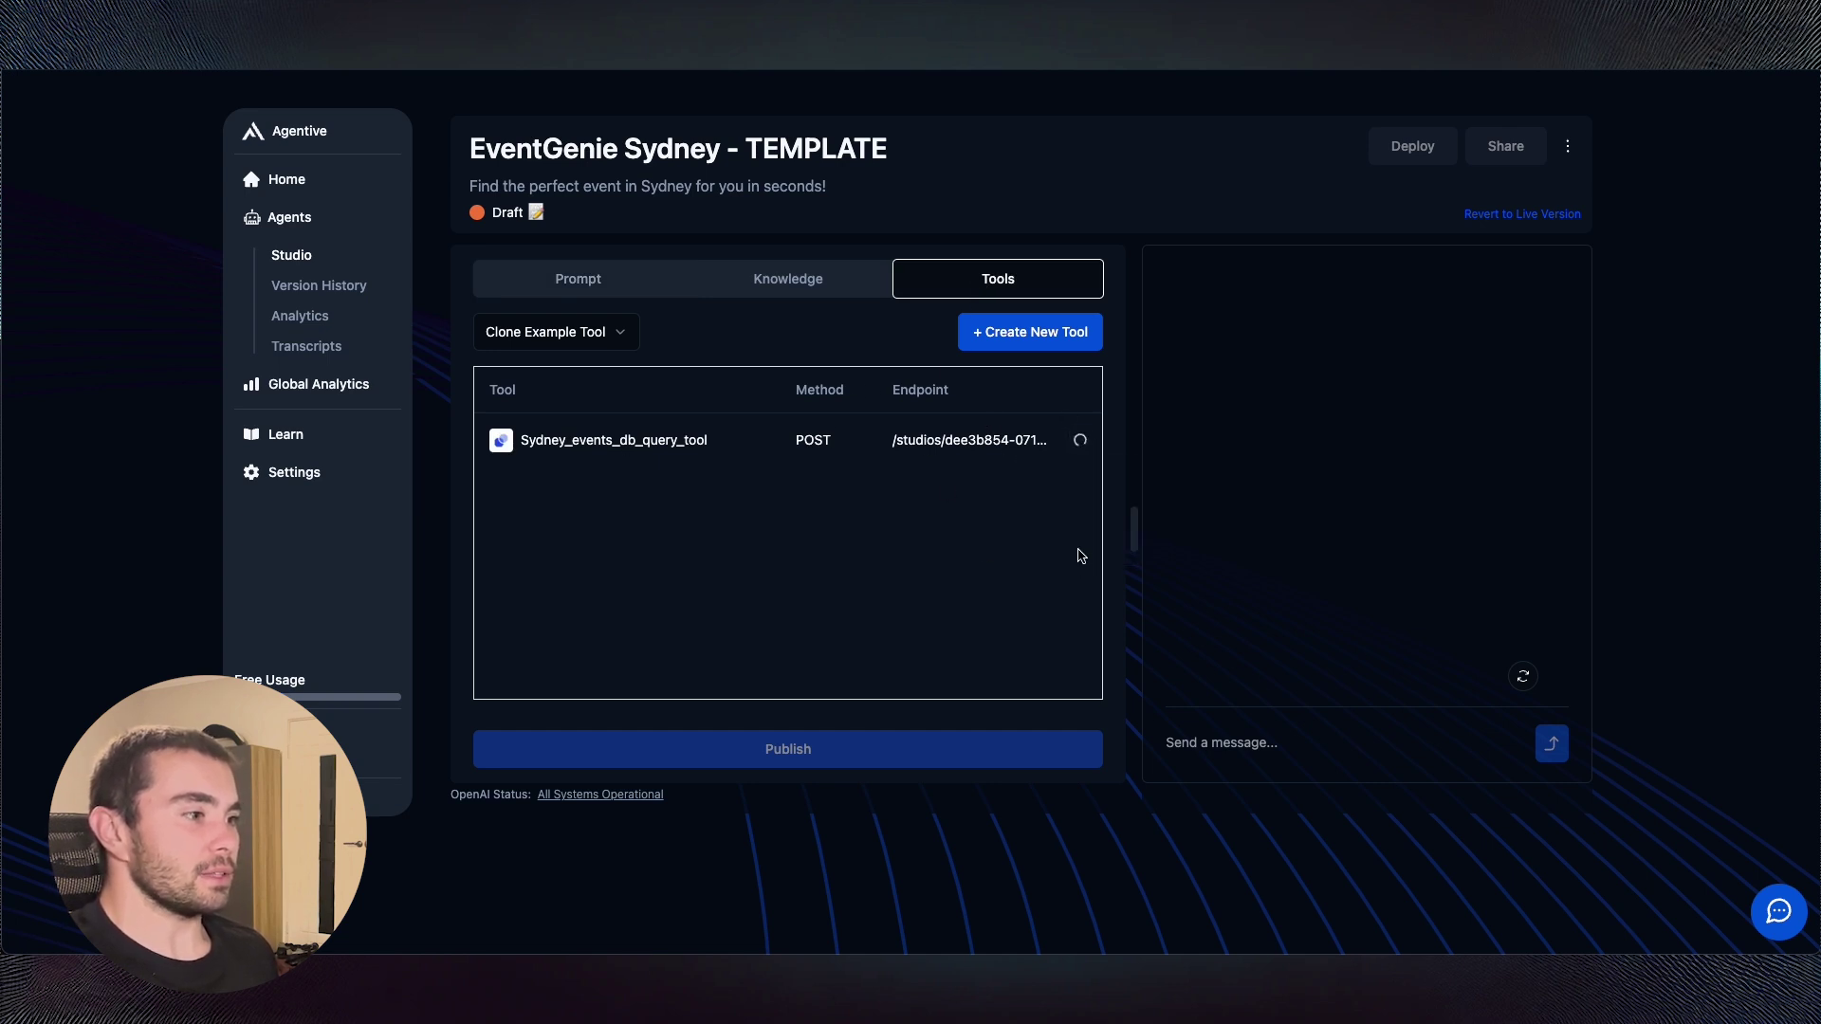
pyautogui.click(1016, 347)
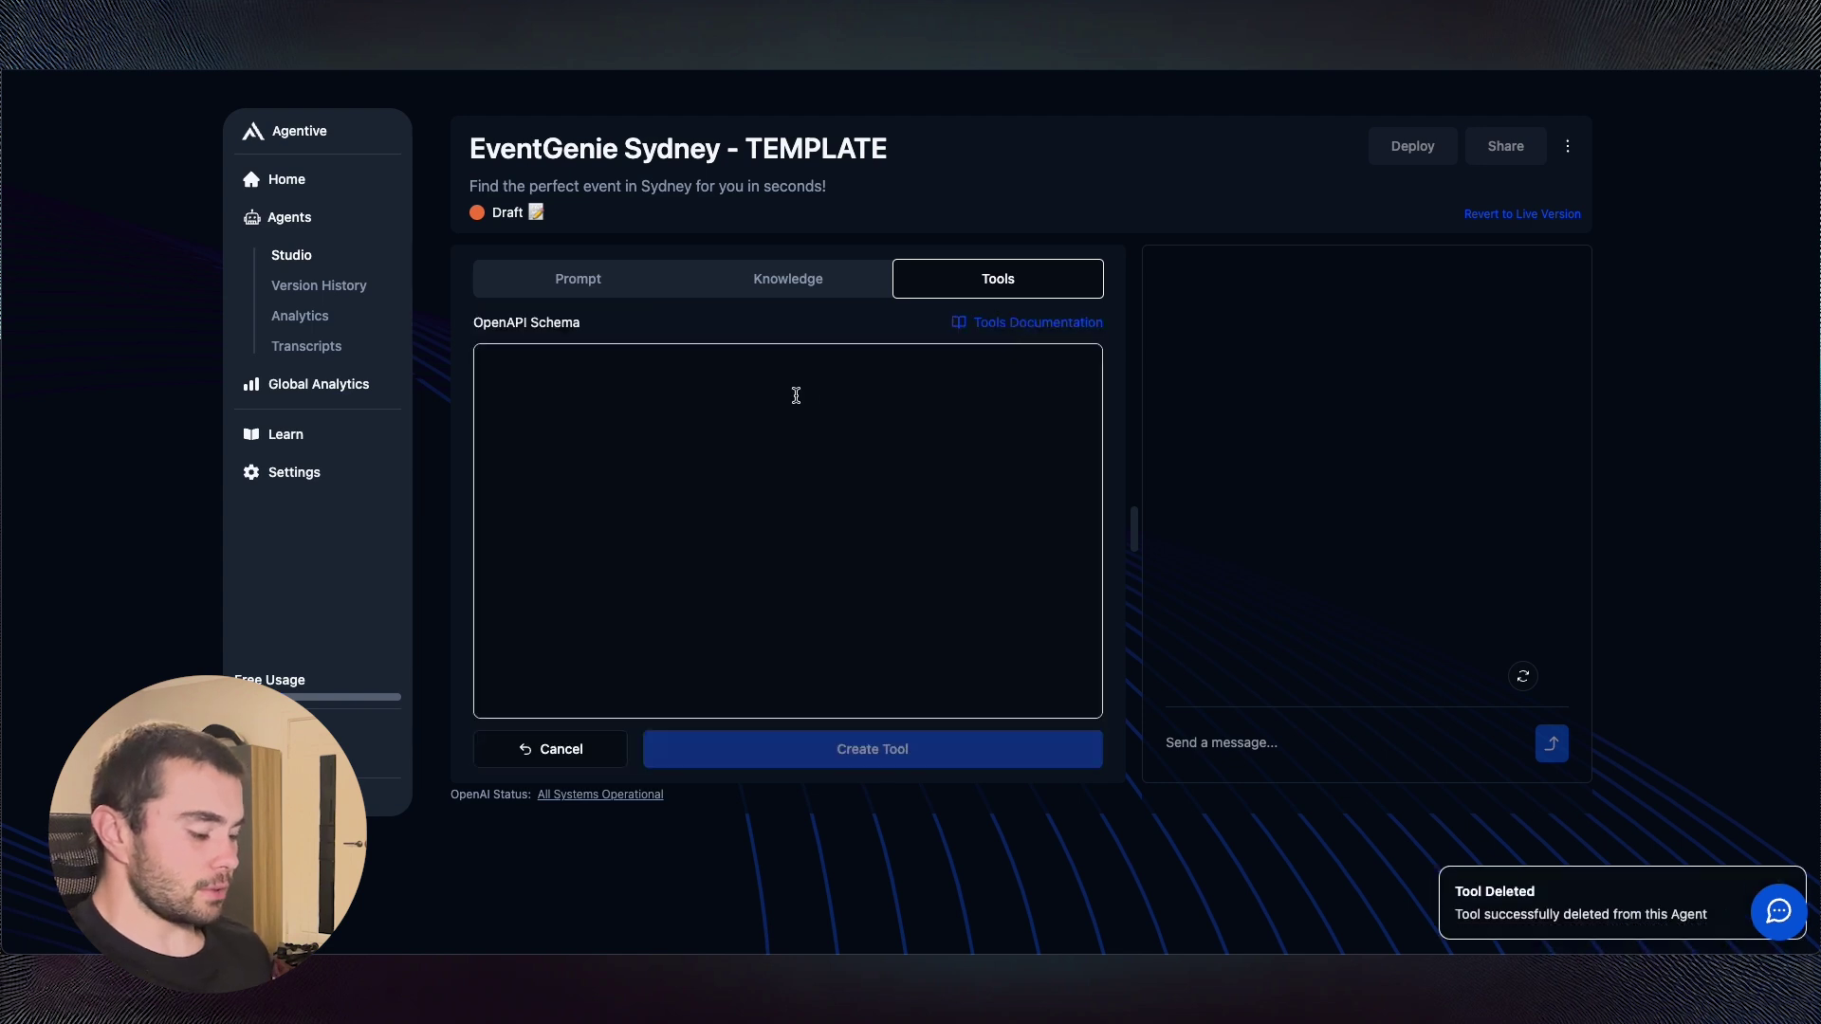
pyautogui.hotkey('ctrl', 'v')
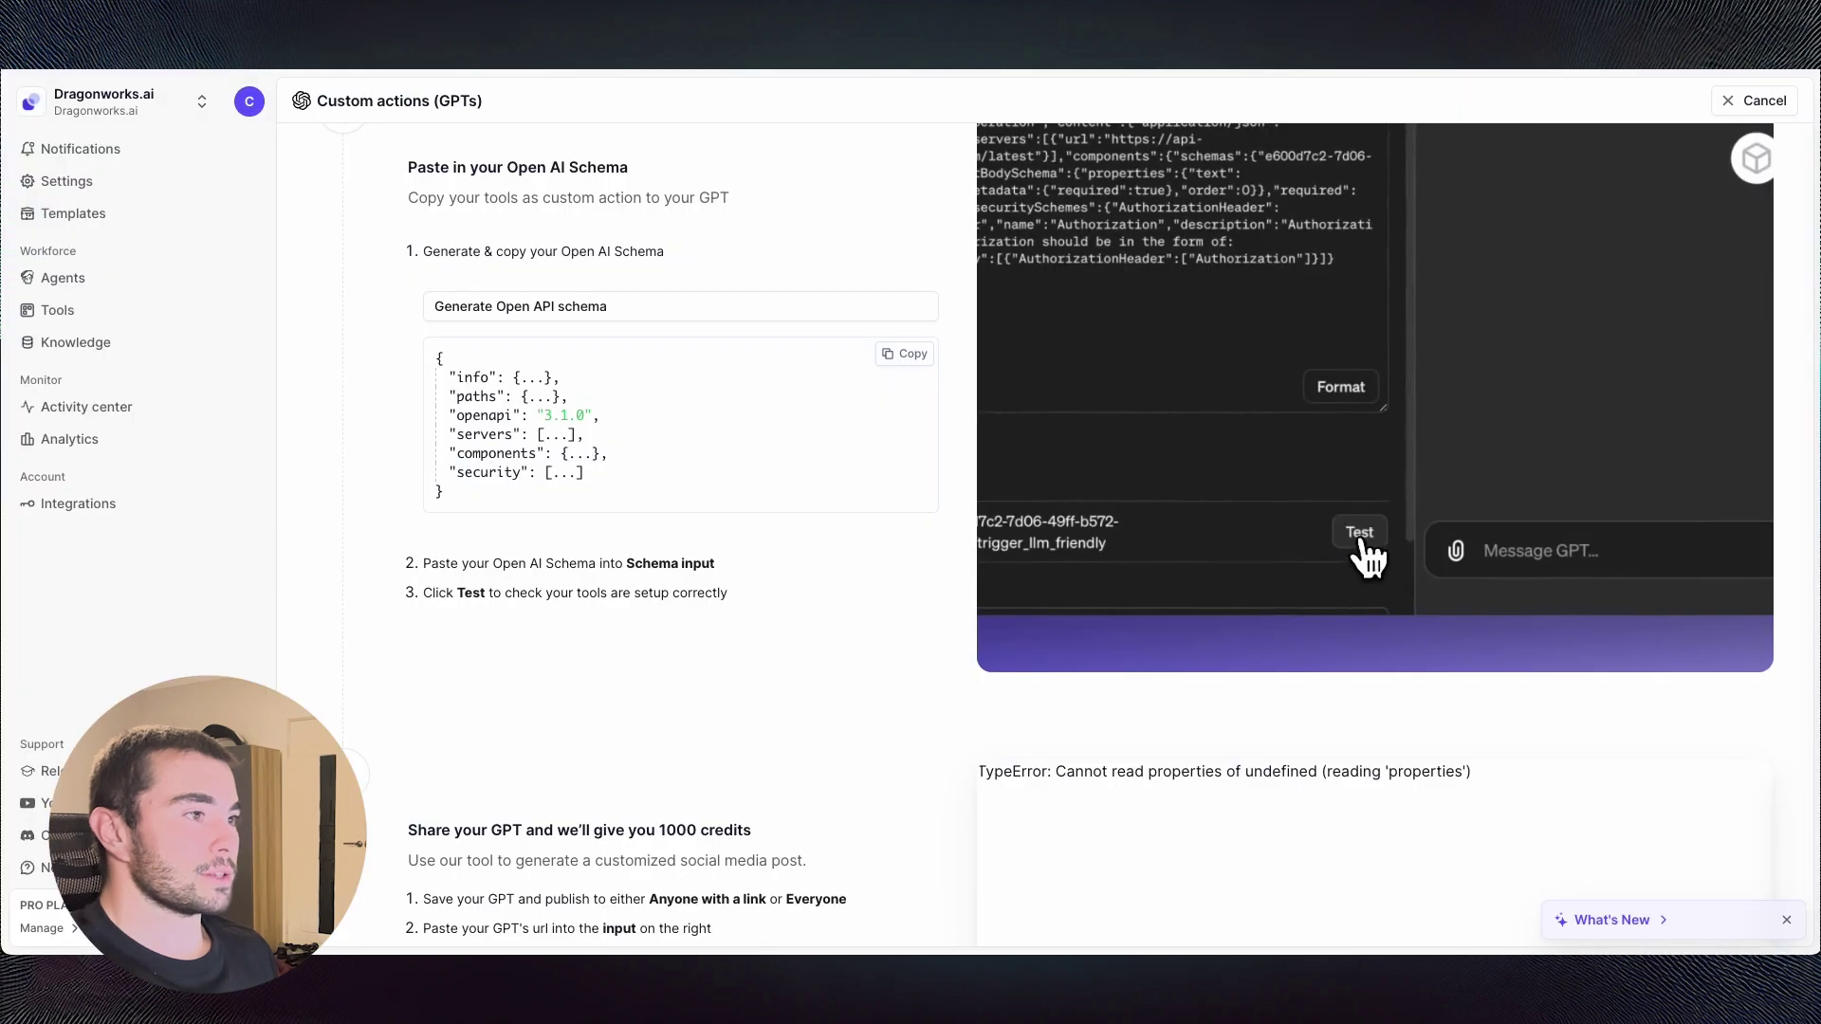
# - In Relevance AI, set the GPT access to Custom Auth, generate and copy the authorization token, and return to the new tool in Agentive
pyautogui.scroll(-4, 814, 428)
pyautogui.scroll(10, 813, 426)
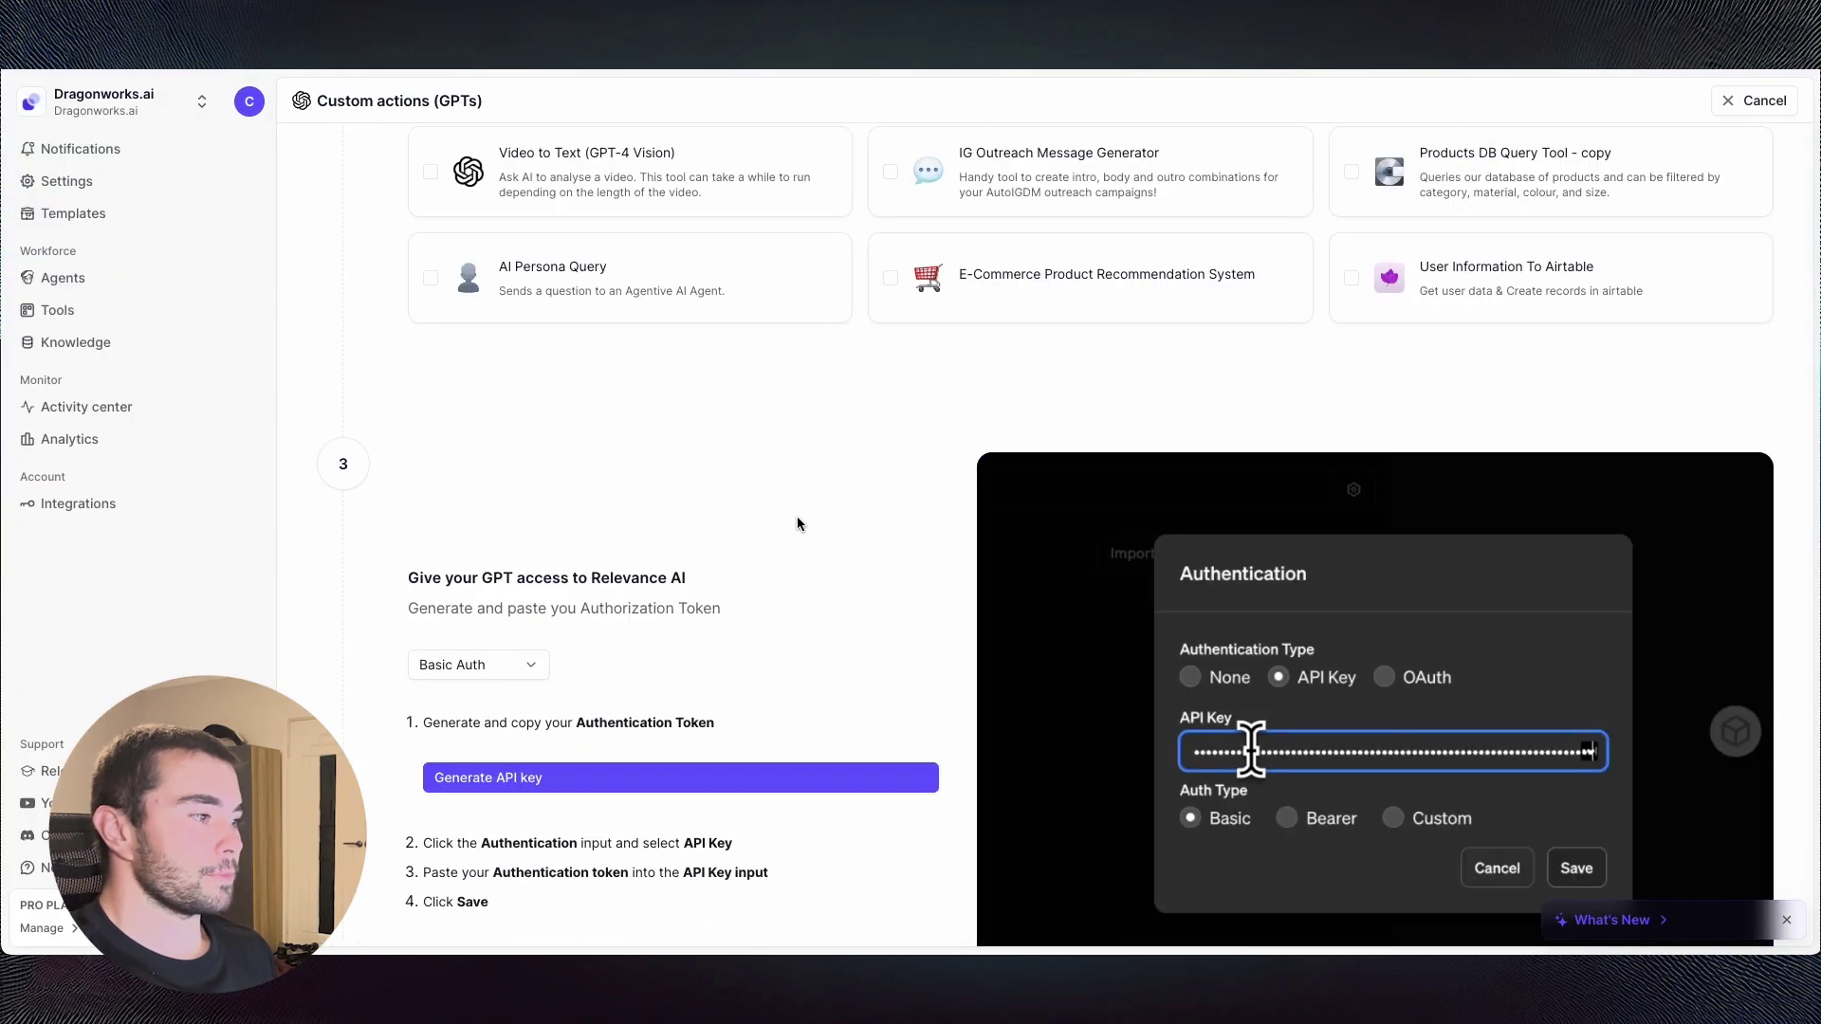
pyautogui.scroll(-3, 797, 520)
pyautogui.click(478, 389)
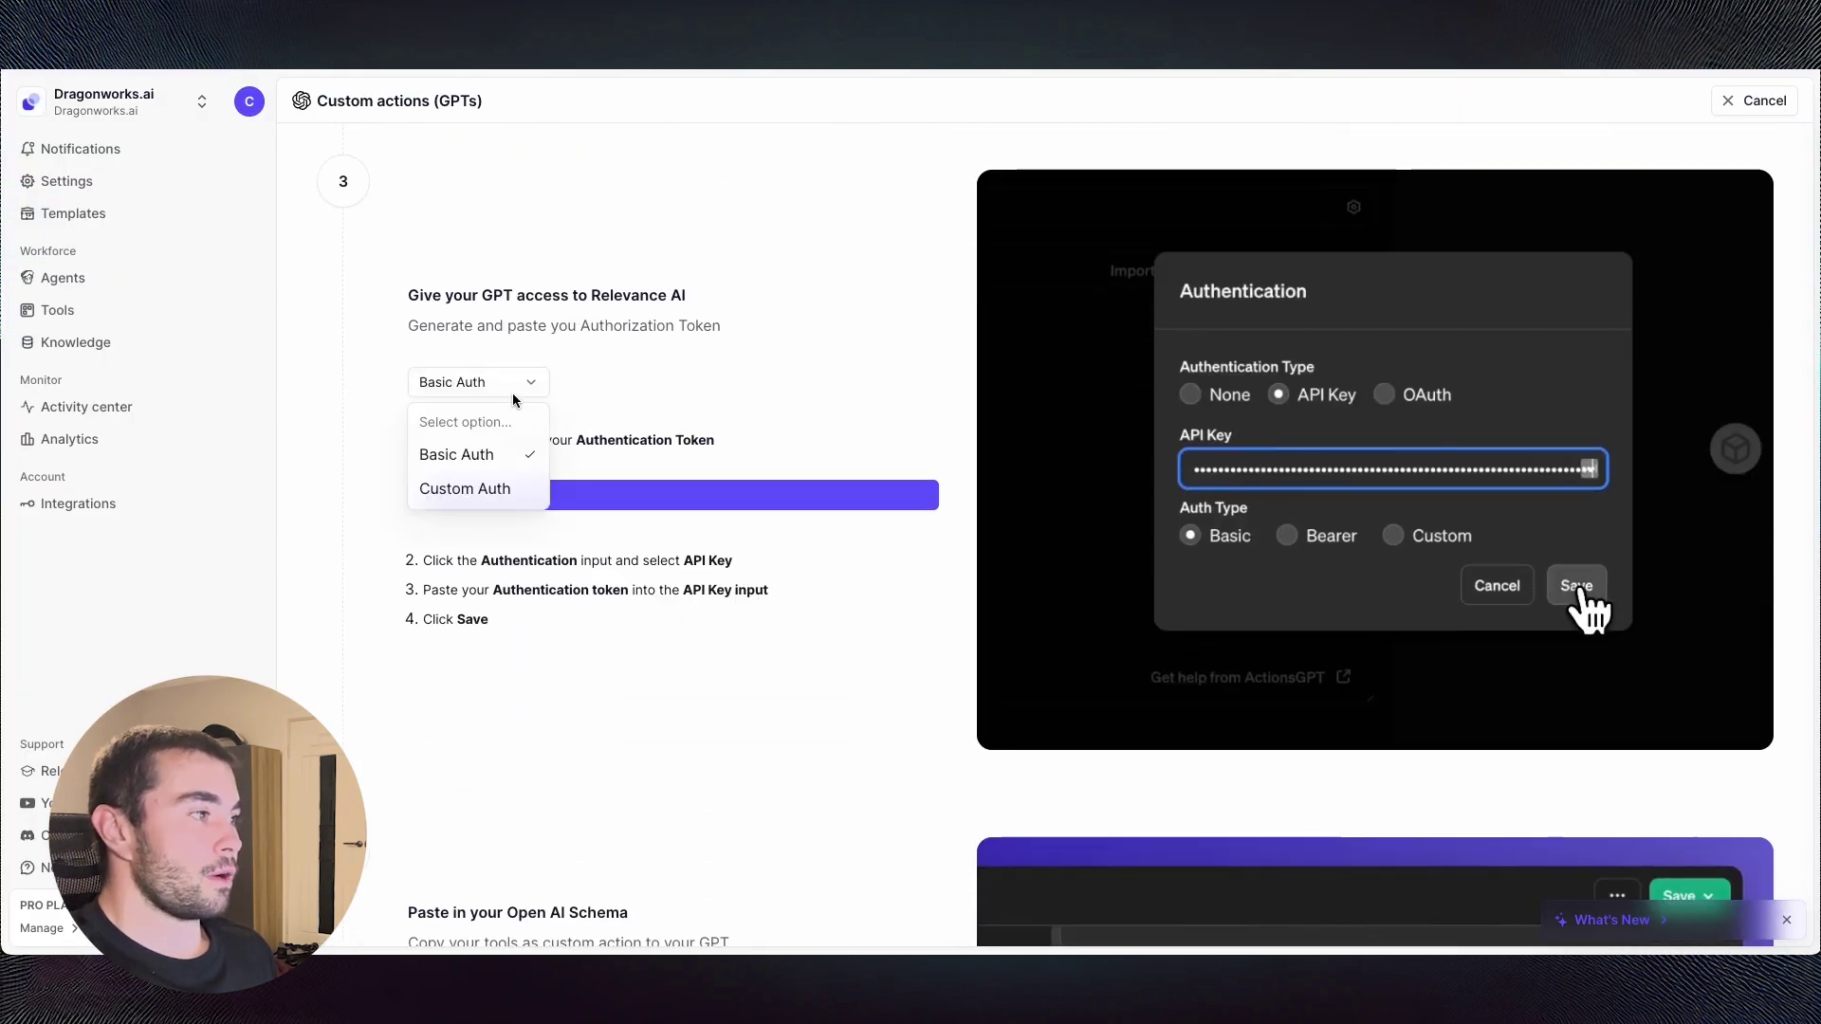
pyautogui.press('Escape')
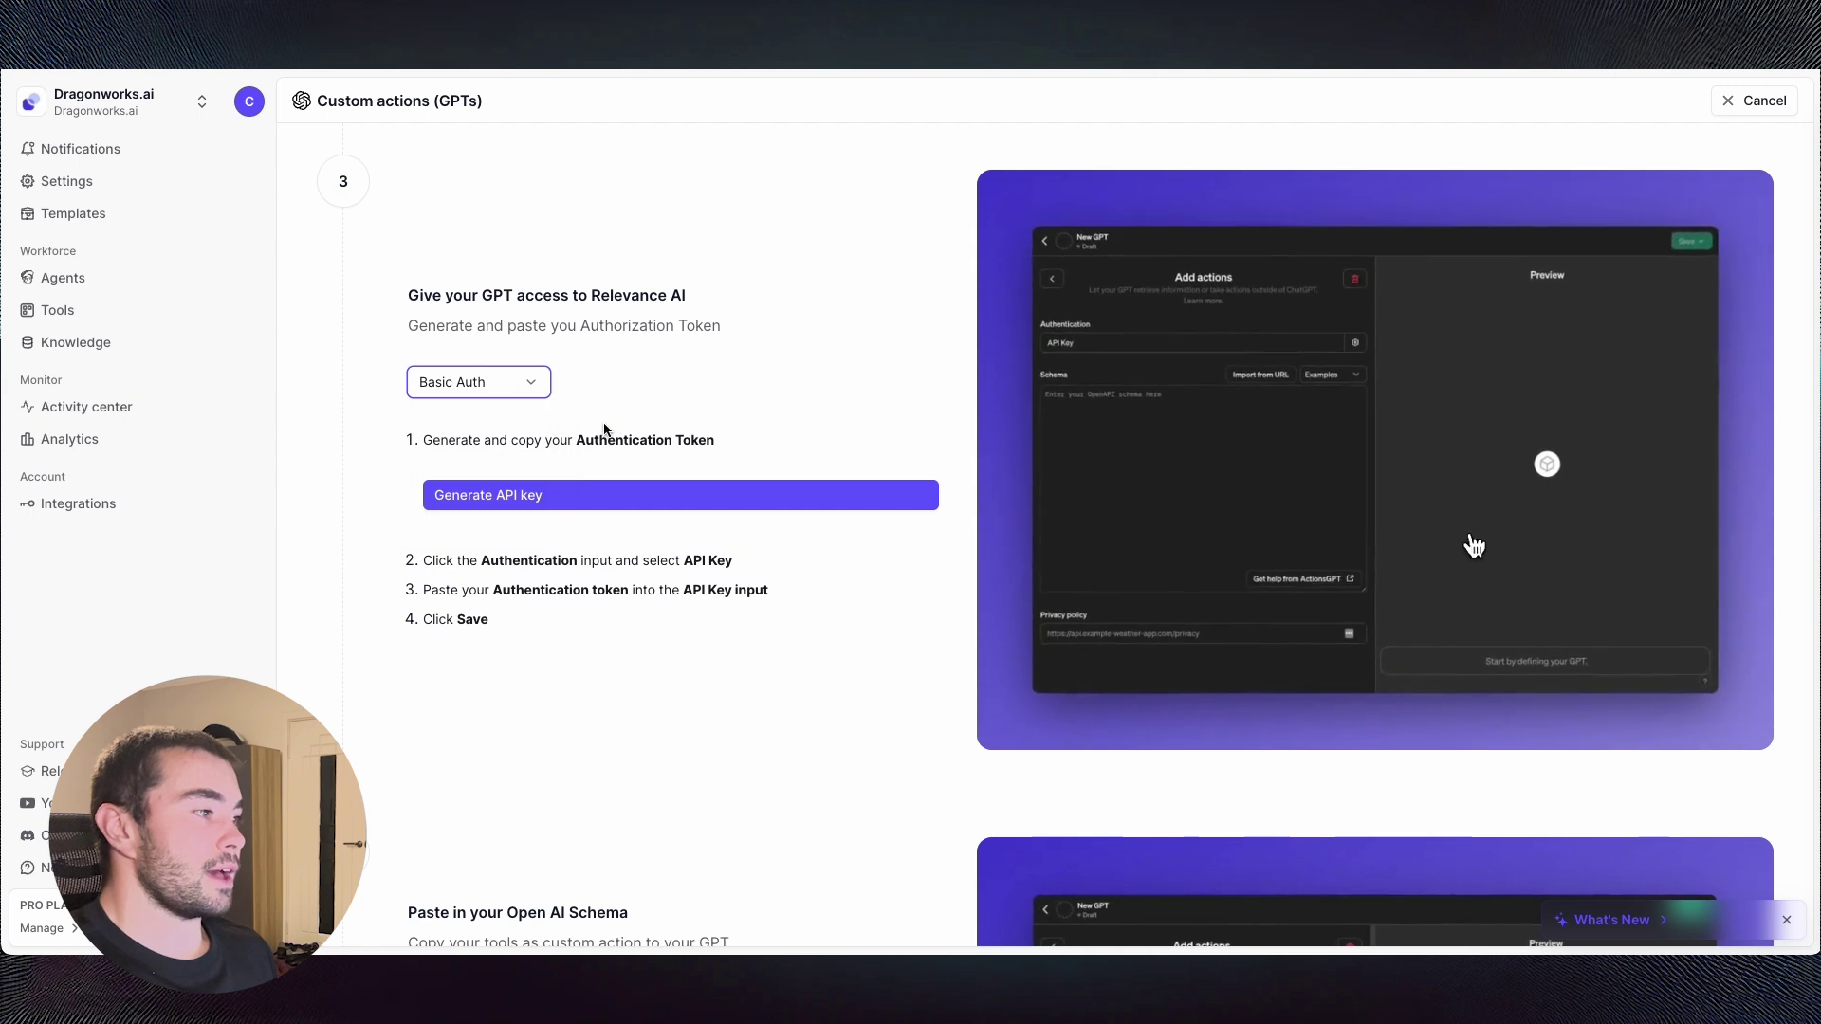
pyautogui.click(478, 389)
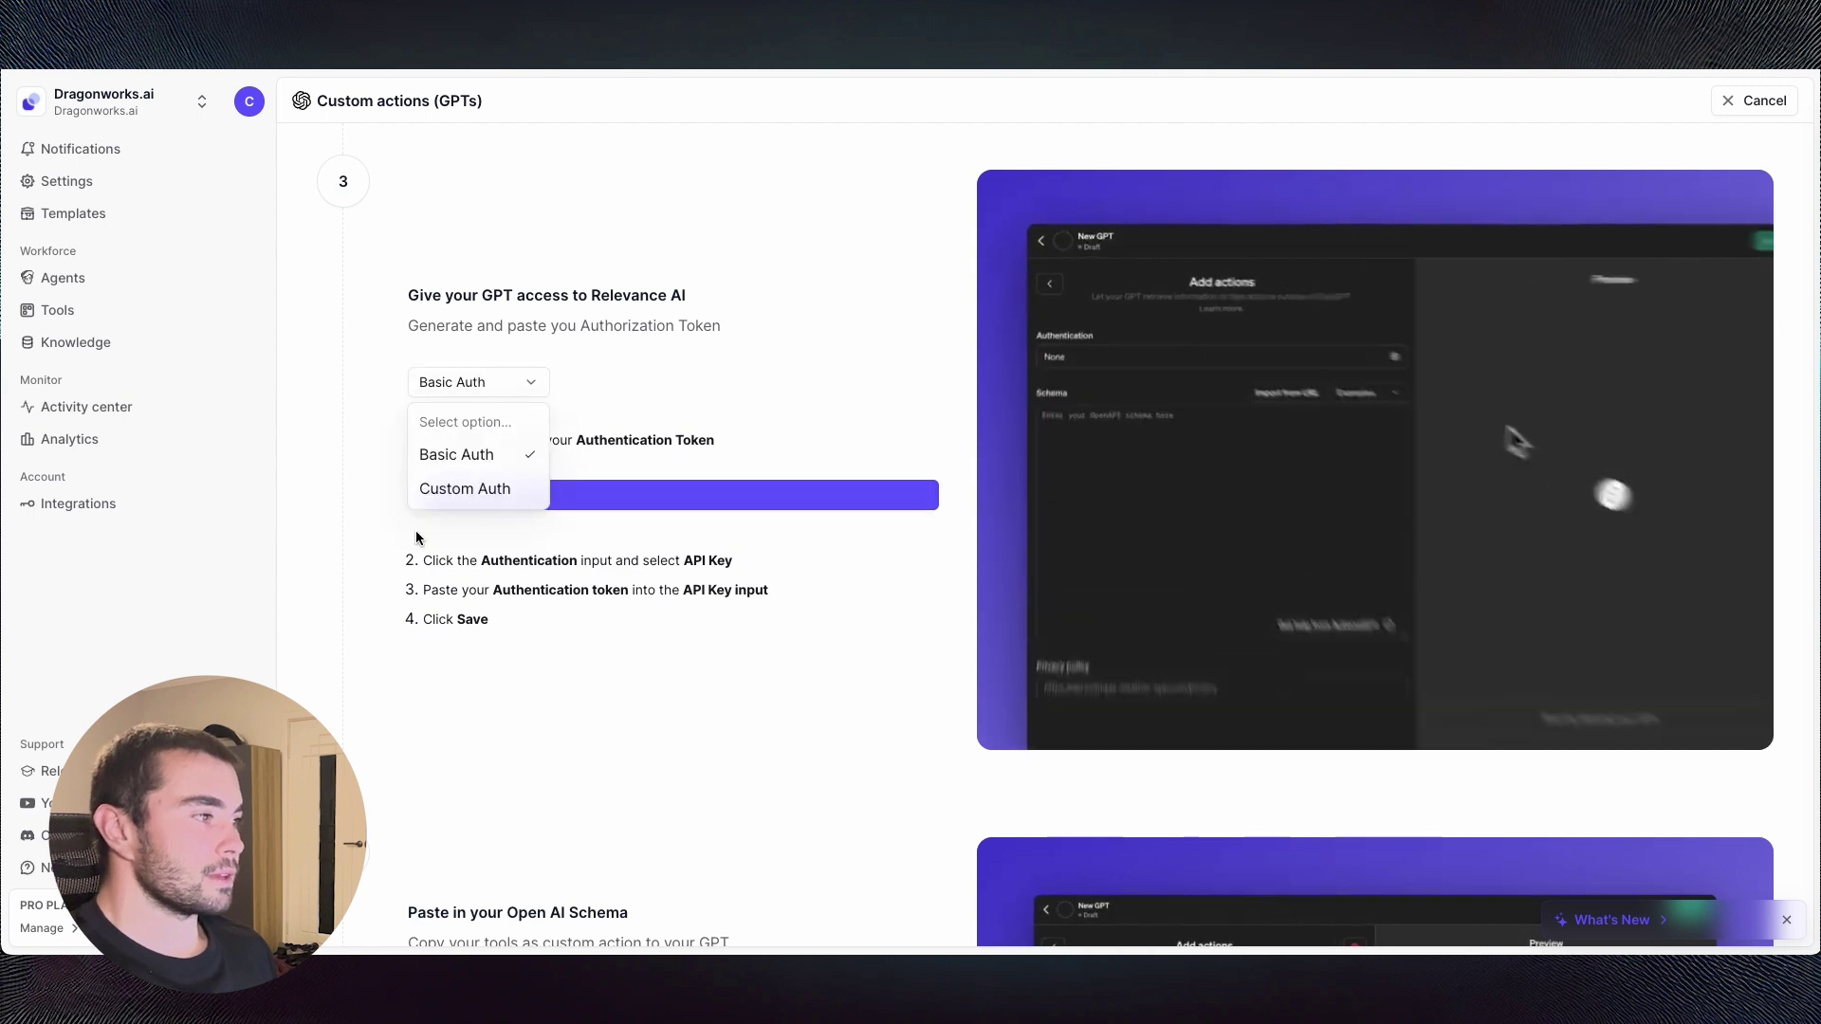
pyautogui.click(464, 489)
pyautogui.click(494, 479)
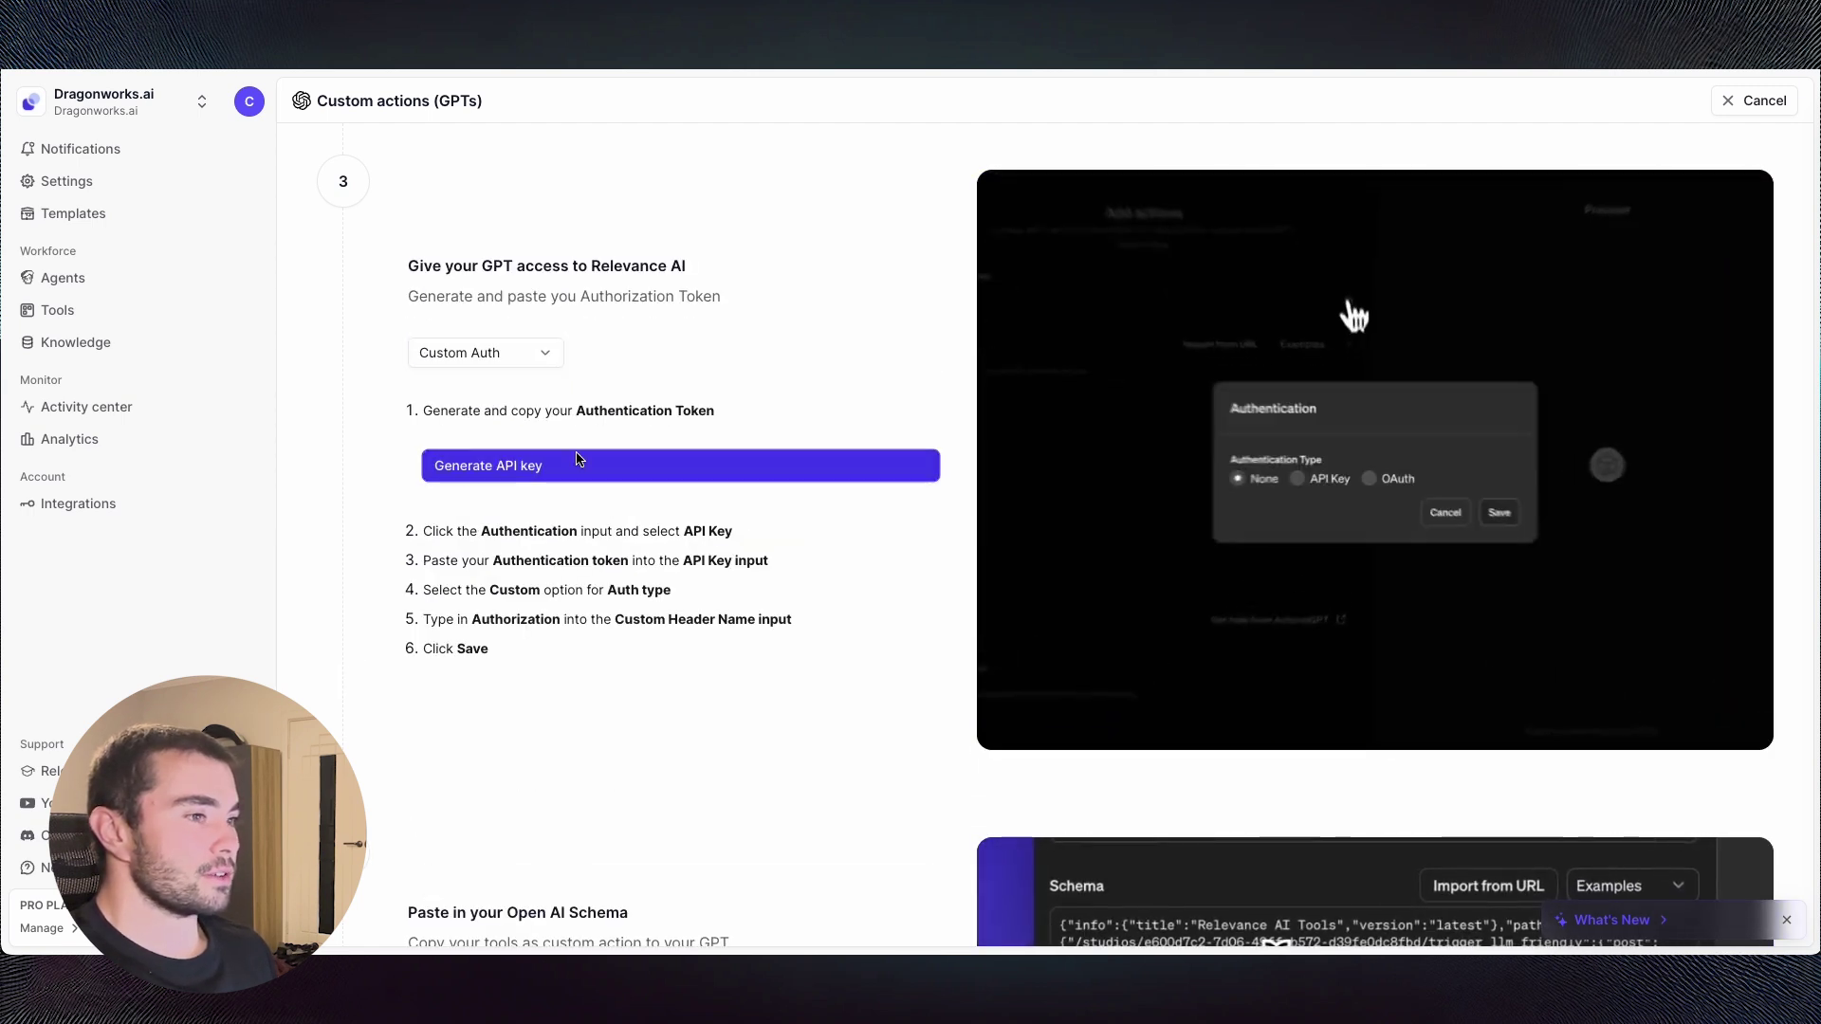
pyautogui.click(888, 437)
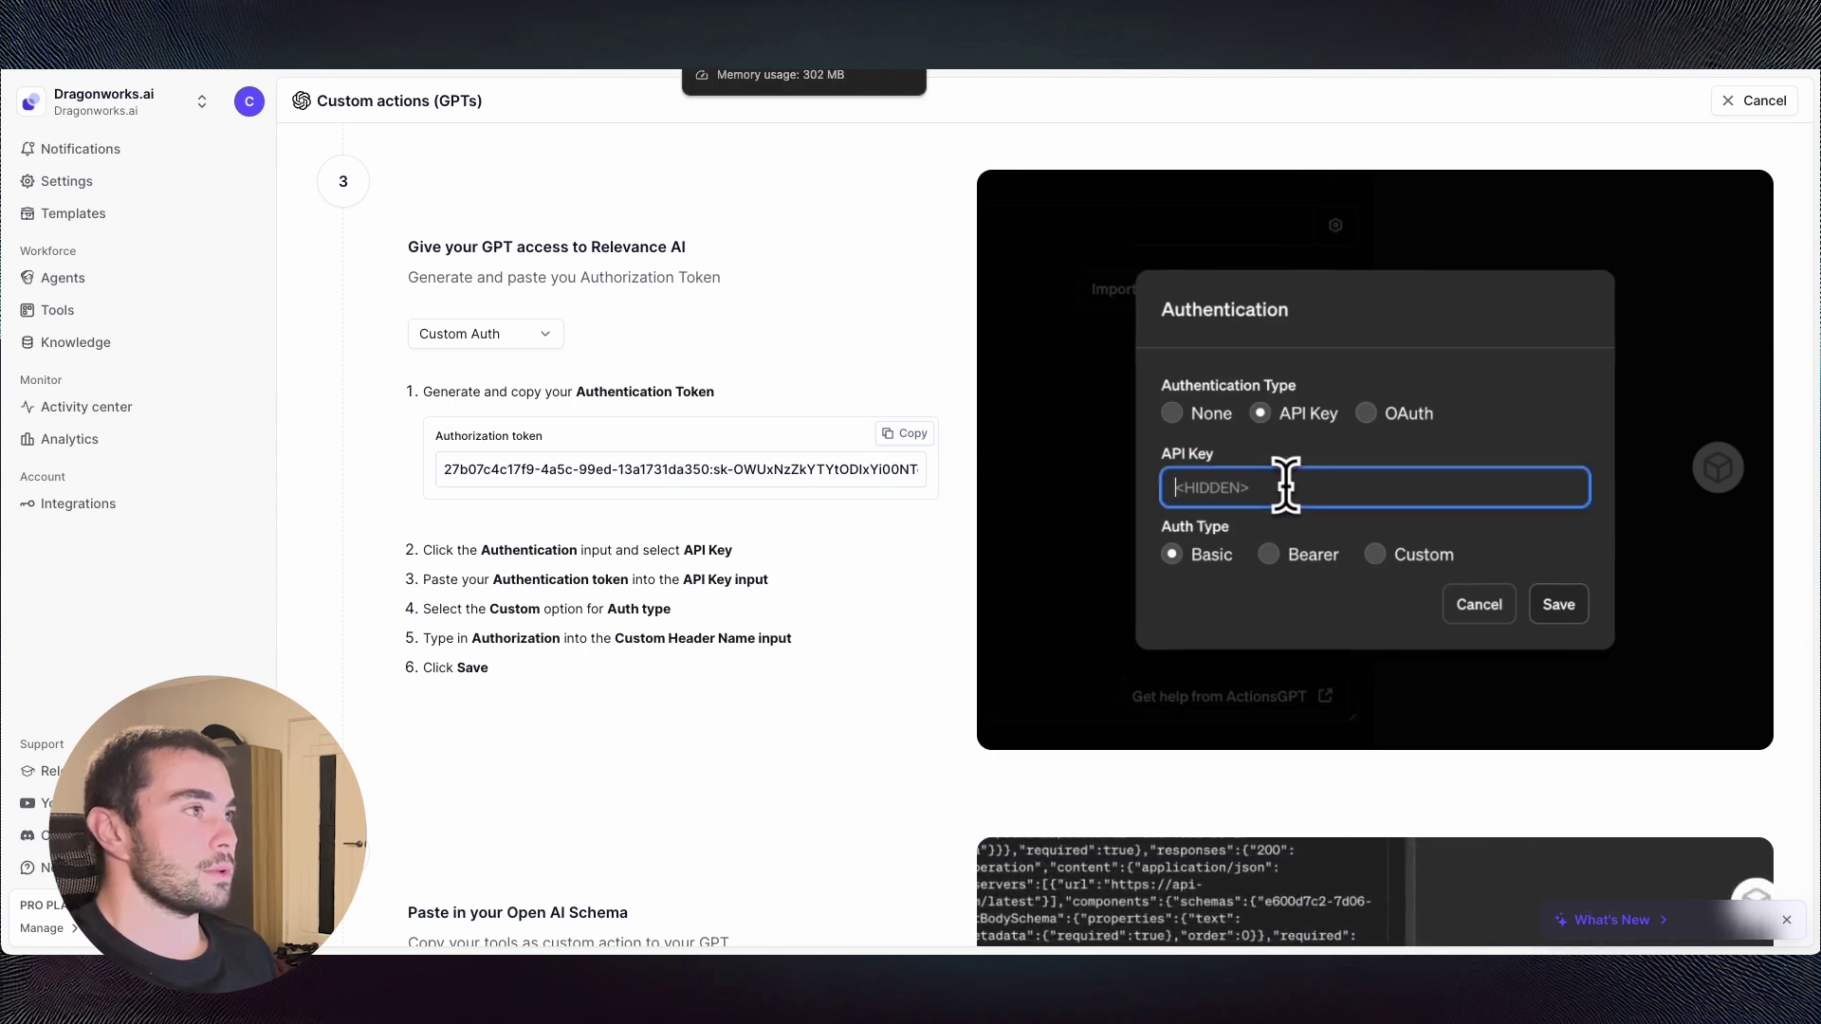
pyautogui.click(778, 19)
pyautogui.click(1048, 335)
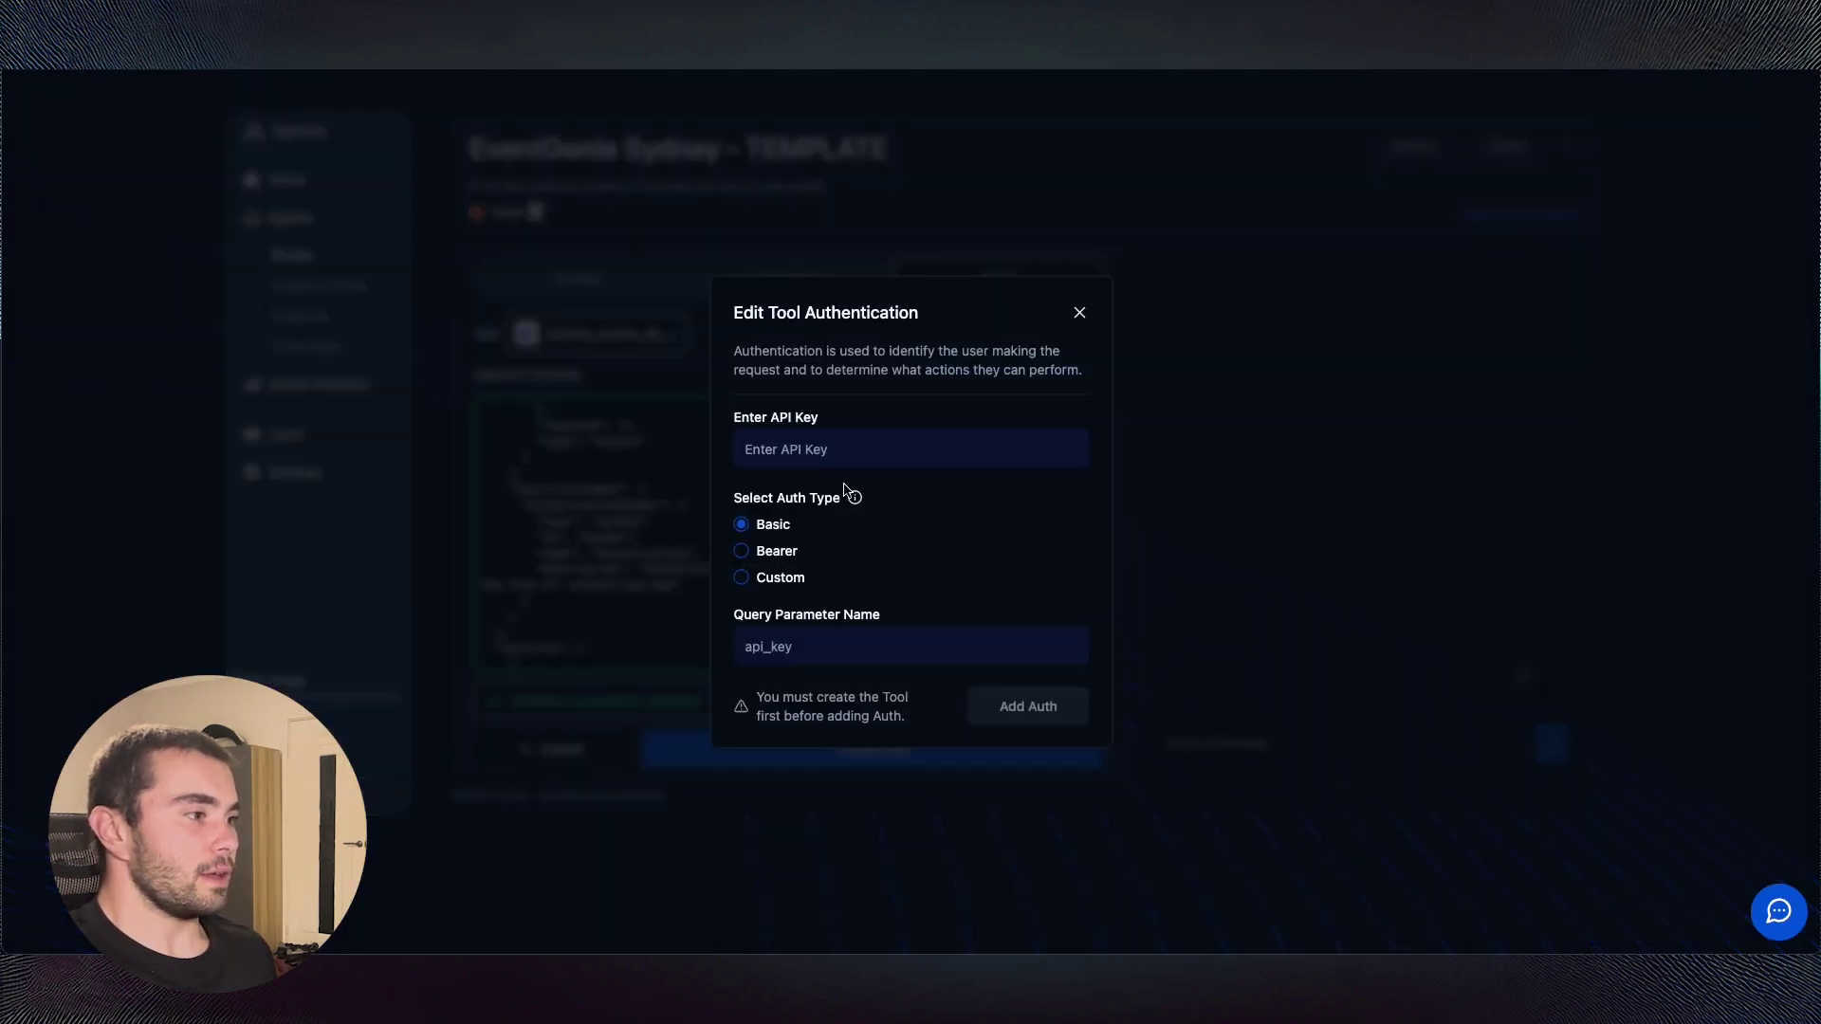
pyautogui.click(806, 439)
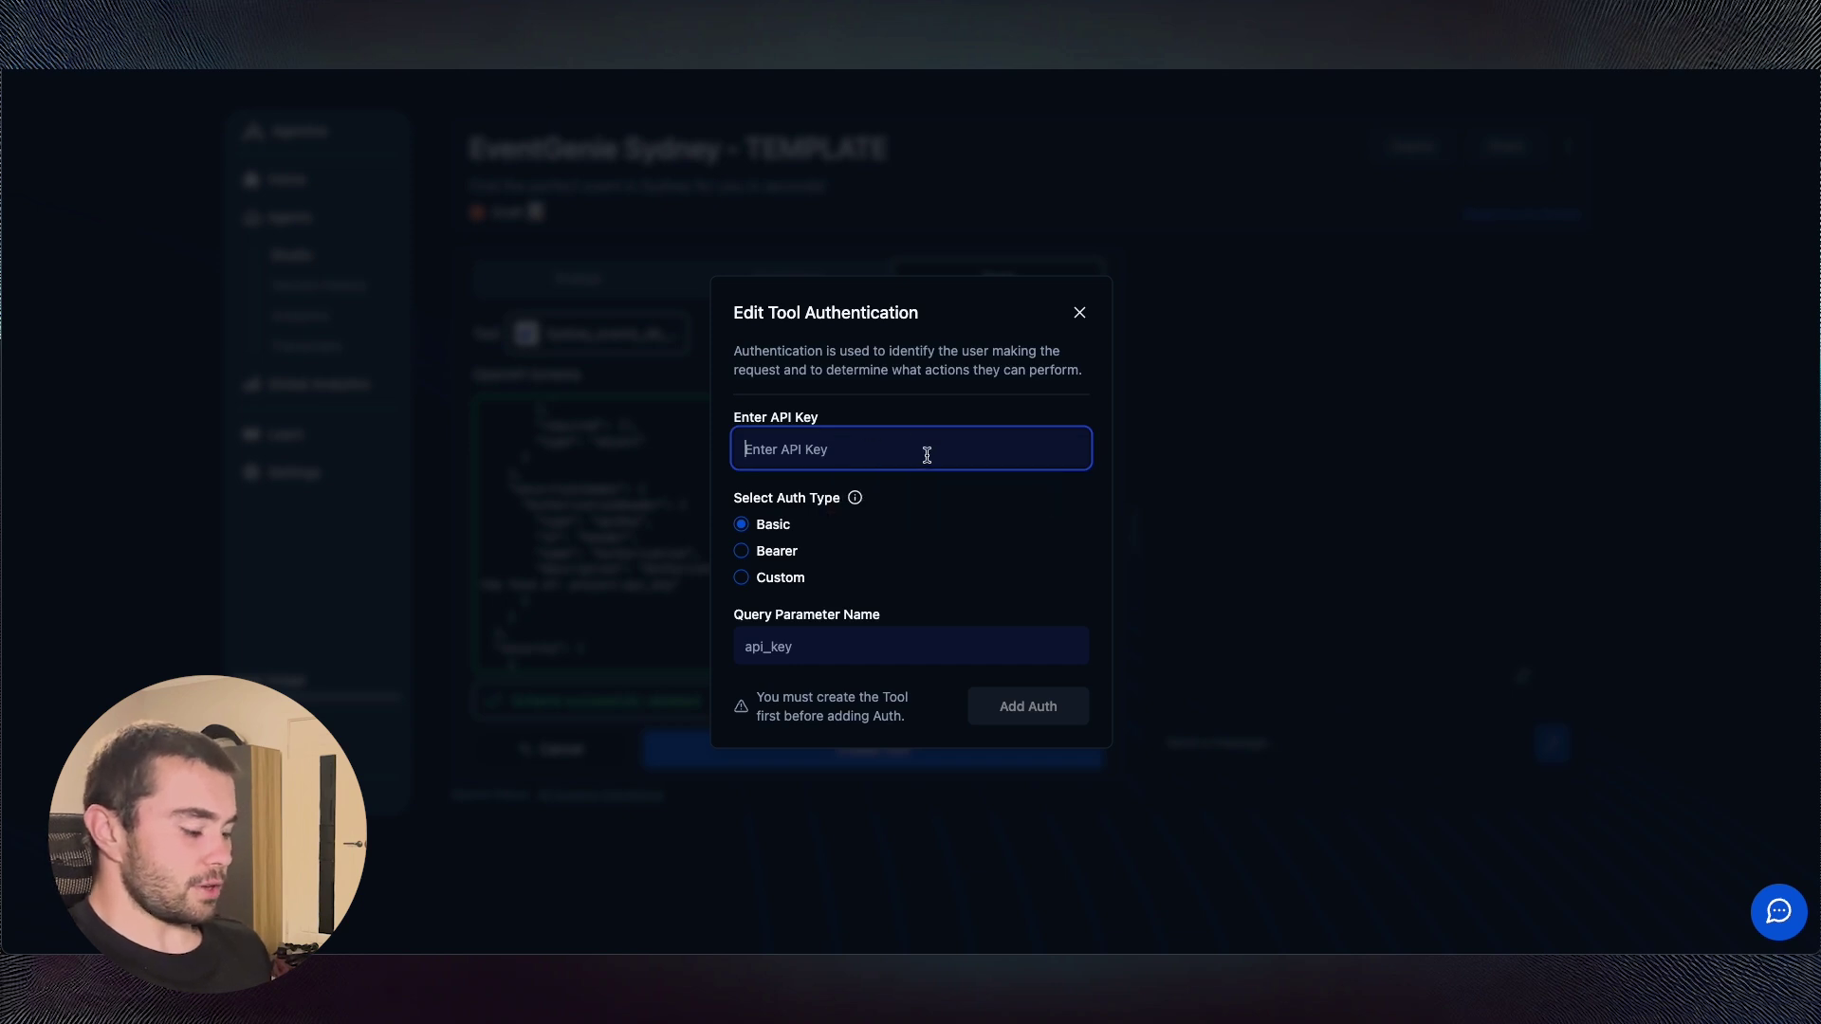
pyautogui.press('super+v')
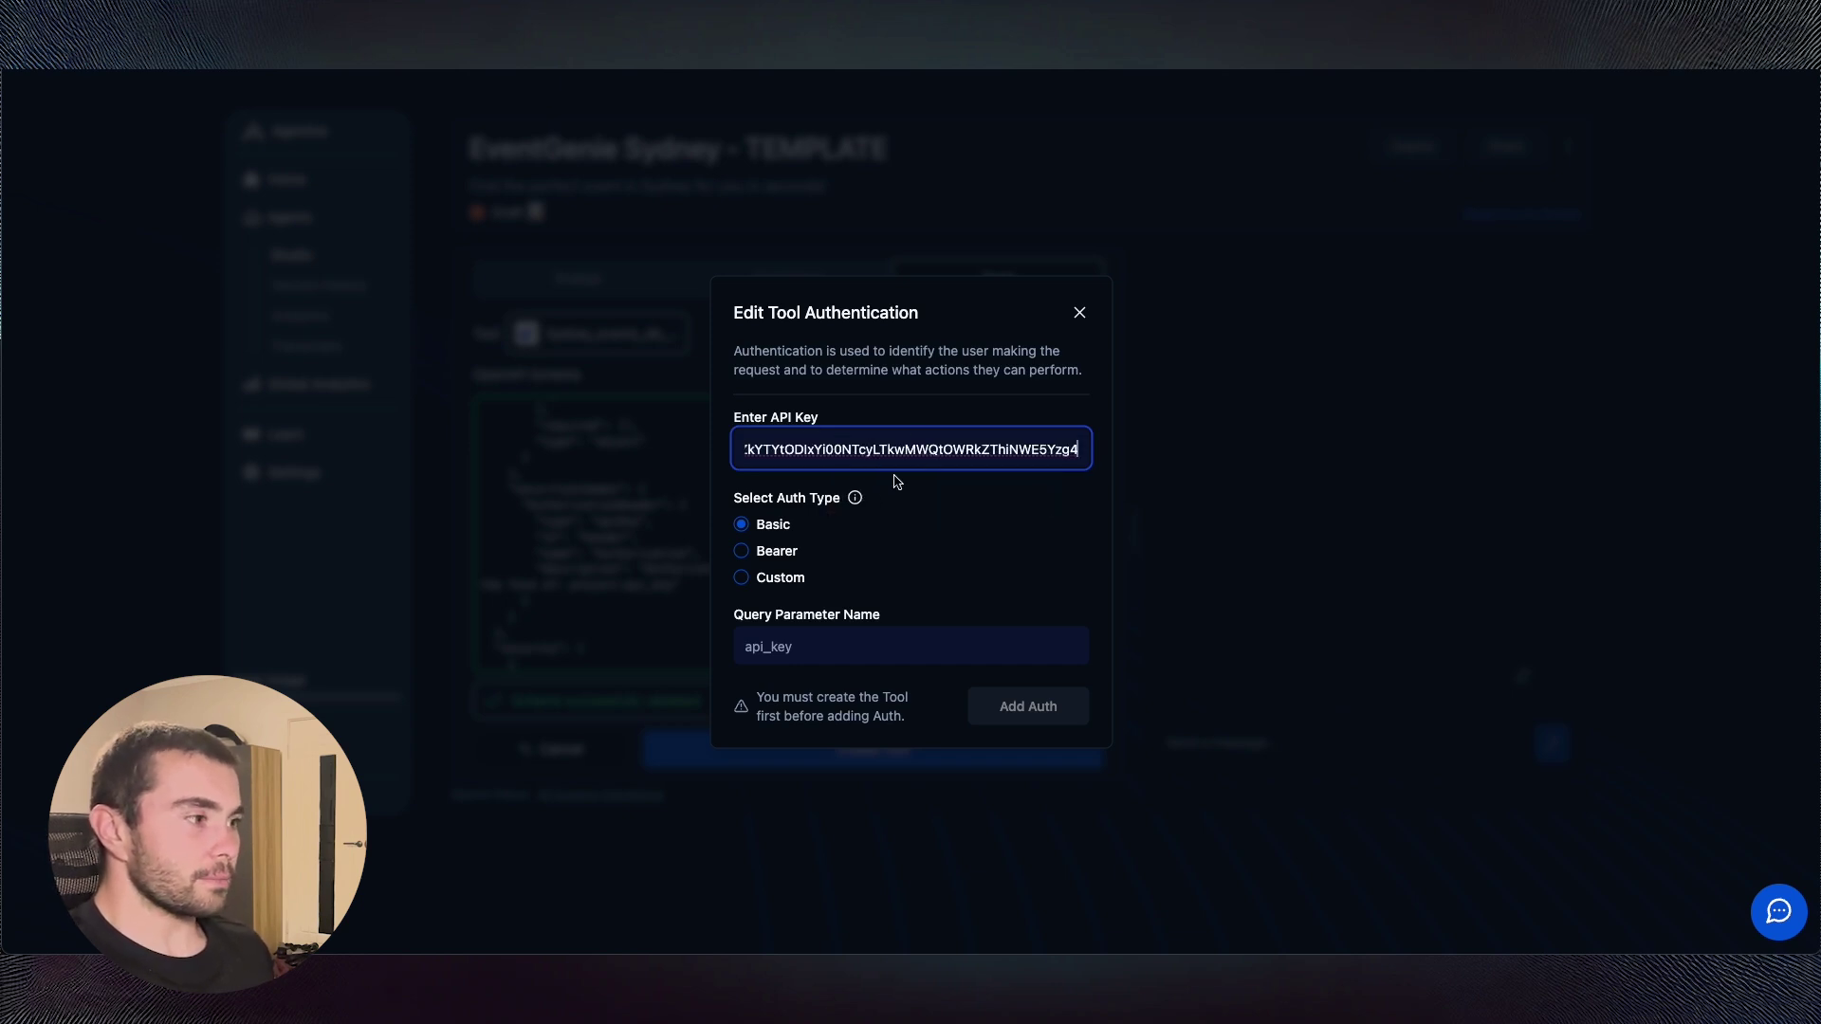
pyautogui.click(742, 579)
pyautogui.press('Down')
pyautogui.press('Return')
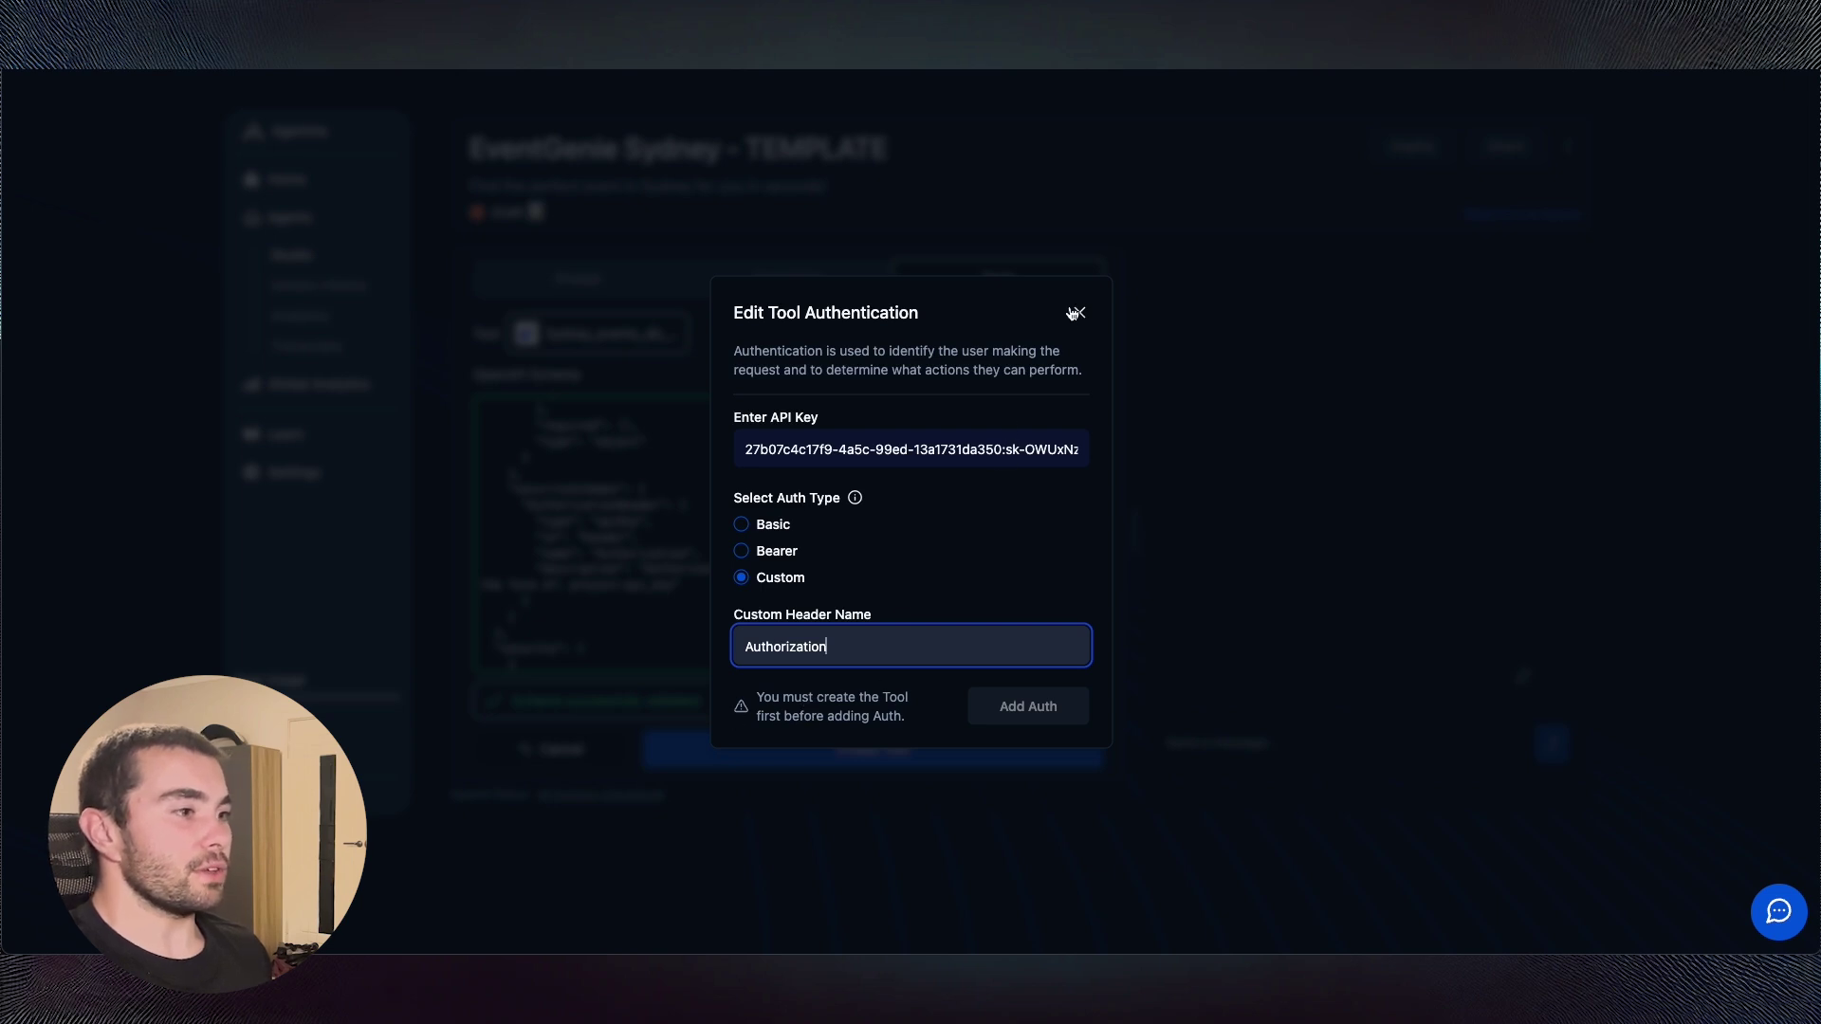
pyautogui.tripleClick(888, 451)
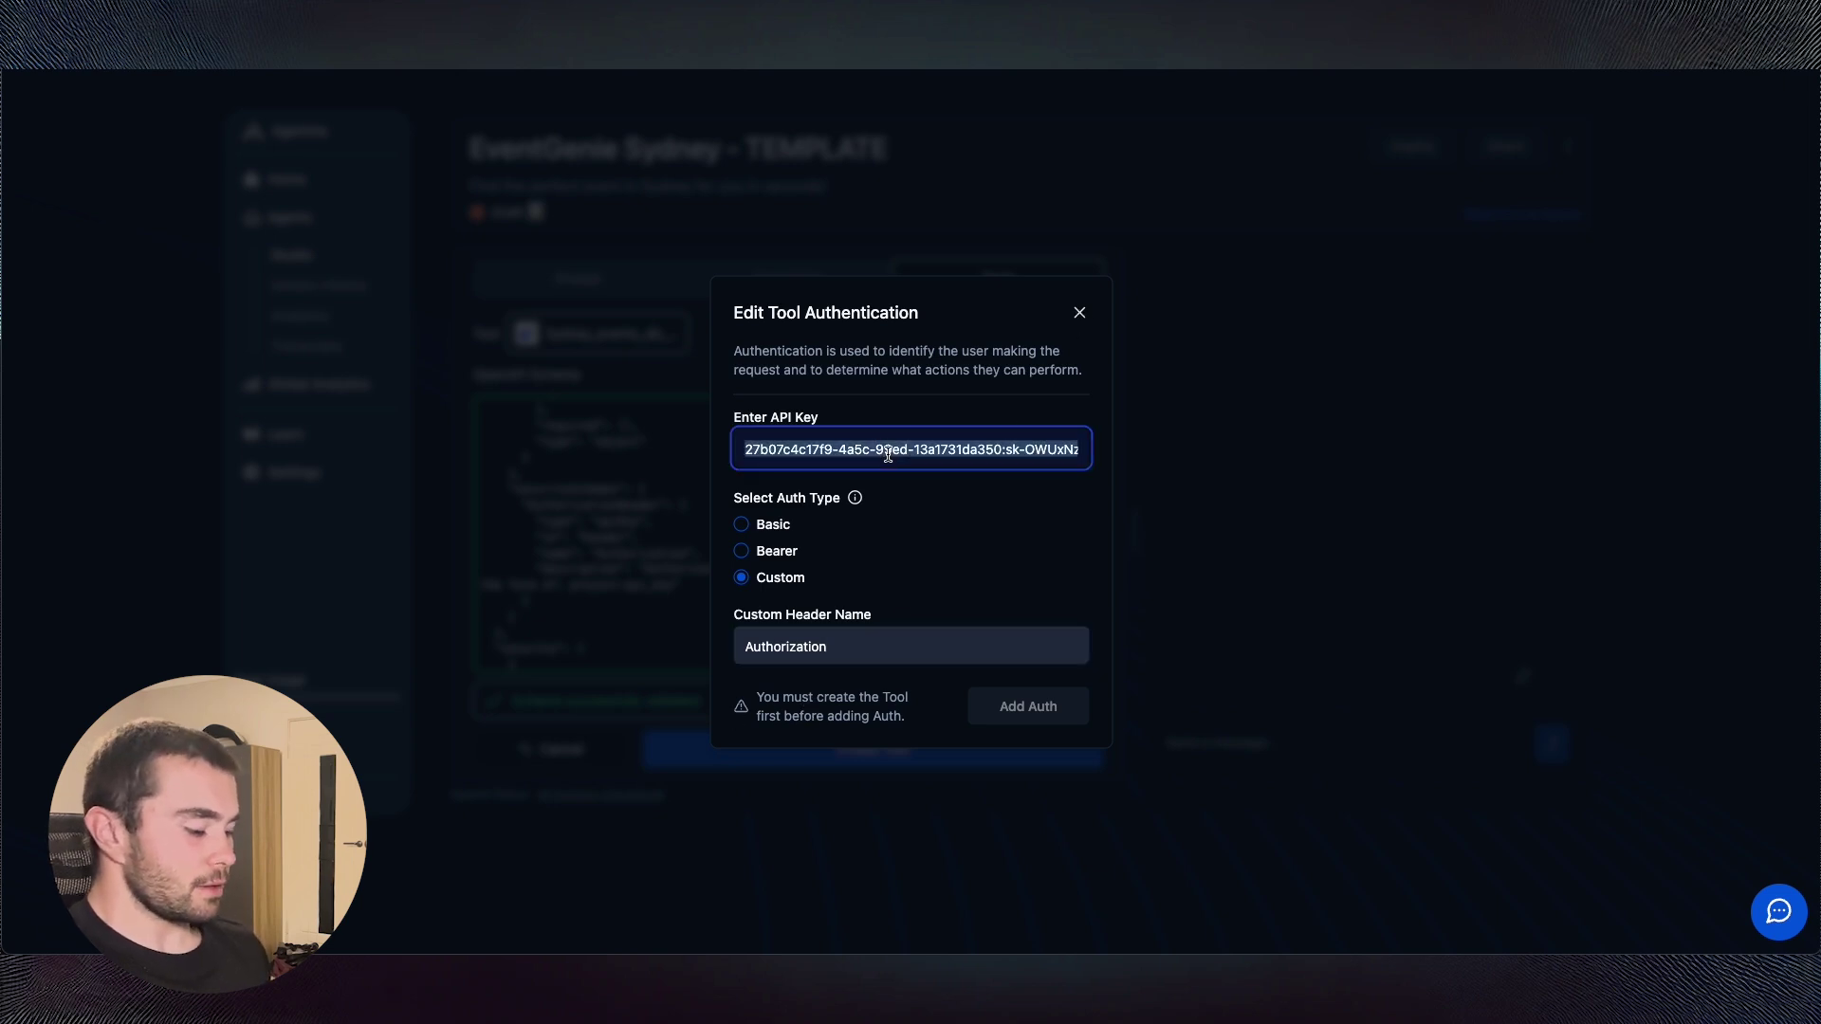
pyautogui.click(1080, 313)
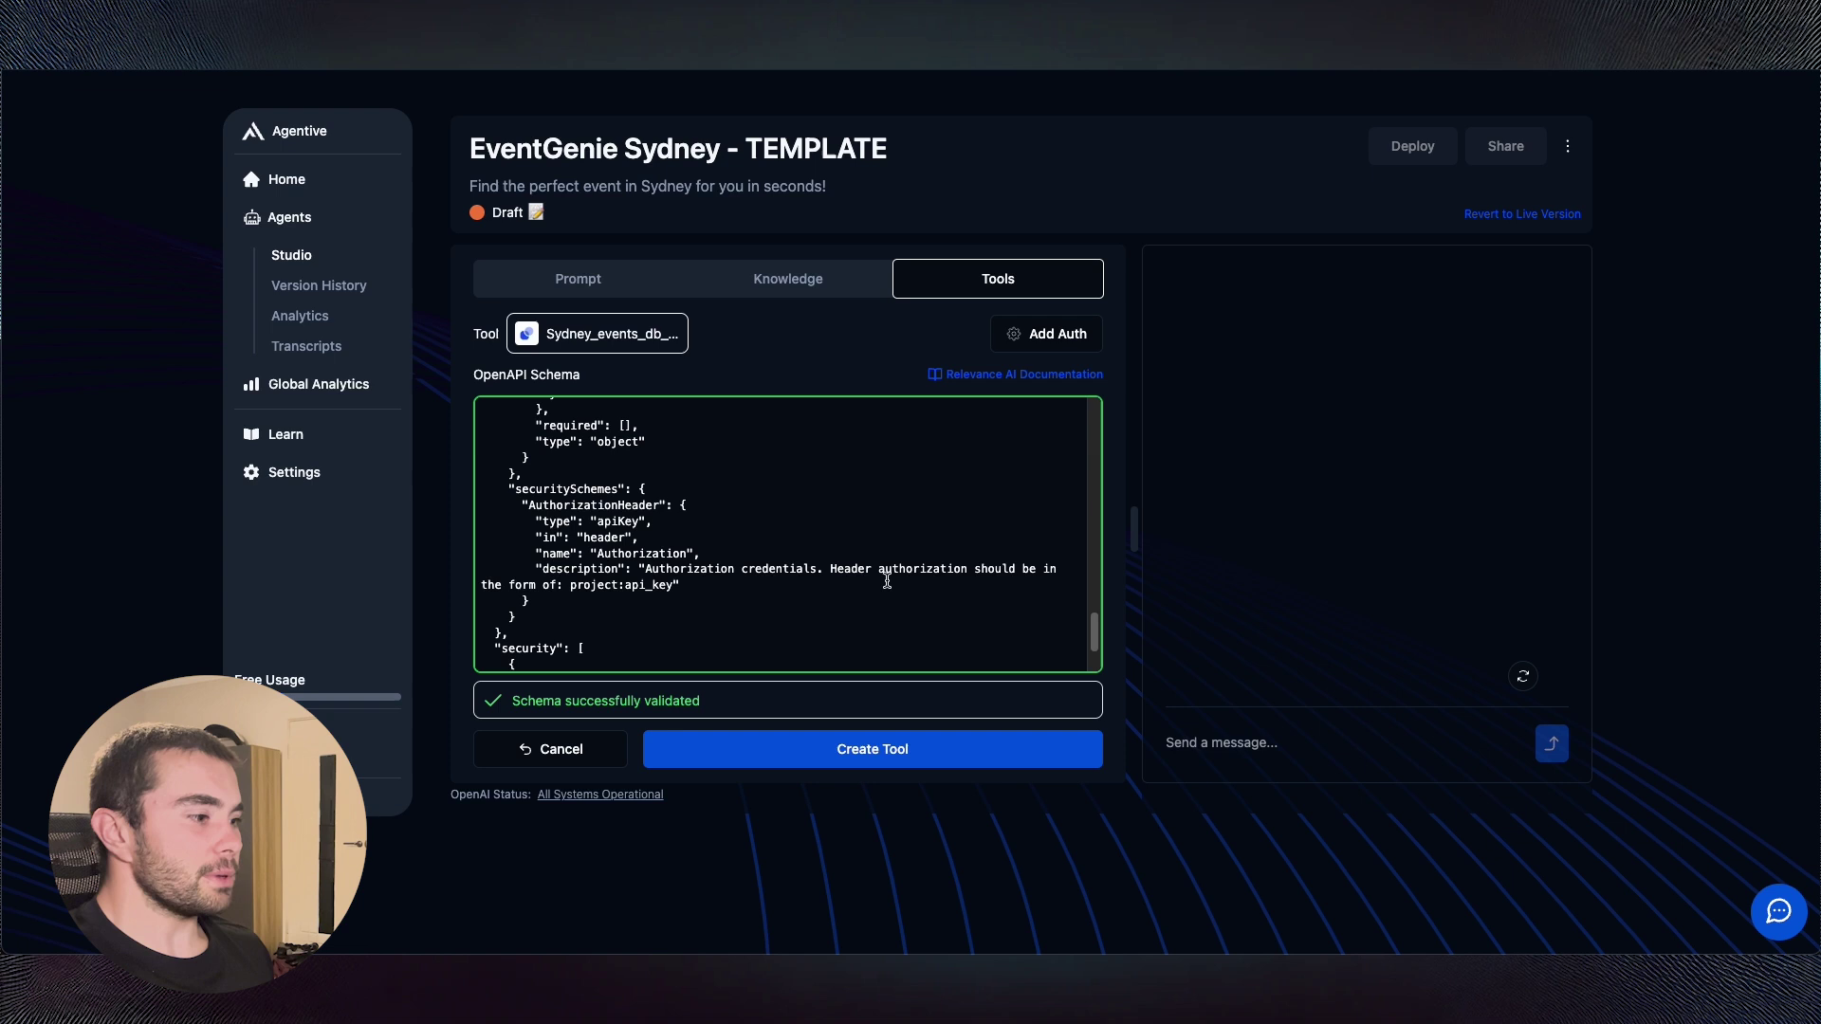
# - Create the tool and add its authentication with the copied API key, the Custom auth type and the header name Authorization
pyautogui.click(905, 754)
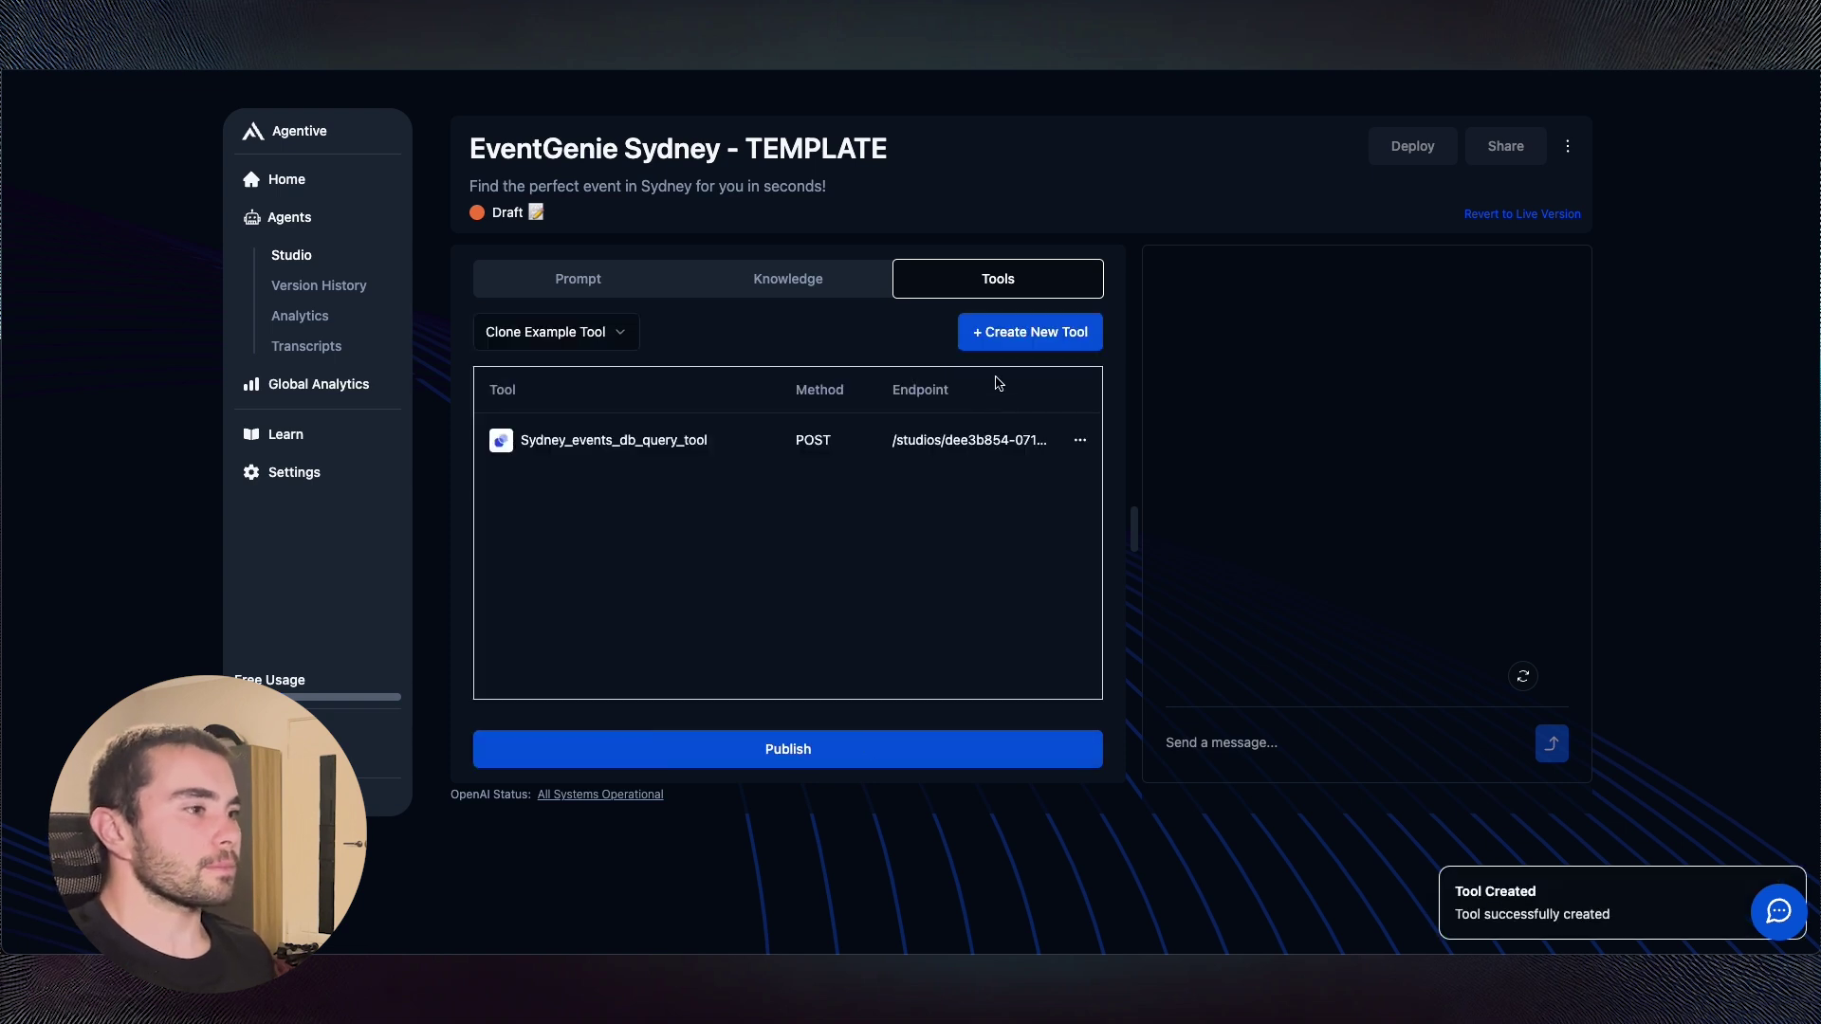
pyautogui.click(1081, 441)
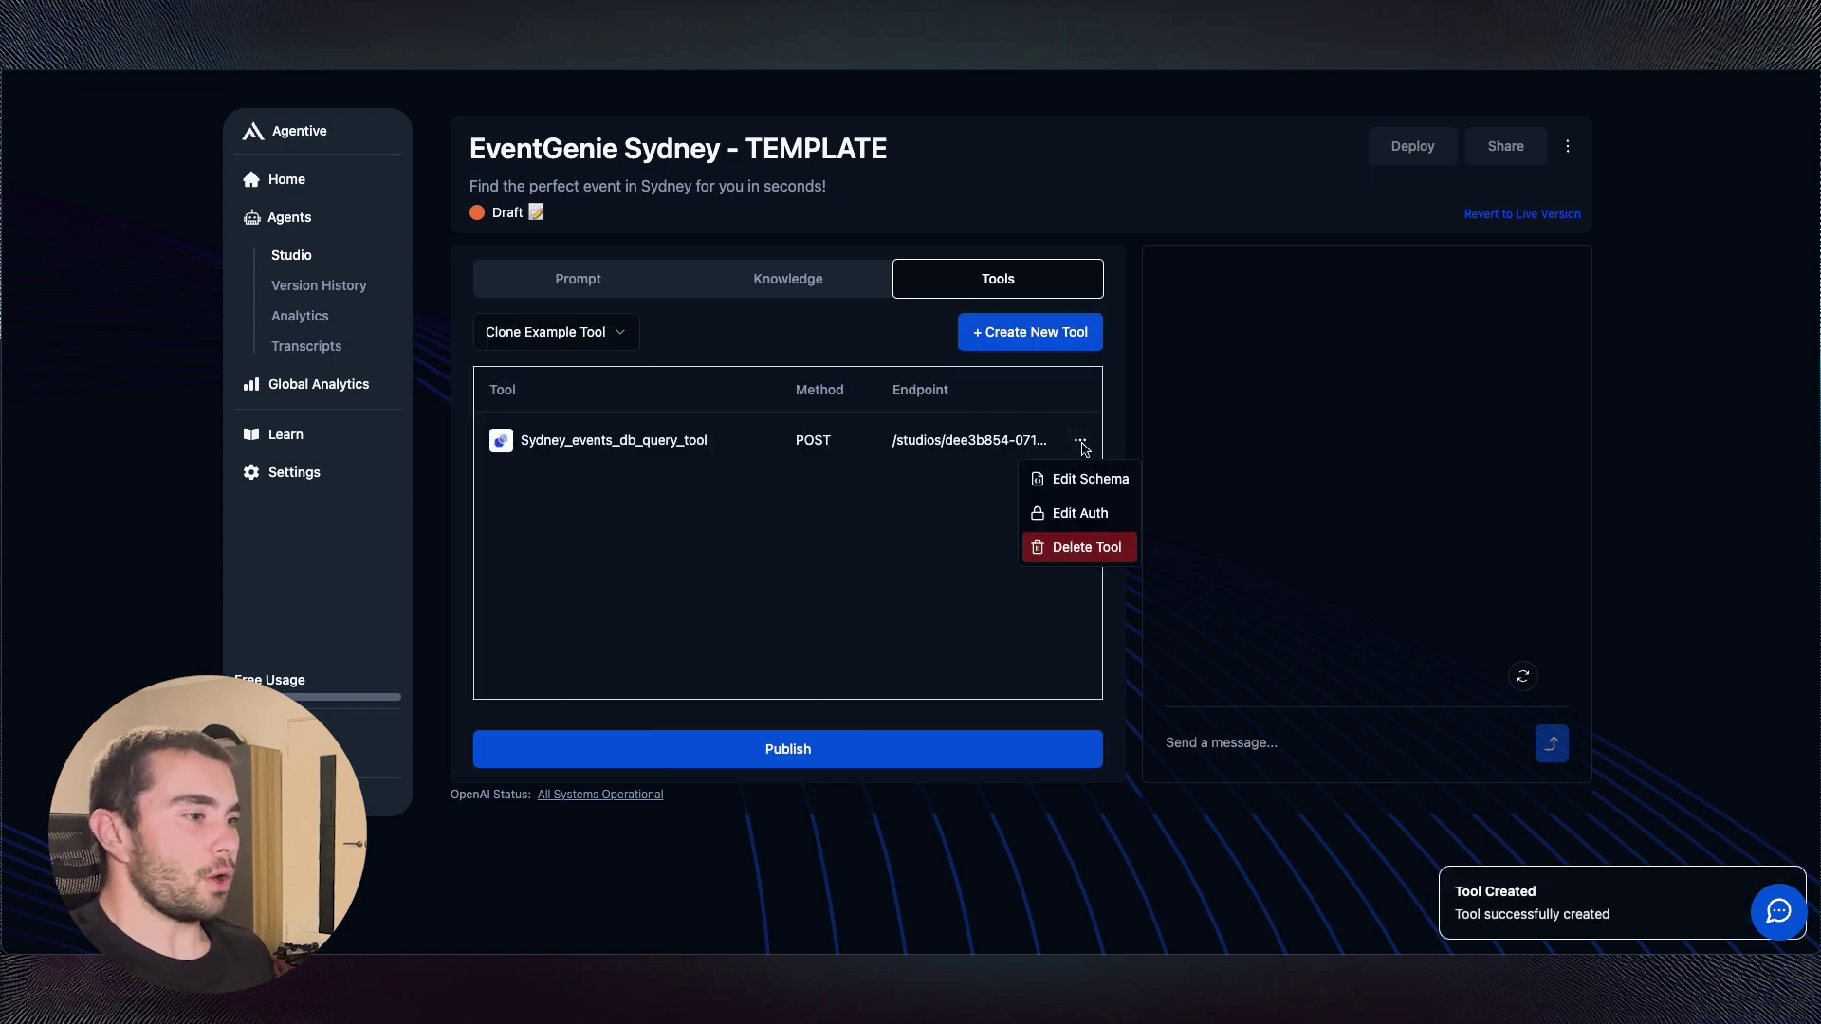
pyautogui.click(1082, 517)
pyautogui.click(822, 460)
pyautogui.press('super+v')
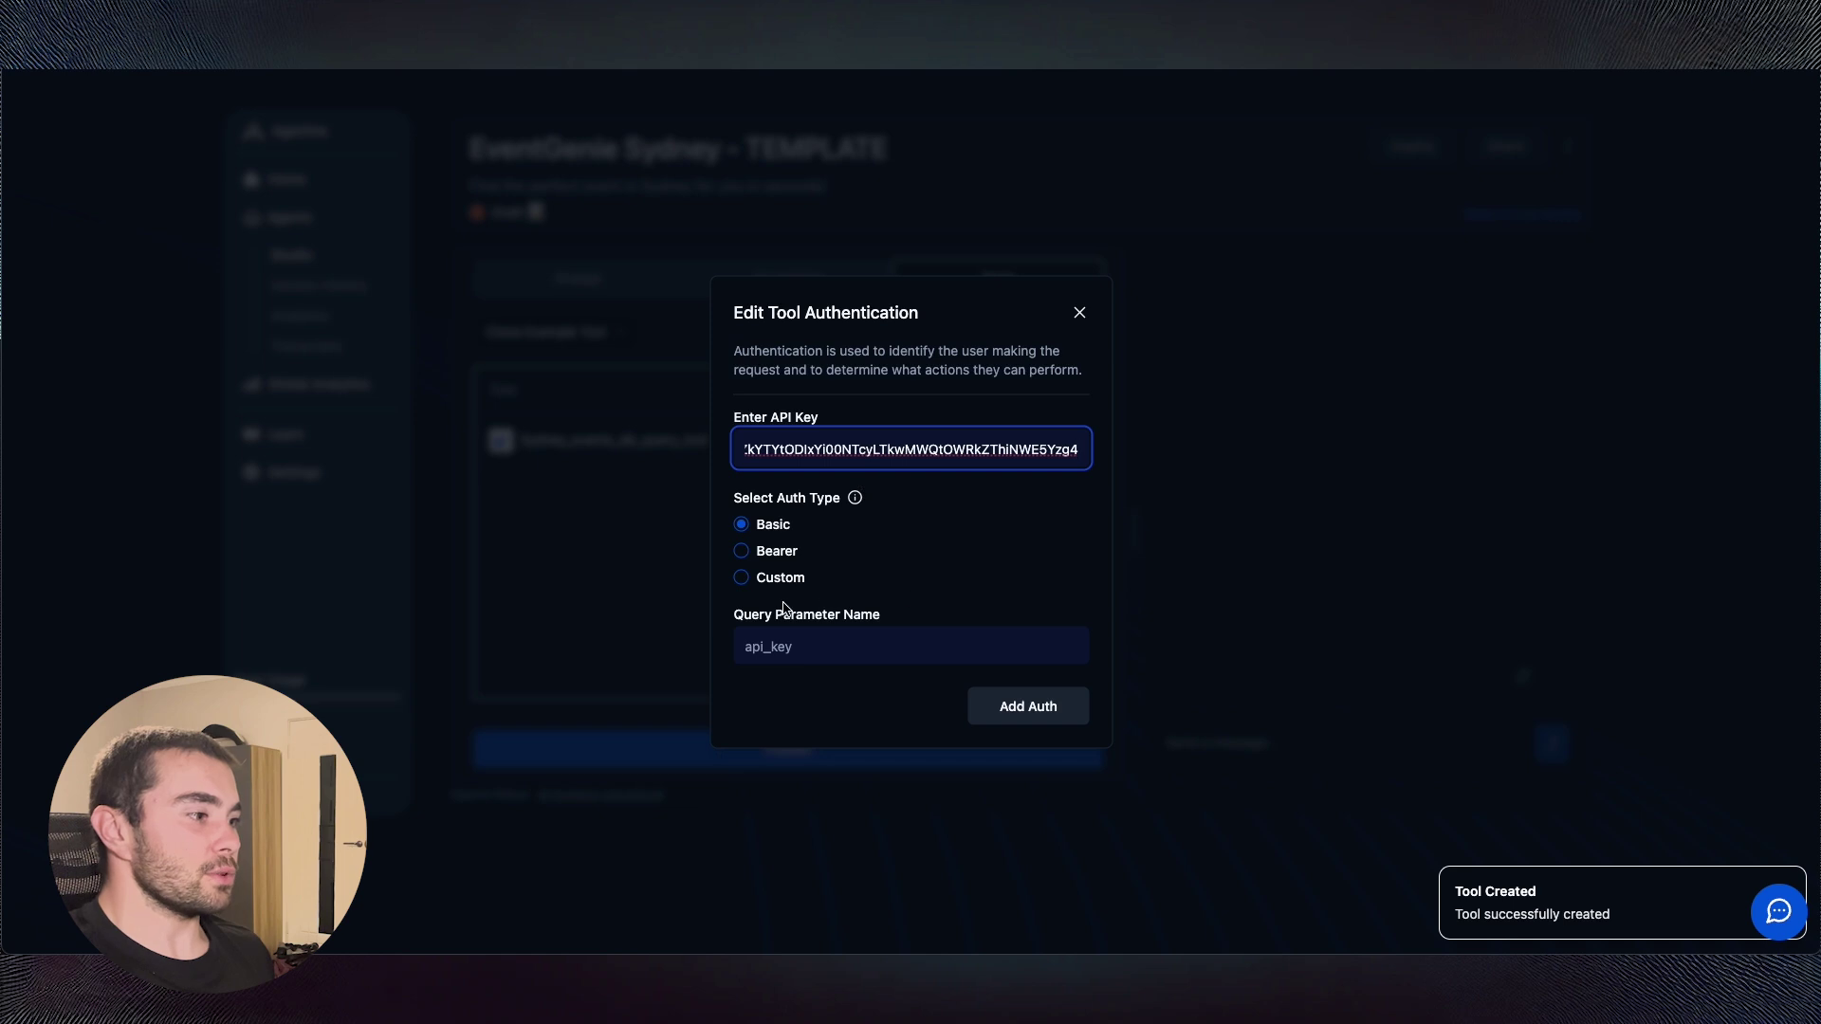
pyautogui.click(741, 578)
pyautogui.click(841, 645)
pyautogui.click(882, 693)
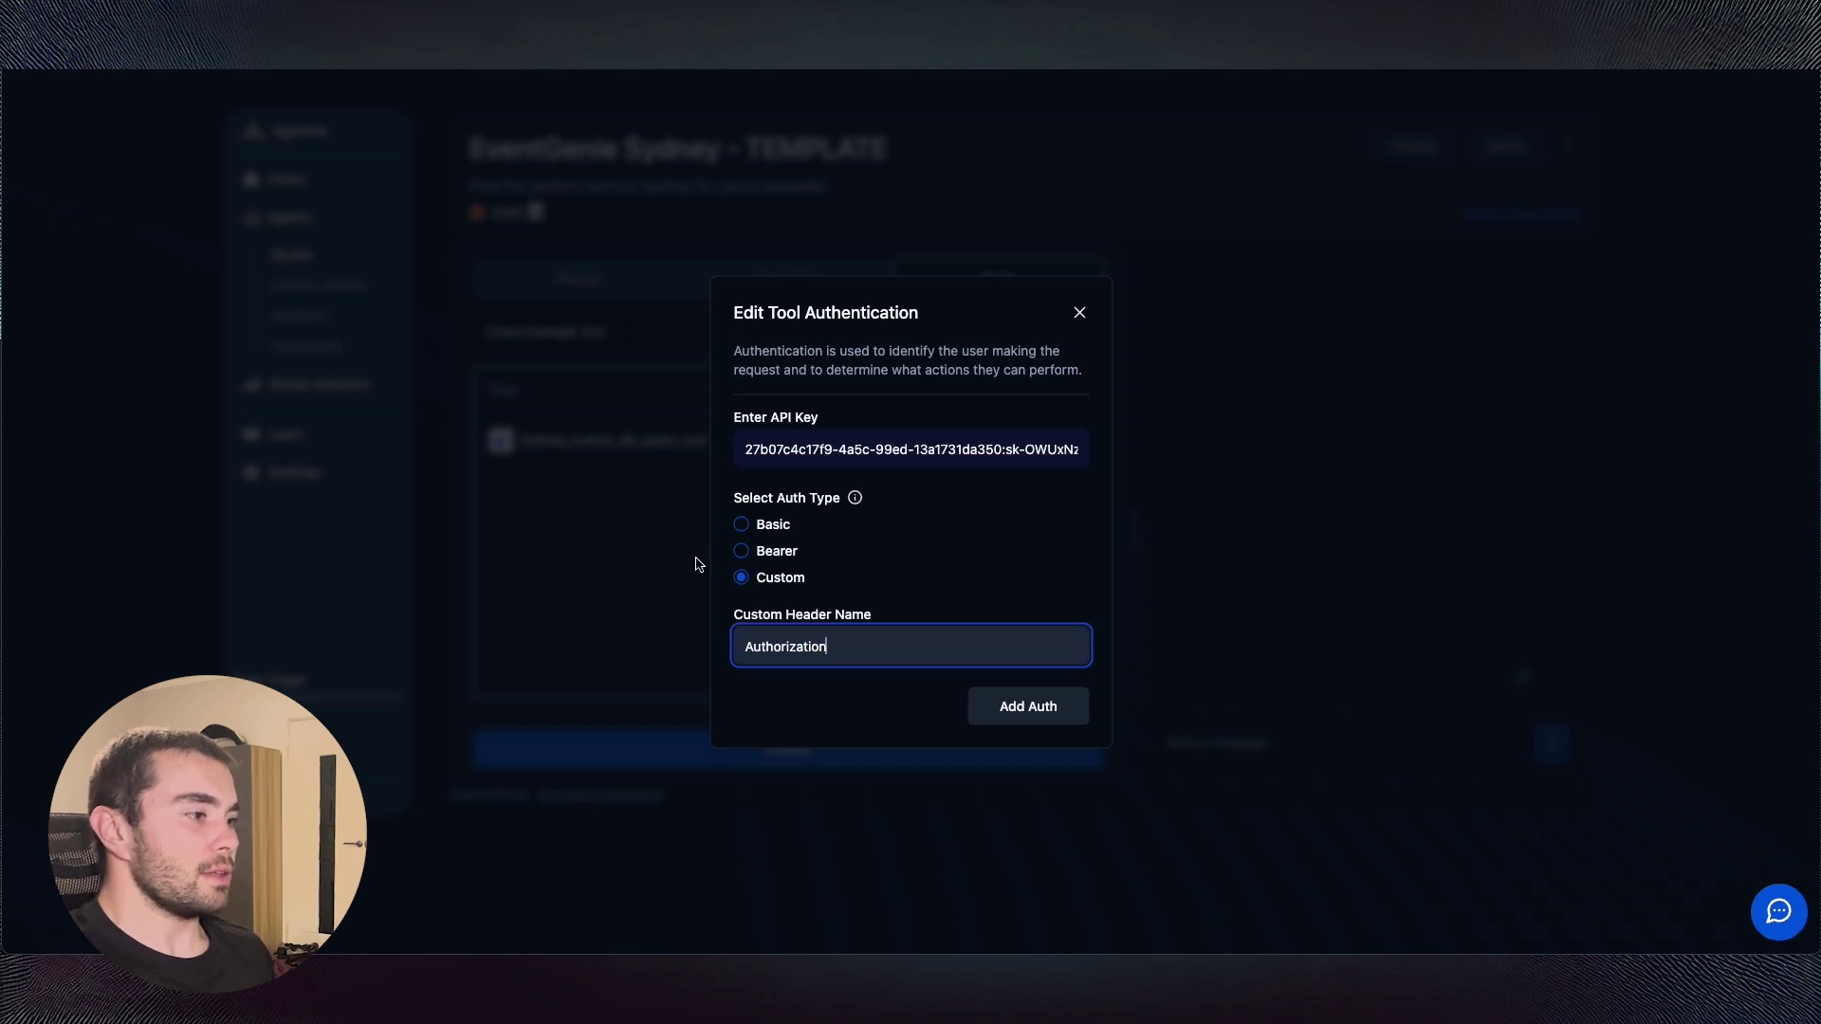
pyautogui.click(1032, 711)
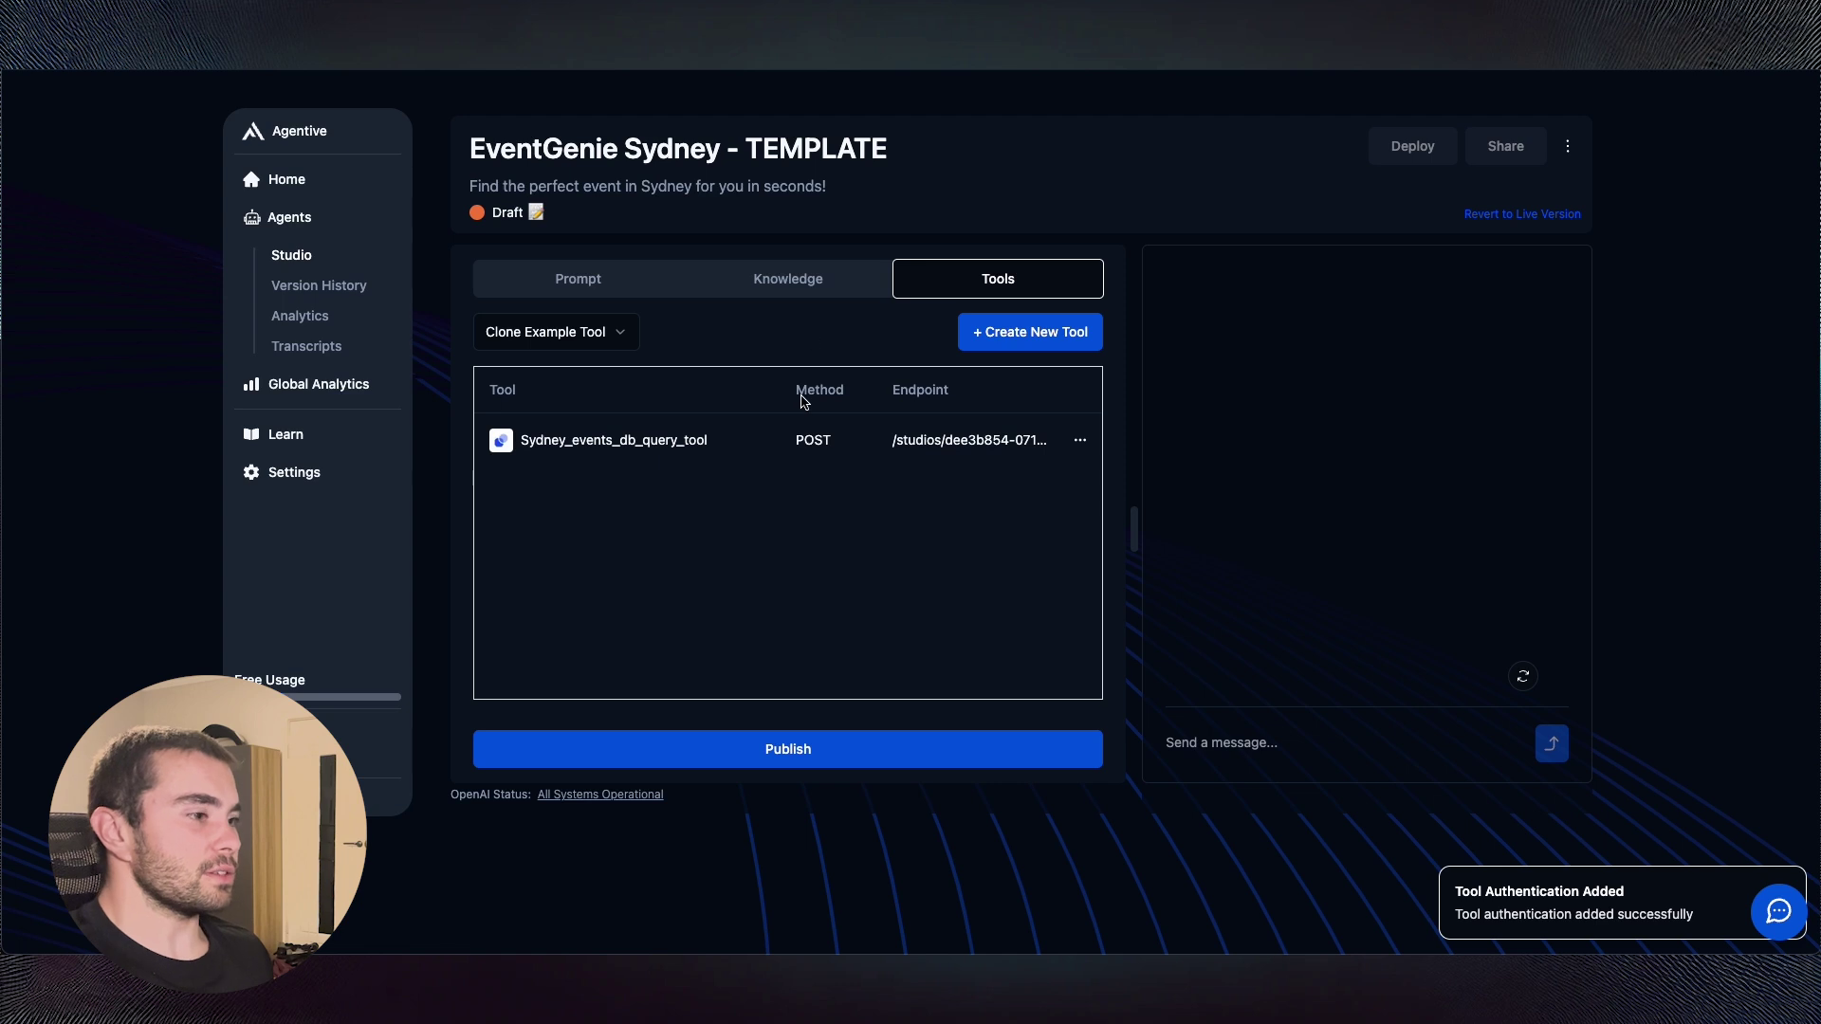
# - Publish EventGenie Sydney and ask it in the chat "any events at the basement during november?"
pyautogui.click(779, 749)
pyautogui.click(1025, 575)
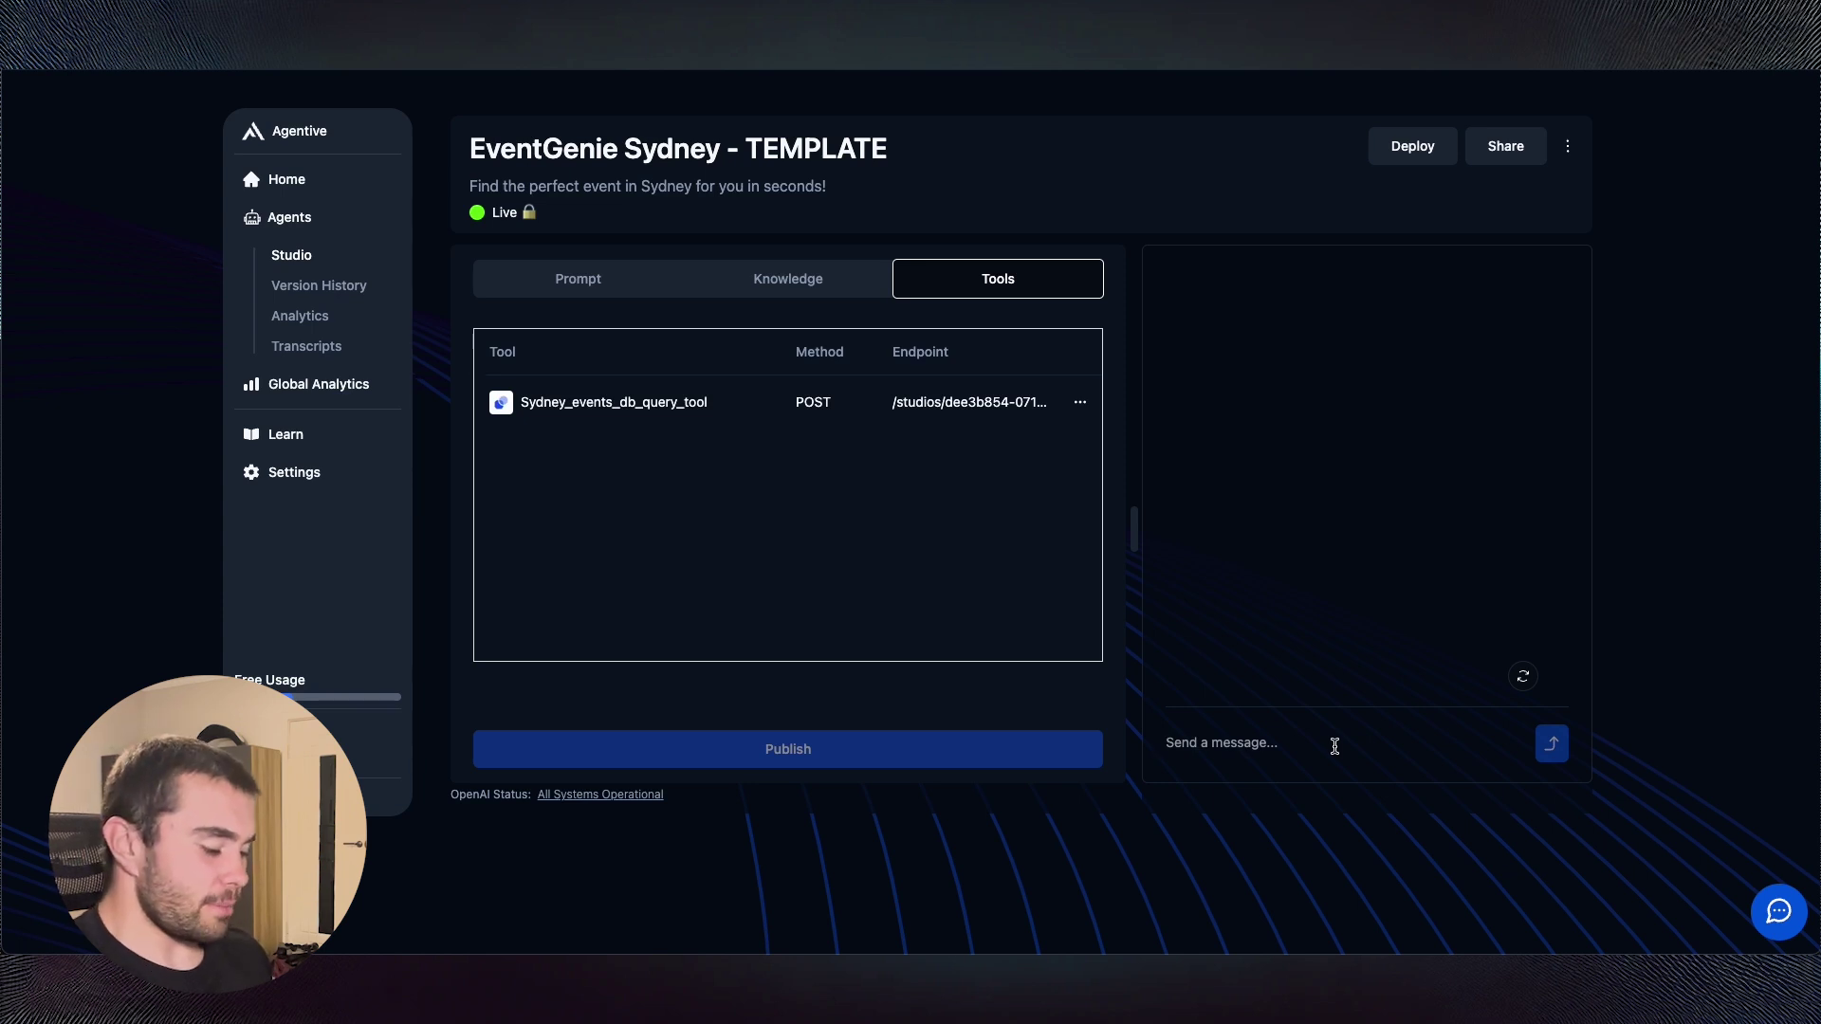
pyautogui.write('any events at the basement during november?')
pyautogui.press('Return')
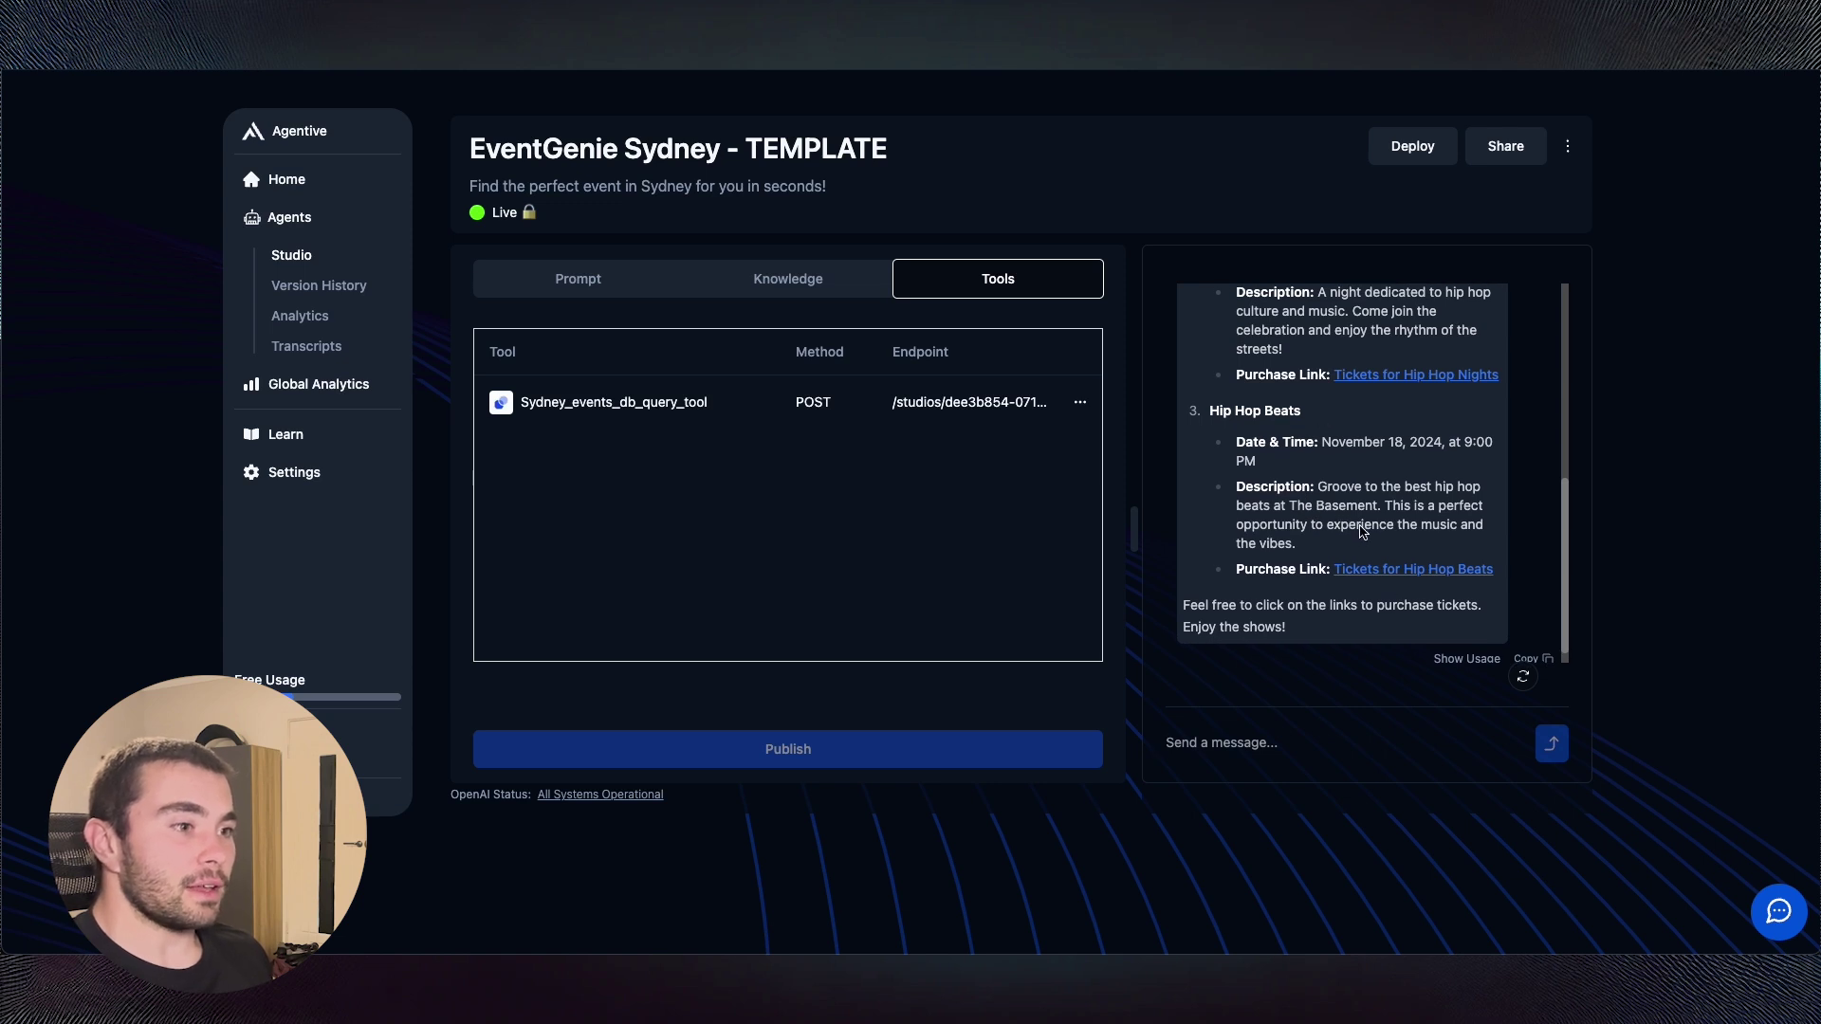
# - Review the agent's reply with its event details and purchase links, and examine the message usage and the output of Sydney_events_db_query_tool
pyautogui.scroll(3, 1309, 493)
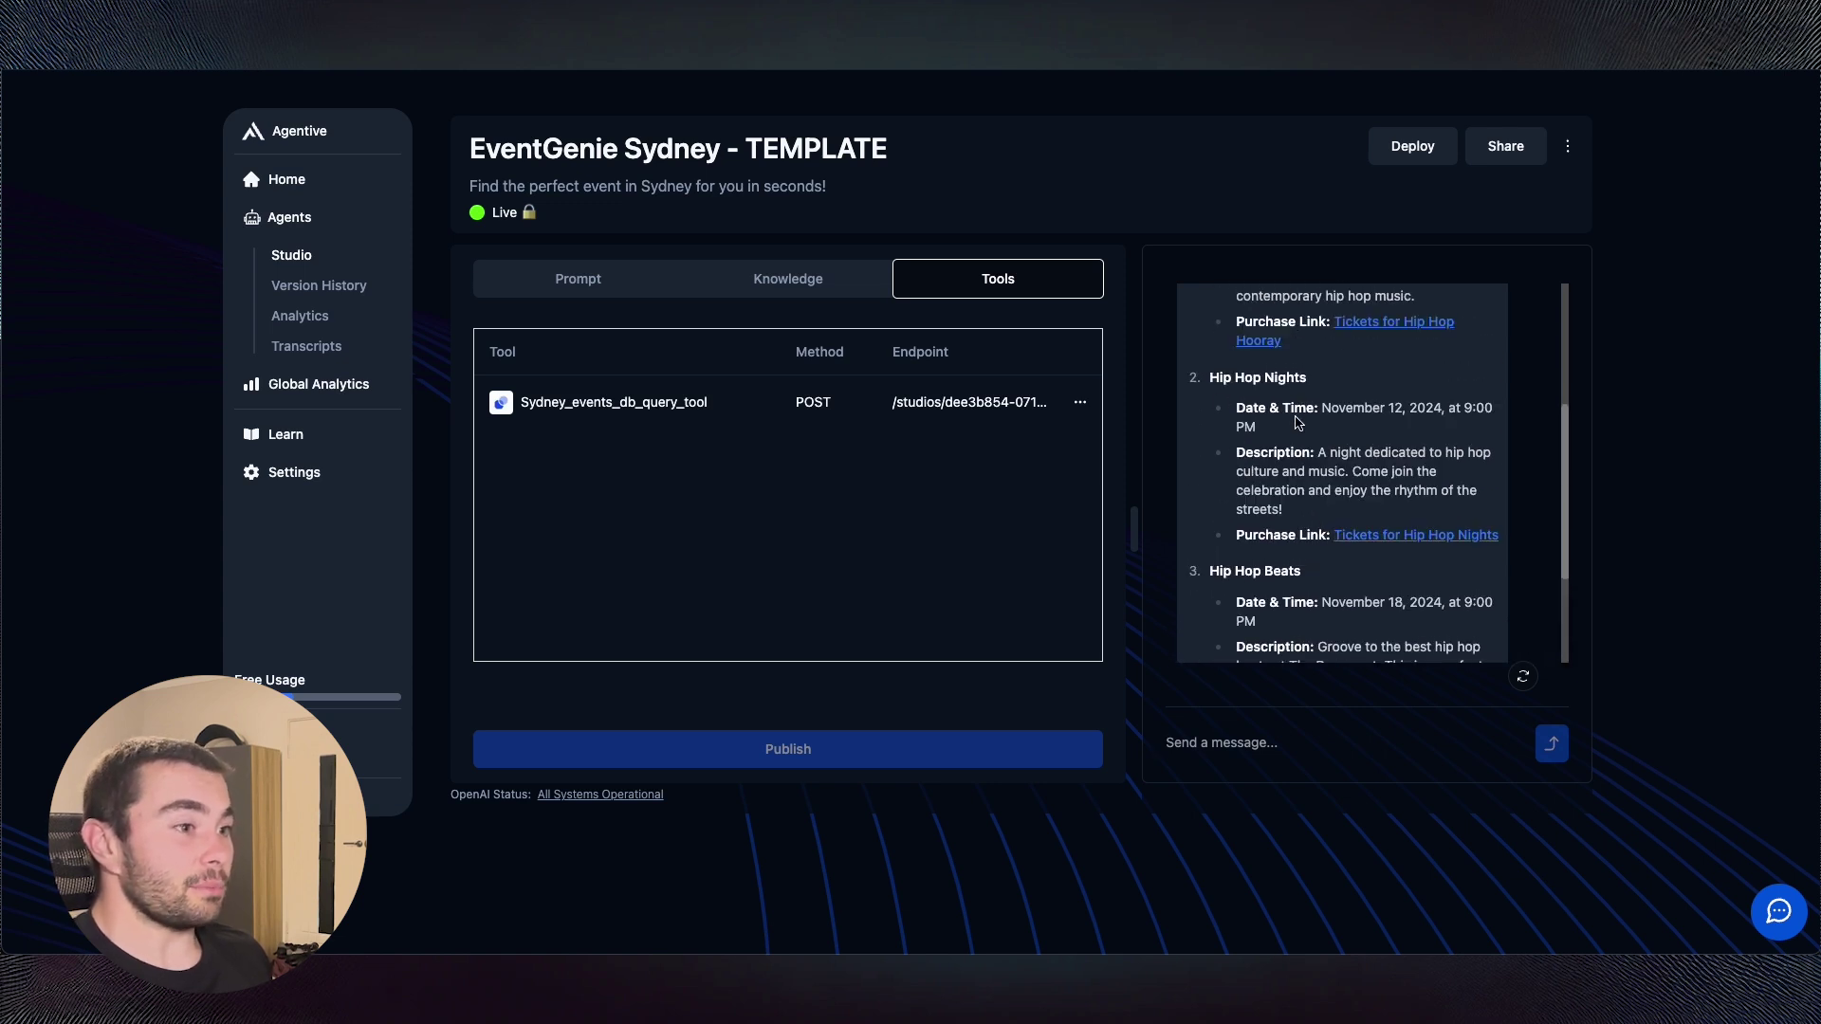
pyautogui.scroll(3, 1297, 422)
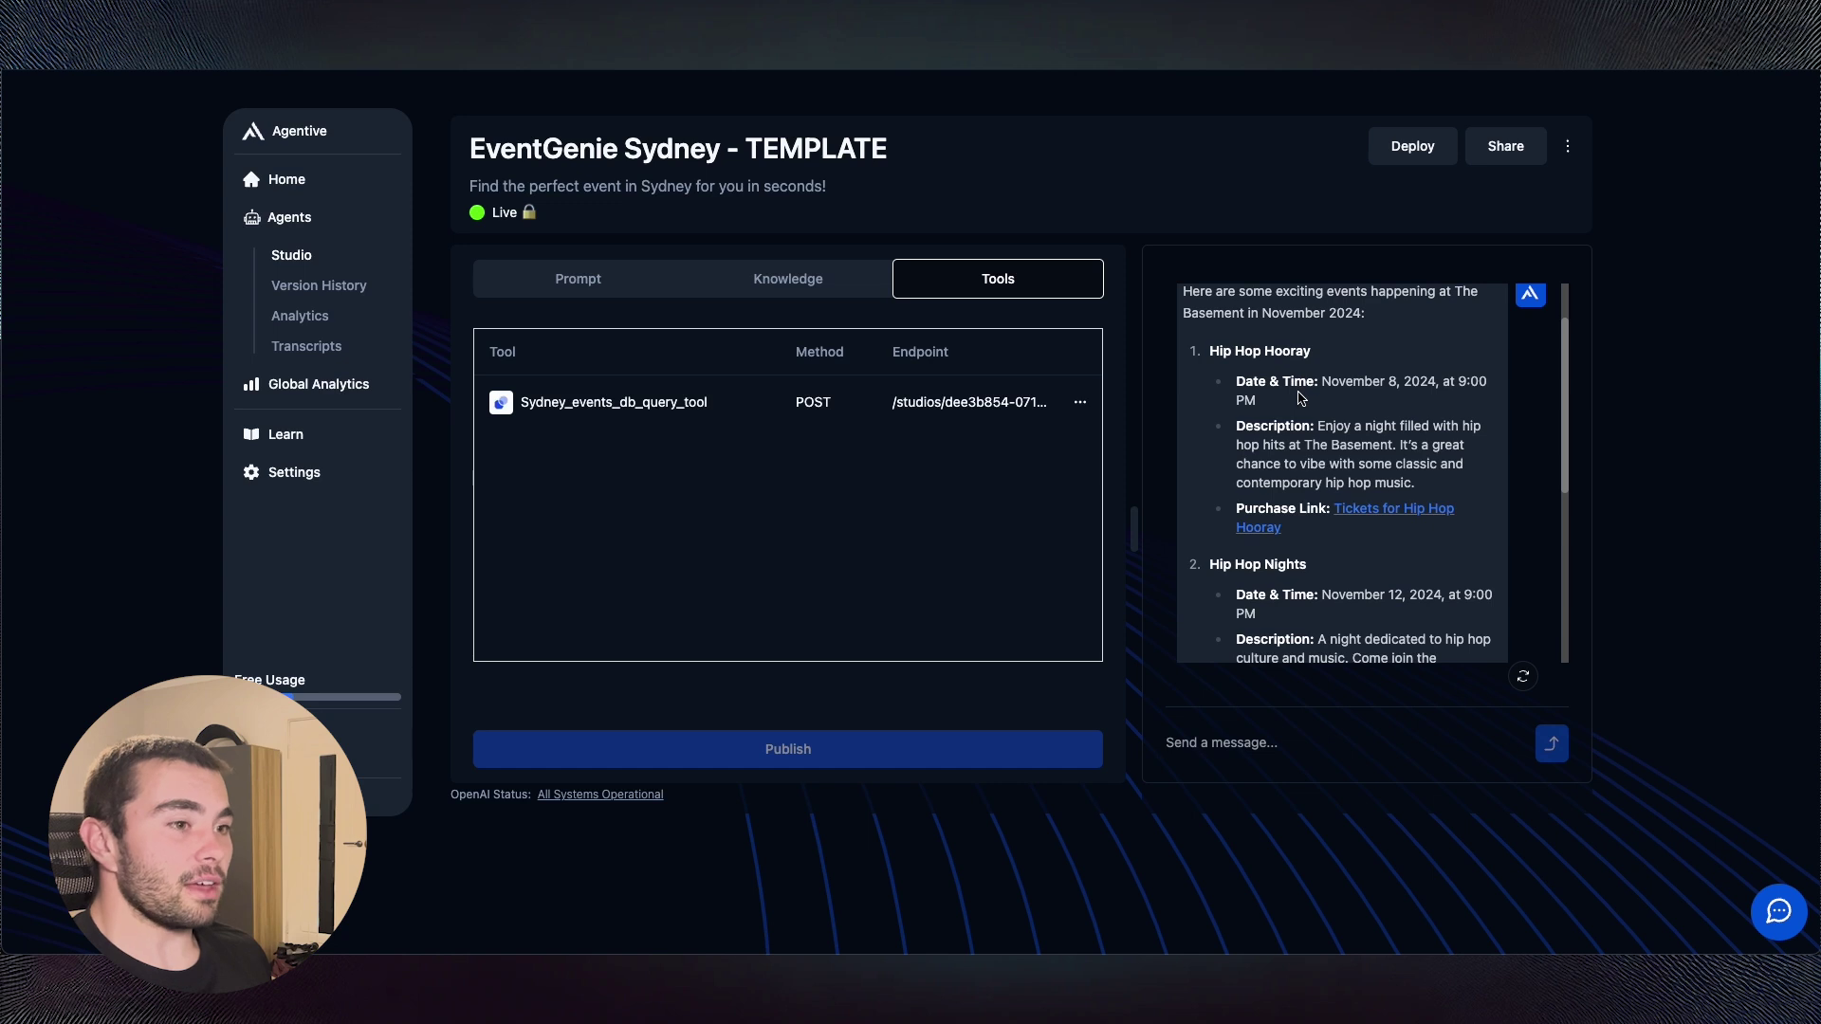
pyautogui.scroll(1, 1377, 450)
pyautogui.scroll(-5, 1385, 541)
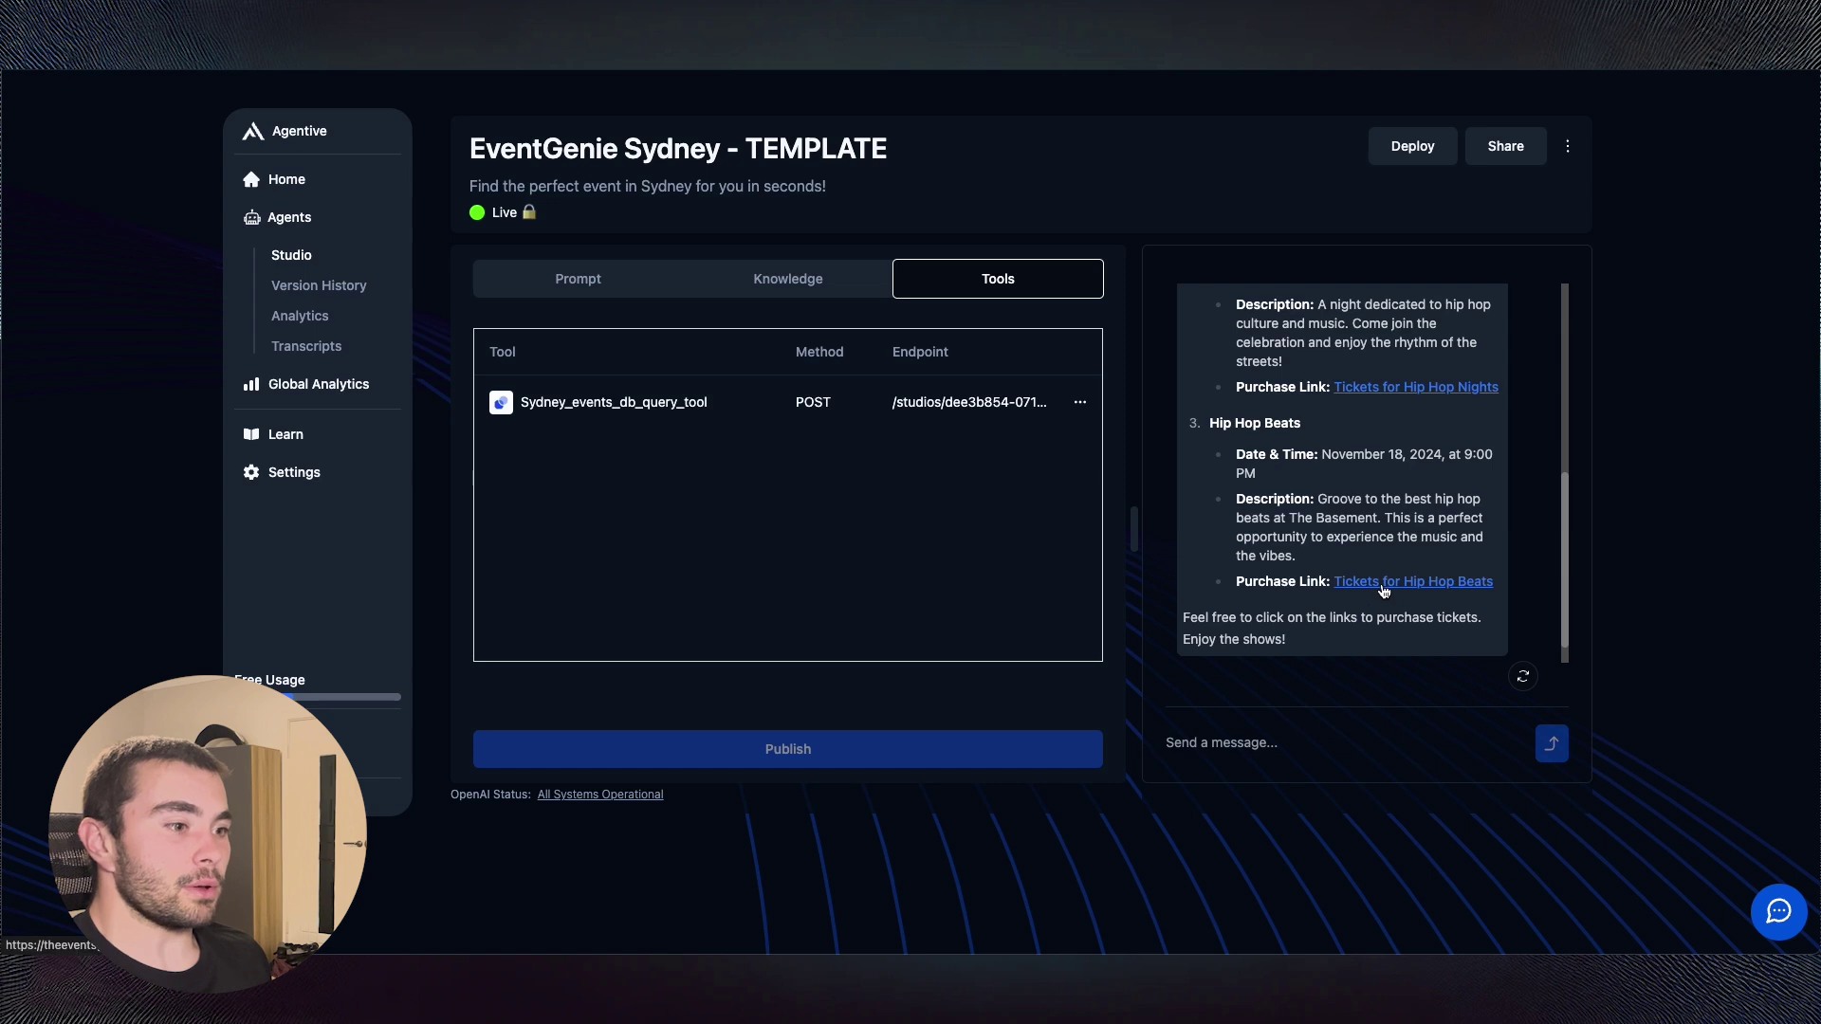
pyautogui.scroll(-1, 1318, 550)
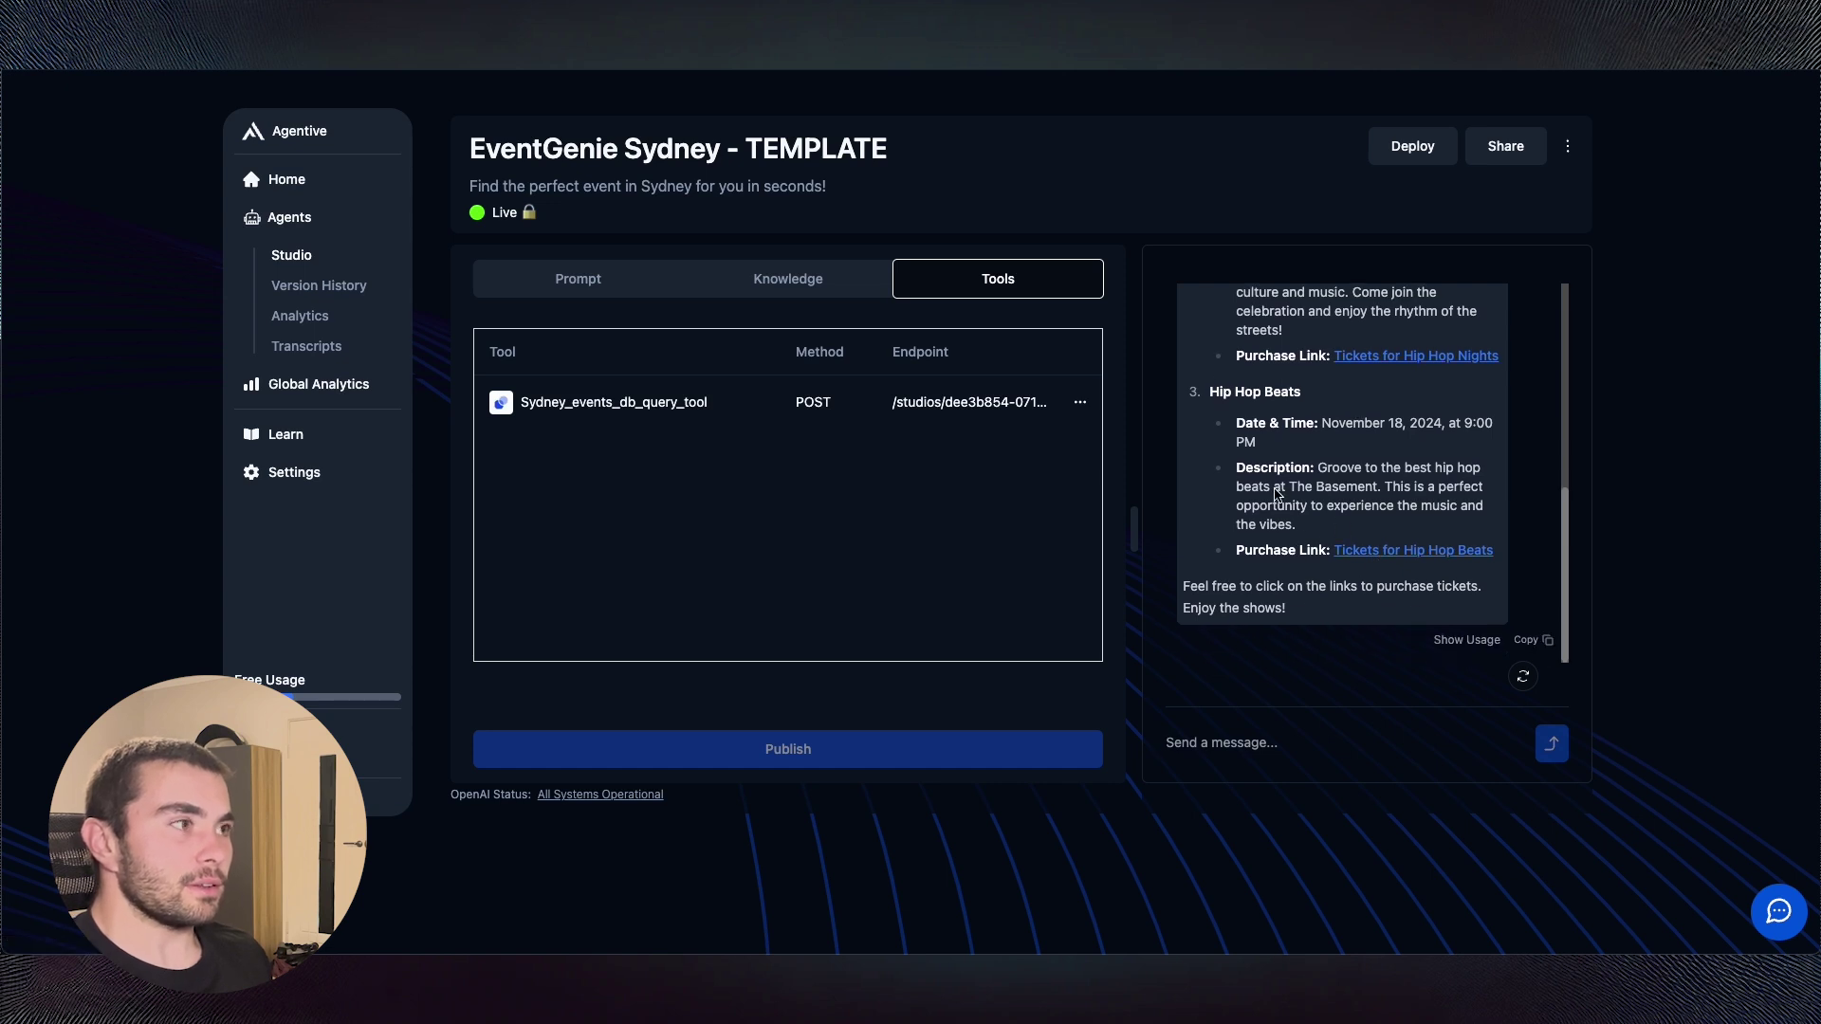
pyautogui.click(1454, 637)
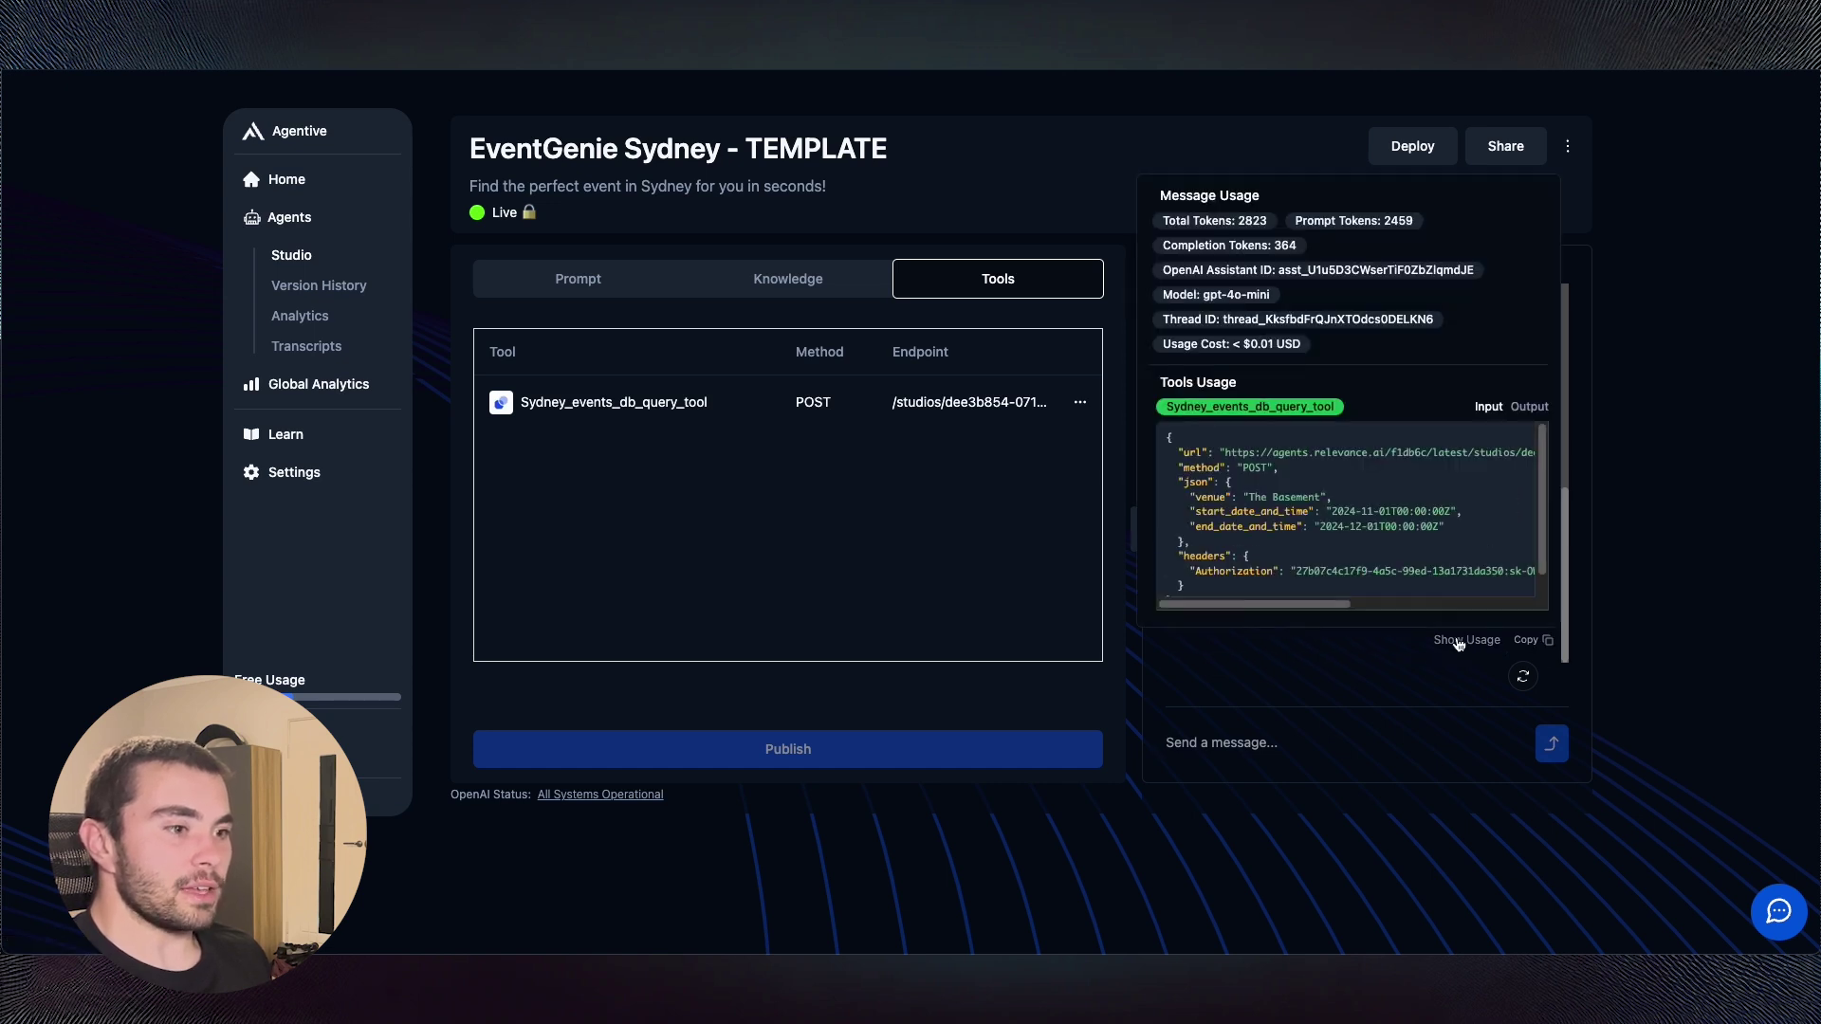
pyautogui.click(1514, 418)
pyautogui.hscroll(10, 1362, 487)
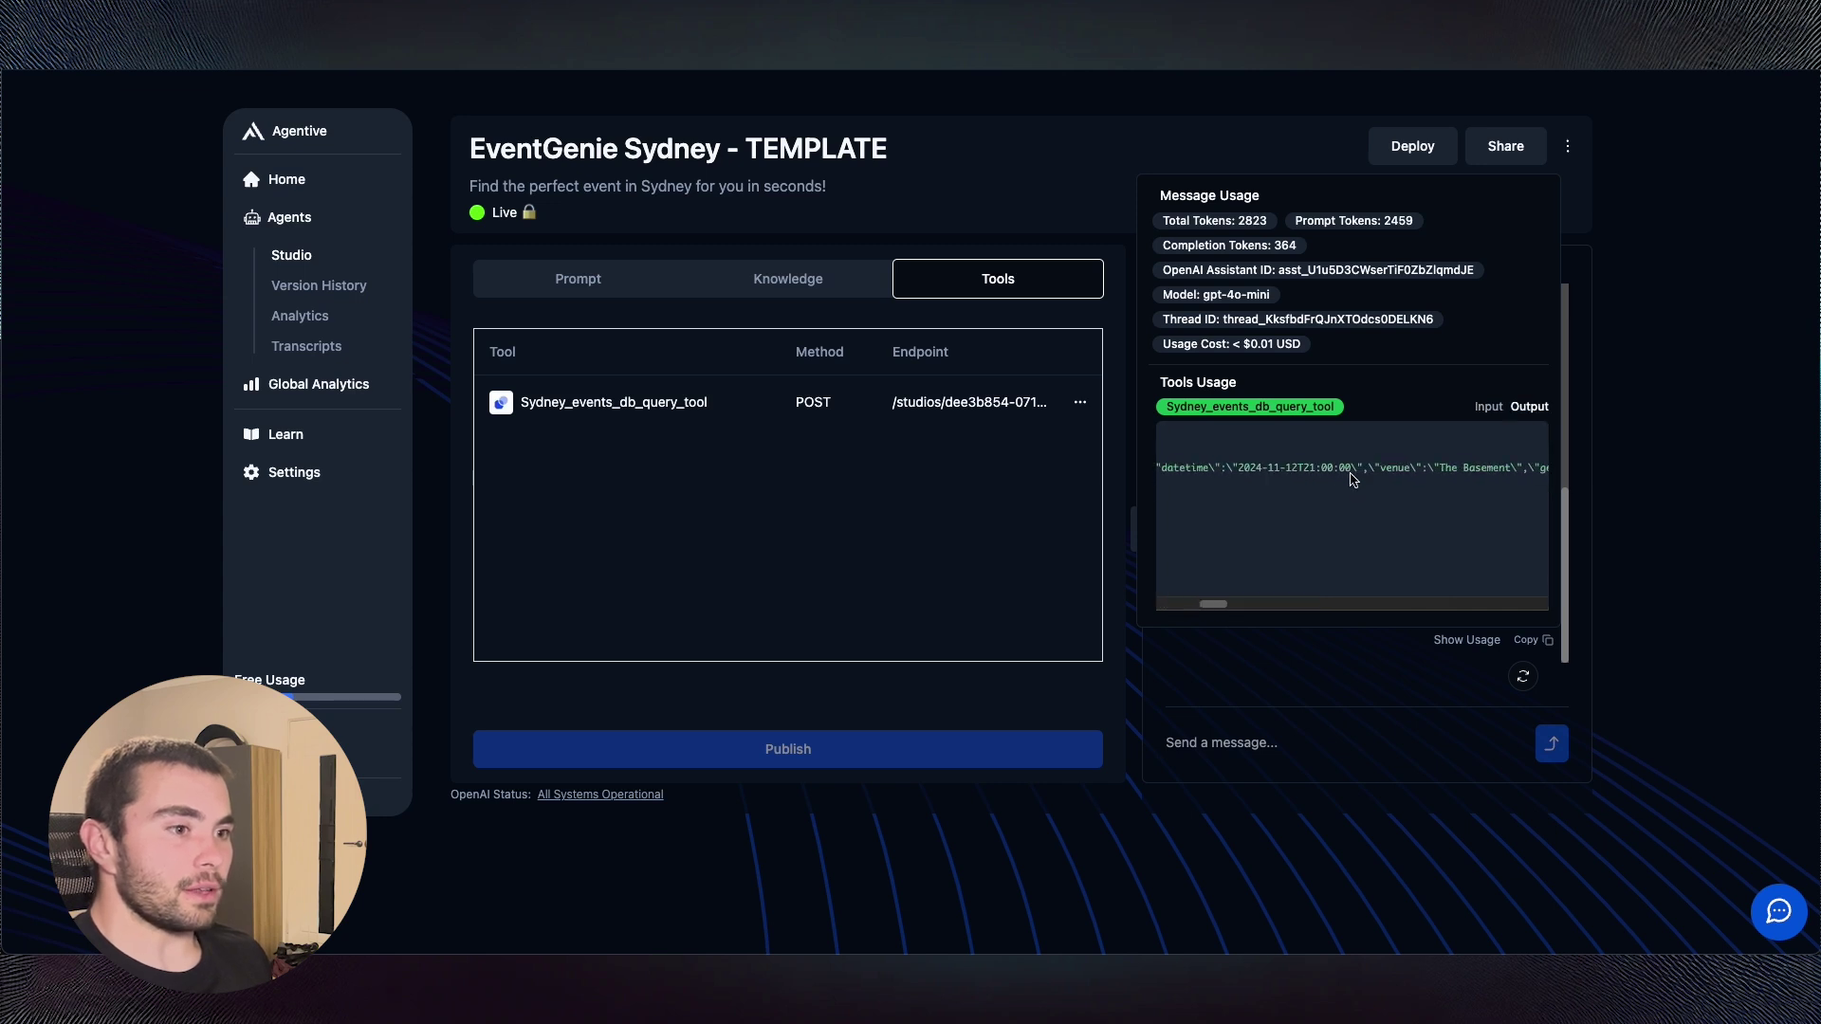
pyautogui.hscroll(10, 1367, 488)
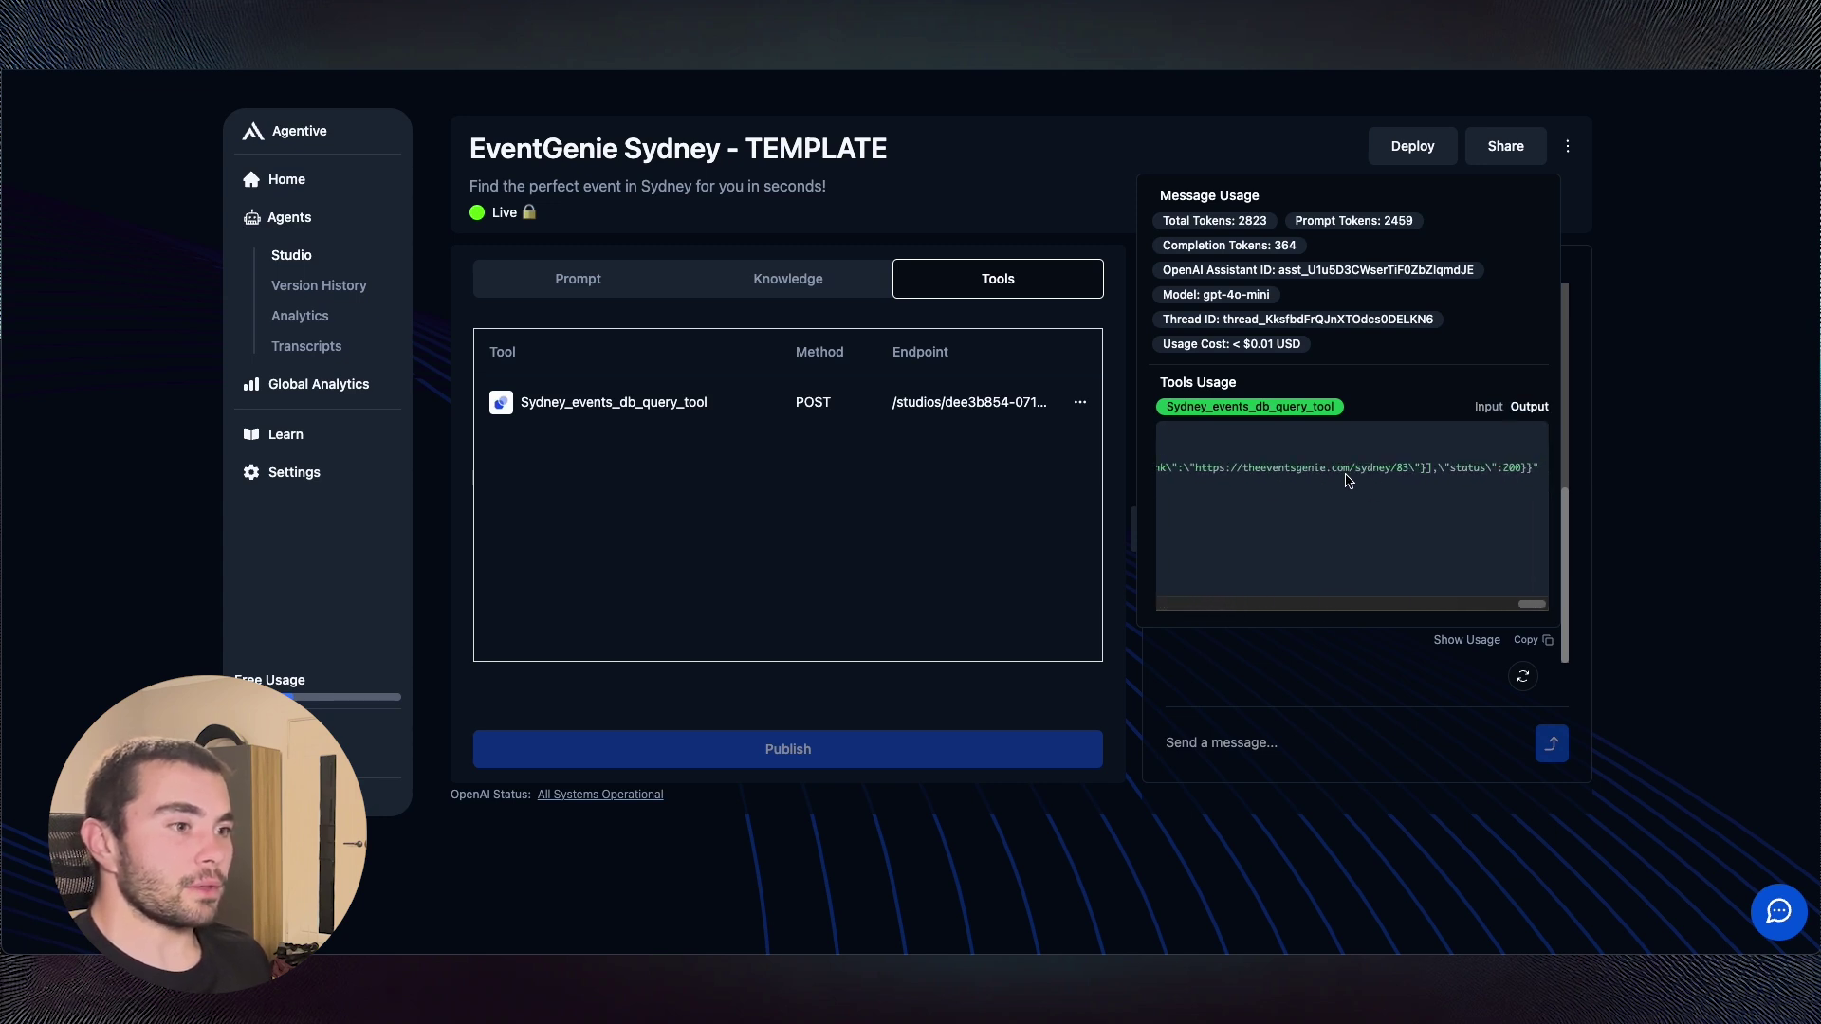